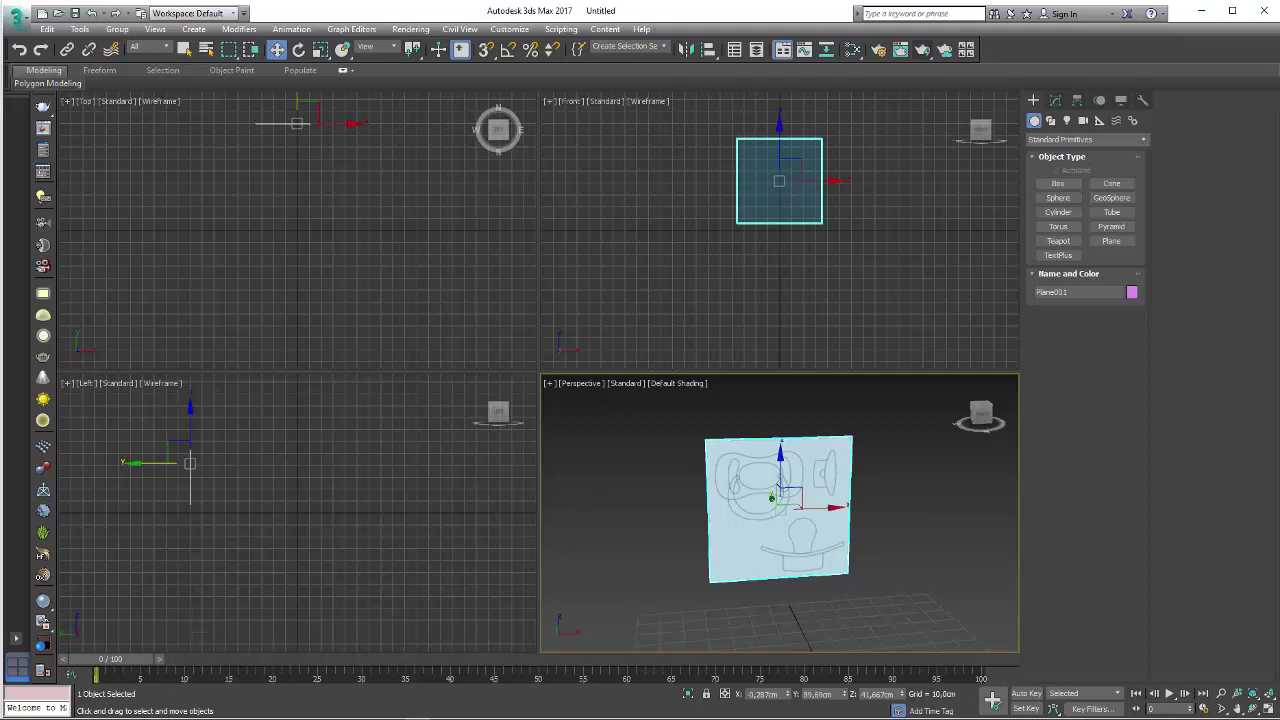
- Open the 'Como modelar uma chupeta no 3ds Max' reference-image folder from the taskbar
{"action": "left_click", "coordinate": [134, 675]}
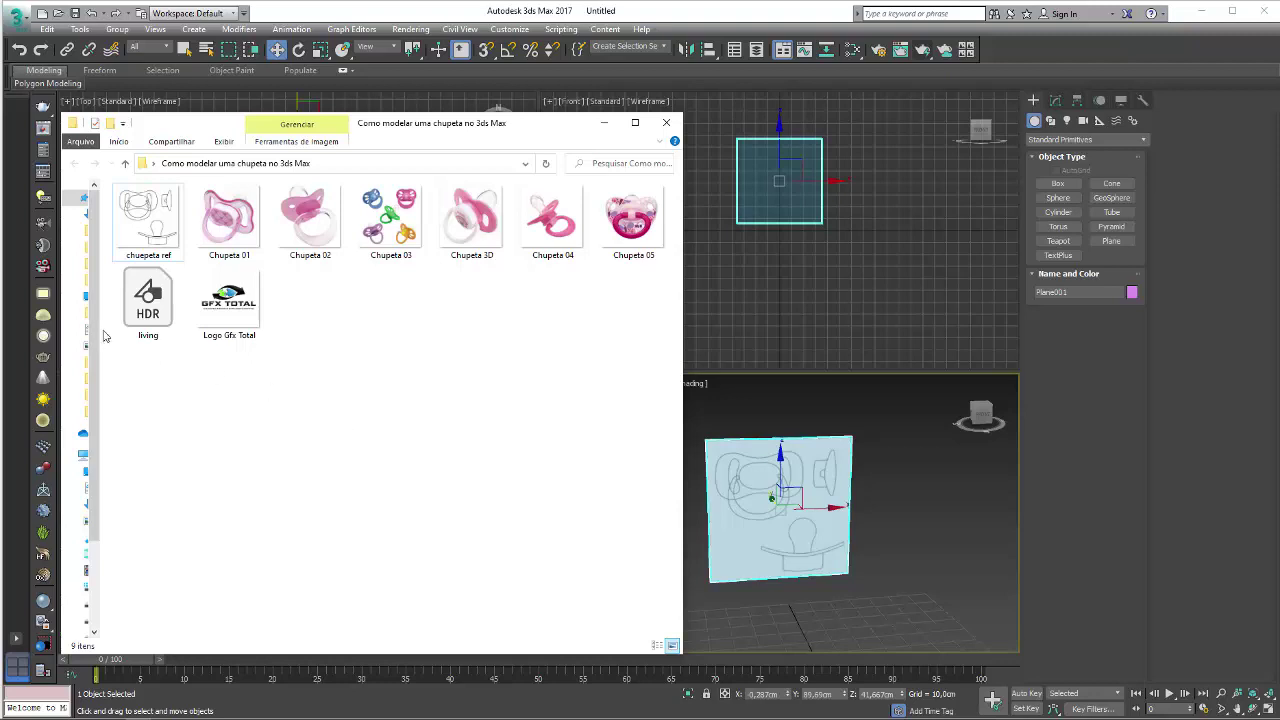
- Pick the Chupeta 01 photo, then return to the 3ds Max scene and orbit the perspective view
{"action": "left_click", "coordinate": [224, 232]}
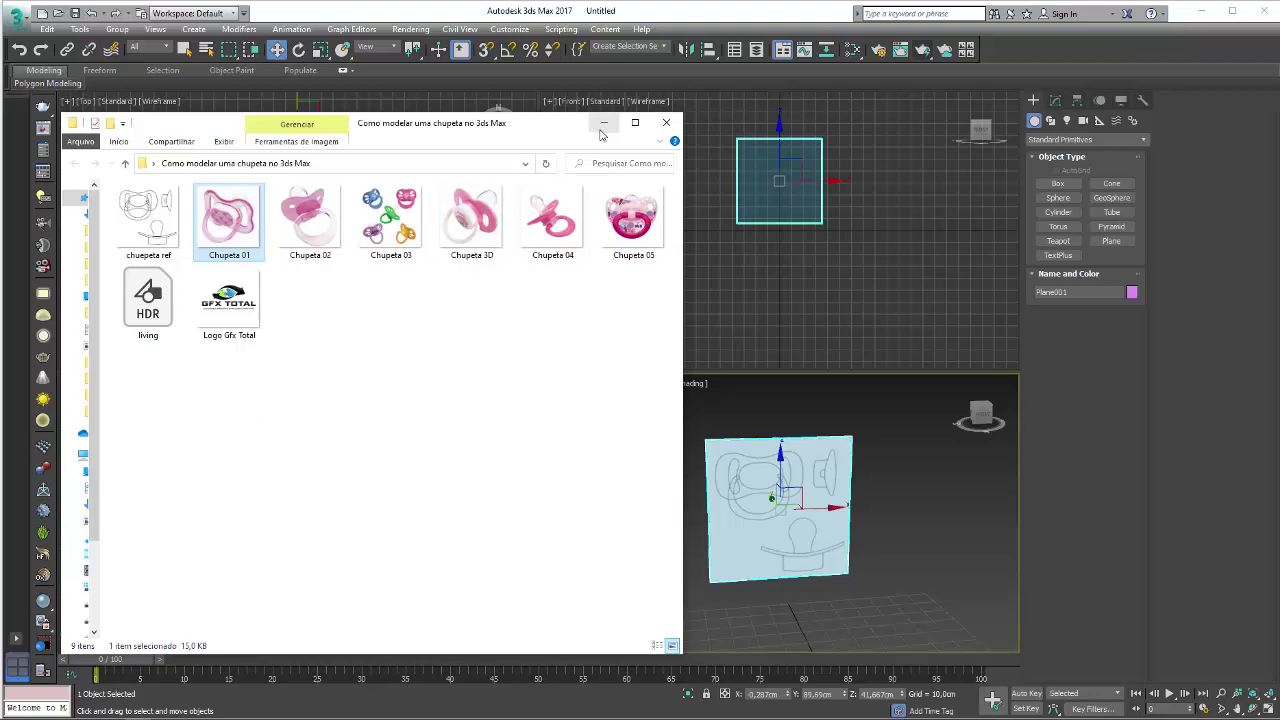
{"action": "middle_click_drag", "start_coordinate": [760, 509], "coordinate": [880, 500], "text": "alt"}
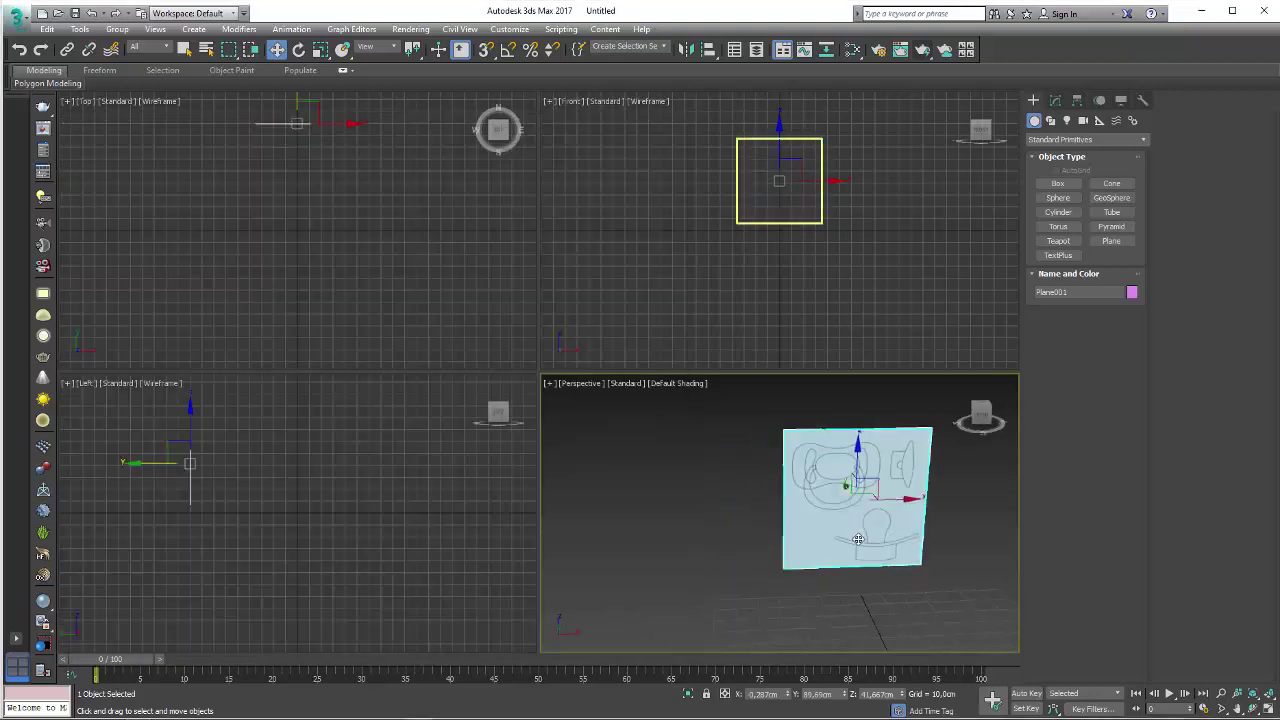
- Clone the reference plane, apply the Chupeta 01 photo to the copy, and rotate it aside
{"action": "left_click_drag", "start_coordinate": [880, 500], "coordinate": [686, 480], "text": "shift"}
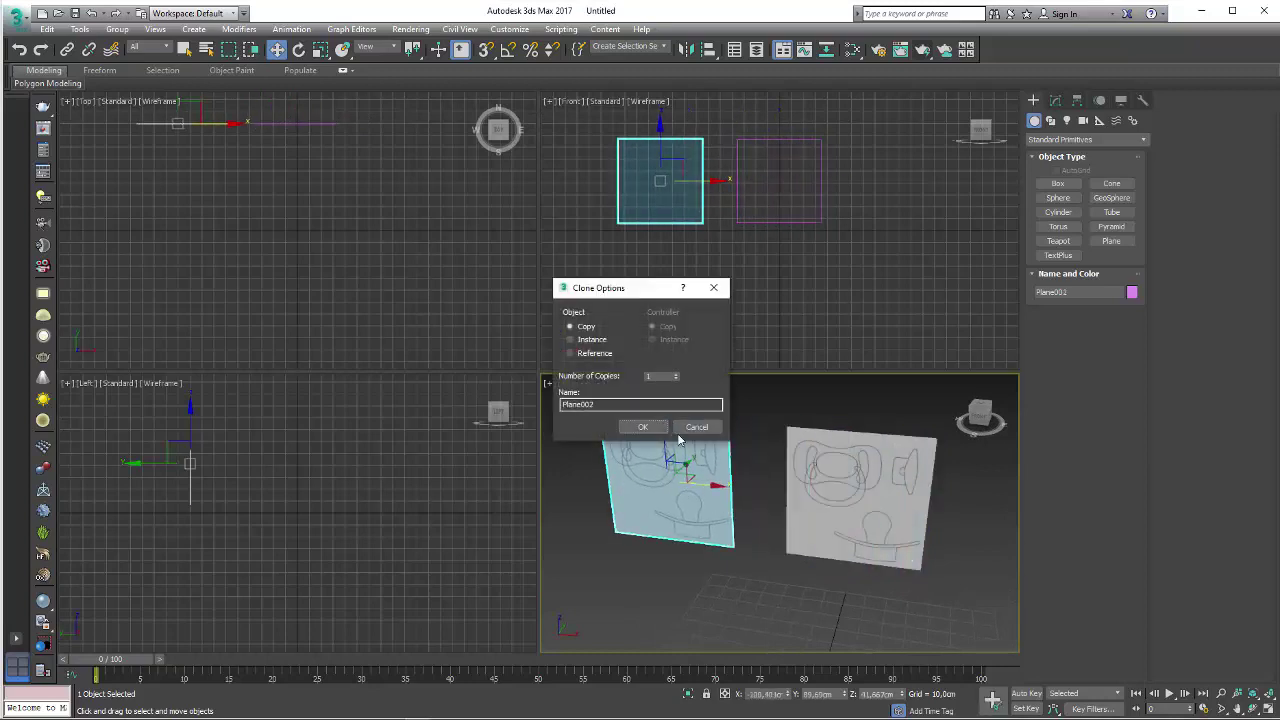
{"action": "left_click", "coordinate": [643, 427]}
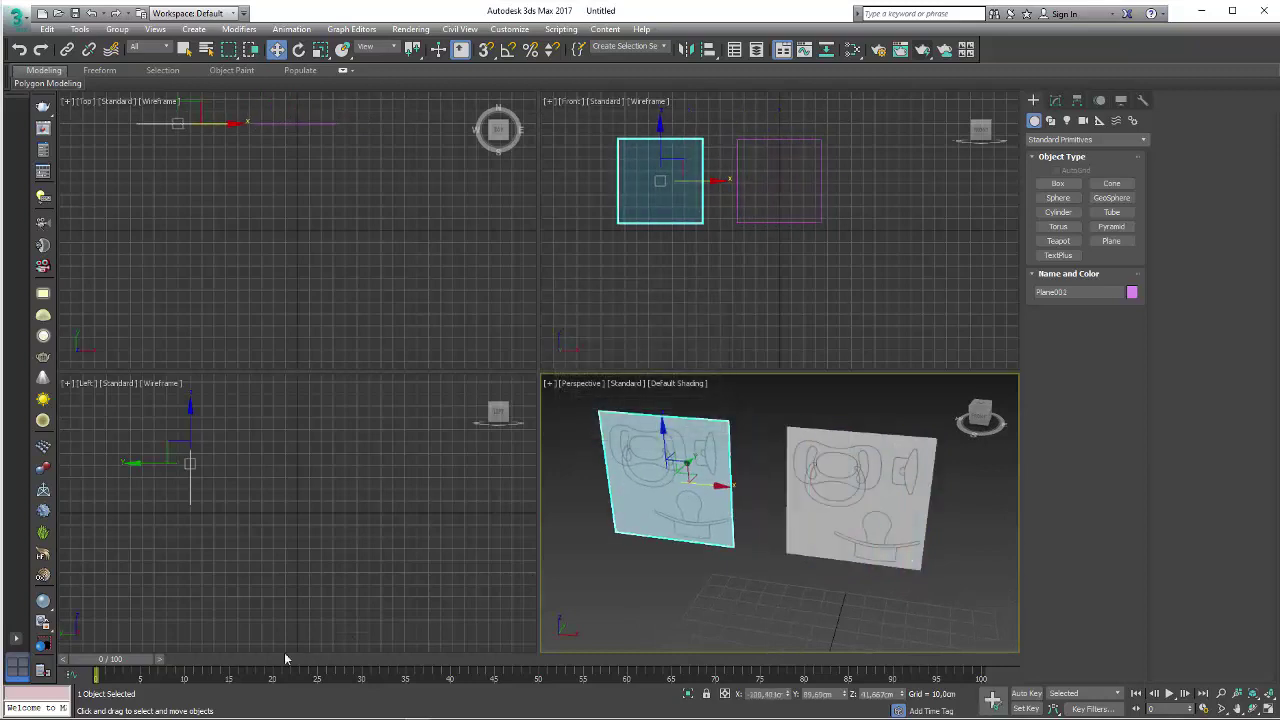
{"action": "key", "text": "alt+Tab"}
{"action": "left_click_drag", "start_coordinate": [229, 220], "coordinate": [700, 472]}
{"action": "left_click", "coordinate": [604, 122]}
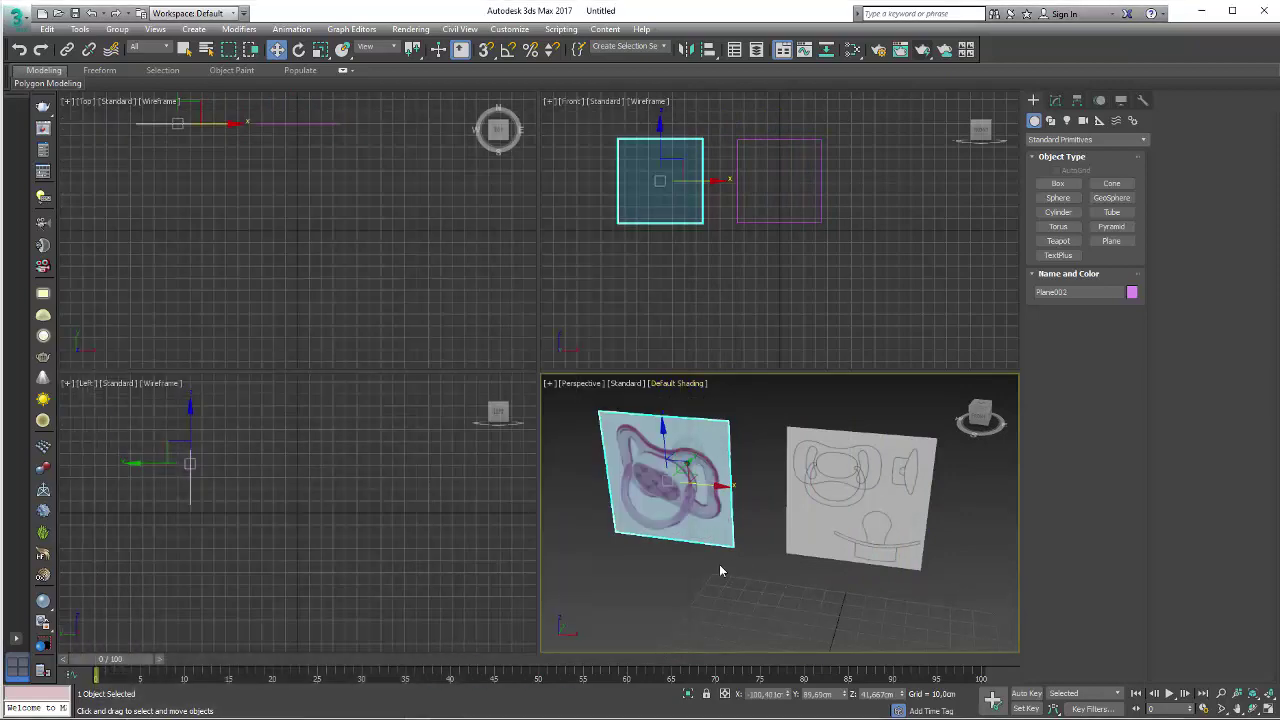
{"action": "scroll", "coordinate": [736, 558], "scroll_direction": "up", "scroll_amount": 3}
{"action": "key", "text": "e"}
{"action": "left_click_drag", "start_coordinate": [690, 465], "coordinate": [740, 498]}
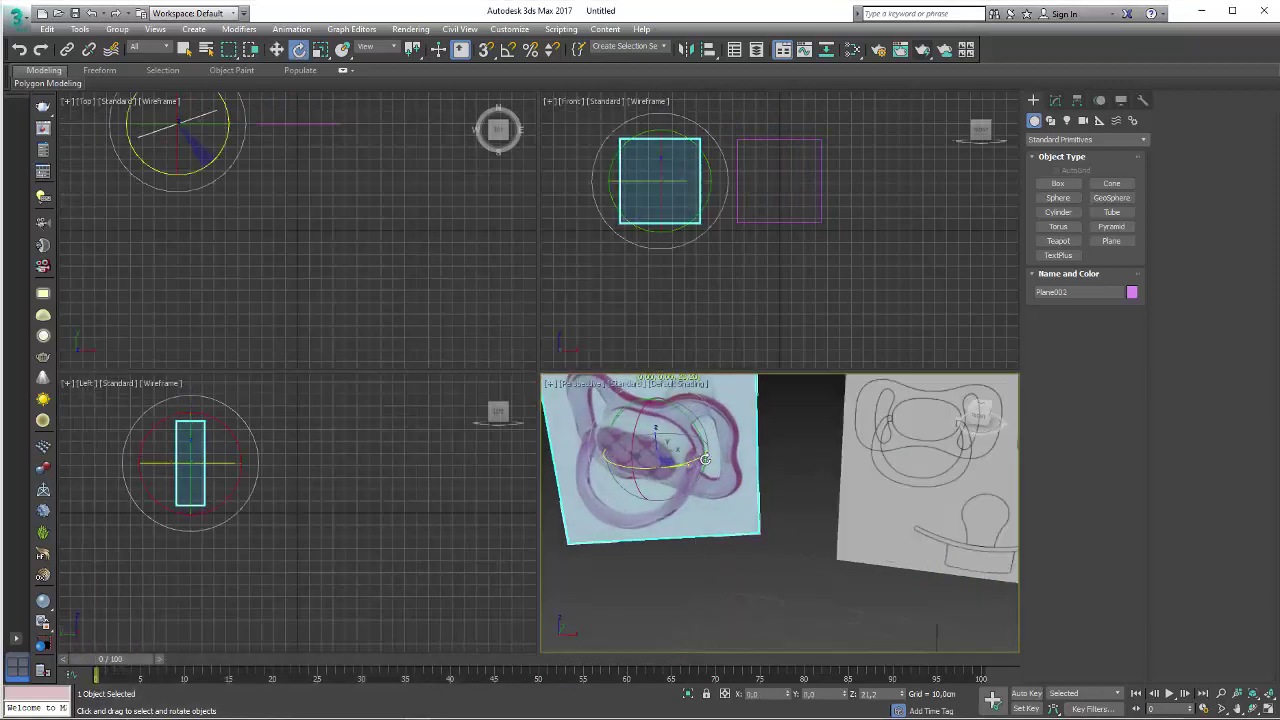
- Select the line-drawing plane and show it shaded, centred in the front view
{"action": "middle_click_drag", "start_coordinate": [751, 474], "coordinate": [621, 474]}
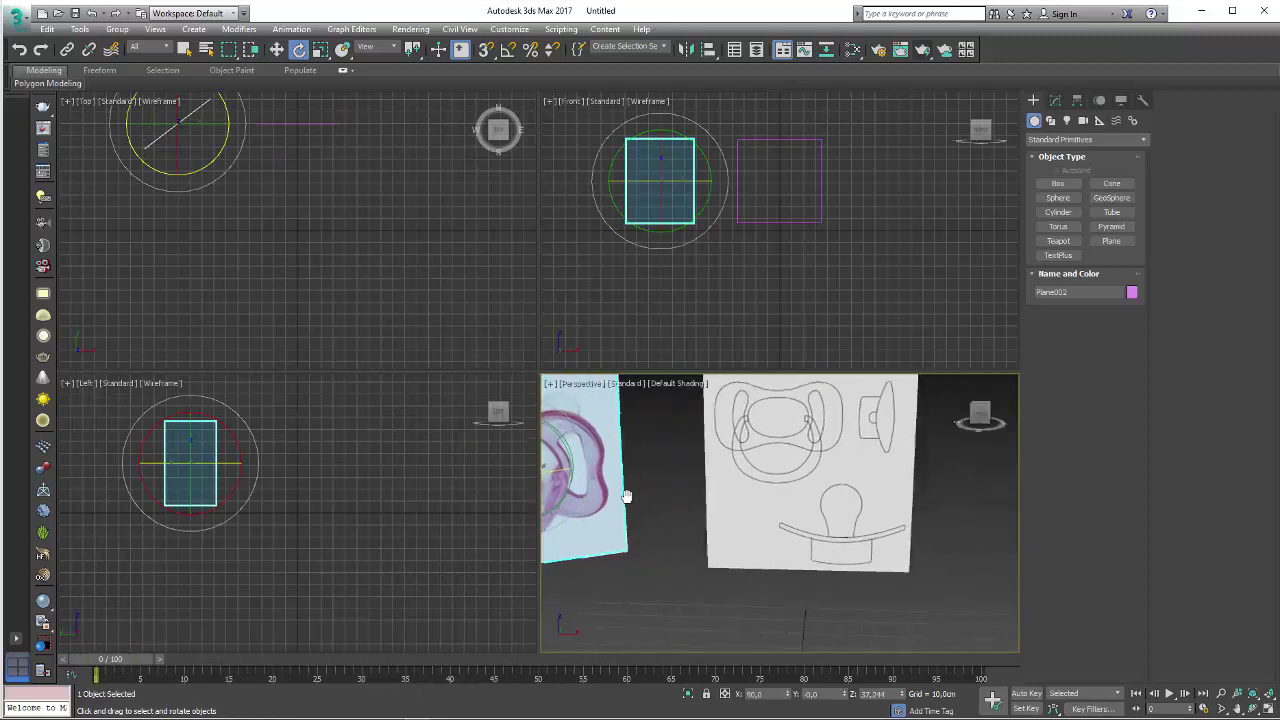
{"action": "left_click", "coordinate": [831, 470]}
{"action": "left_click", "coordinate": [831, 470]}
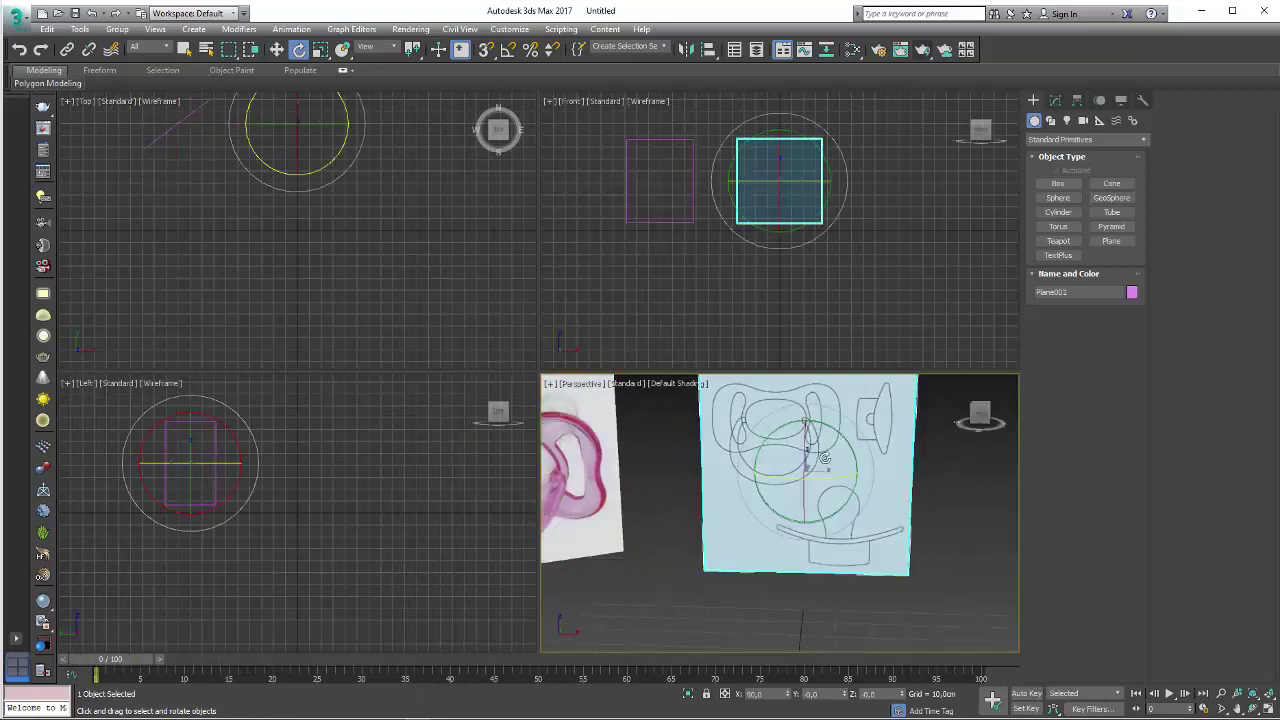
{"action": "middle_click_drag", "start_coordinate": [816, 181], "coordinate": [823, 251]}
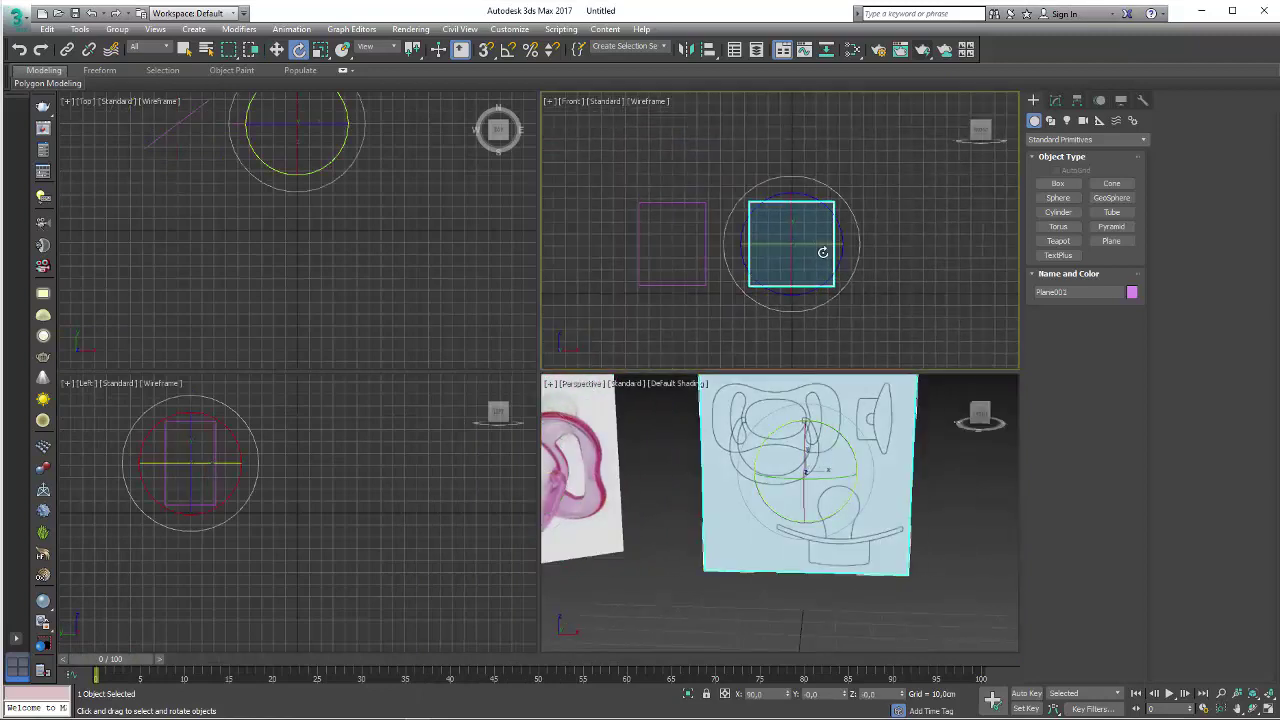
{"action": "scroll", "coordinate": [785, 245], "scroll_direction": "up", "scroll_amount": 2}
{"action": "key", "text": "F3"}
{"action": "scroll", "coordinate": [786, 258], "scroll_direction": "up", "scroll_amount": 3}
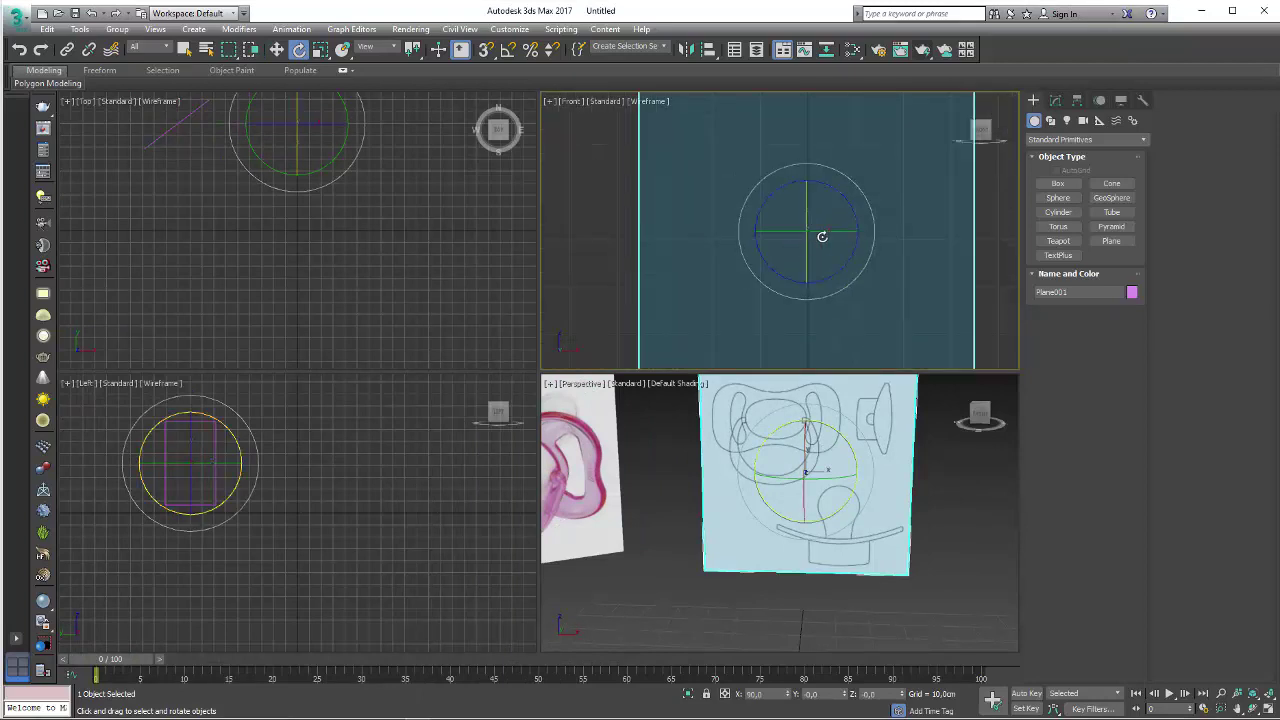
- Slide the drawing plane slightly right along X in the front view, then activate Plane creation
{"action": "key", "text": "w"}
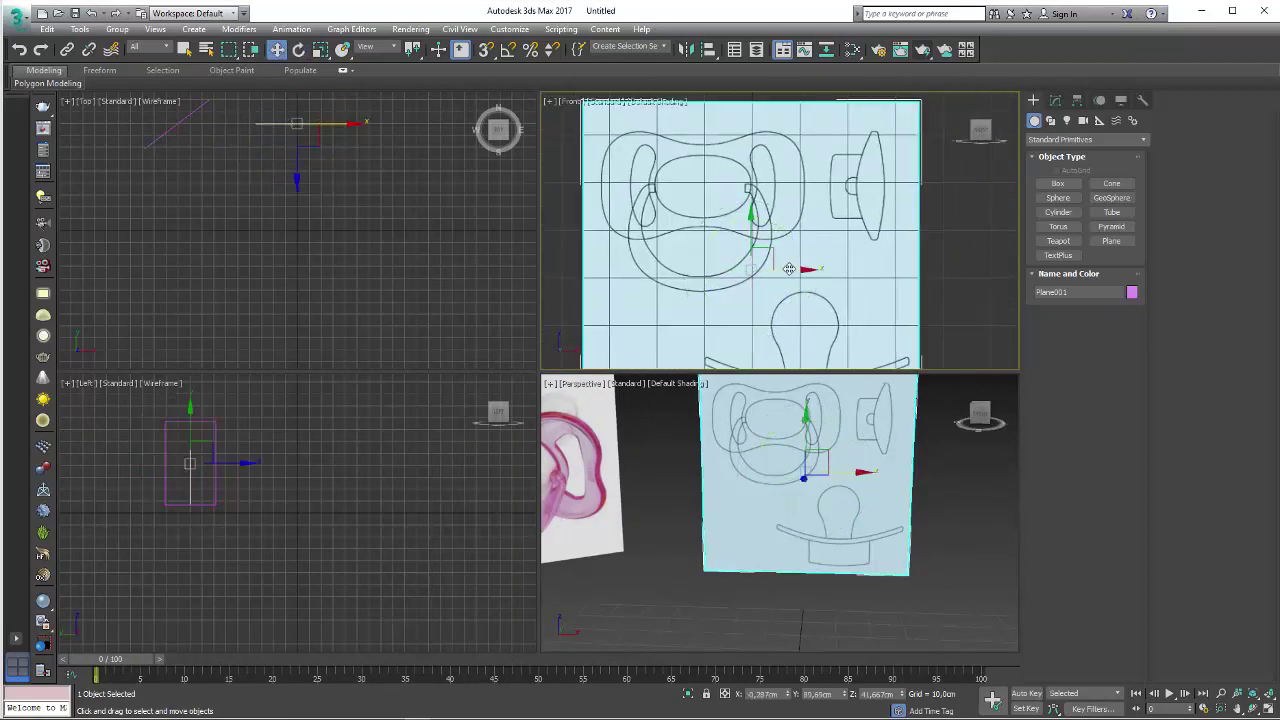
{"action": "left_click_drag", "start_coordinate": [789, 269], "coordinate": [842, 278]}
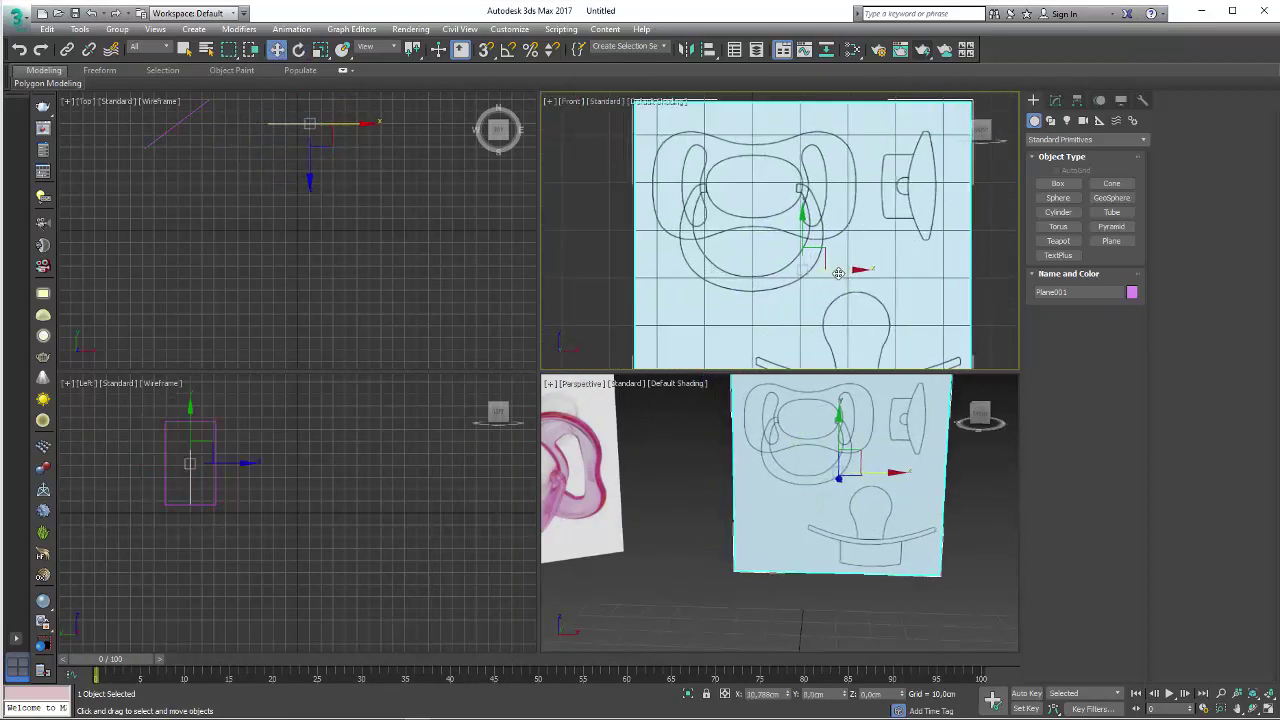
{"action": "scroll", "coordinate": [838, 273], "scroll_direction": "down", "scroll_amount": 4}
{"action": "scroll", "coordinate": [808, 205], "scroll_direction": "up", "scroll_amount": 1}
{"action": "scroll", "coordinate": [834, 239], "scroll_direction": "up", "scroll_amount": 3}
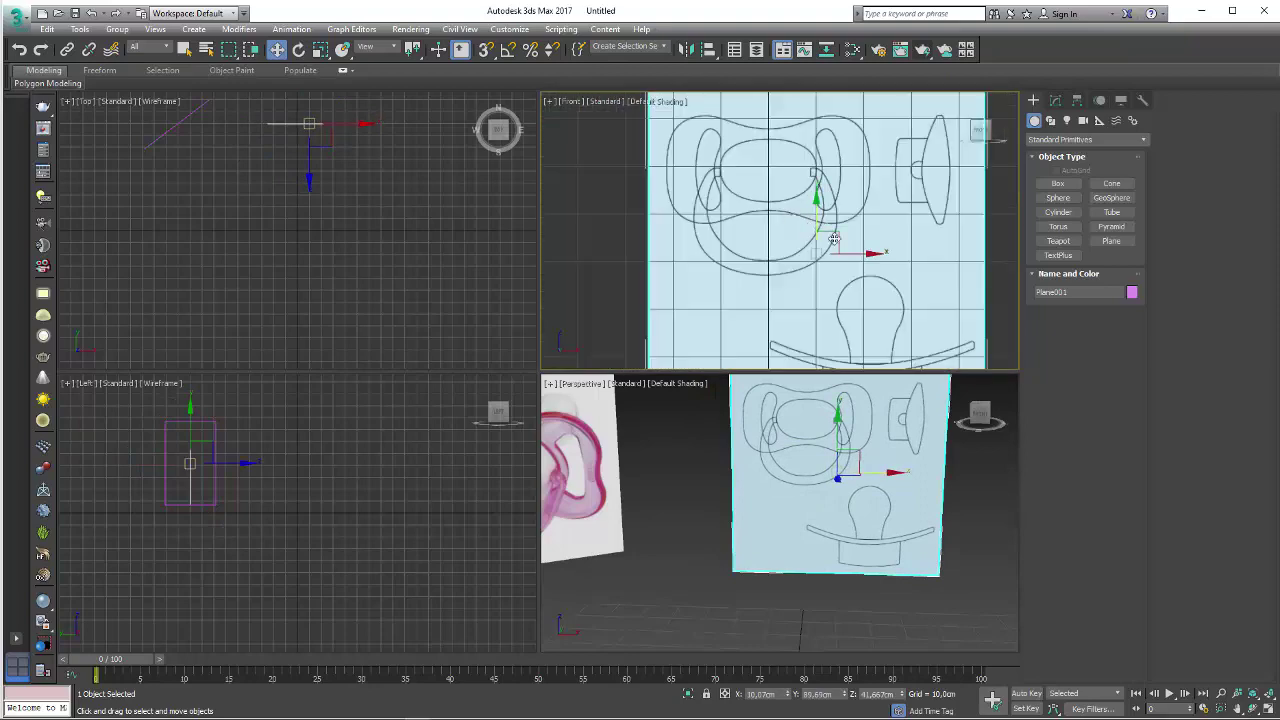
{"action": "middle_click_drag", "start_coordinate": [834, 239], "coordinate": [830, 123]}
{"action": "scroll", "coordinate": [797, 260], "scroll_direction": "down", "scroll_amount": 2}
{"action": "scroll", "coordinate": [808, 135], "scroll_direction": "up", "scroll_amount": 3}
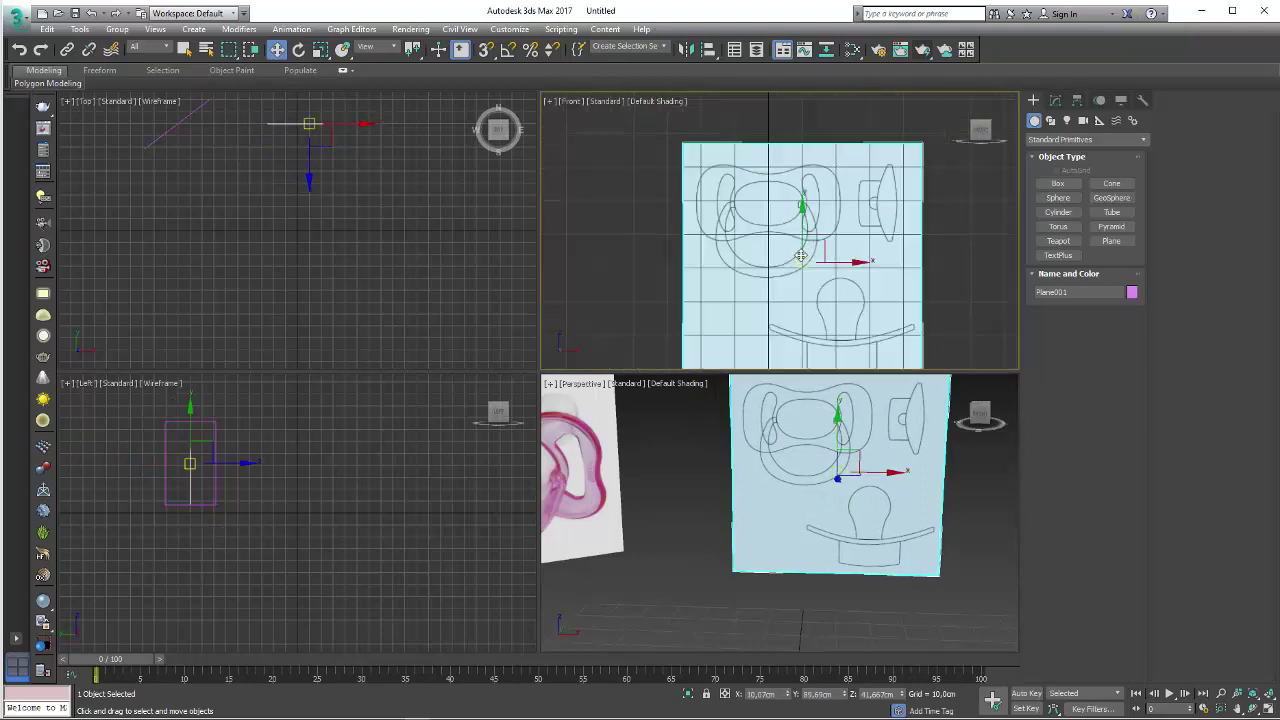
{"action": "scroll", "coordinate": [830, 220], "scroll_direction": "up", "scroll_amount": 2}
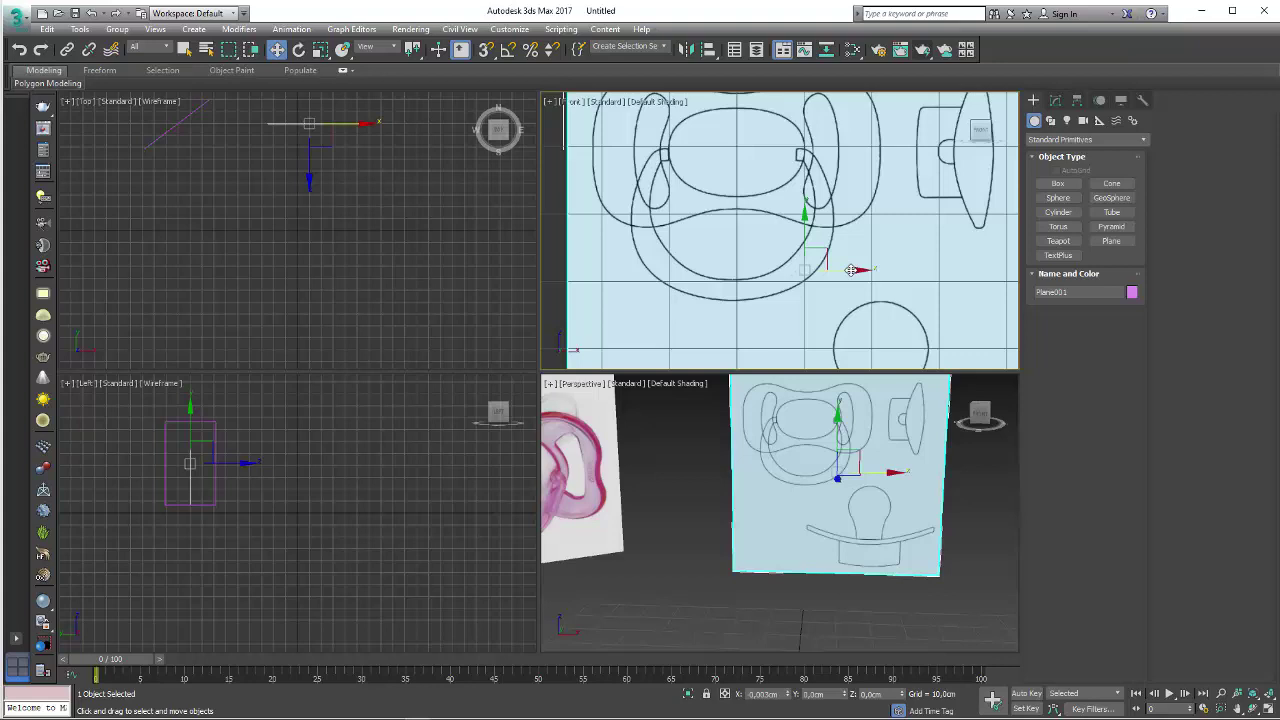
{"action": "left_click_drag", "start_coordinate": [850, 270], "coordinate": [851, 270]}
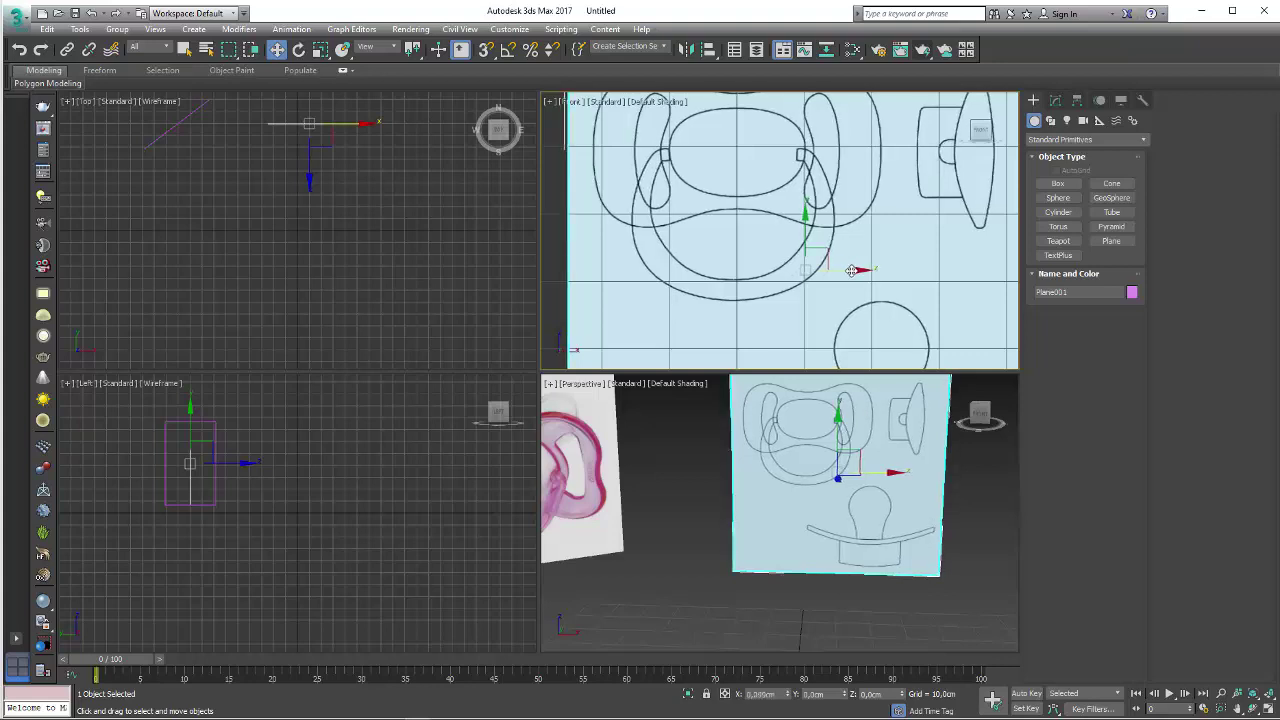
{"action": "scroll", "coordinate": [818, 298], "scroll_direction": "down", "scroll_amount": 2}
{"action": "scroll", "coordinate": [818, 298], "scroll_direction": "down", "scroll_amount": 1}
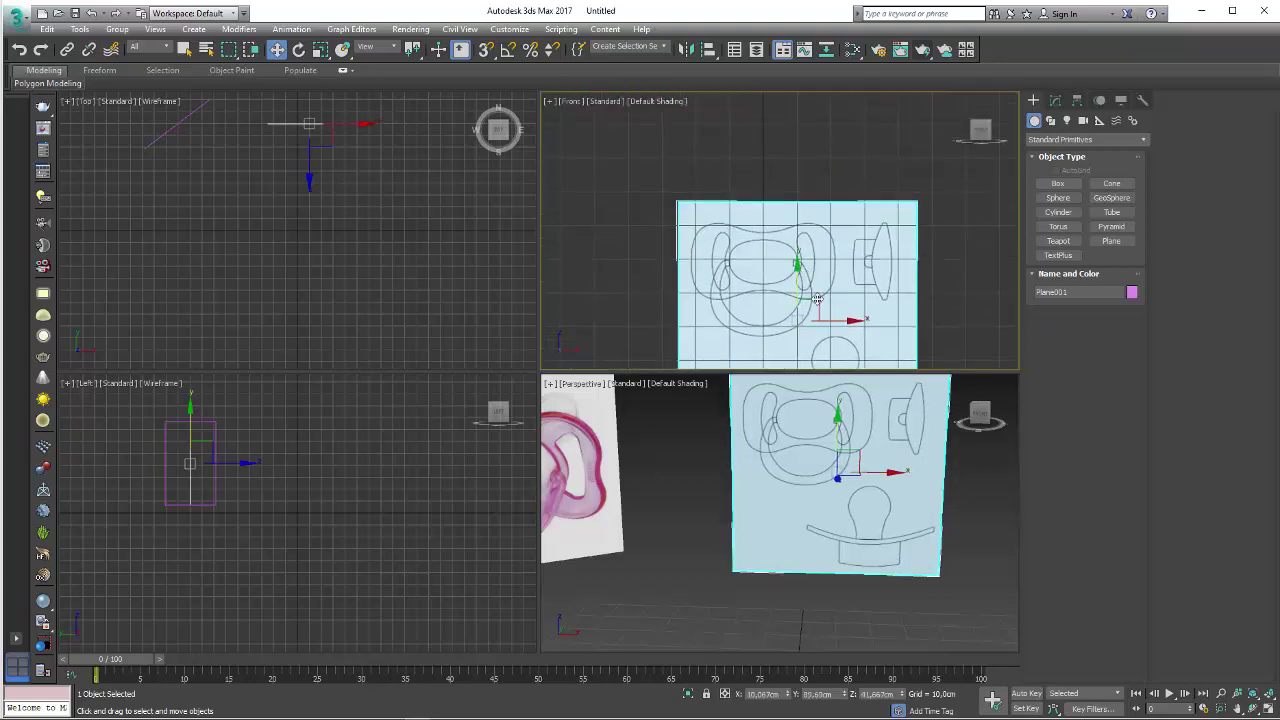
{"action": "left_click", "coordinate": [1111, 241]}
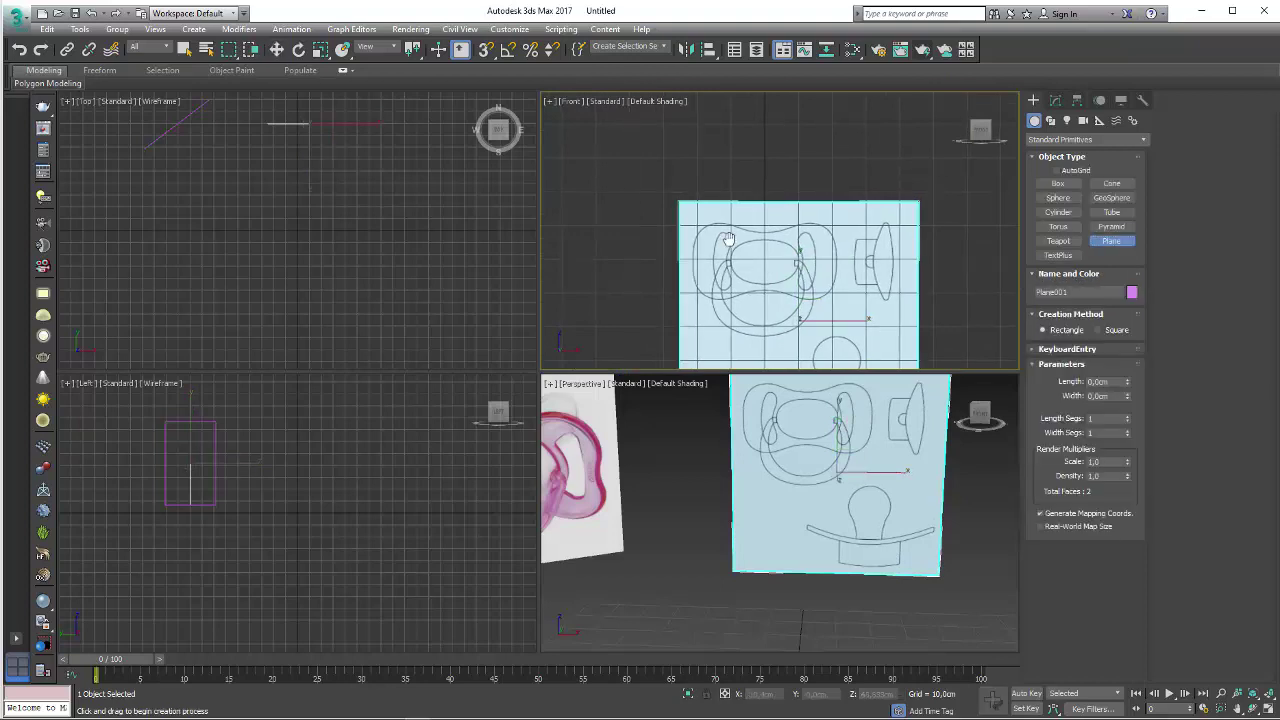
- Draw a 2×2-segment plane over the shield centre, show edged faces, and nudge it down
{"action": "scroll", "coordinate": [728, 238], "scroll_direction": "up", "scroll_amount": 2}
{"action": "scroll", "coordinate": [663, 180], "scroll_direction": "up", "scroll_amount": 1}
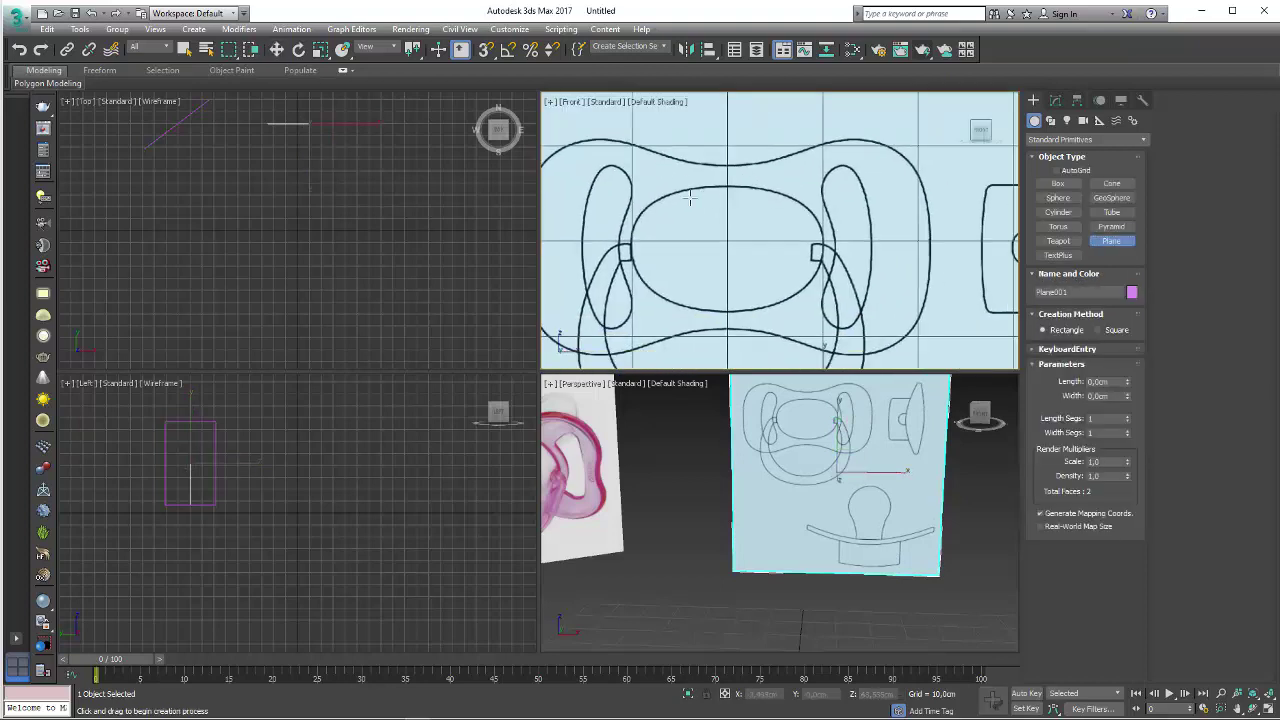
{"action": "left_click_drag", "start_coordinate": [690, 196], "coordinate": [762, 286]}
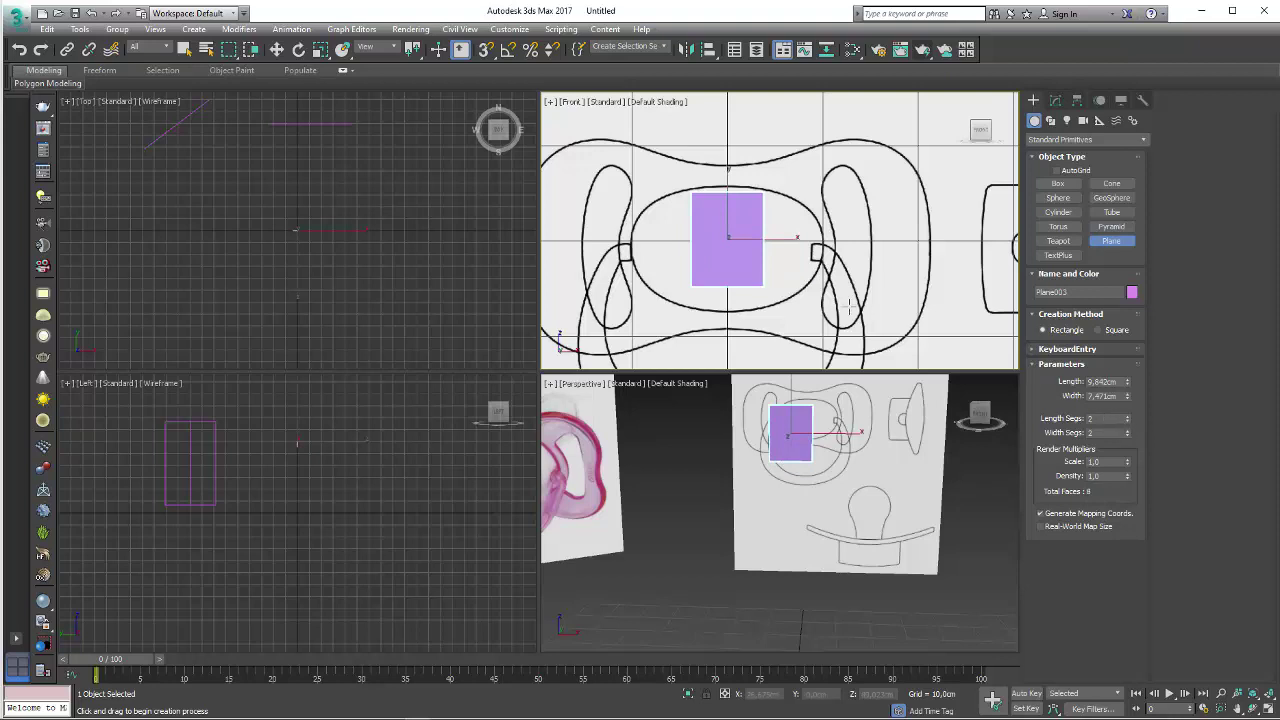
{"action": "key", "text": "F3"}
{"action": "key", "text": "F4"}
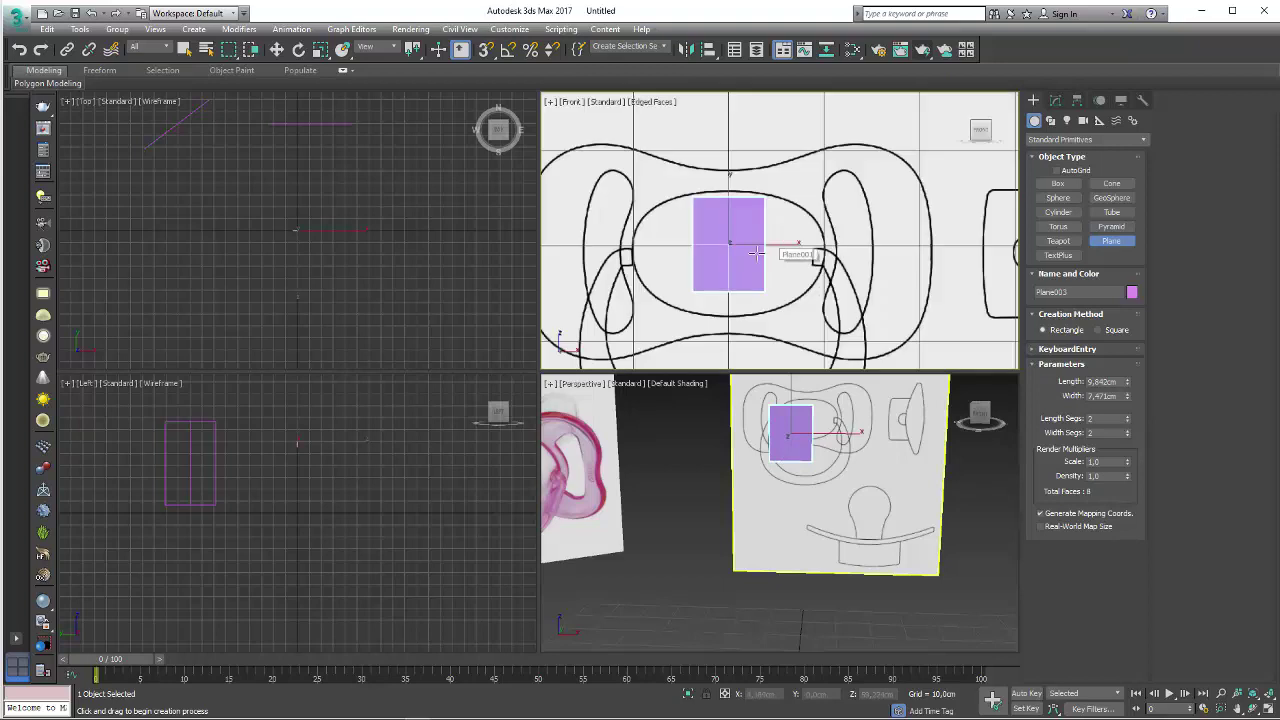
{"action": "scroll", "coordinate": [768, 250], "scroll_direction": "up", "scroll_amount": 3}
{"action": "scroll", "coordinate": [770, 245], "scroll_direction": "up", "scroll_amount": 3}
{"action": "scroll", "coordinate": [773, 235], "scroll_direction": "down", "scroll_amount": 4}
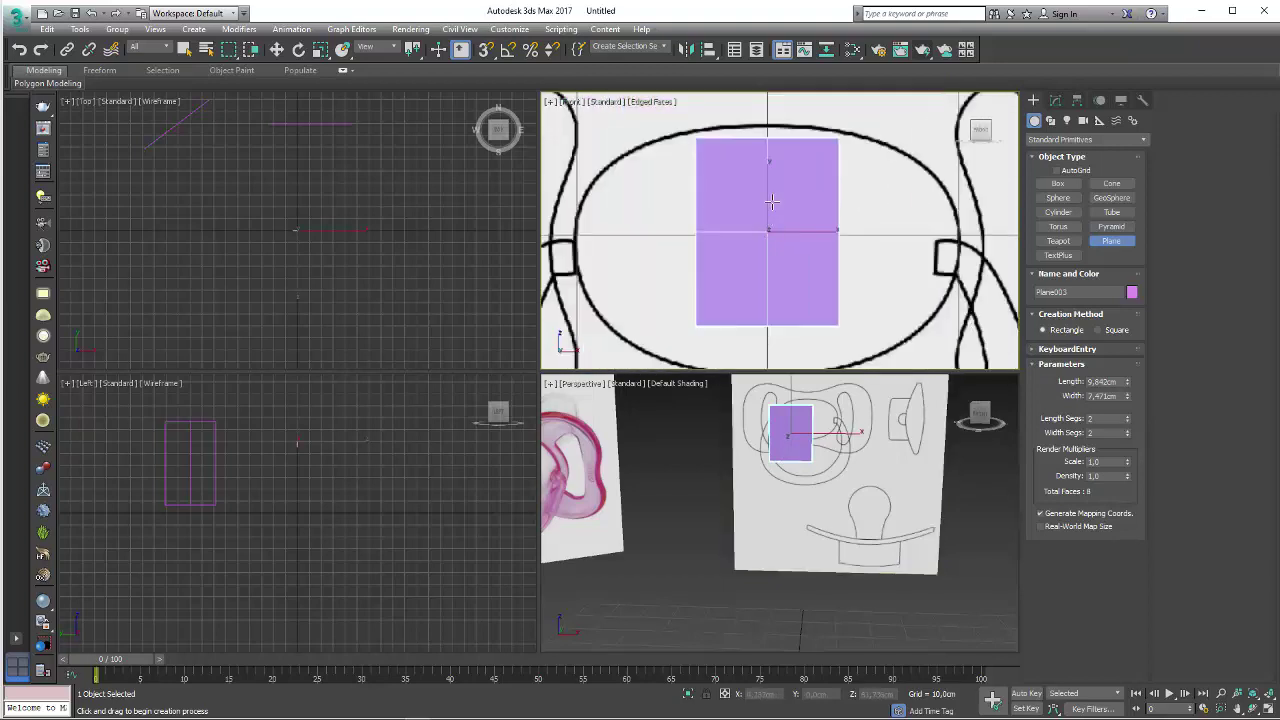
{"action": "key", "text": "w"}
{"action": "left_click_drag", "start_coordinate": [770, 197], "coordinate": [770, 207]}
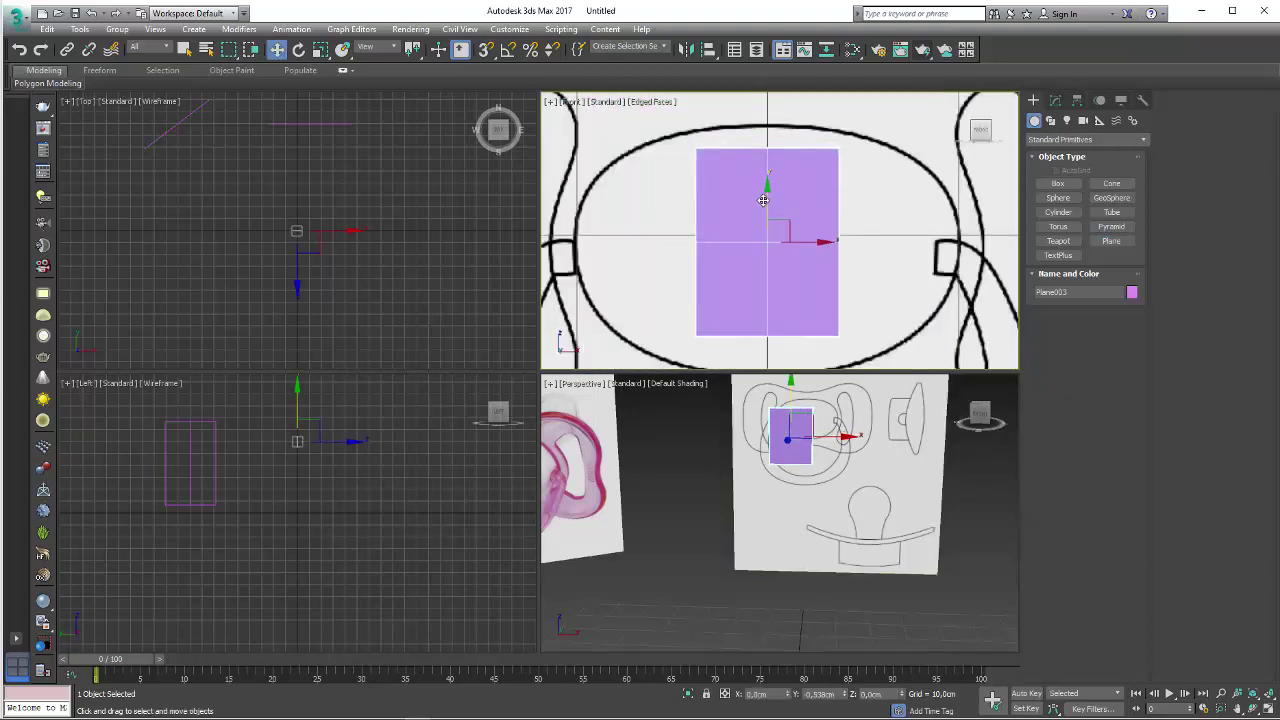
- Resize the plane to 20.098 cm wide by 13.331 cm long and lower it slightly
{"action": "left_click", "coordinate": [1056, 102]}
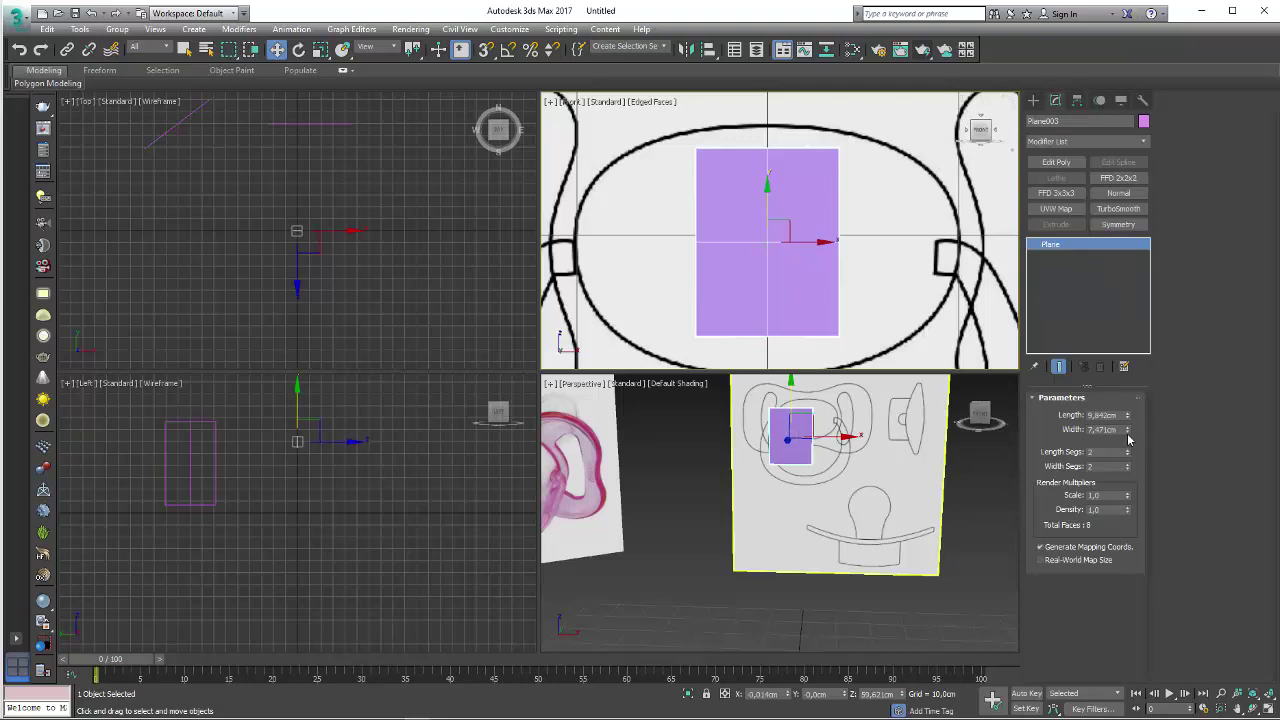
{"action": "mouse_move", "coordinate": [1130, 433]}
{"action": "left_mouse_down"}
{"action": "mouse_move", "coordinate": [1103, 324]}
{"action": "mouse_move", "coordinate": [1128, 430]}
{"action": "left_mouse_up"}
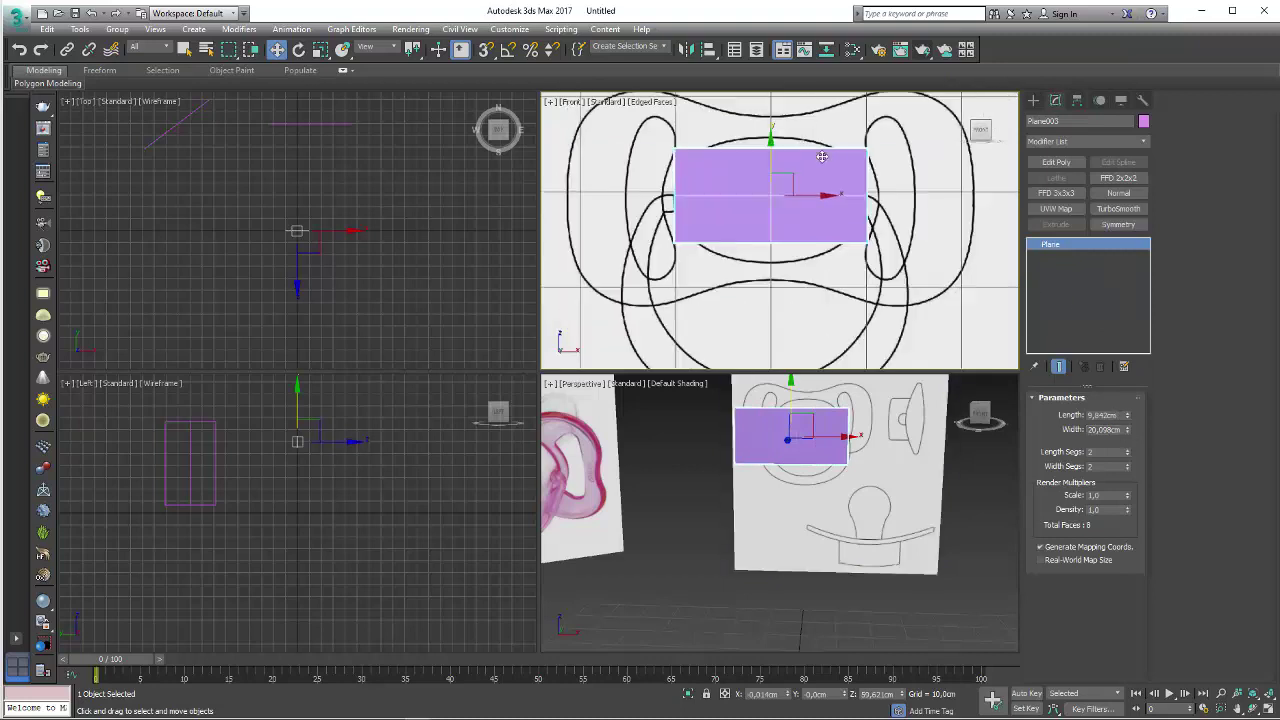
{"action": "scroll", "coordinate": [772, 150], "scroll_direction": "down", "scroll_amount": 3}
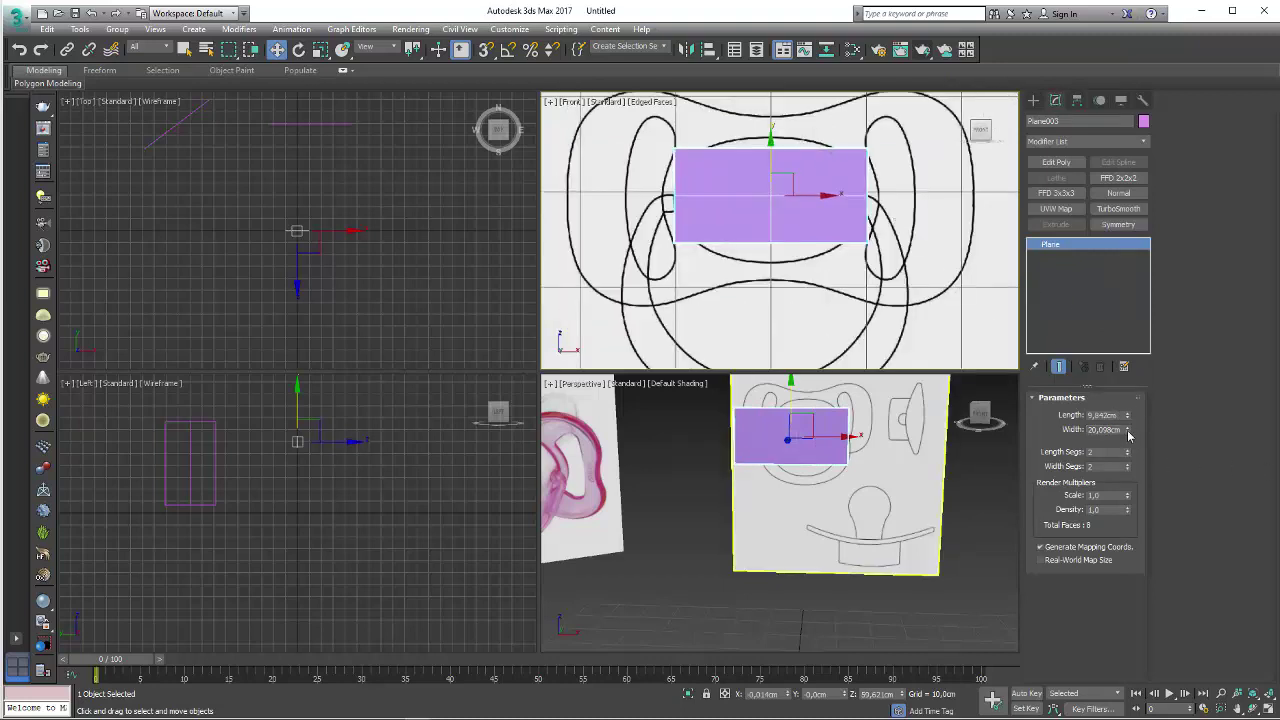
{"action": "left_click_drag", "start_coordinate": [1128, 434], "coordinate": [1139, 392]}
{"action": "left_click_drag", "start_coordinate": [777, 142], "coordinate": [777, 146]}
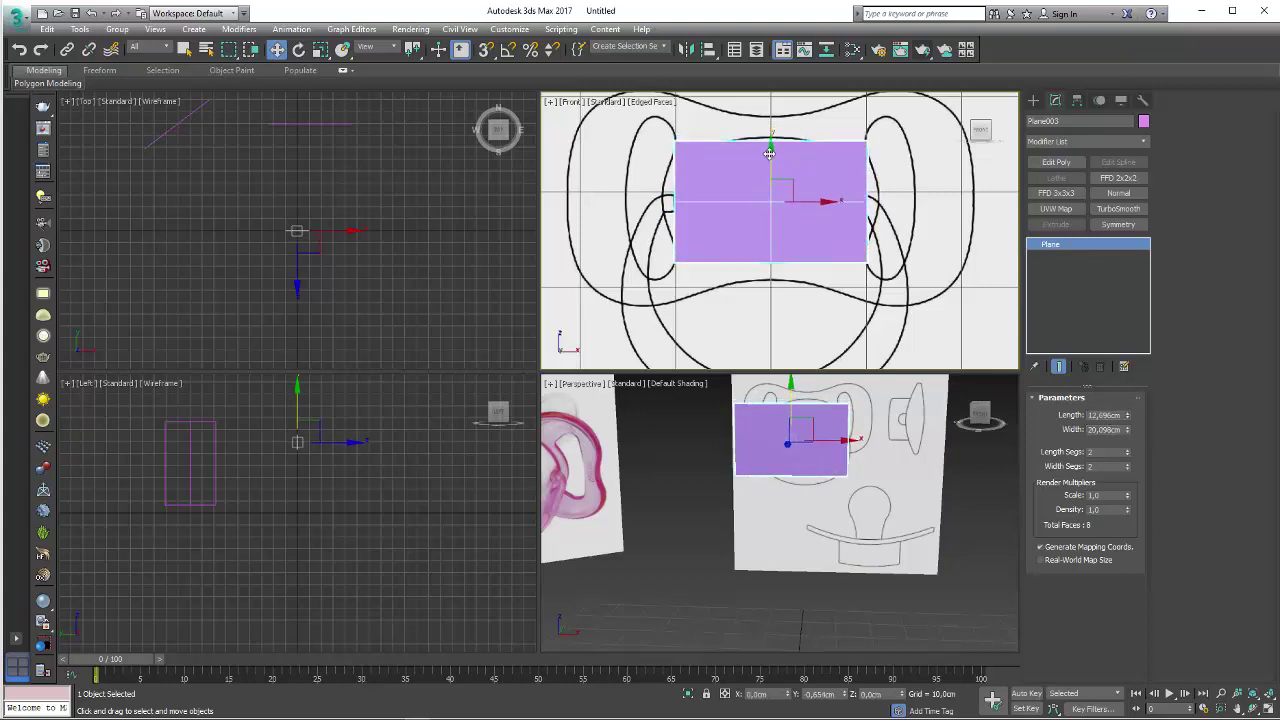
{"action": "left_click_drag", "start_coordinate": [1128, 420], "coordinate": [1128, 414]}
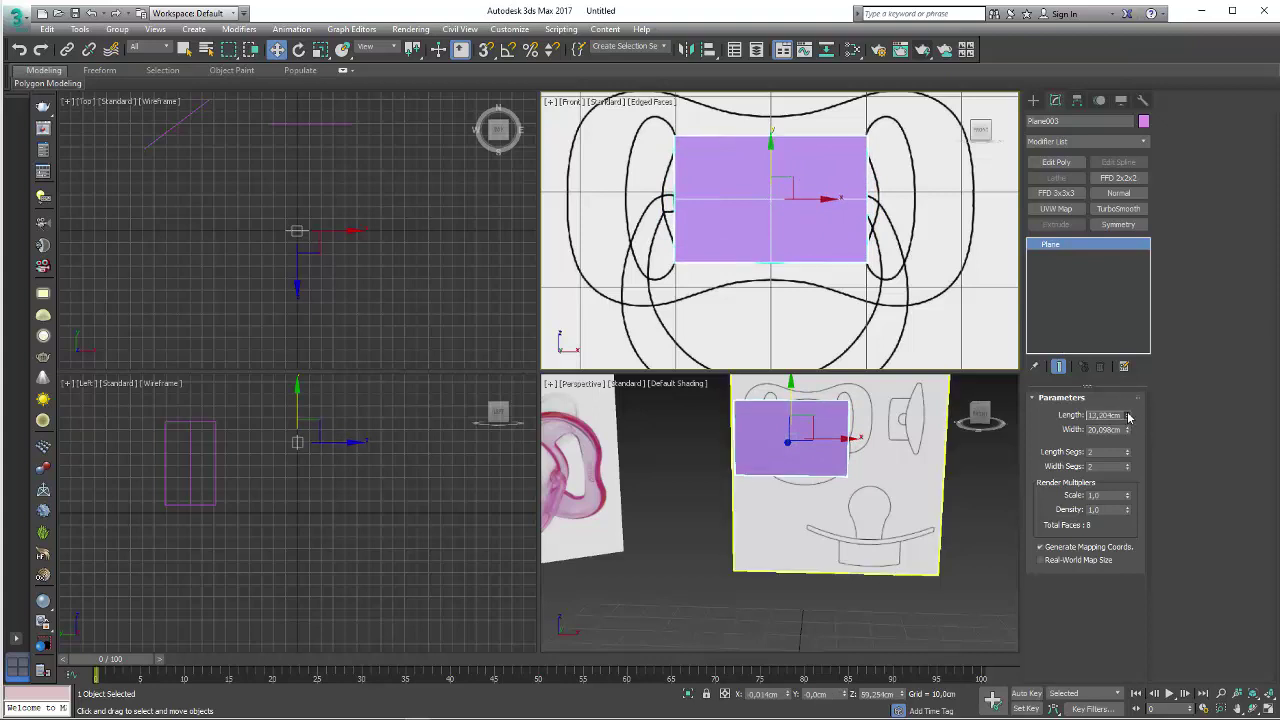
{"action": "scroll", "coordinate": [792, 252], "scroll_direction": "down", "scroll_amount": 4}
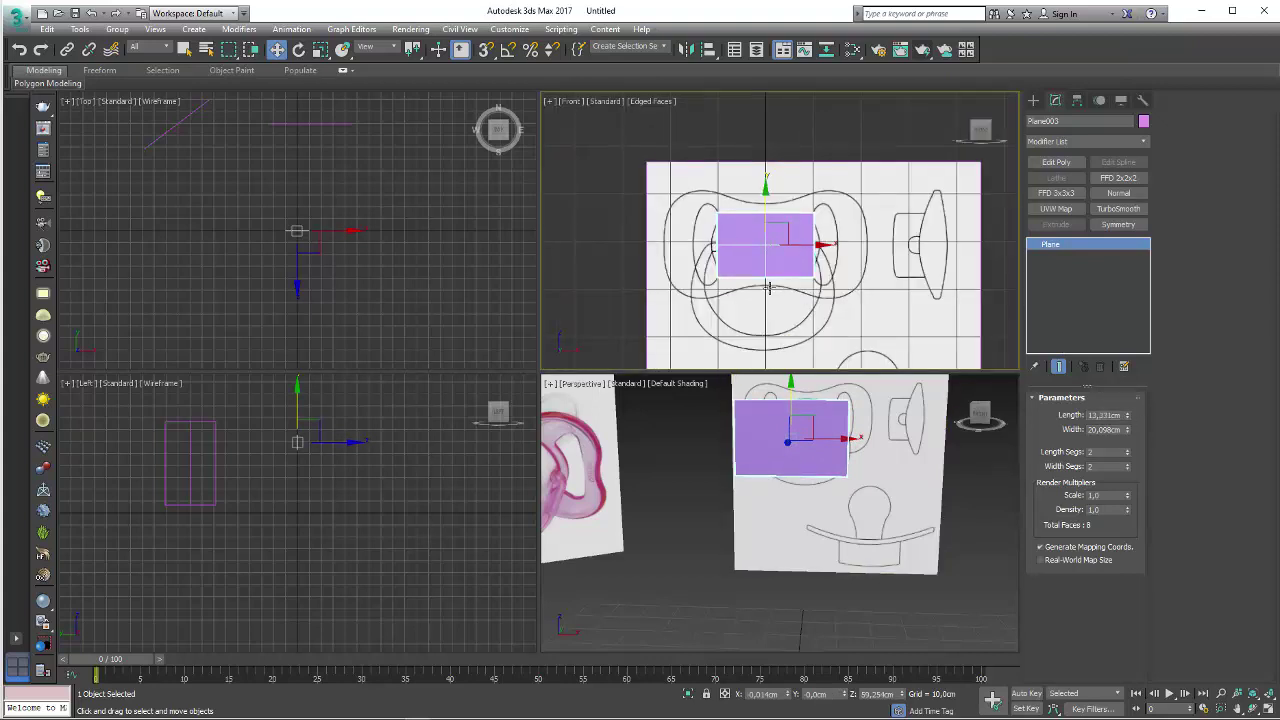
- Turn the upper-right view into a maximized perspective with shaded, edged faces
{"action": "key", "text": "p"}
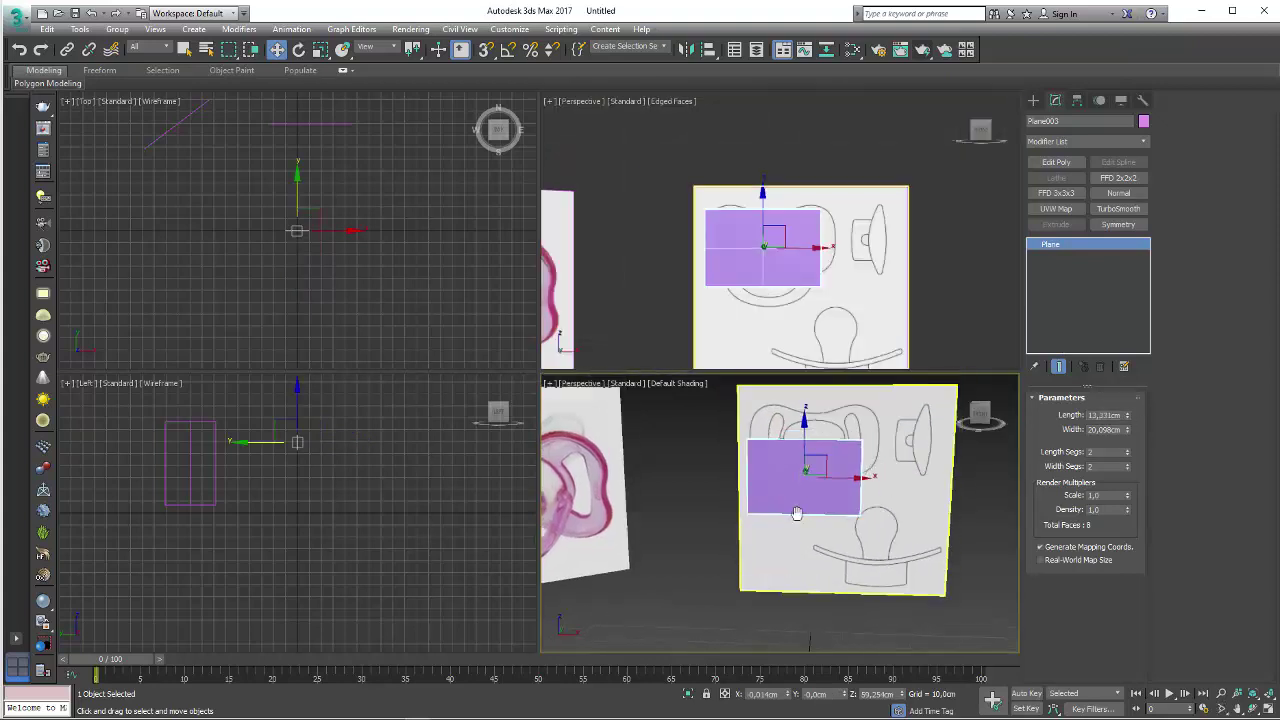
{"action": "middle_click_drag", "start_coordinate": [797, 417], "coordinate": [791, 514], "text": "alt"}
{"action": "key", "text": "alt+w"}
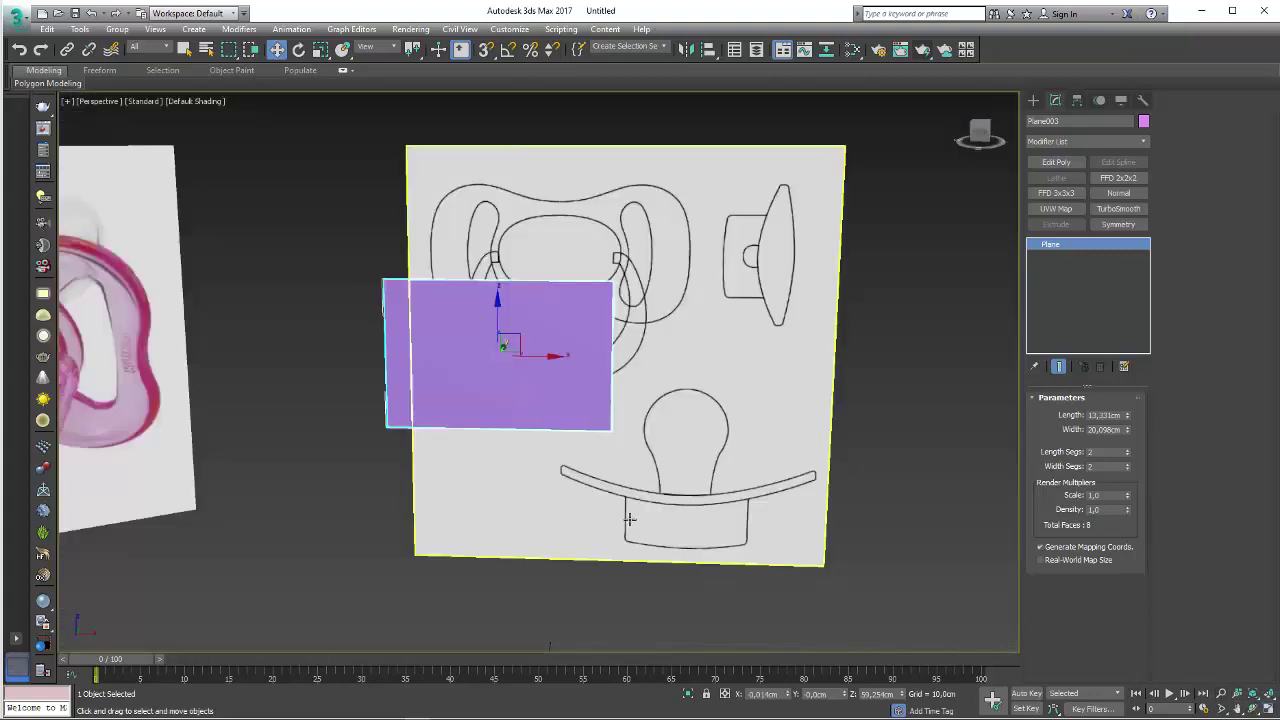
{"action": "middle_click_drag", "start_coordinate": [620, 505], "coordinate": [677, 505], "text": "alt"}
{"action": "key", "text": "F3"}
{"action": "key", "text": "F3"}
{"action": "middle_click_drag", "start_coordinate": [584, 470], "coordinate": [680, 386], "text": "alt"}
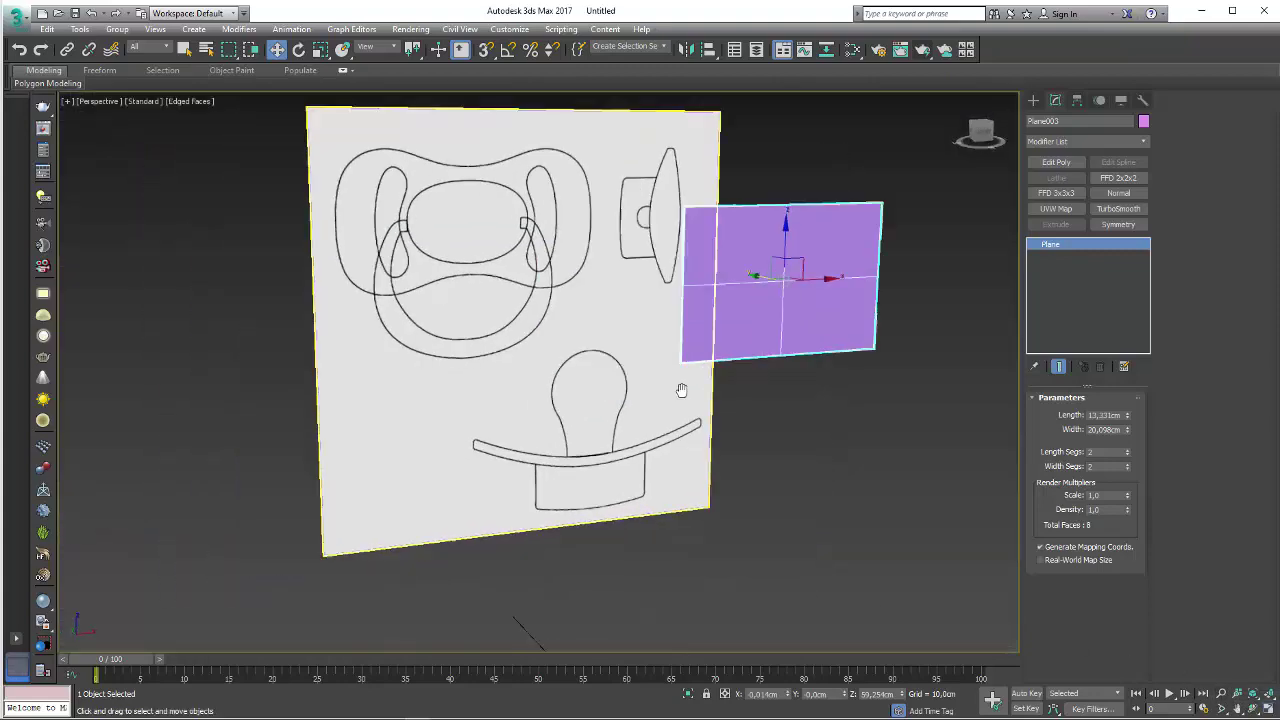
{"action": "key", "text": "F4"}
- Add an Edit Poly modifier to the purple plane
{"action": "scroll", "coordinate": [766, 306], "scroll_direction": "up", "scroll_amount": 3}
{"action": "mouse_move", "coordinate": [811, 334]}
{"action": "middle_mouse_down", "text": "alt"}
{"action": "mouse_move", "coordinate": [699, 464]}
{"action": "mouse_move", "coordinate": [800, 400]}
{"action": "mouse_move", "coordinate": [736, 429]}
{"action": "middle_mouse_up", "text": "alt"}
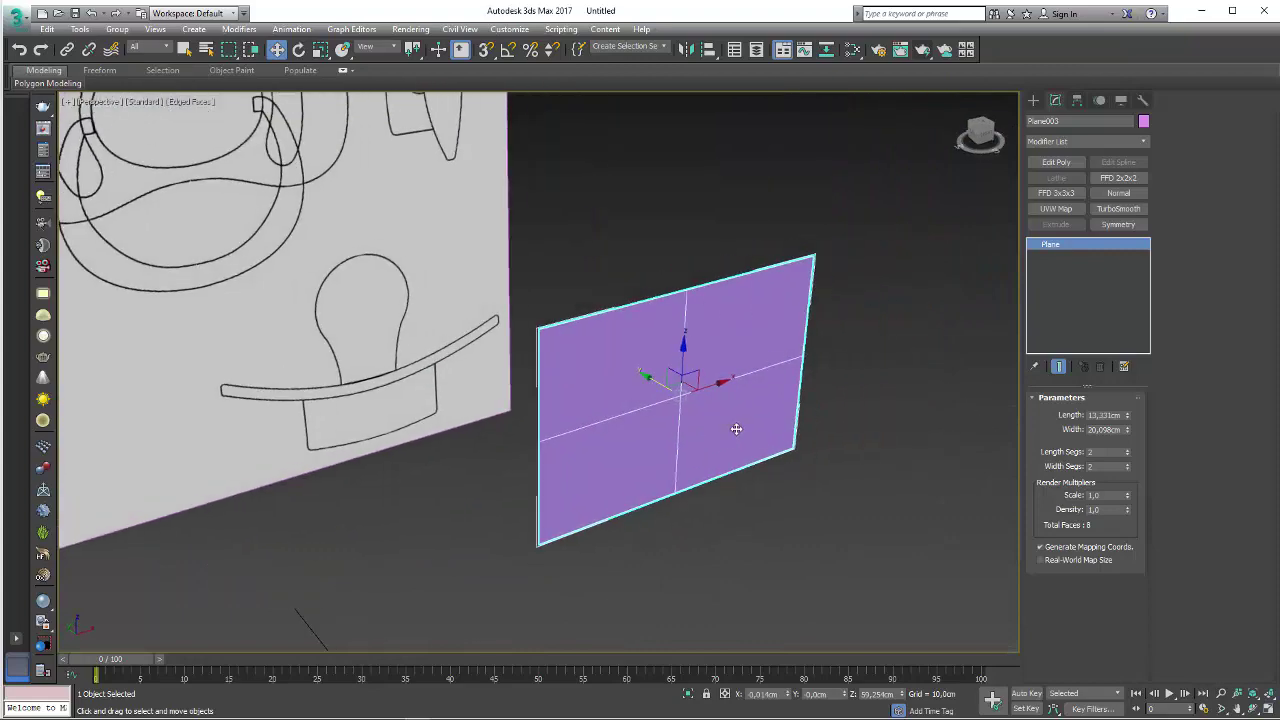
{"action": "left_click", "coordinate": [1060, 162]}
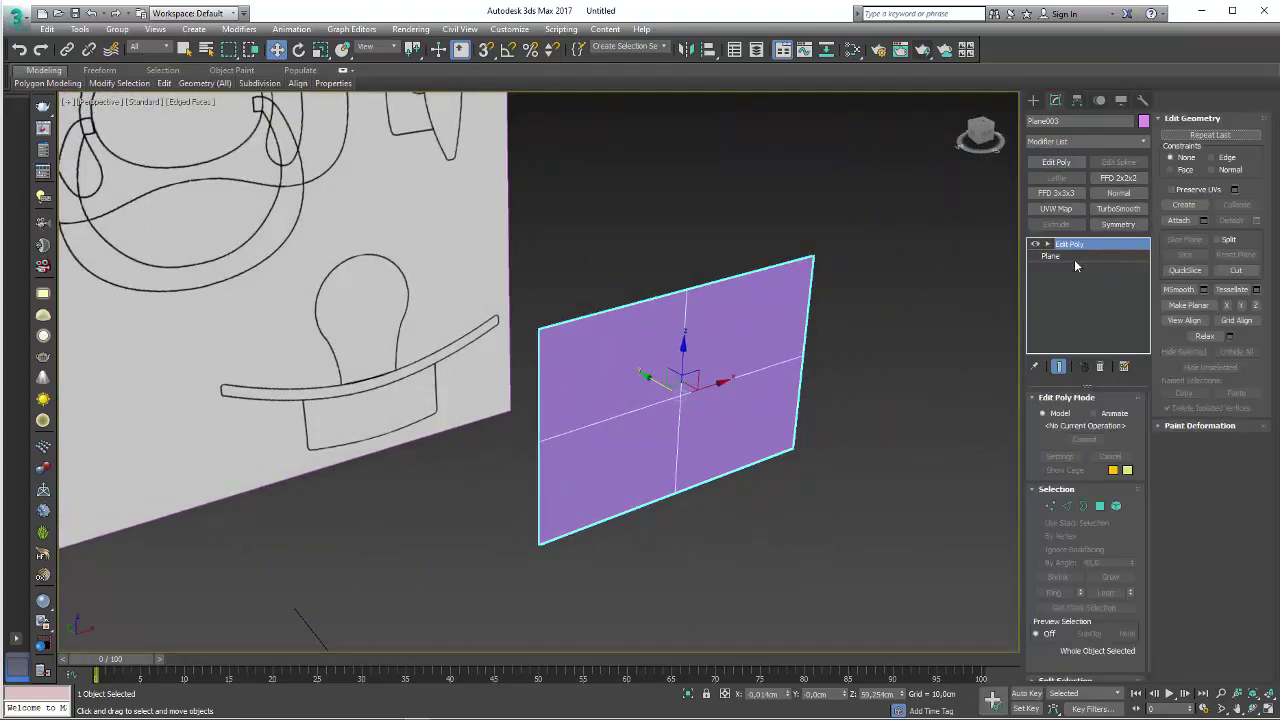
{"action": "middle_click_drag", "start_coordinate": [856, 404], "coordinate": [854, 354], "text": "alt"}
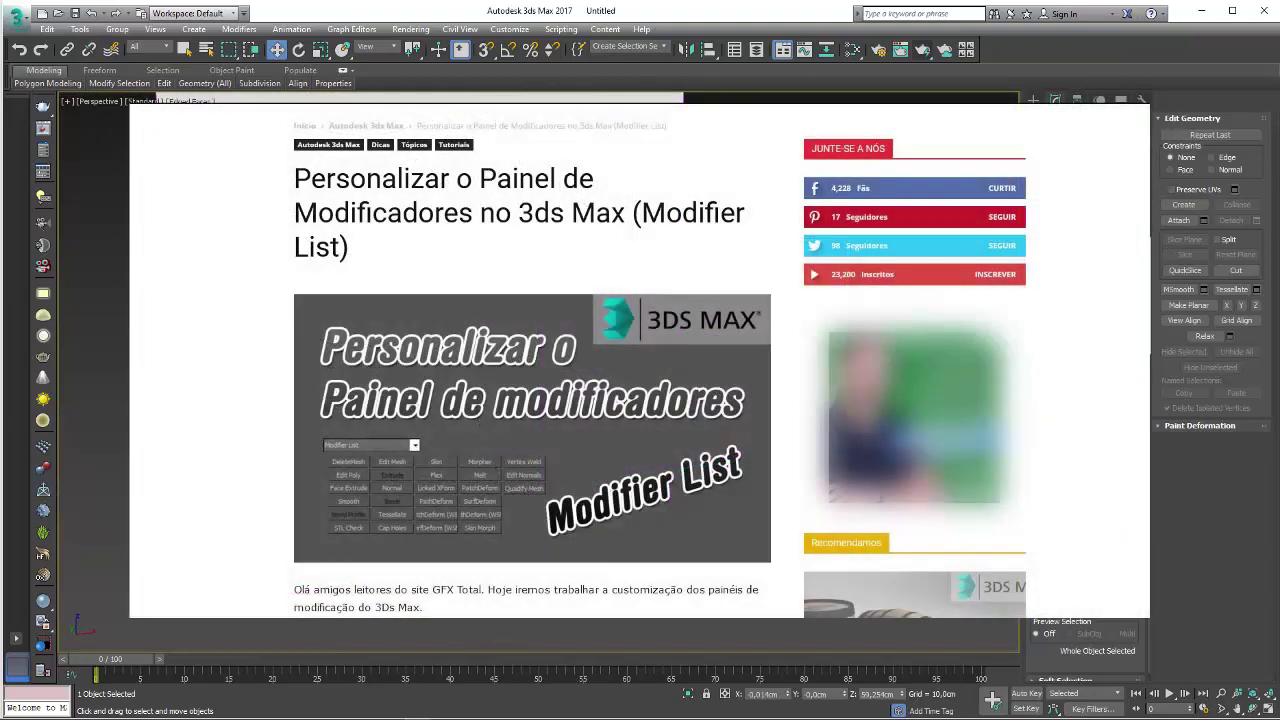
- In Polygon mode, delete the right column and lower-left polygons, keeping the top-left quarter
{"action": "key", "text": "4"}
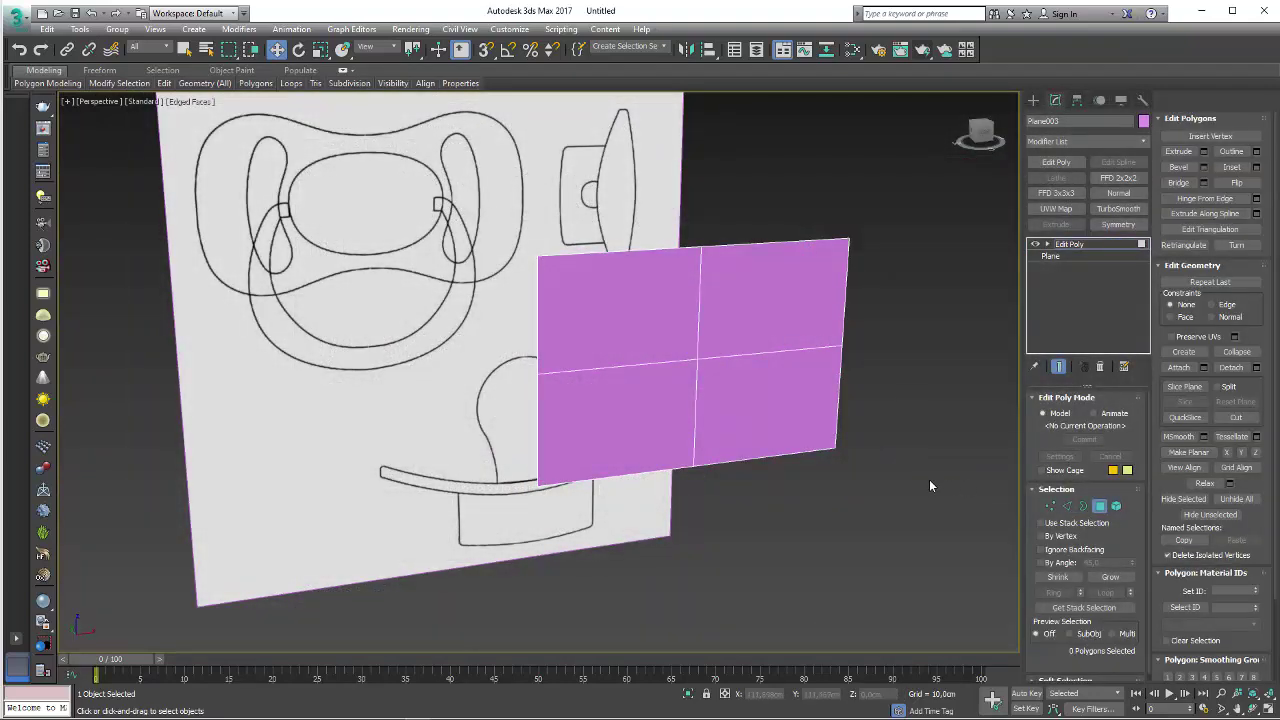
{"action": "left_click_drag", "start_coordinate": [896, 506], "coordinate": [783, 150]}
{"action": "key", "text": "Delete"}
{"action": "left_click_drag", "start_coordinate": [945, 543], "coordinate": [552, 455]}
{"action": "key", "text": "Delete"}
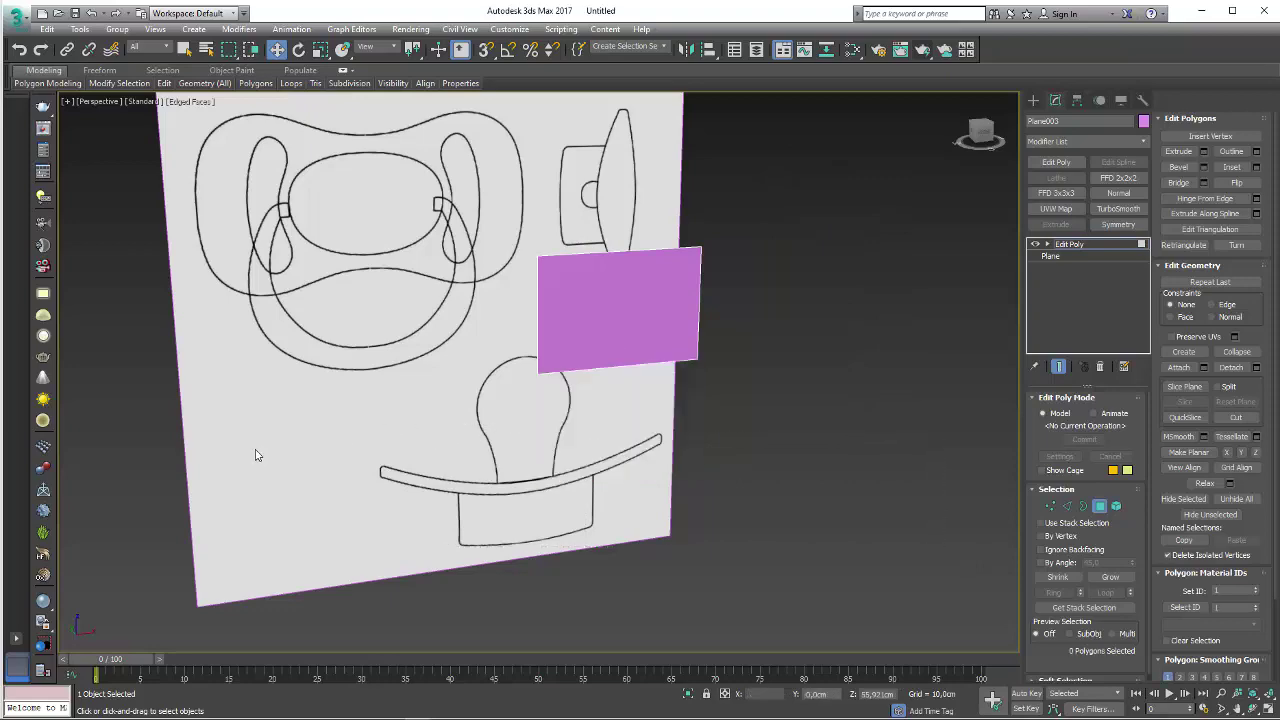
{"action": "mouse_move", "coordinate": [643, 462]}
{"action": "middle_mouse_down", "text": "alt"}
{"action": "mouse_move", "coordinate": [686, 491]}
{"action": "mouse_move", "coordinate": [637, 494]}
{"action": "mouse_move", "coordinate": [660, 481]}
{"action": "middle_mouse_up", "text": "alt"}
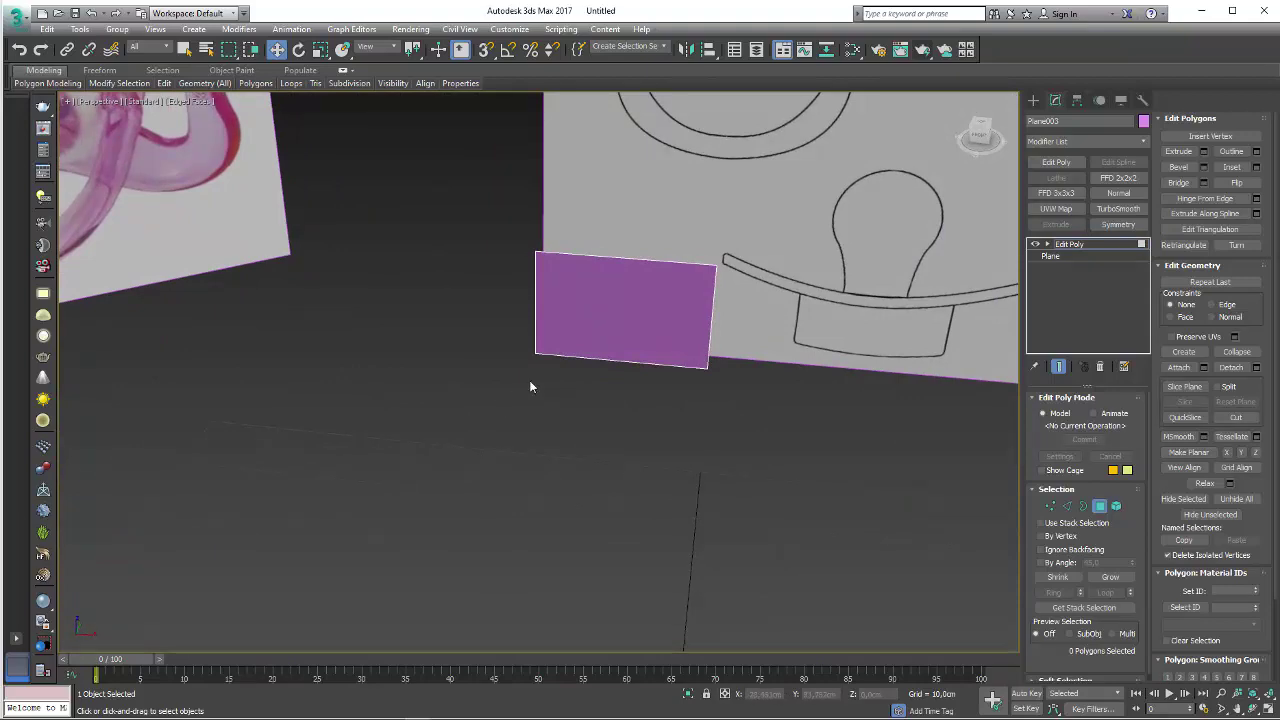
{"action": "mouse_move", "coordinate": [530, 387]}
{"action": "middle_mouse_down", "text": "alt"}
{"action": "mouse_move", "coordinate": [737, 283]}
{"action": "mouse_move", "coordinate": [763, 402]}
{"action": "mouse_move", "coordinate": [575, 390]}
{"action": "middle_mouse_up", "text": "alt"}
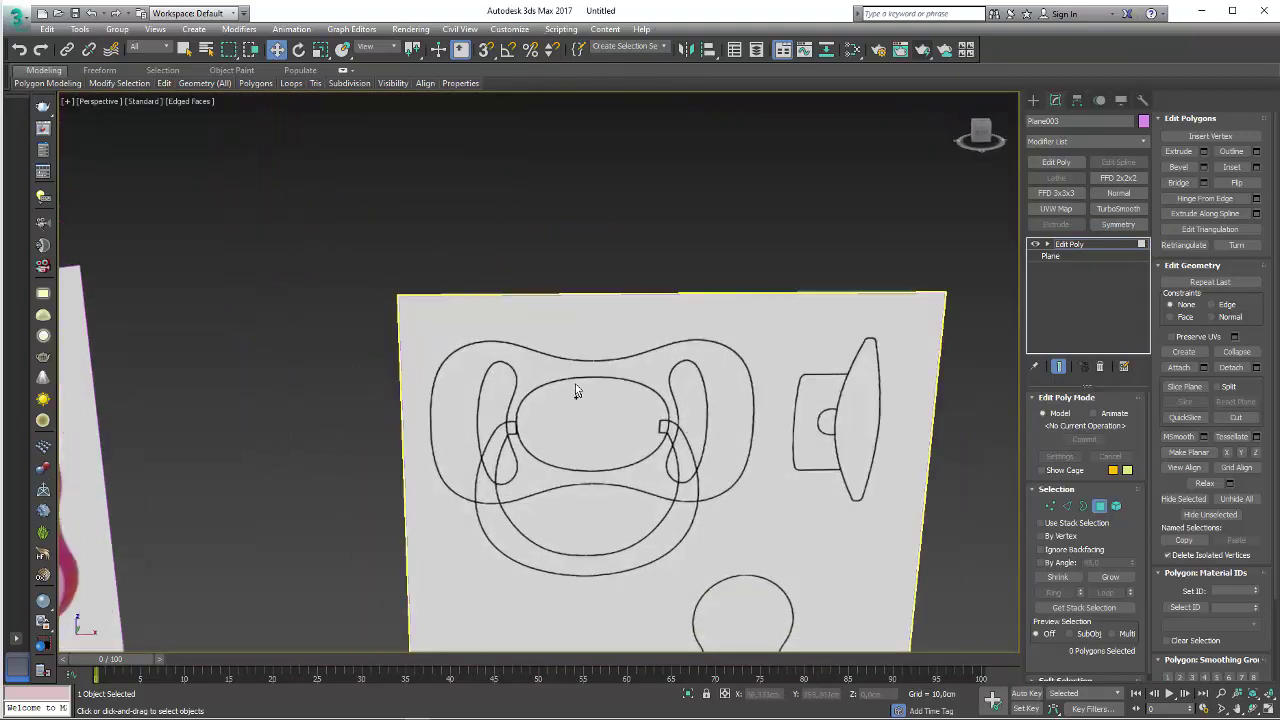
{"action": "left_click_drag", "start_coordinate": [595, 358], "coordinate": [592, 490]}
{"action": "left_click_drag", "start_coordinate": [432, 425], "coordinate": [775, 432]}
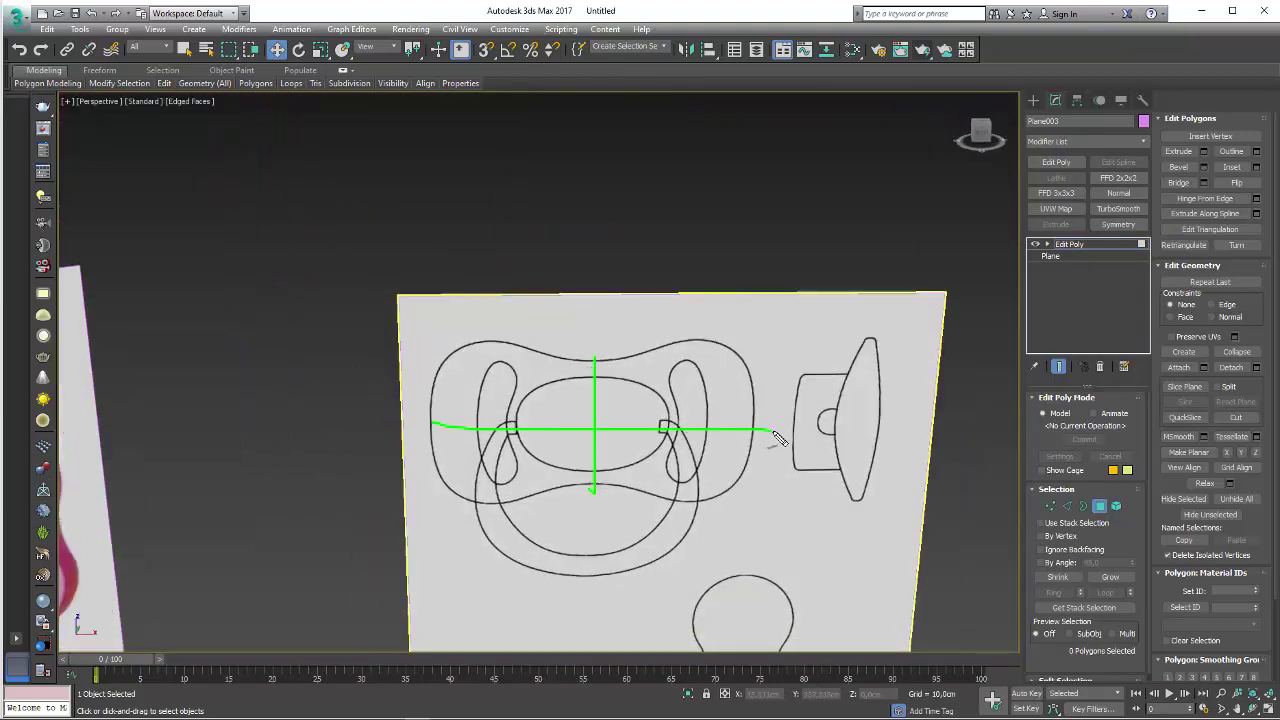
{"action": "left_click_drag", "start_coordinate": [518, 326], "coordinate": [548, 365]}
{"action": "left_click_drag", "start_coordinate": [680, 322], "coordinate": [705, 428]}
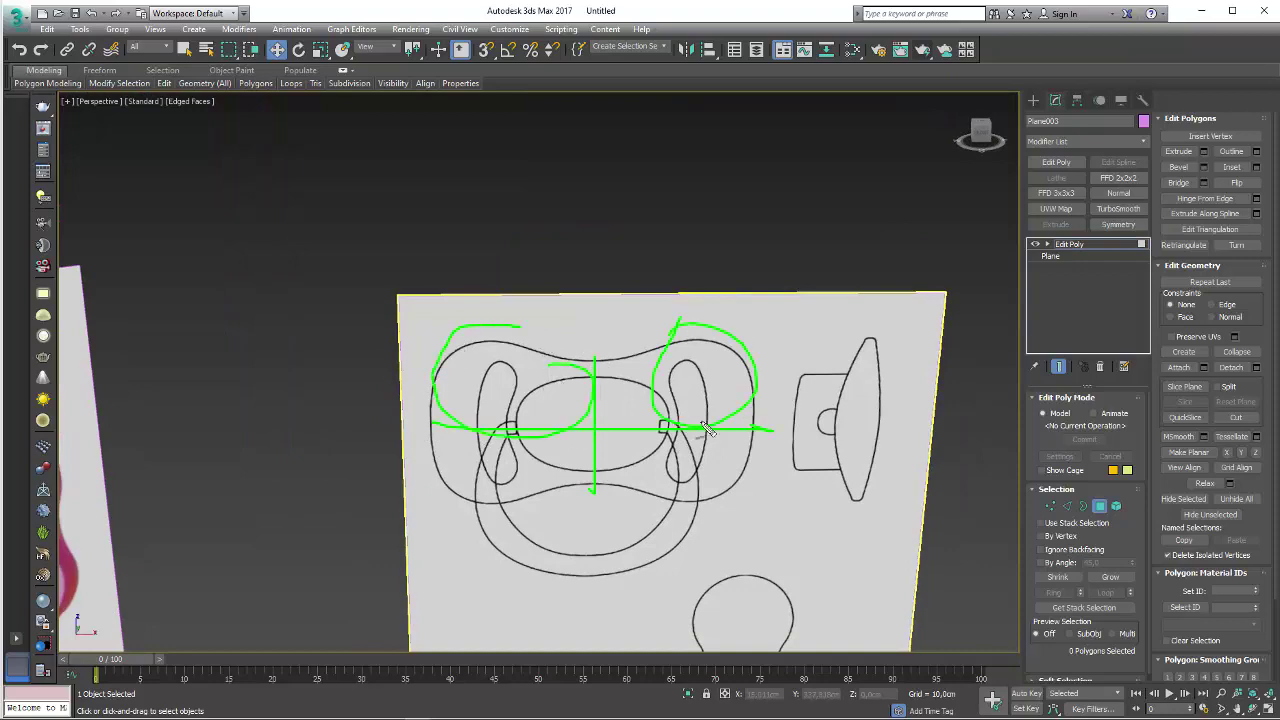
- Add two Symmetry modifiers, the first mirroring on X and the second on Y
{"action": "middle_click_drag", "start_coordinate": [695, 470], "coordinate": [698, 311]}
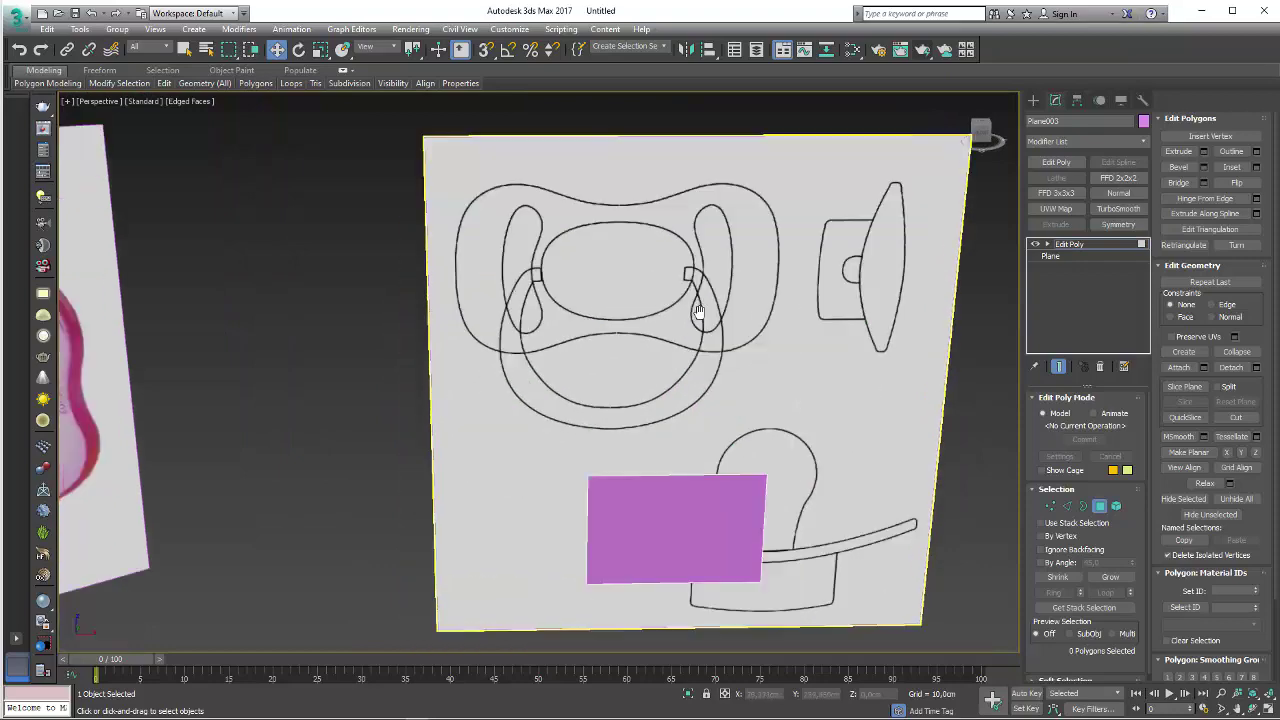
{"action": "scroll", "coordinate": [700, 315], "scroll_direction": "down", "scroll_amount": 5}
{"action": "scroll", "coordinate": [706, 320], "scroll_direction": "up", "scroll_amount": 4}
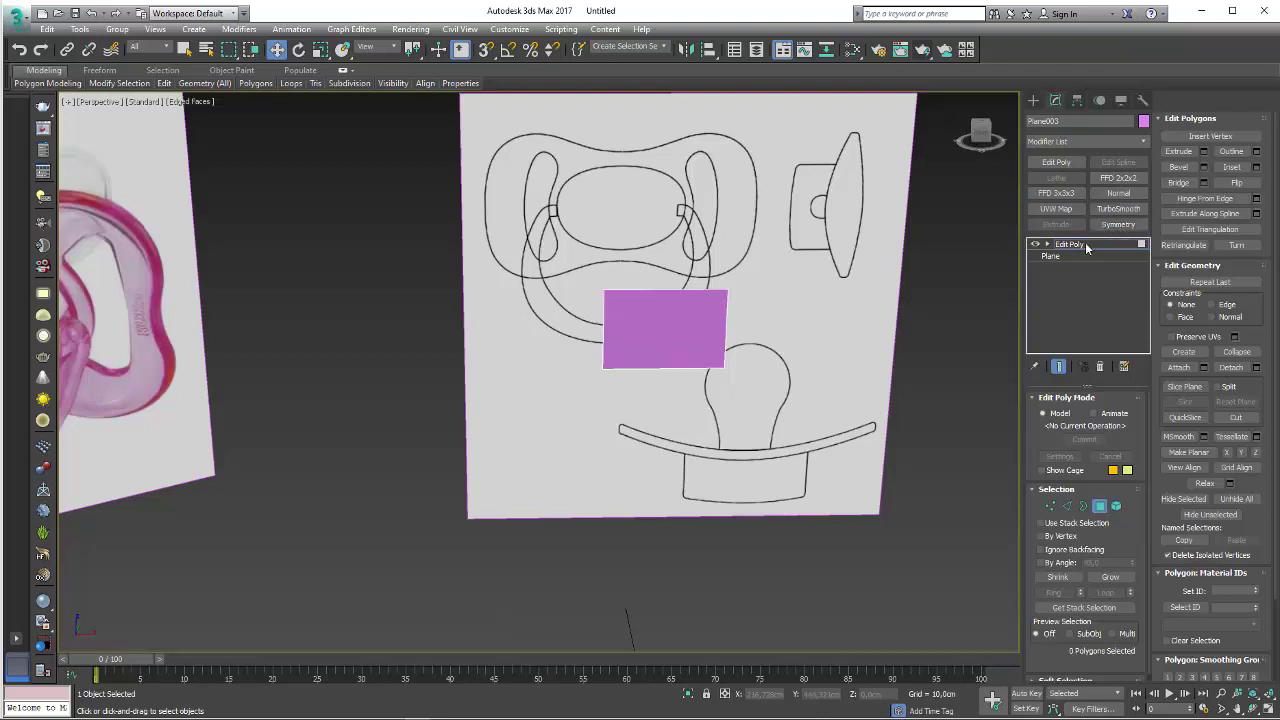
{"action": "left_click", "coordinate": [1087, 247]}
{"action": "left_click", "coordinate": [1118, 224]}
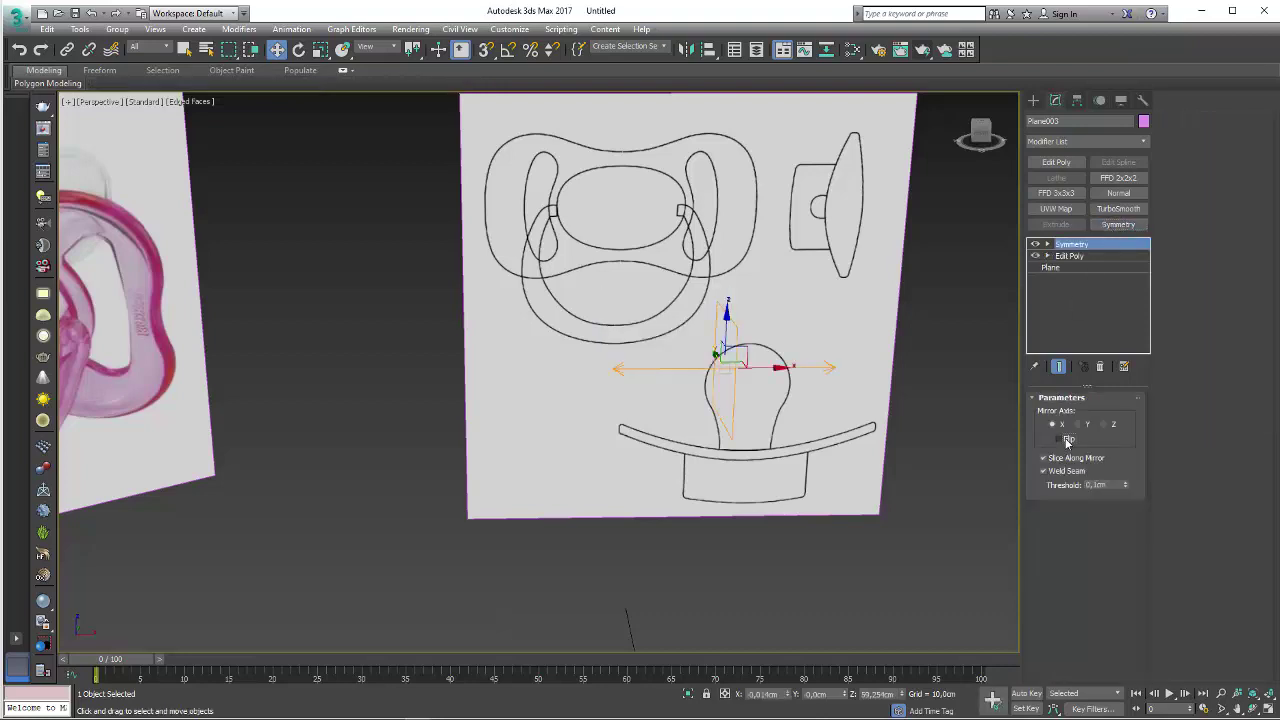
{"action": "left_click", "coordinate": [1067, 440]}
{"action": "left_click", "coordinate": [1118, 224]}
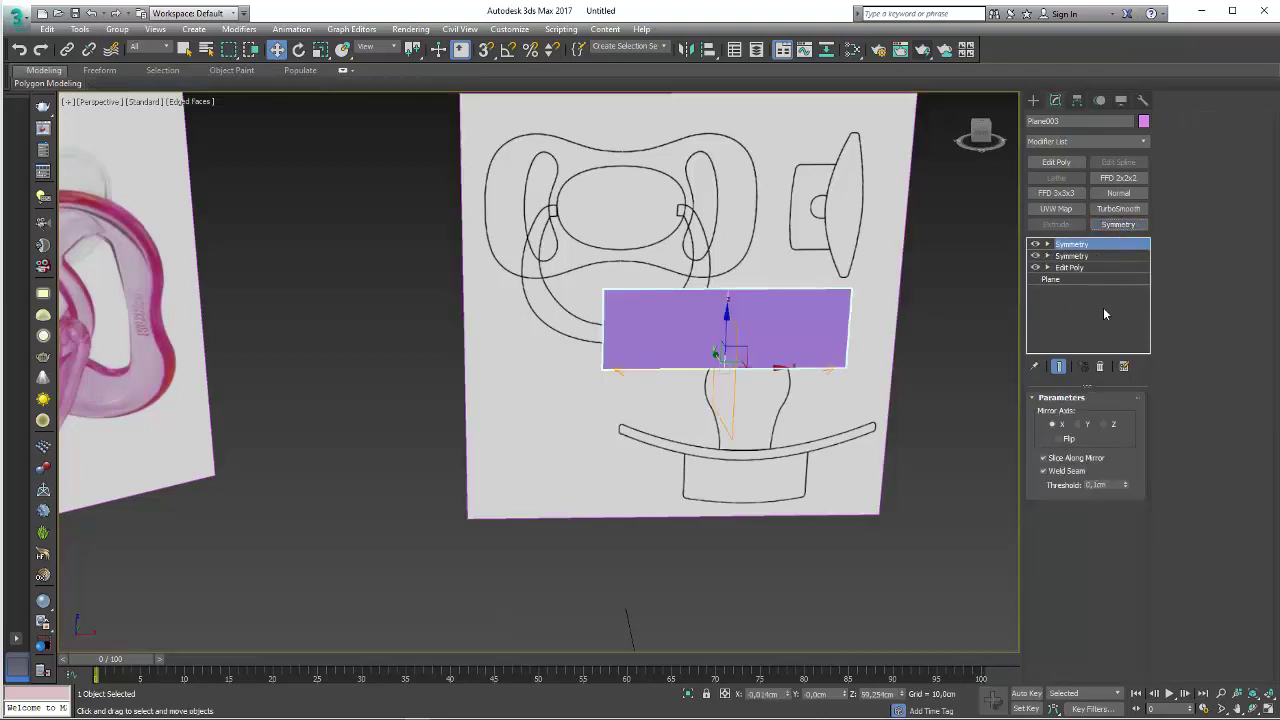
{"action": "left_click", "coordinate": [1079, 424]}
{"action": "mouse_move", "coordinate": [793, 369]}
{"action": "middle_mouse_down", "text": "alt"}
{"action": "mouse_move", "coordinate": [697, 377]}
{"action": "mouse_move", "coordinate": [1080, 257]}
{"action": "middle_mouse_up", "text": "alt"}
- Return to the Edit Poly modifier's Vertex level, answering No to the topology warning
{"action": "left_click", "coordinate": [1060, 280]}
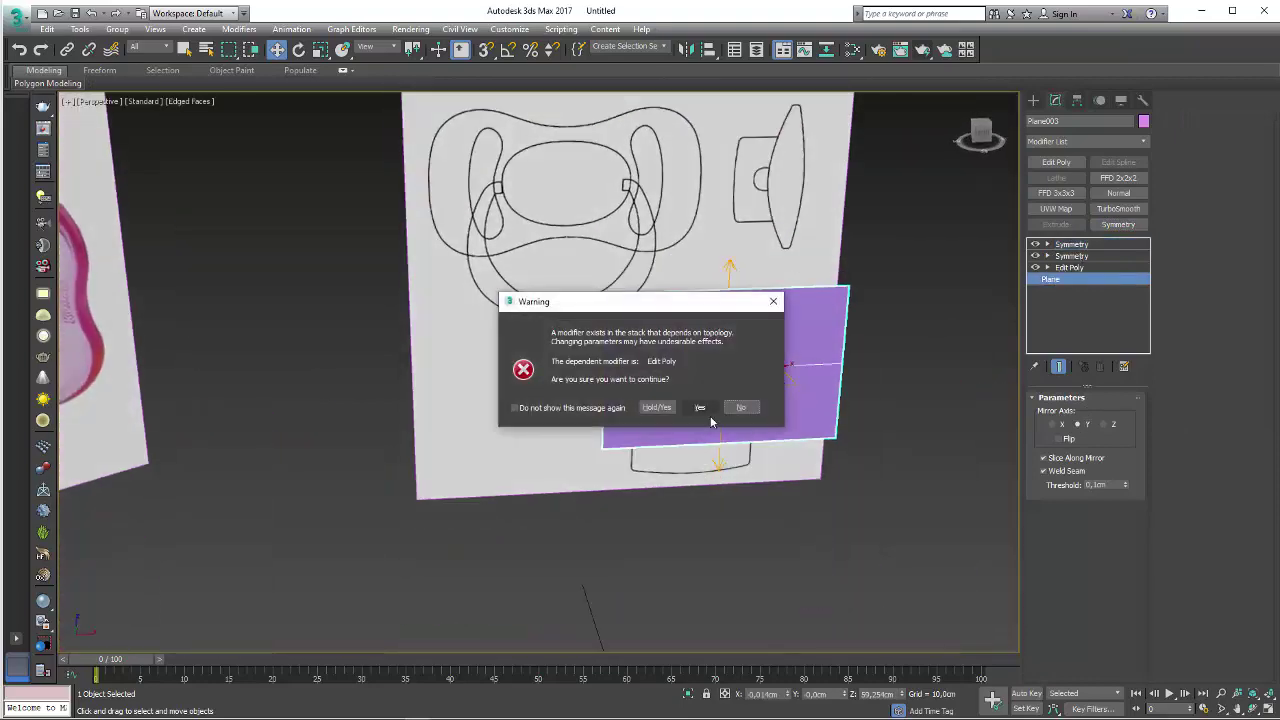
{"action": "left_click", "coordinate": [742, 408]}
{"action": "left_click", "coordinate": [1060, 280]}
{"action": "left_click", "coordinate": [737, 409]}
{"action": "left_click", "coordinate": [1047, 267]}
{"action": "left_click", "coordinate": [1072, 279]}
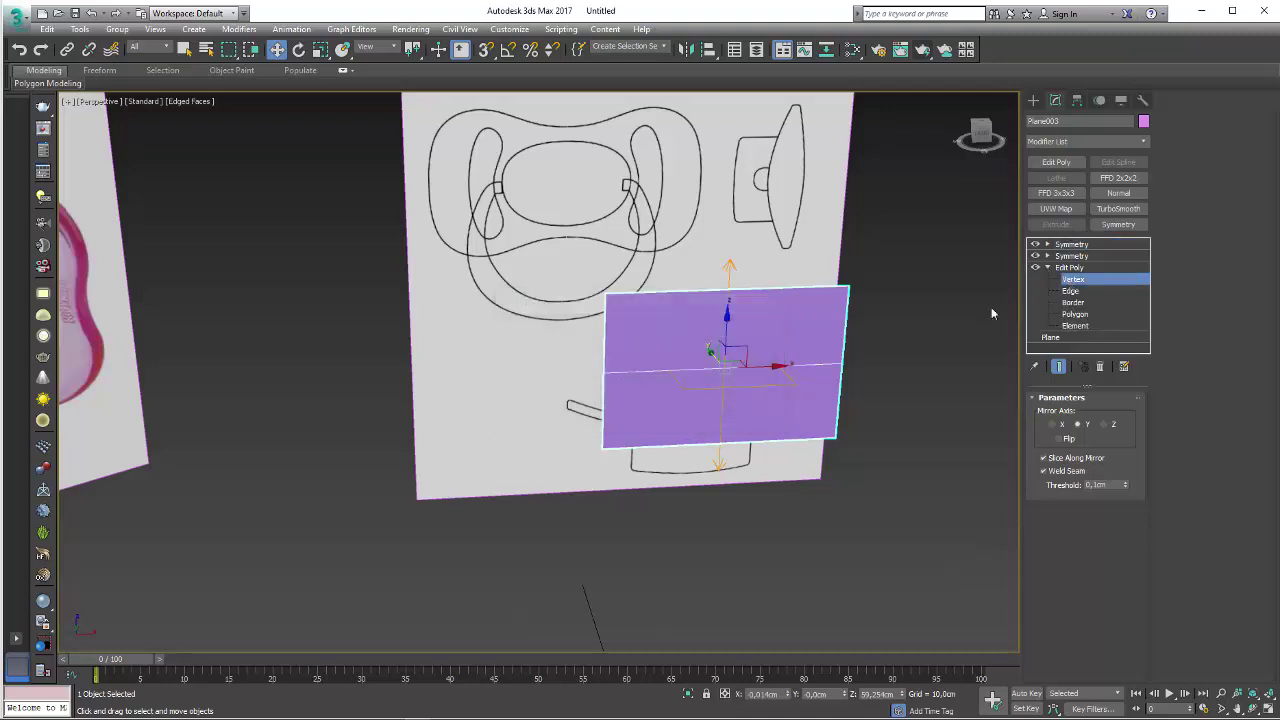
- In the front view, move the top-left vertex right and down so the plane follows the inner oval
{"action": "left_click", "coordinate": [606, 296]}
{"action": "middle_click_drag", "start_coordinate": [607, 303], "coordinate": [612, 285], "text": "alt"}
{"action": "left_click_drag", "start_coordinate": [612, 285], "coordinate": [697, 256]}
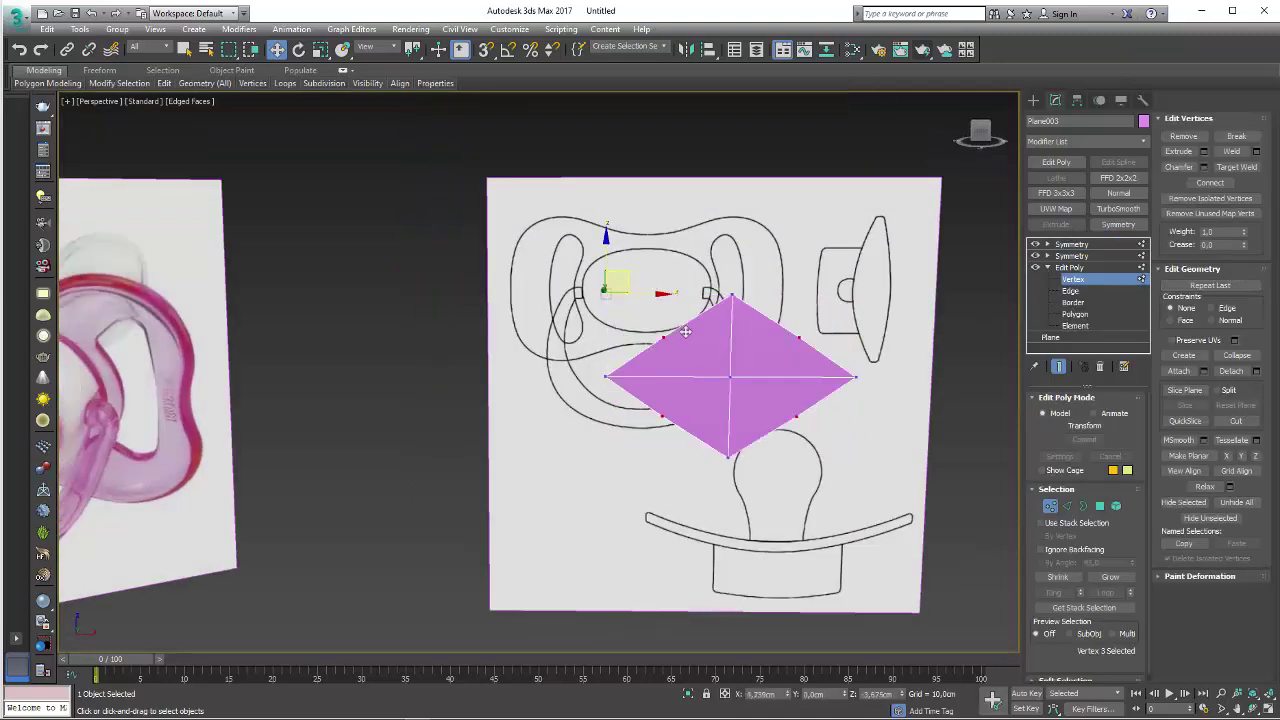
{"action": "key", "text": "ctrl+z"}
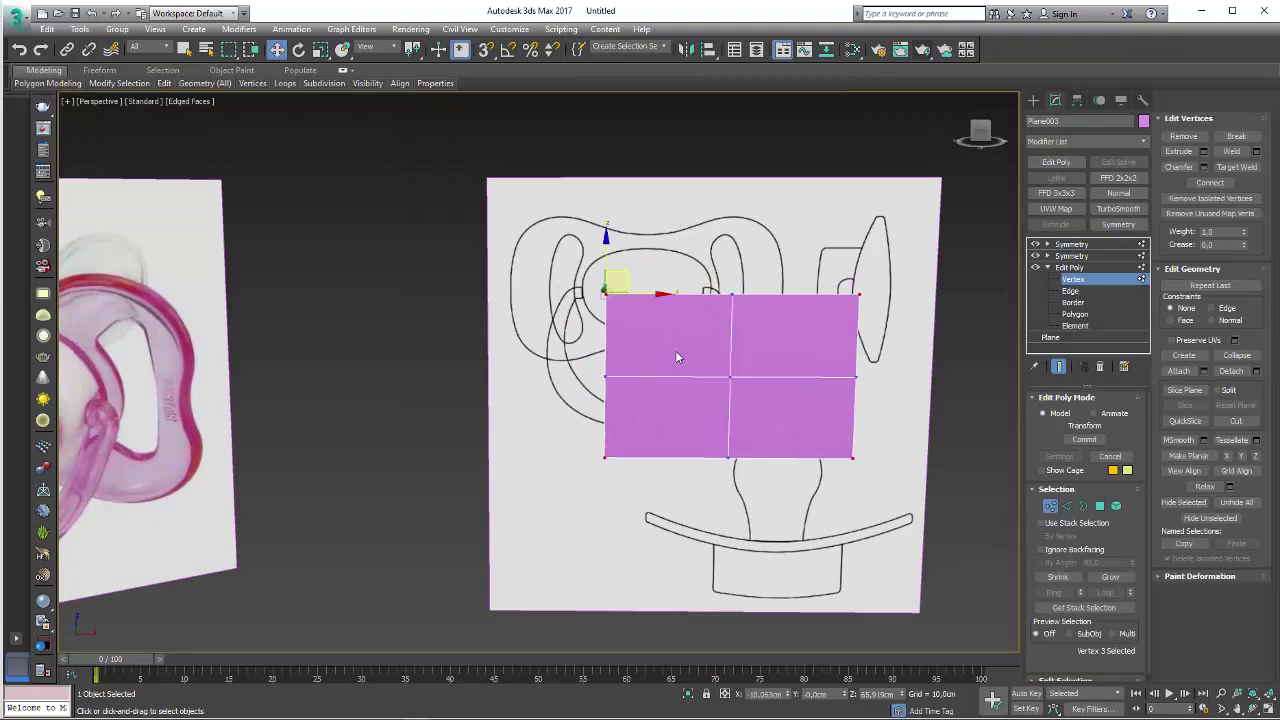
{"action": "key", "text": "f"}
{"action": "scroll", "coordinate": [650, 340], "scroll_direction": "up", "scroll_amount": 2}
{"action": "scroll", "coordinate": [615, 280], "scroll_direction": "up", "scroll_amount": 5}
{"action": "scroll", "coordinate": [595, 252], "scroll_direction": "up", "scroll_amount": 3}
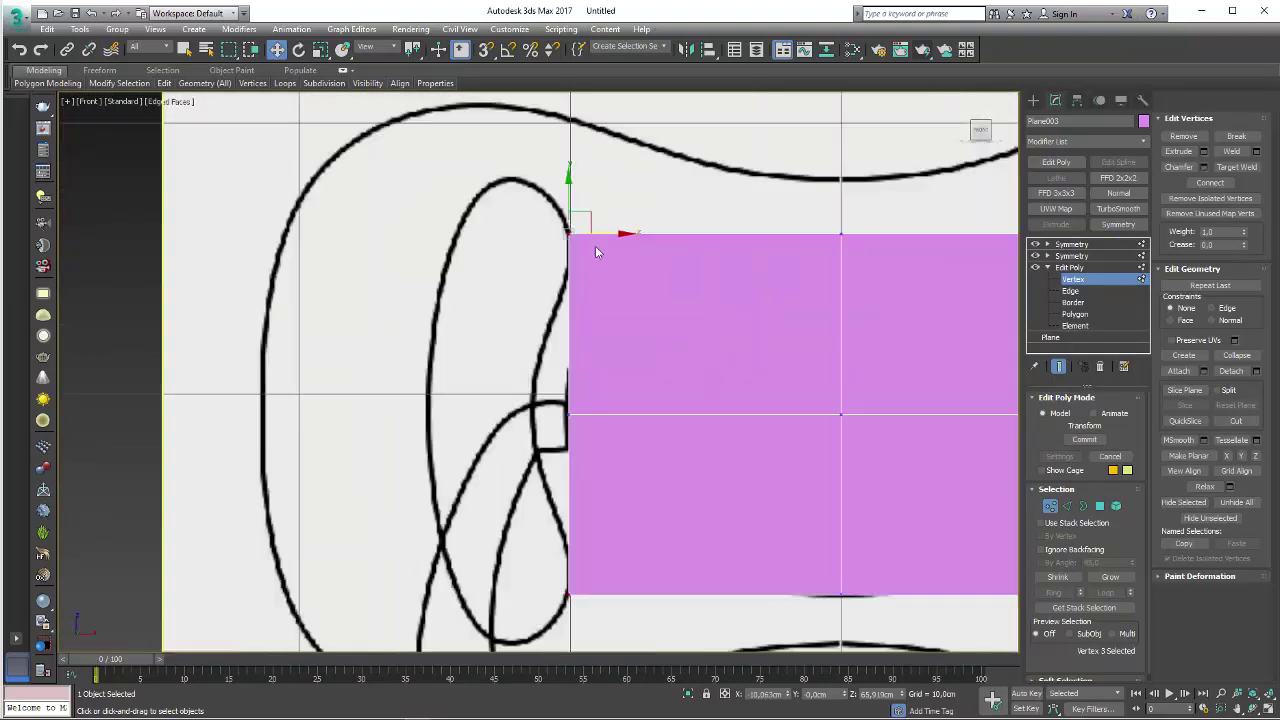
{"action": "mouse_move", "coordinate": [584, 220]}
{"action": "left_mouse_down"}
{"action": "mouse_move", "coordinate": [645, 267]}
{"action": "mouse_move", "coordinate": [663, 262]}
{"action": "left_mouse_up"}
{"action": "scroll", "coordinate": [663, 262], "scroll_direction": "down", "scroll_amount": 3}
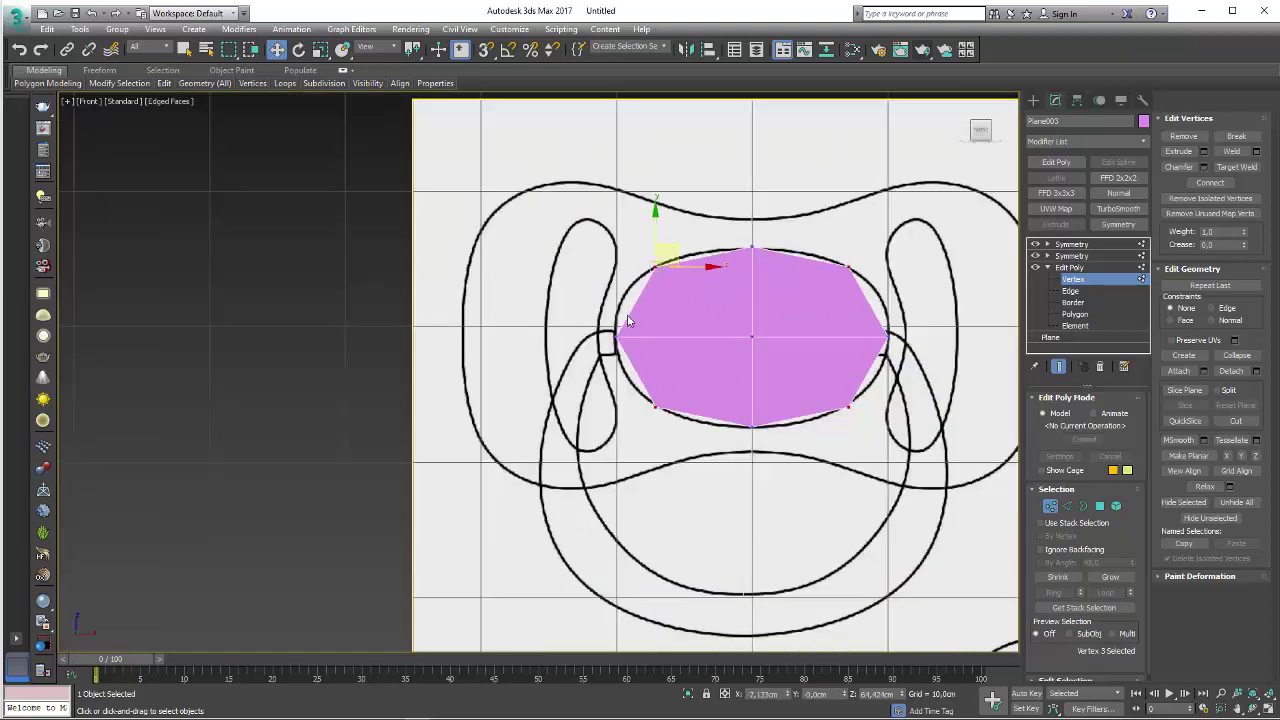
{"action": "left_click", "coordinate": [1066, 506]}
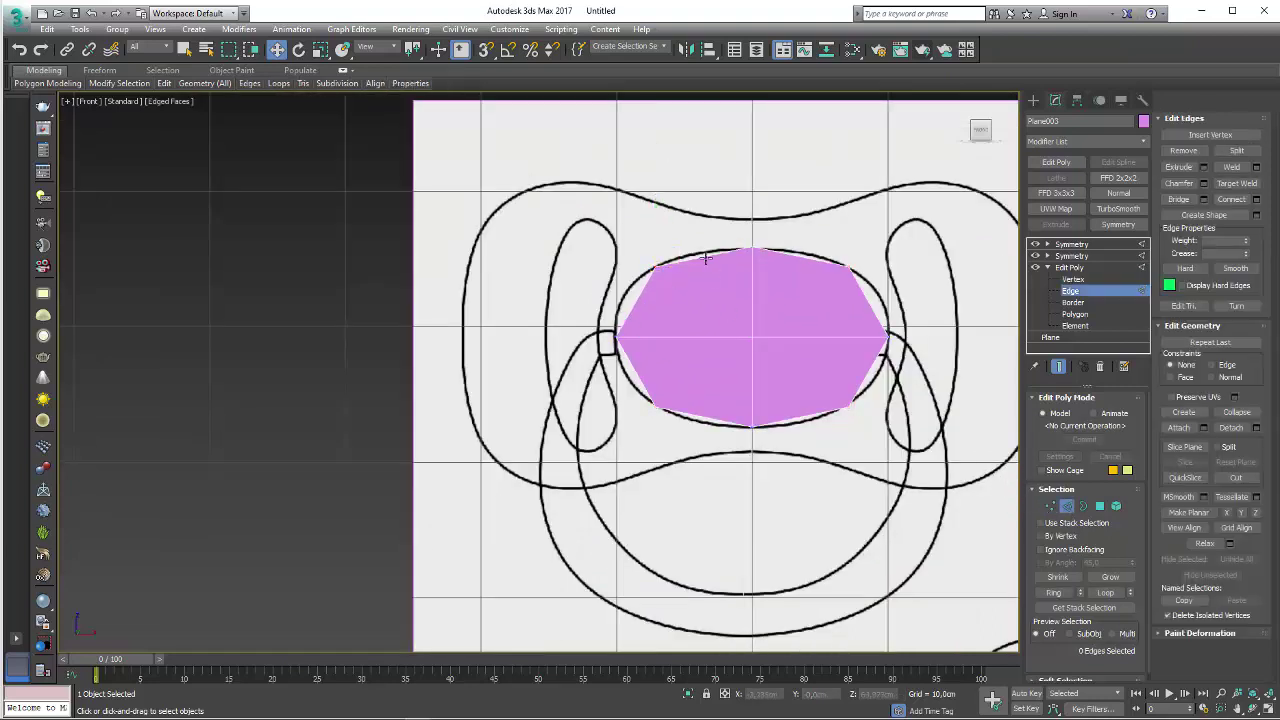
- Inspect the extruded top and bottom strips from a tilted angle, then return to front view
{"action": "key", "text": "e"}
{"action": "key", "text": "r"}
{"action": "mouse_move", "coordinate": [707, 258]}
{"action": "middle_mouse_down", "text": "alt"}
{"action": "mouse_move", "coordinate": [656, 318]}
{"action": "mouse_move", "coordinate": [657, 208]}
{"action": "mouse_move", "coordinate": [643, 292]}
{"action": "mouse_move", "coordinate": [646, 189]}
{"action": "middle_mouse_up", "text": "alt"}
{"action": "key", "text": "w"}
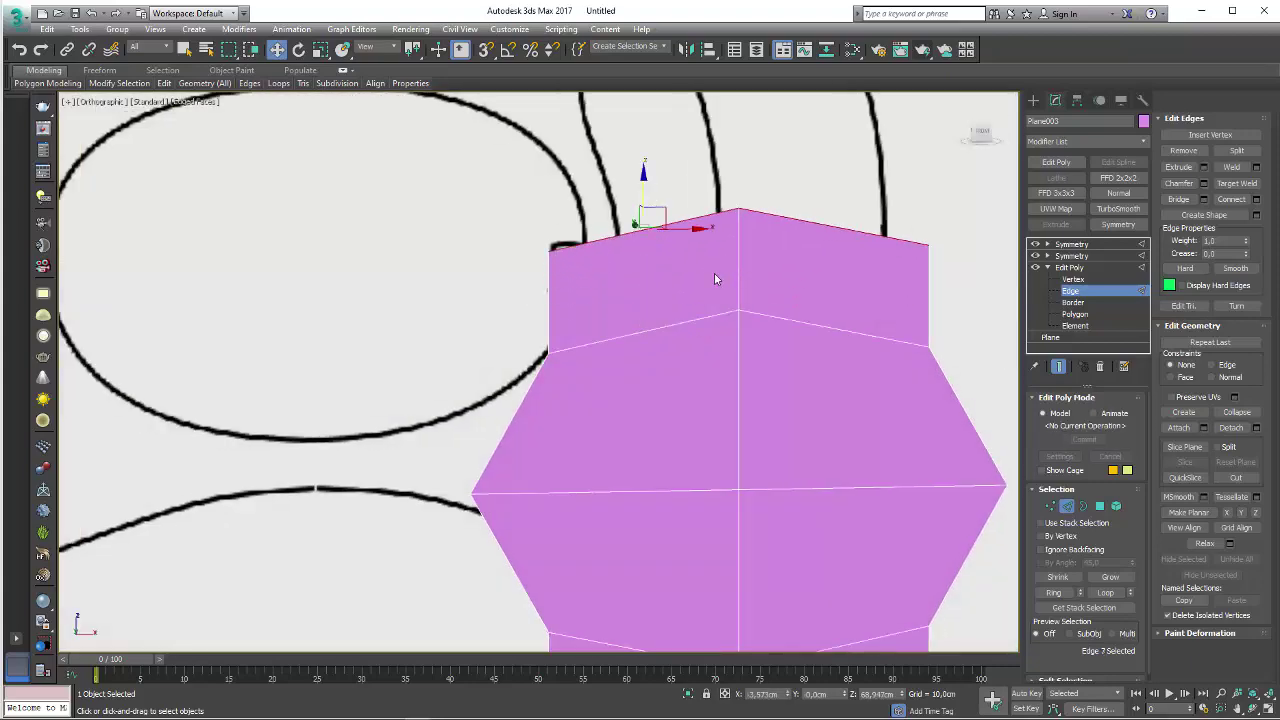
{"action": "key", "text": "f"}
{"action": "scroll", "coordinate": [535, 235], "scroll_direction": "up", "scroll_amount": 5}
{"action": "scroll", "coordinate": [542, 243], "scroll_direction": "up", "scroll_amount": 3}
{"action": "scroll", "coordinate": [584, 270], "scroll_direction": "down", "scroll_amount": 1}
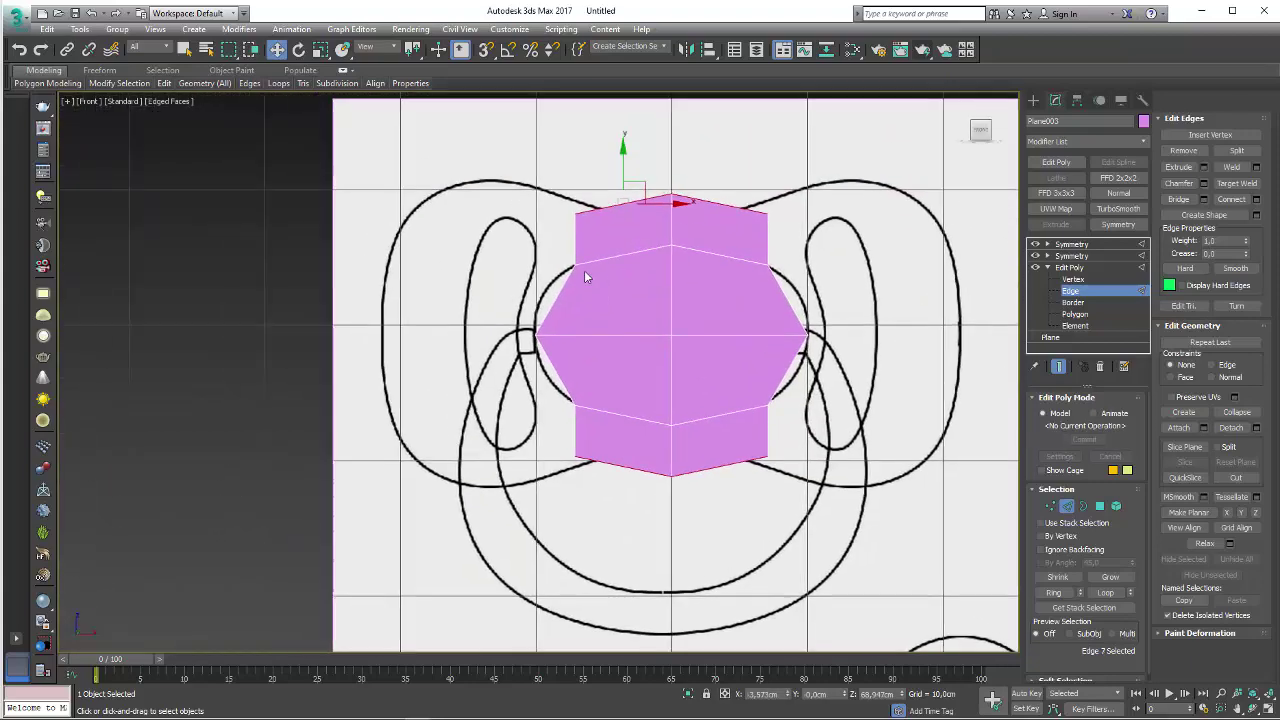
{"action": "scroll", "coordinate": [557, 316], "scroll_direction": "up", "scroll_amount": 2}
- Shift-drag the hexagon's side edges outward into wide wings reaching the shield outline
{"action": "left_click", "coordinate": [556, 310]}
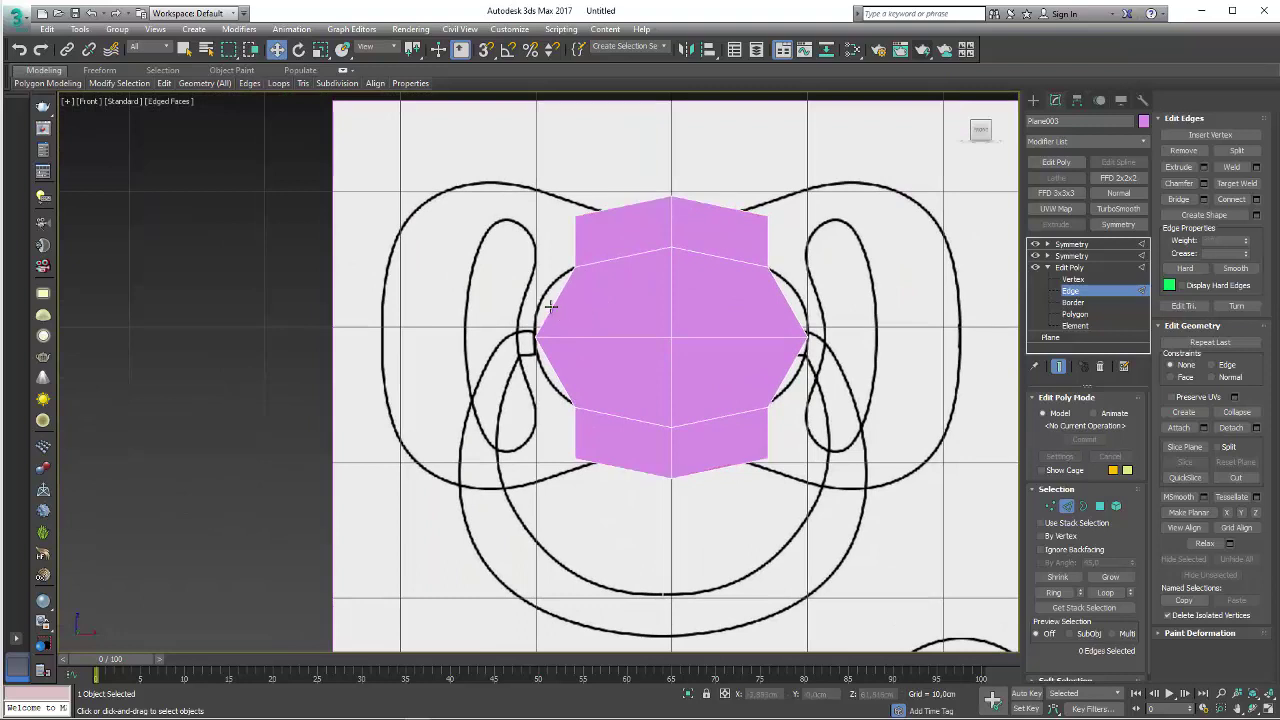
{"action": "left_click", "coordinate": [551, 306]}
{"action": "left_click_drag", "start_coordinate": [514, 304], "coordinate": [198, 281]}
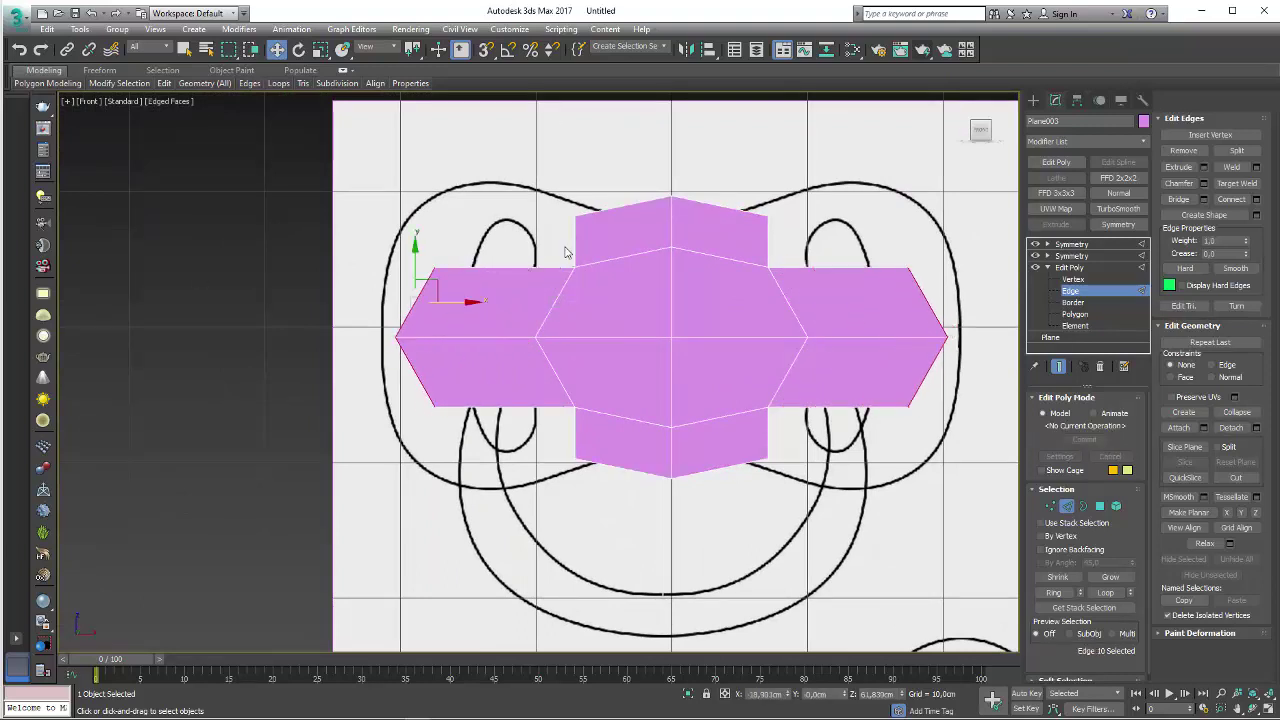
{"action": "left_click_drag", "start_coordinate": [464, 305], "coordinate": [449, 305]}
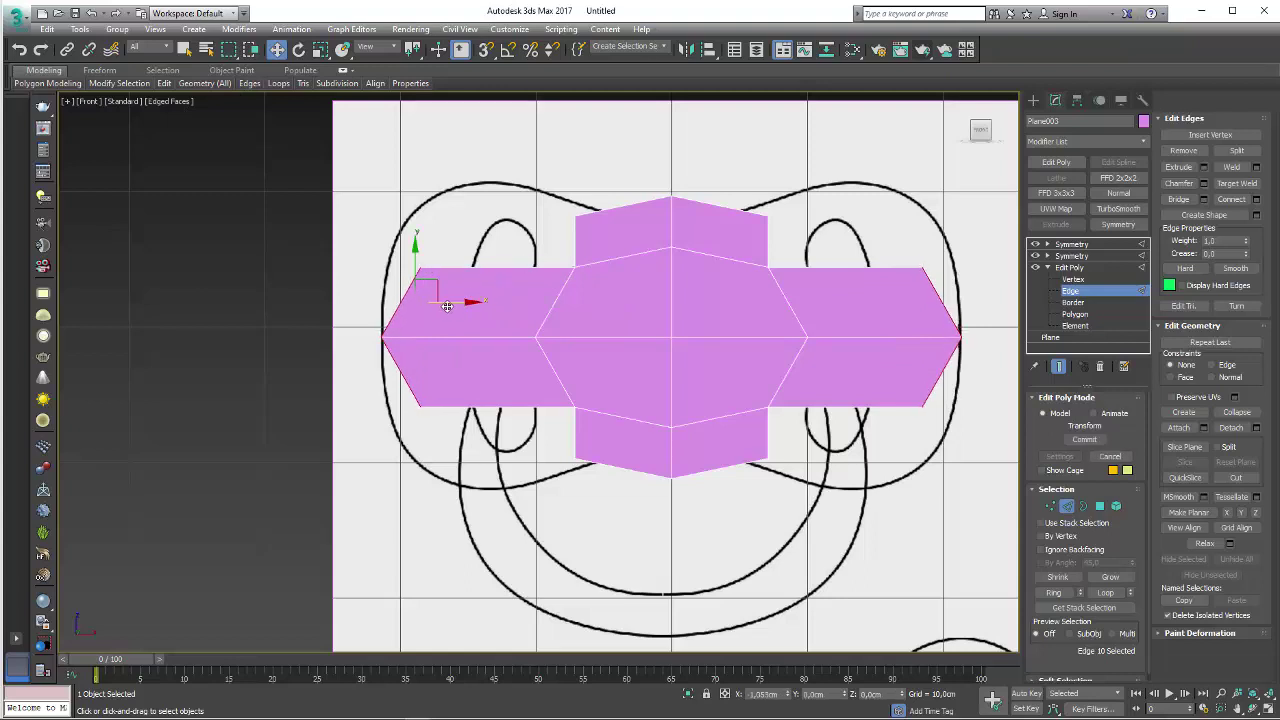
- Square off the wing corners and shift the top vertices to slant the hexagon's top edges
{"action": "left_click", "coordinate": [1048, 508]}
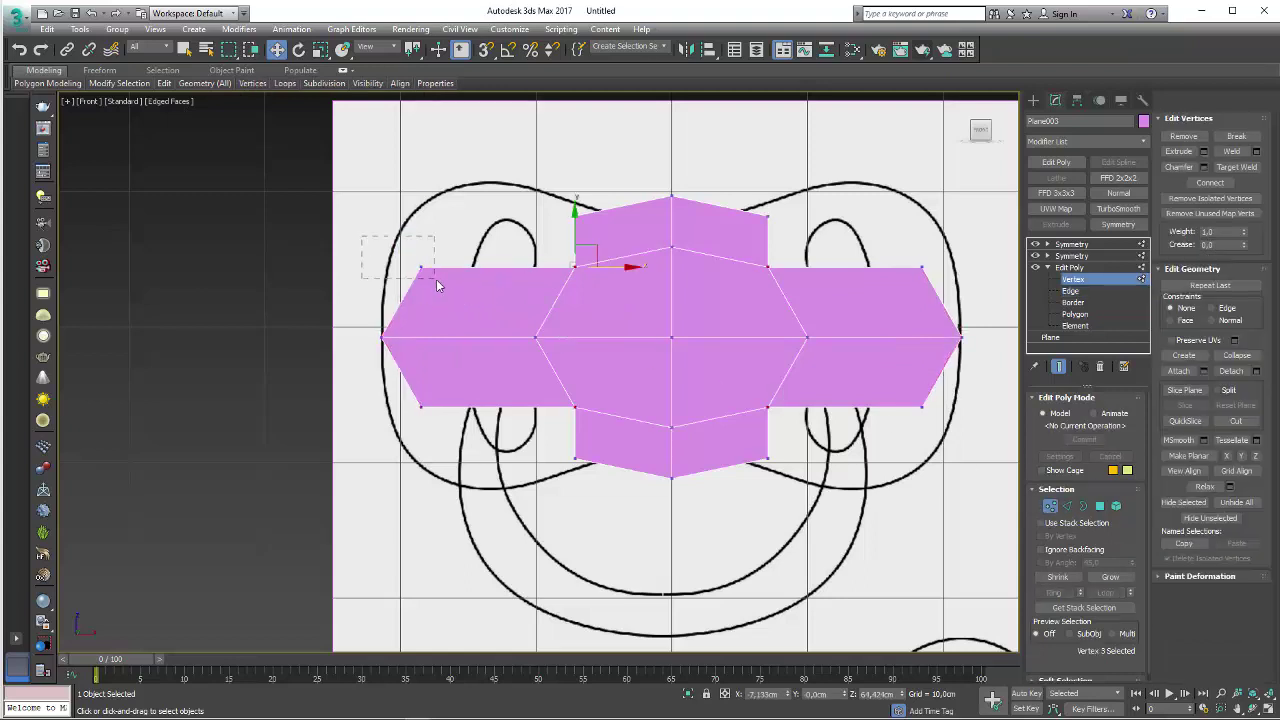
{"action": "left_click_drag", "start_coordinate": [436, 281], "coordinate": [417, 267]}
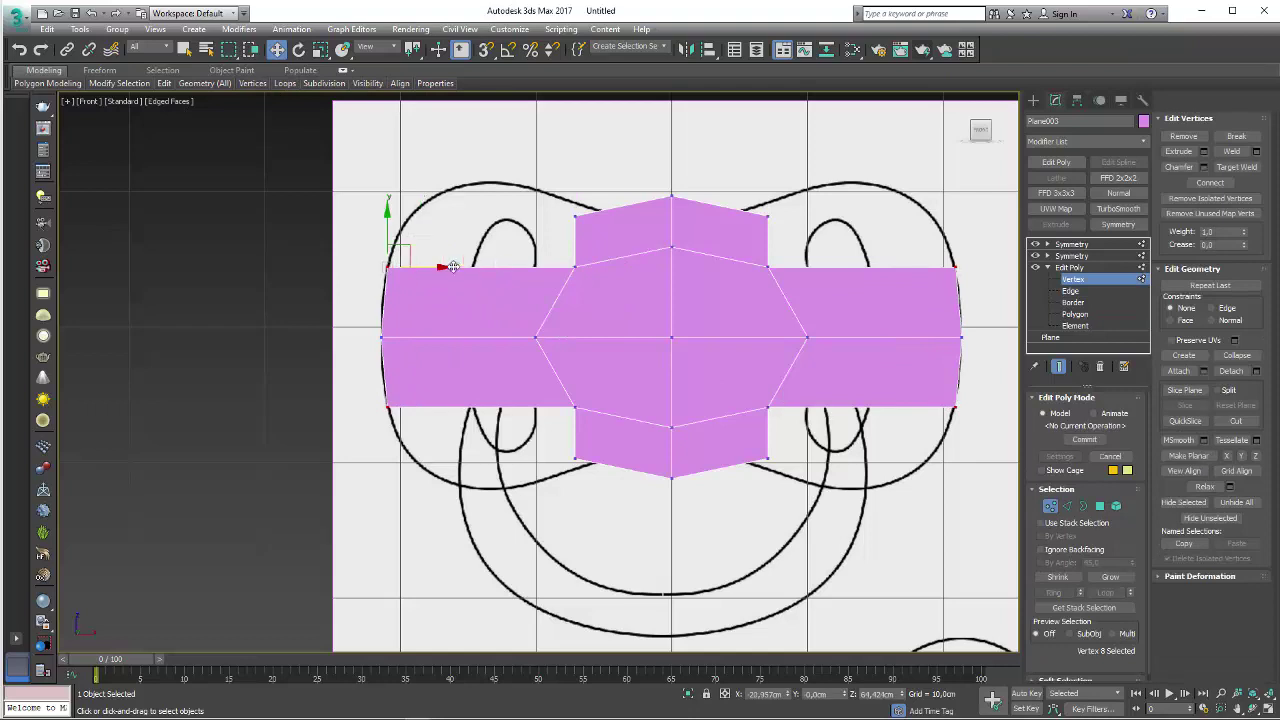
{"action": "left_click", "coordinate": [575, 215]}
{"action": "left_click_drag", "start_coordinate": [626, 188], "coordinate": [676, 192]}
{"action": "left_click", "coordinate": [671, 198]}
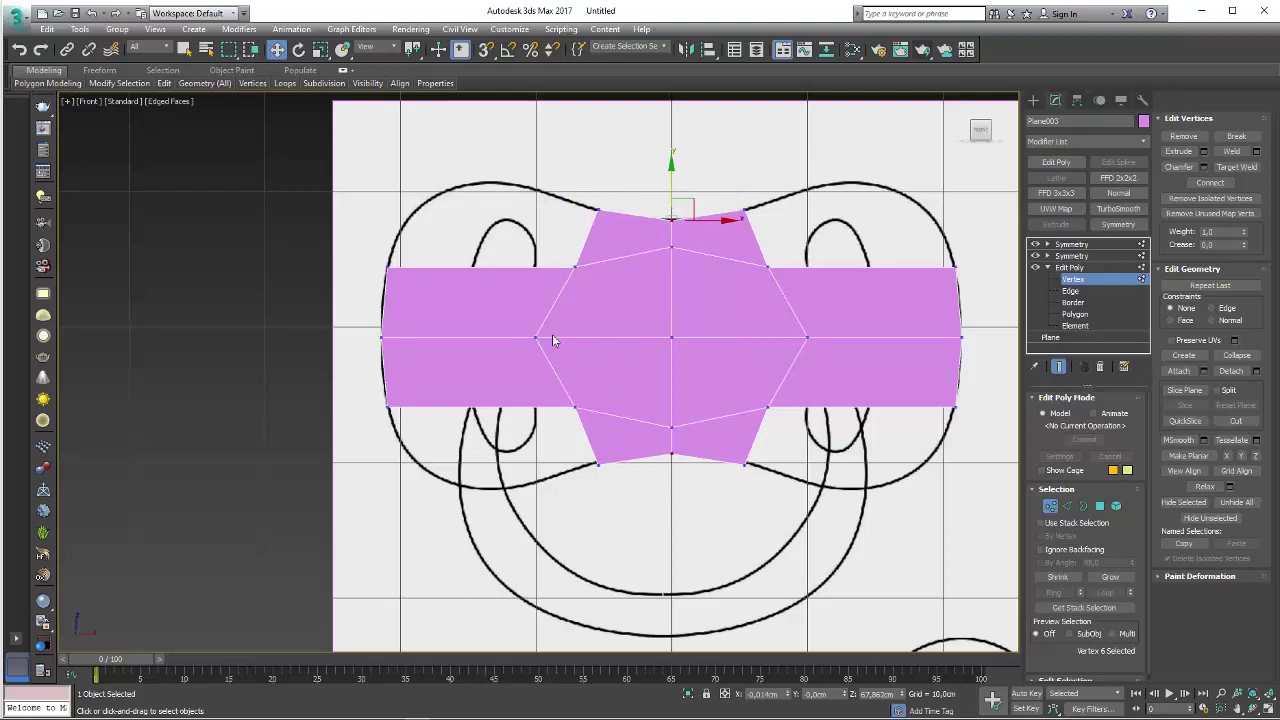
{"action": "left_click_drag", "start_coordinate": [565, 361], "coordinate": [532, 324]}
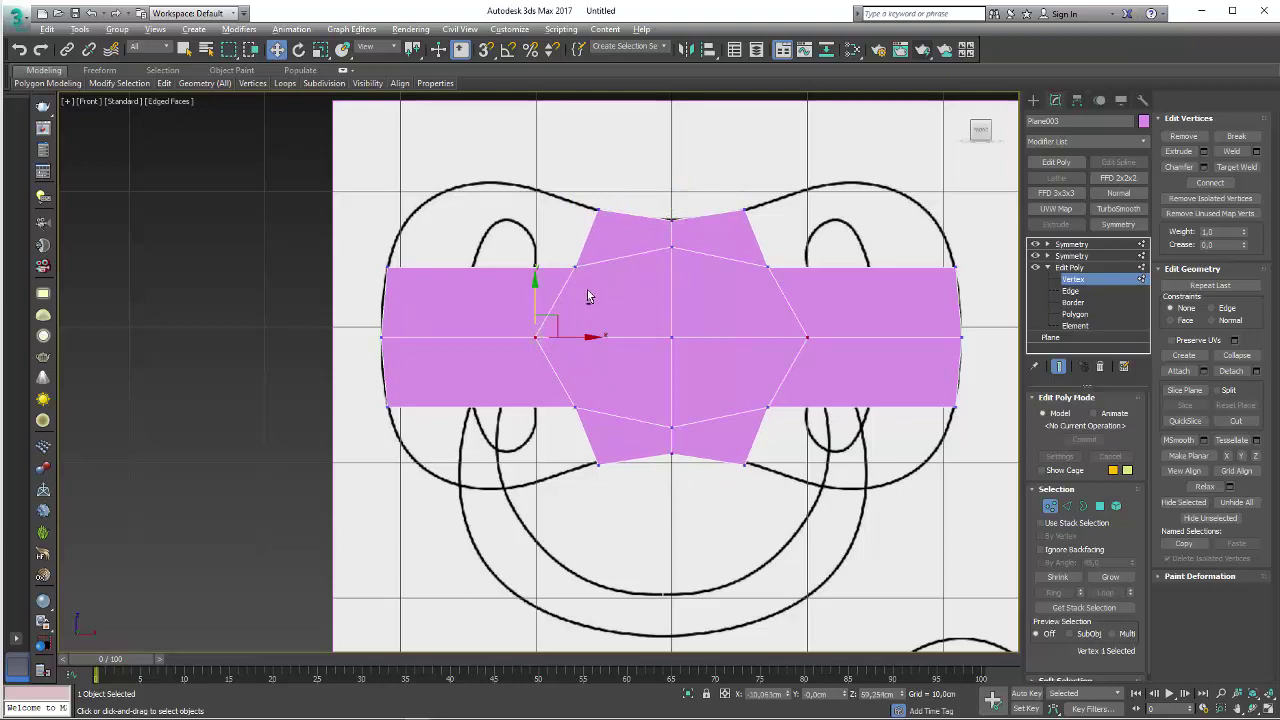
{"action": "key", "text": "alt+x"}
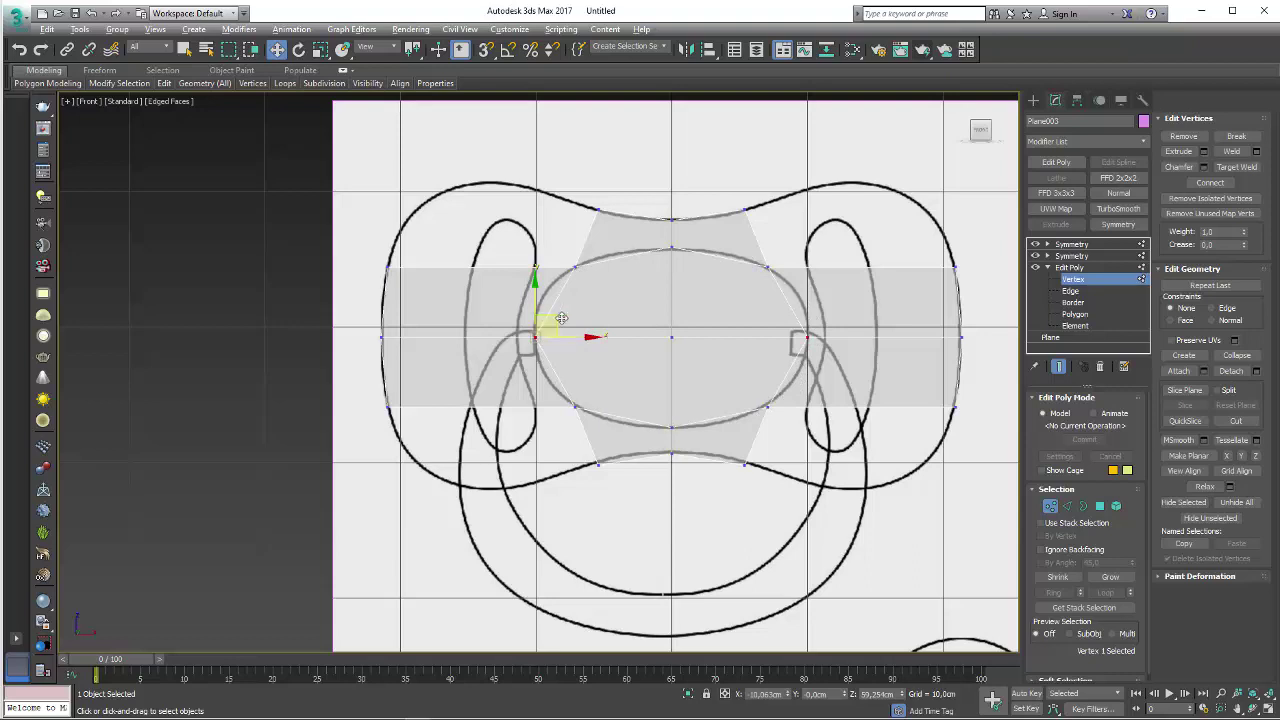
{"action": "key", "text": "alt+x"}
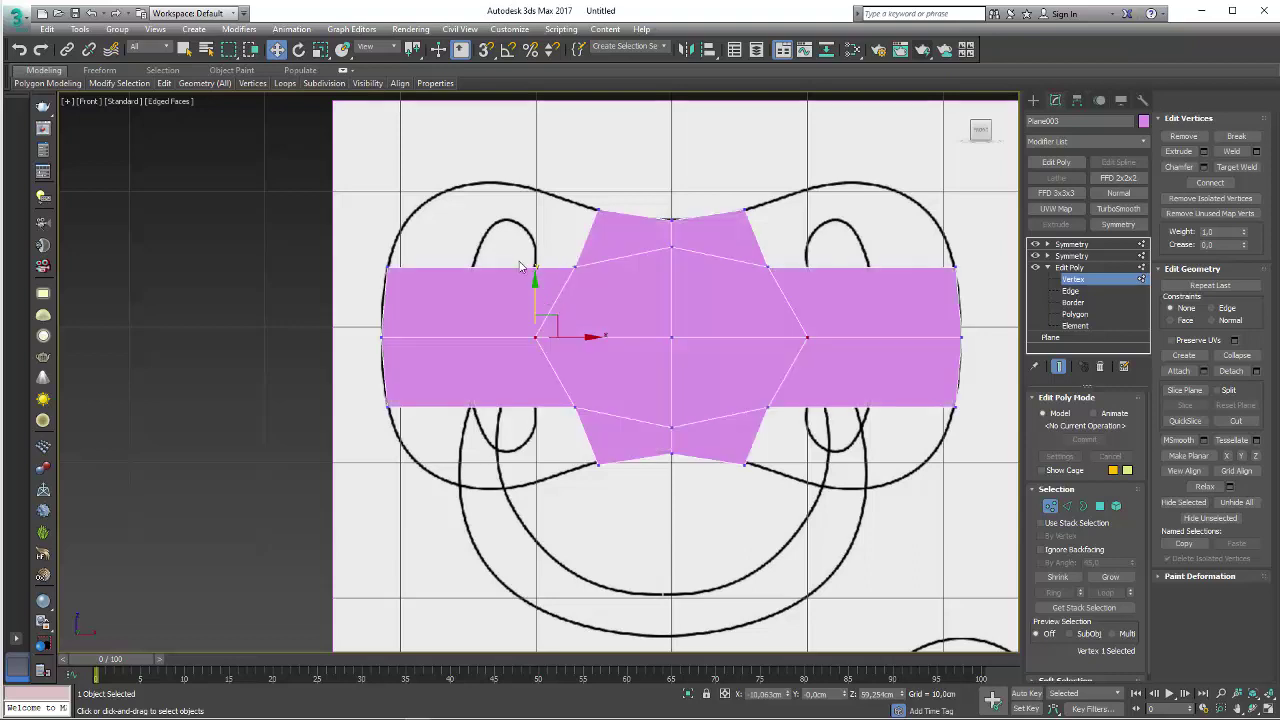
- Move the left vertices and the top vertex out onto the sketch's outer outline
{"action": "middle_click_drag", "start_coordinate": [375, 258], "coordinate": [420, 263]}
{"action": "scroll", "coordinate": [423, 263], "scroll_direction": "up", "scroll_amount": 2}
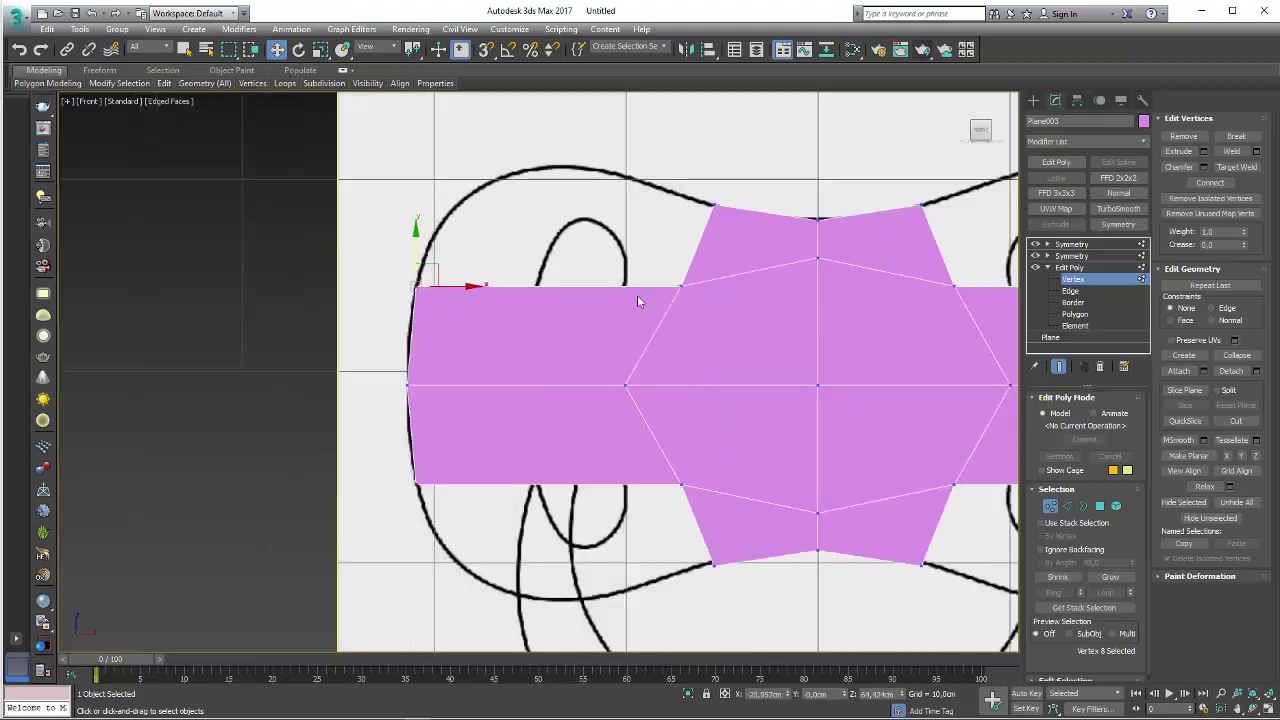
{"action": "left_click_drag", "start_coordinate": [429, 271], "coordinate": [452, 206]}
{"action": "scroll", "coordinate": [556, 220], "scroll_direction": "down", "scroll_amount": 5}
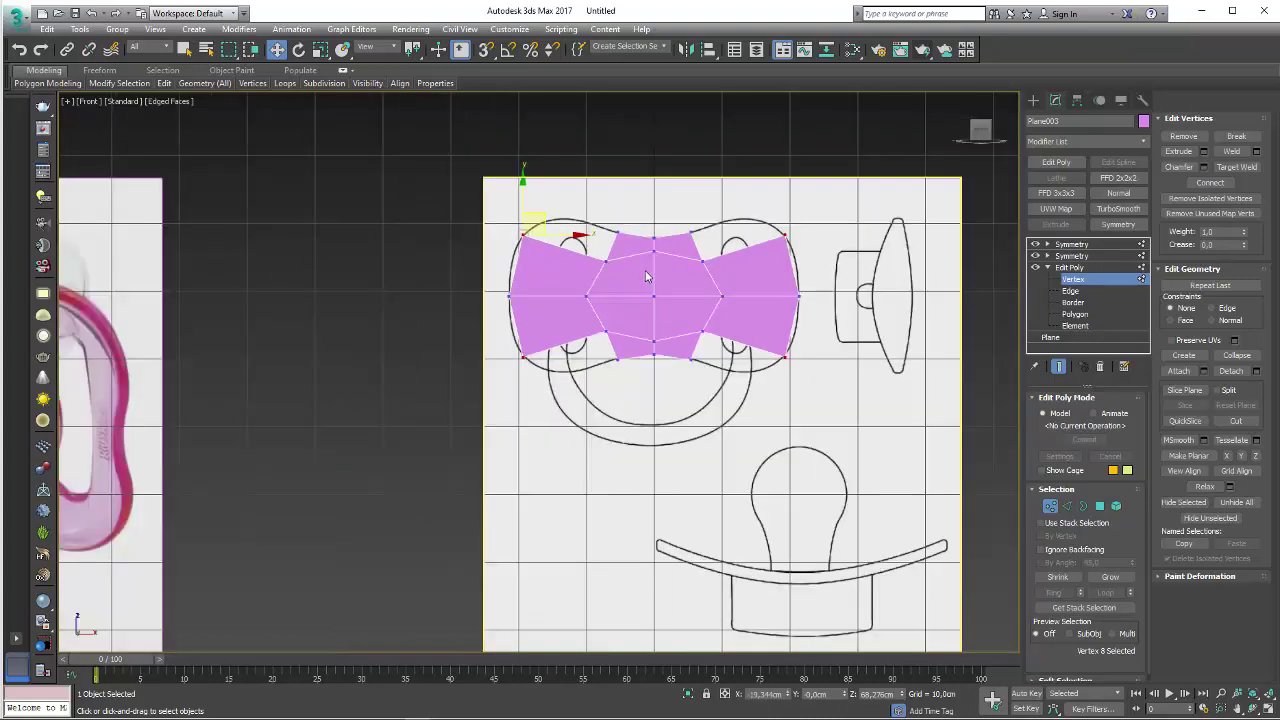
{"action": "scroll", "coordinate": [590, 212], "scroll_direction": "up", "scroll_amount": 4}
{"action": "left_click", "coordinate": [624, 222]}
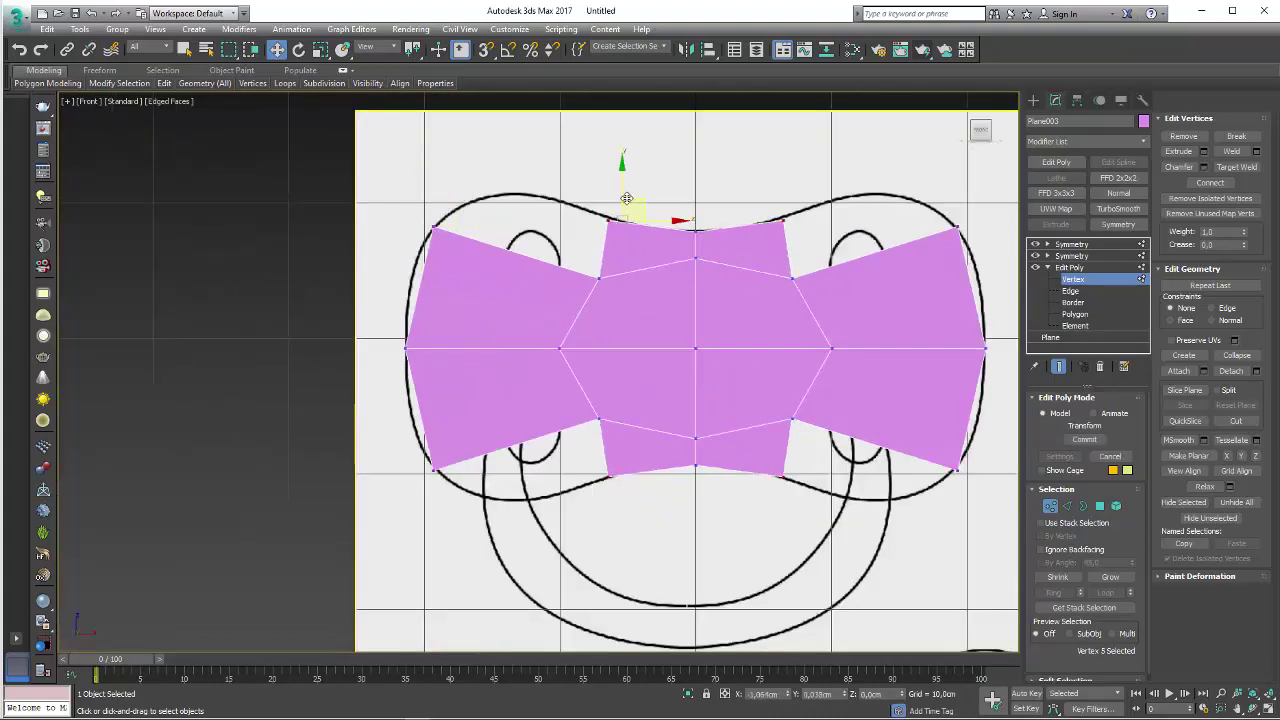
{"action": "left_click_drag", "start_coordinate": [634, 202], "coordinate": [622, 198]}
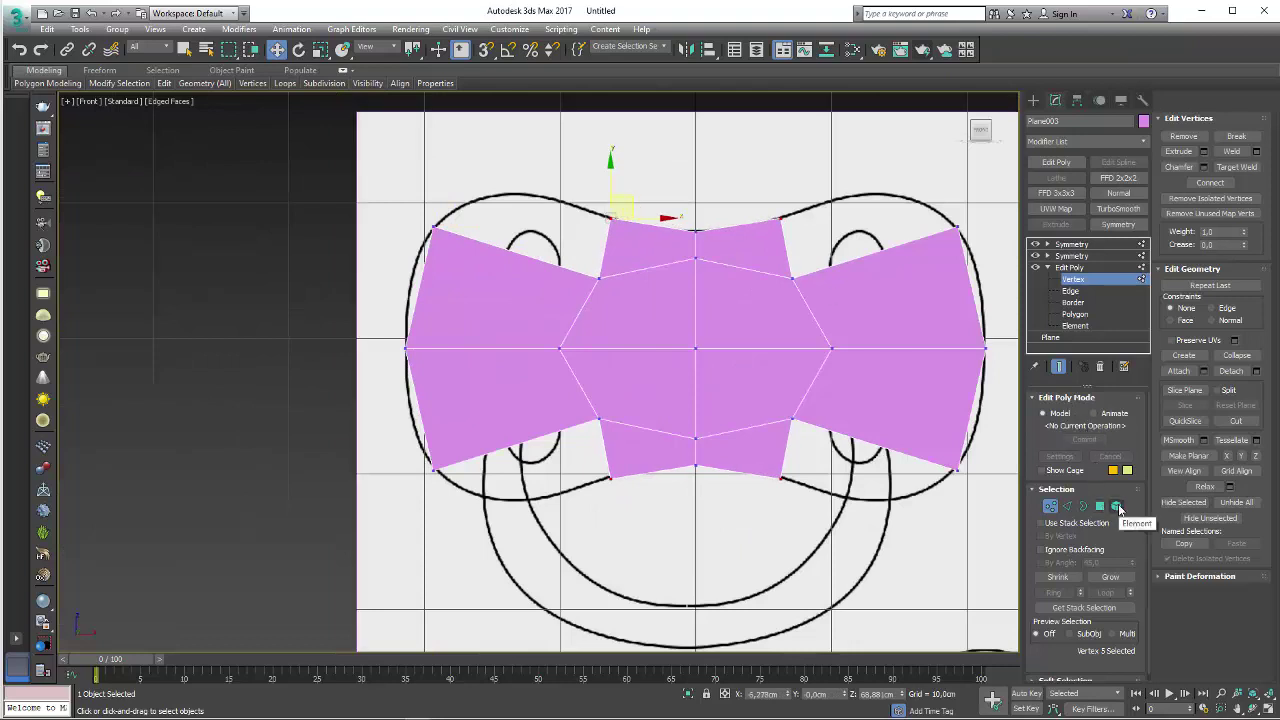
- Subdivide the whole plane element with MSmooth, then return to Vertex level in see-through mode
{"action": "left_click", "coordinate": [1116, 506]}
{"action": "left_click", "coordinate": [491, 331]}
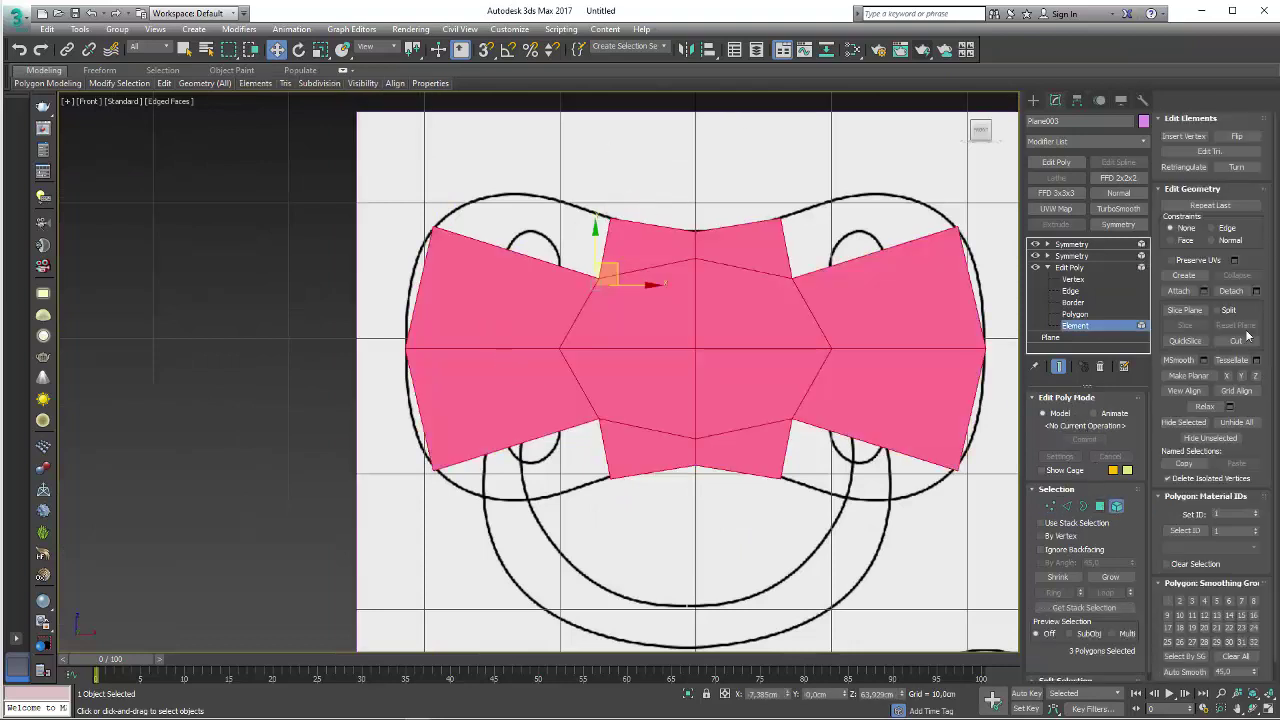
{"action": "left_click", "coordinate": [1186, 364]}
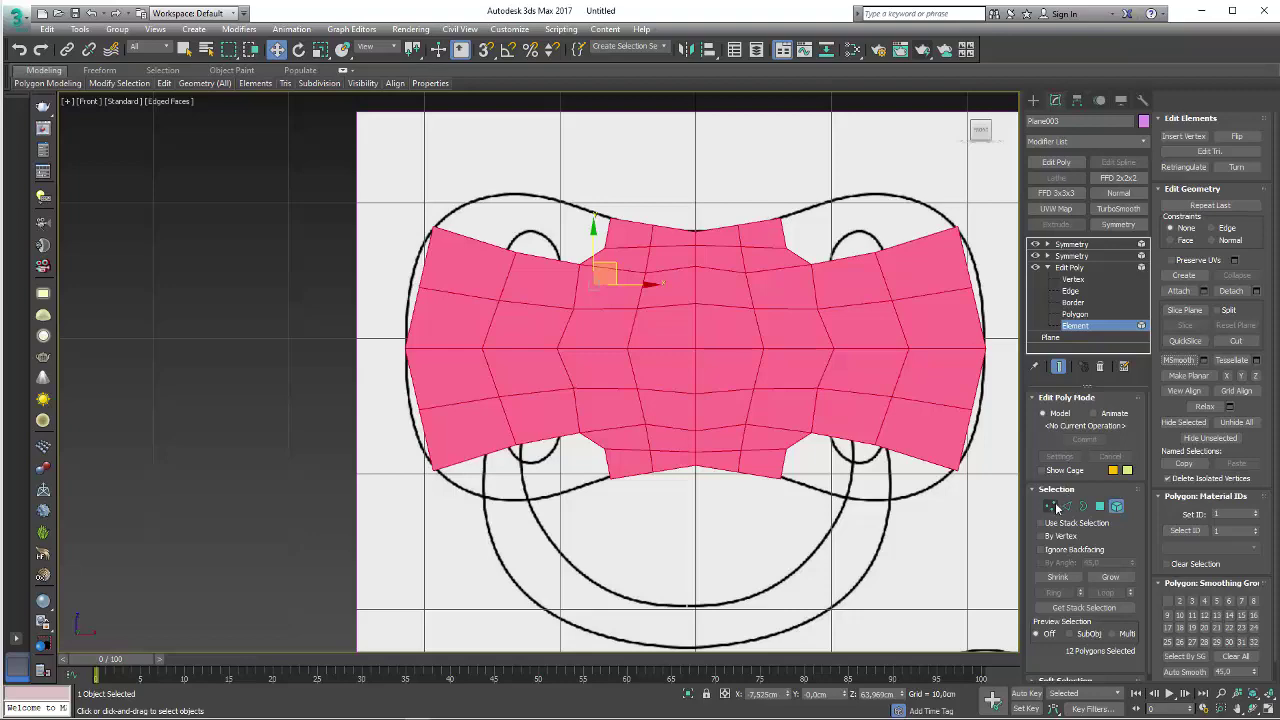
{"action": "left_click", "coordinate": [1051, 506]}
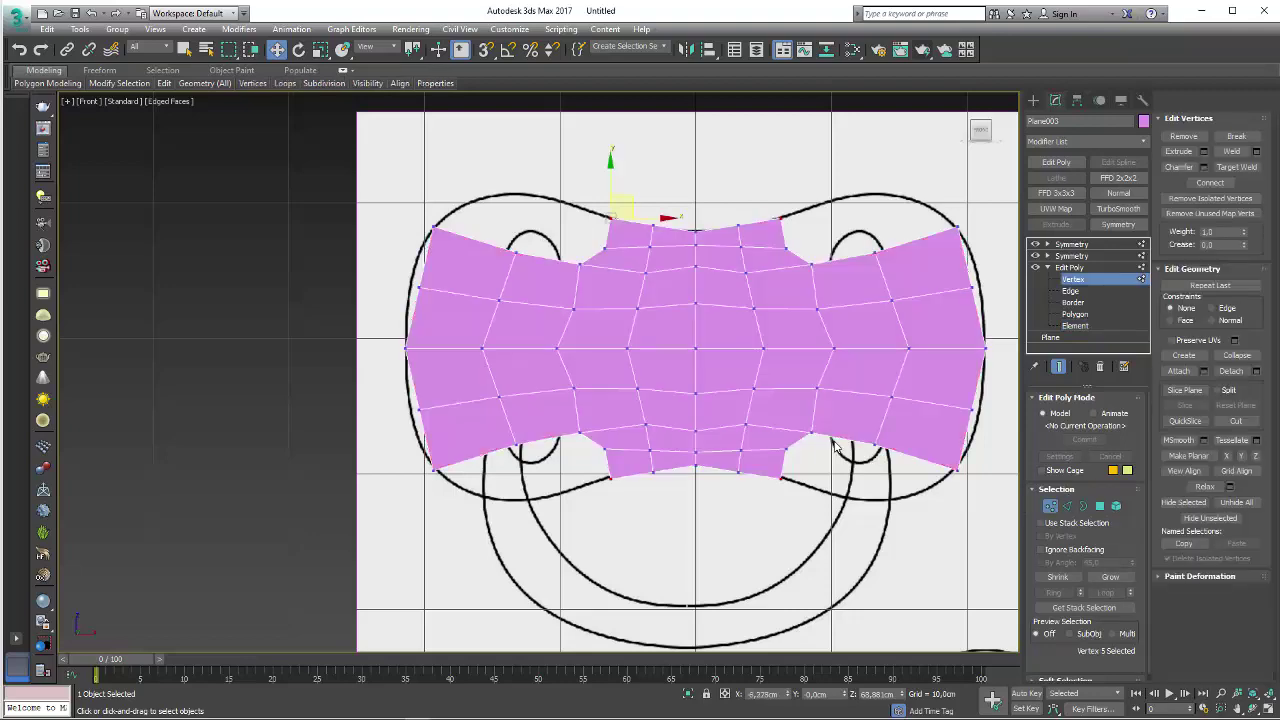
{"action": "key", "text": "alt+x"}
- Move several shield vertices onto the sketch's inner oval curve and upper outline
{"action": "scroll", "coordinate": [590, 314], "scroll_direction": "up", "scroll_amount": 1}
{"action": "scroll", "coordinate": [592, 330], "scroll_direction": "up", "scroll_amount": 4}
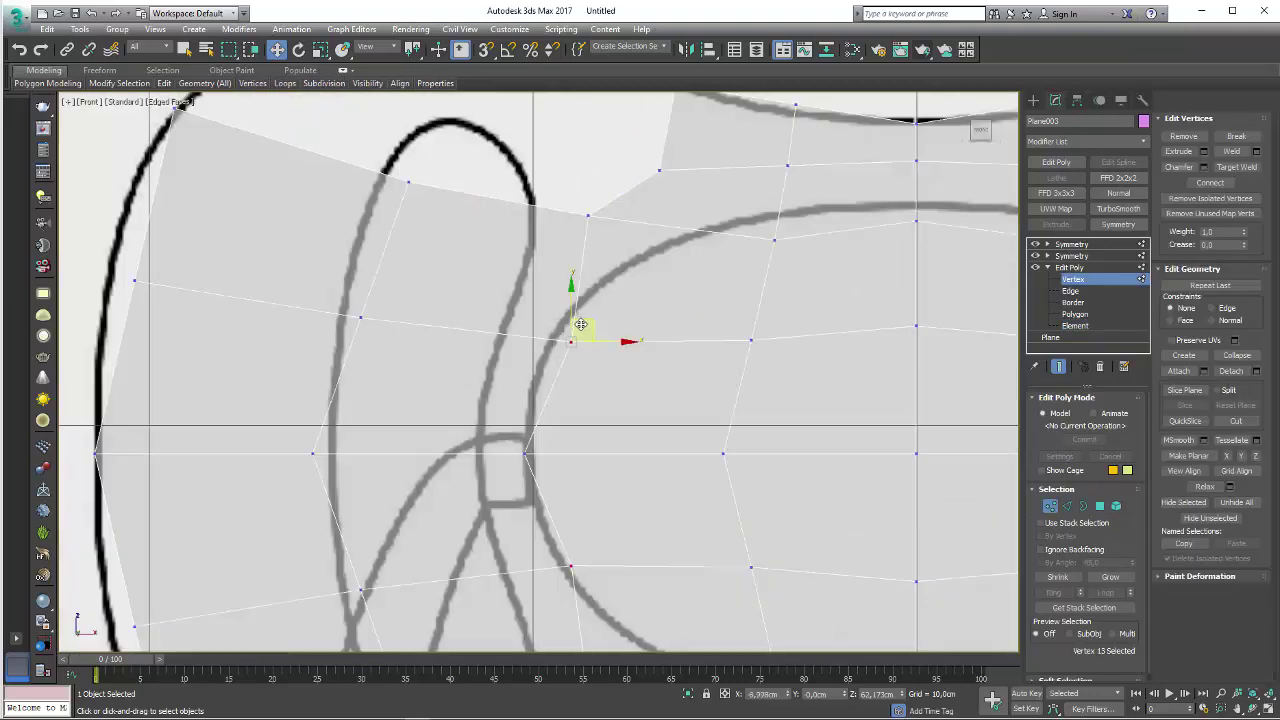
{"action": "scroll", "coordinate": [647, 321], "scroll_direction": "down", "scroll_amount": 2}
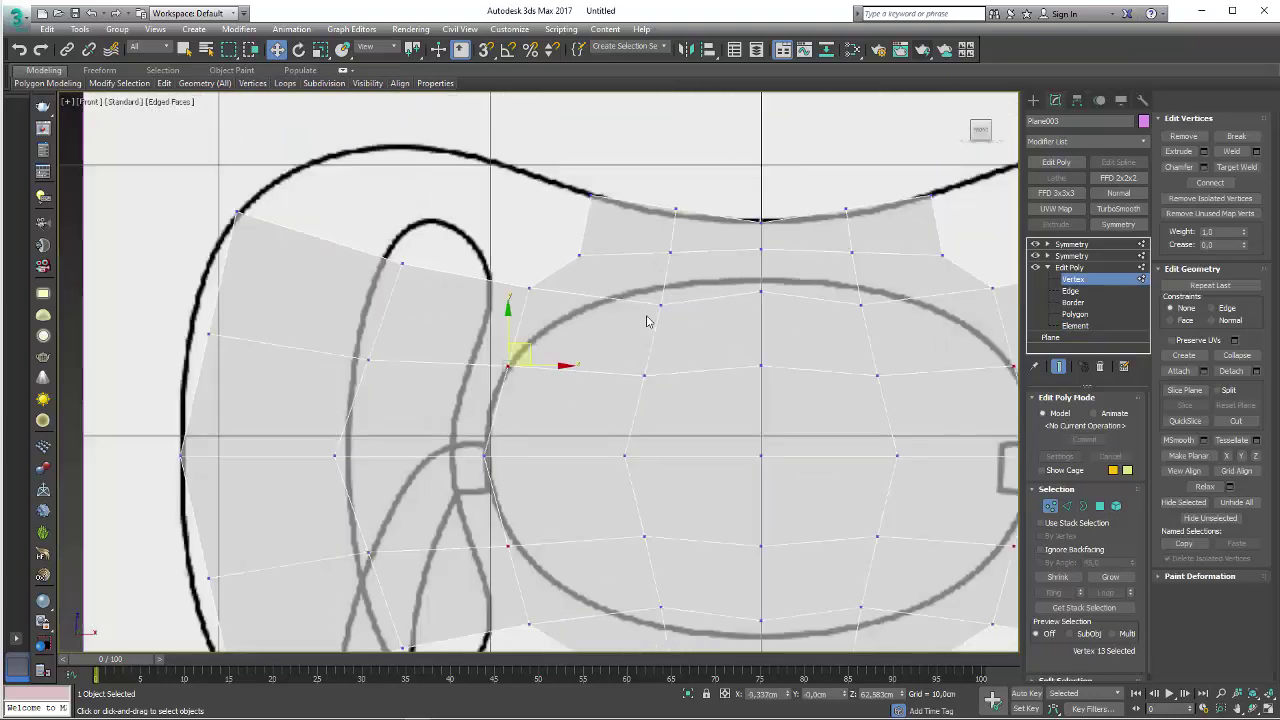
{"action": "scroll", "coordinate": [650, 320], "scroll_direction": "up", "scroll_amount": 2}
{"action": "left_click", "coordinate": [636, 300]}
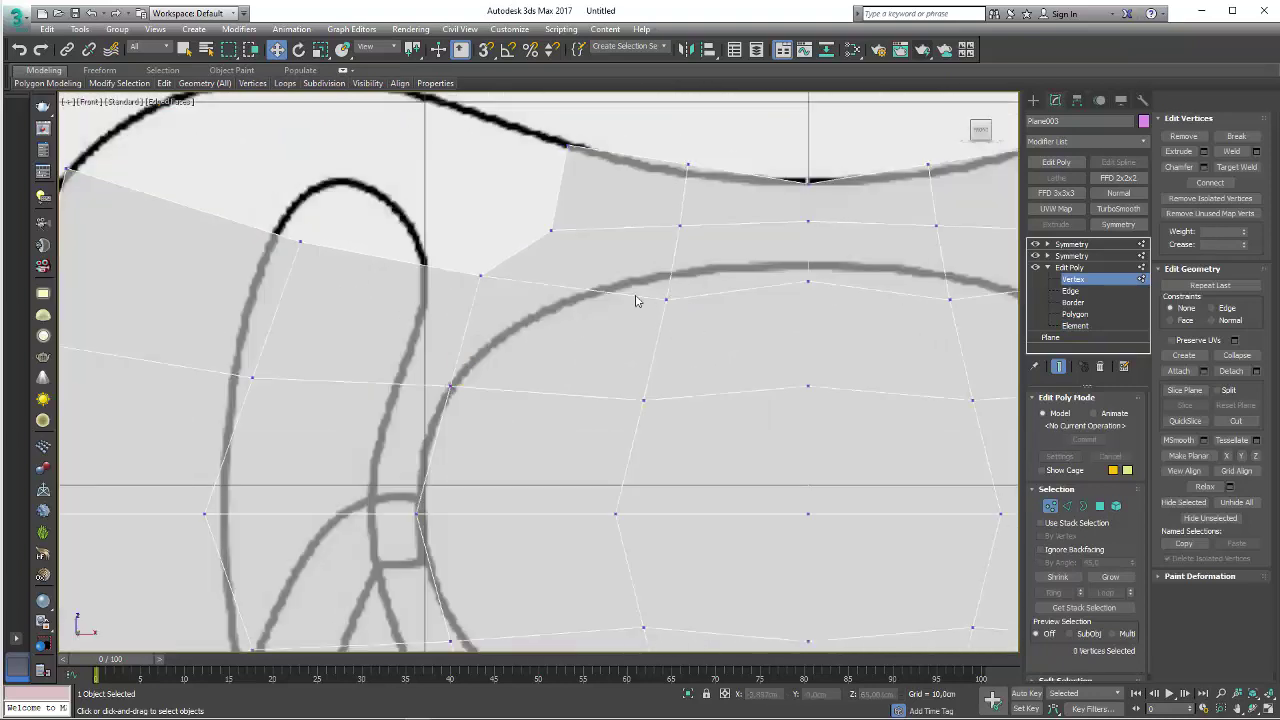
{"action": "mouse_move", "coordinate": [551, 332]}
{"action": "left_mouse_down"}
{"action": "mouse_move", "coordinate": [436, 250]}
{"action": "mouse_move", "coordinate": [543, 306]}
{"action": "left_mouse_up"}
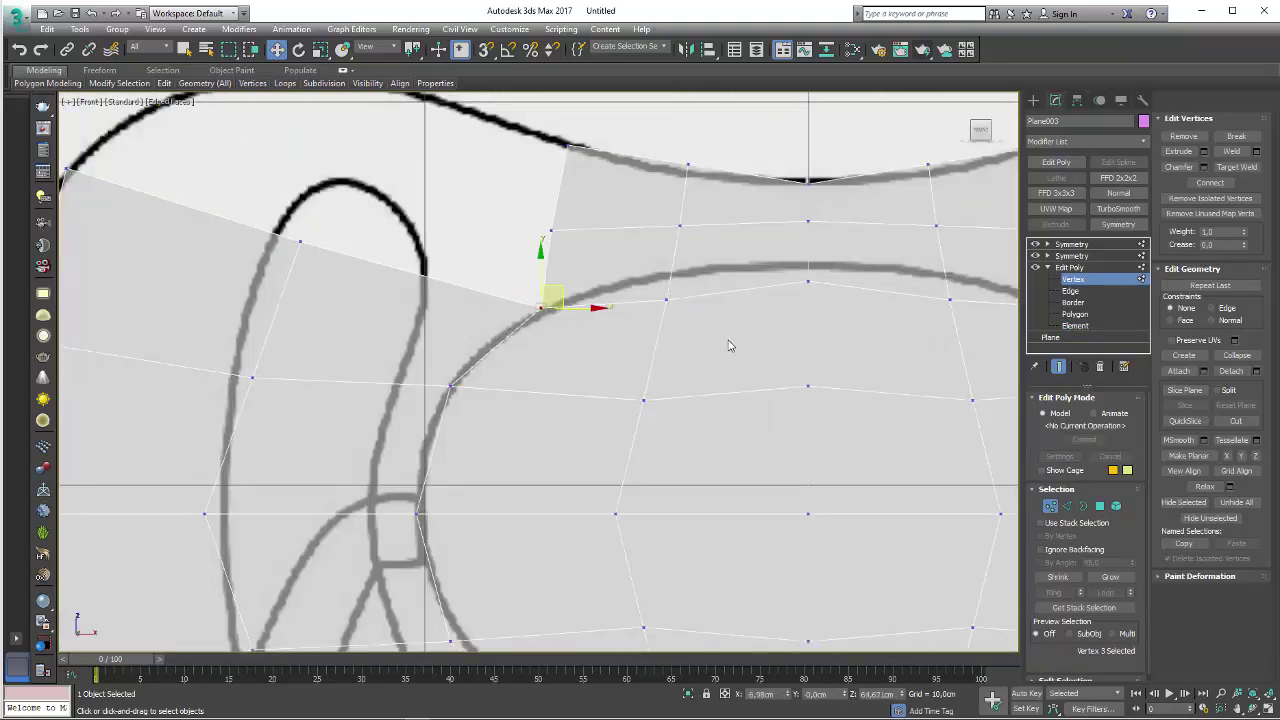
{"action": "left_click", "coordinate": [666, 299]}
{"action": "left_click_drag", "start_coordinate": [699, 283], "coordinate": [715, 255]}
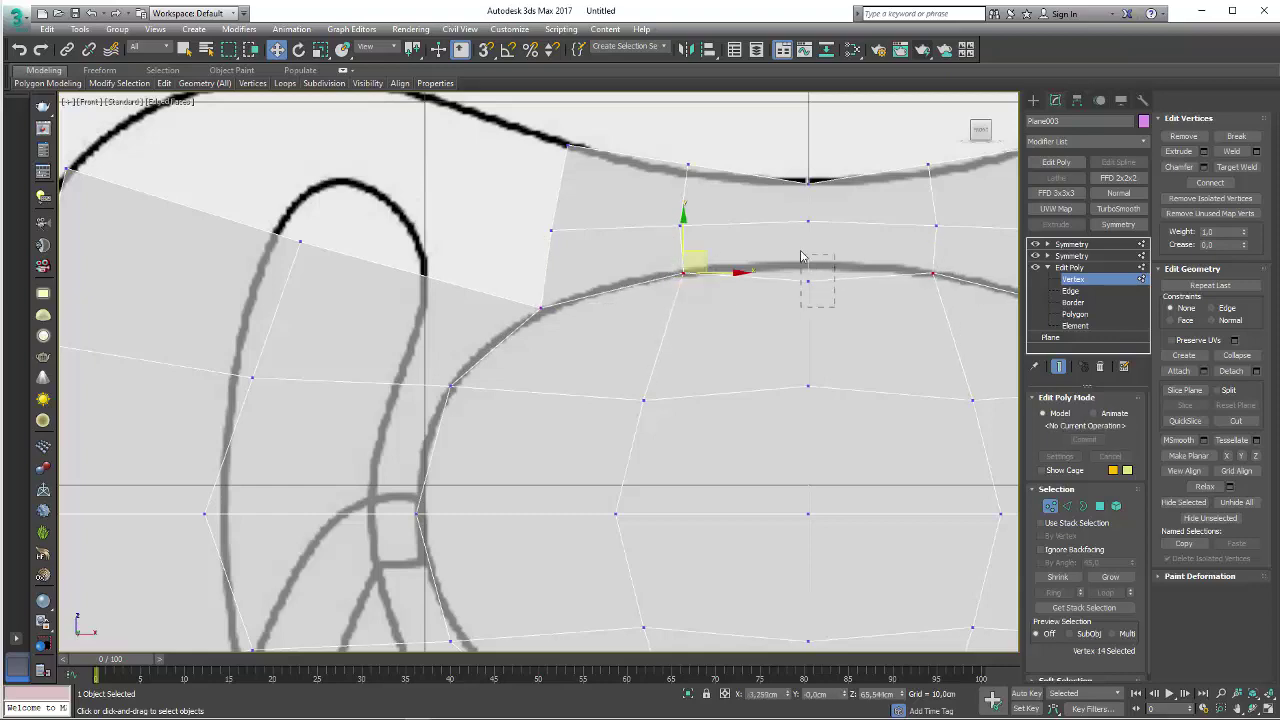
{"action": "left_click_drag", "start_coordinate": [838, 302], "coordinate": [798, 264]}
{"action": "scroll", "coordinate": [812, 264], "scroll_direction": "down", "scroll_amount": 5}
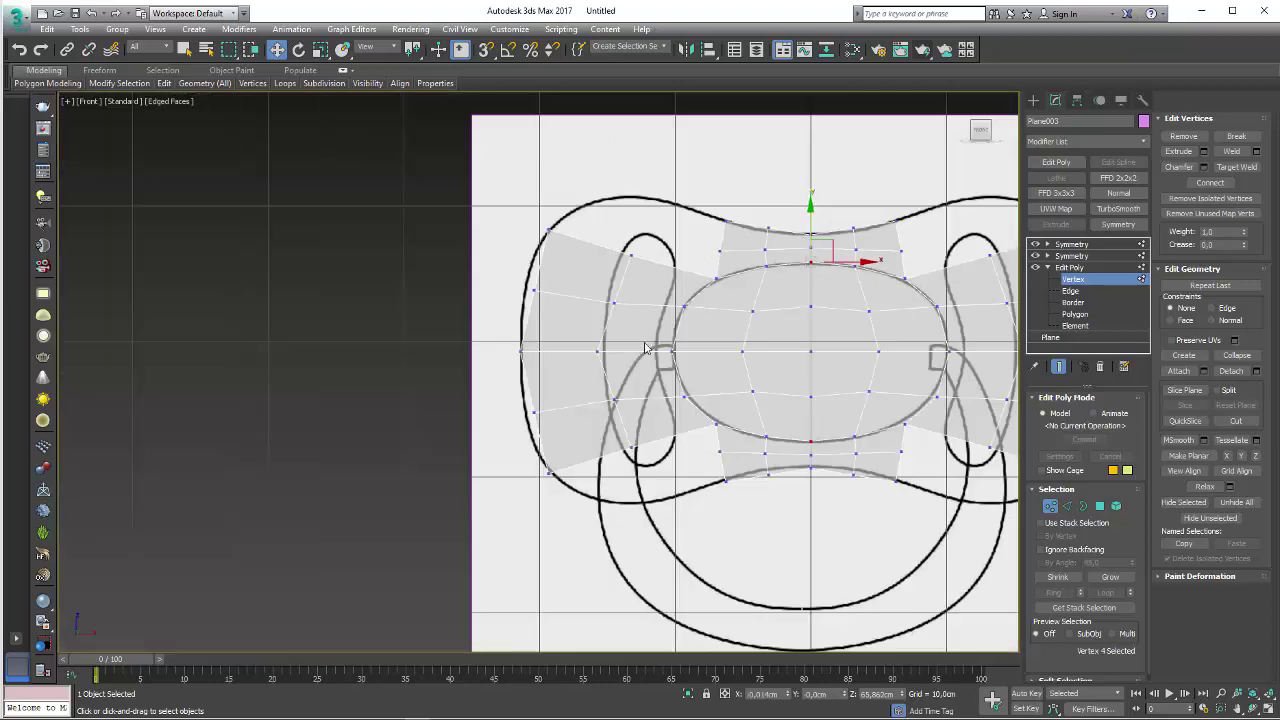
{"action": "scroll", "coordinate": [720, 380], "scroll_direction": "up", "scroll_amount": 3}
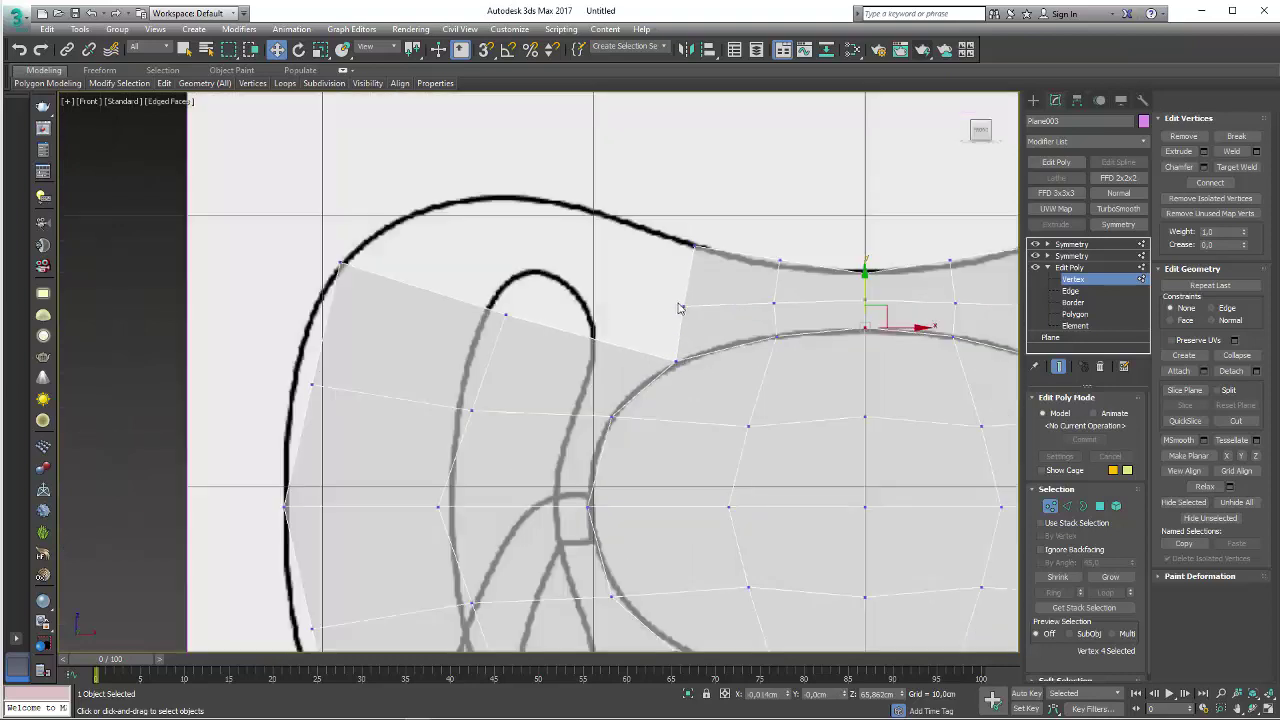
{"action": "left_click", "coordinate": [693, 303]}
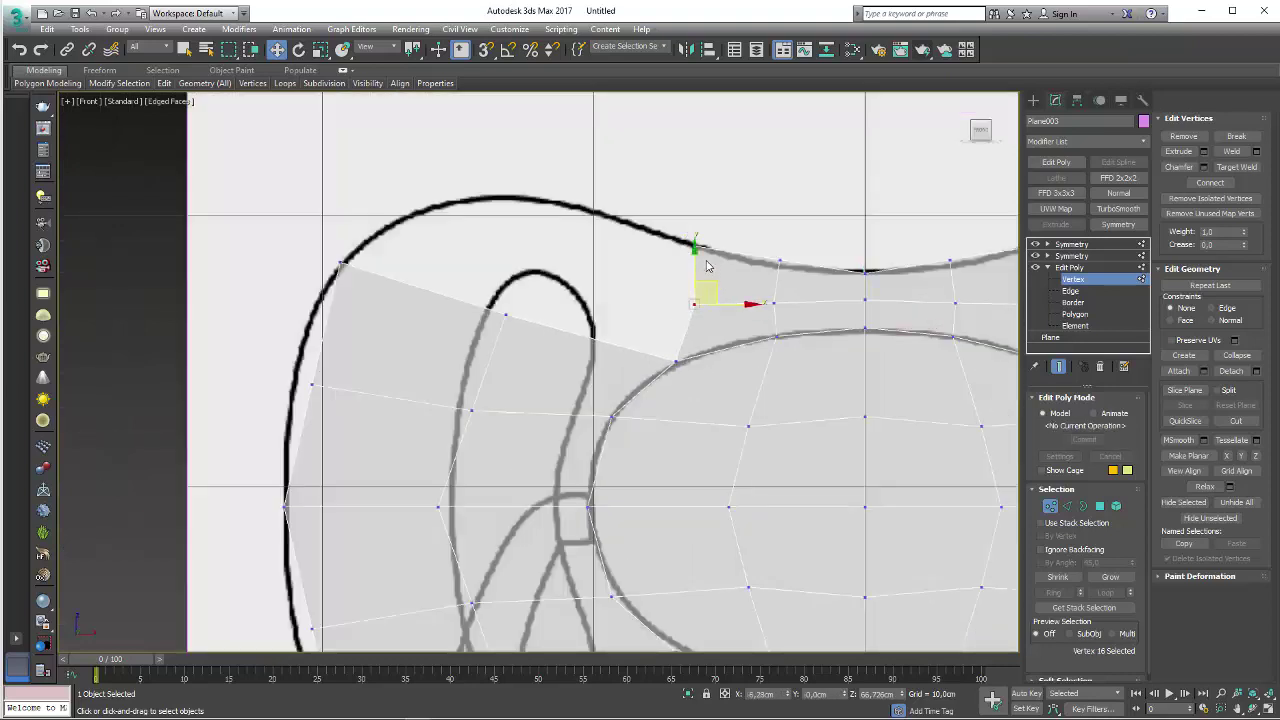
{"action": "left_click", "coordinate": [694, 247]}
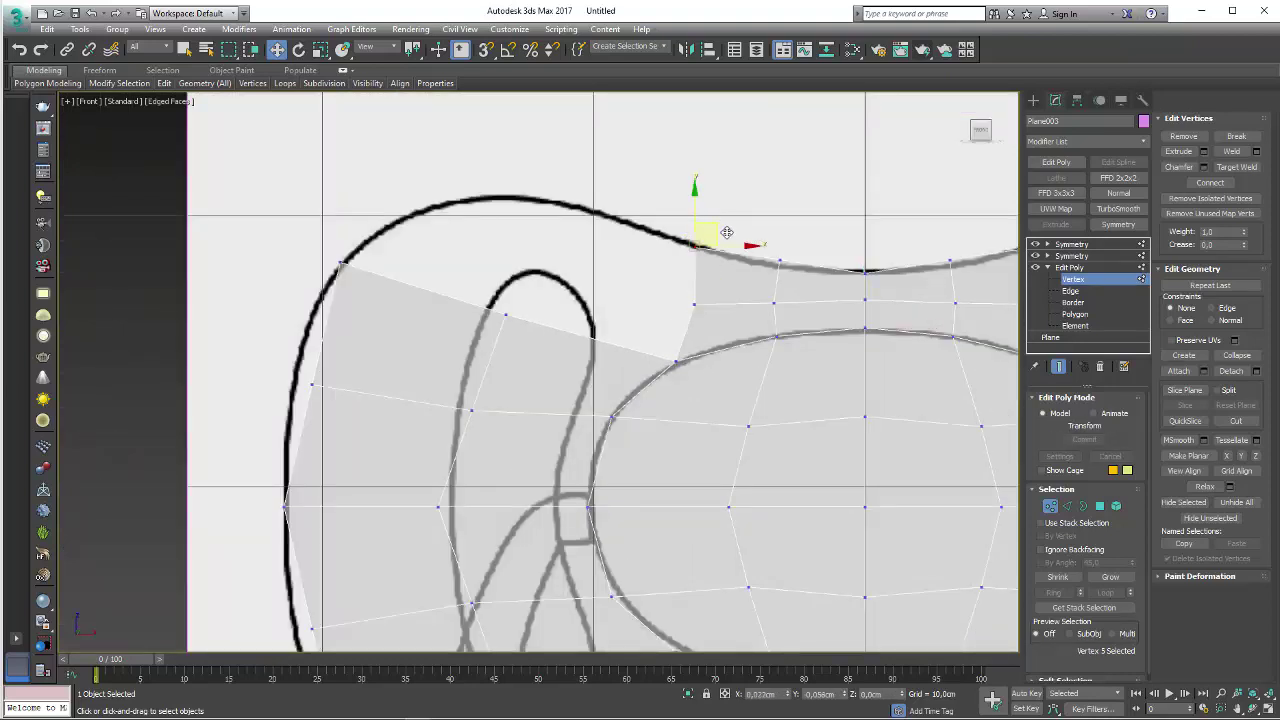
- Shift-drag the upper-left edge into a new strip reaching the top-left corner of the outline
{"action": "key", "text": "2"}
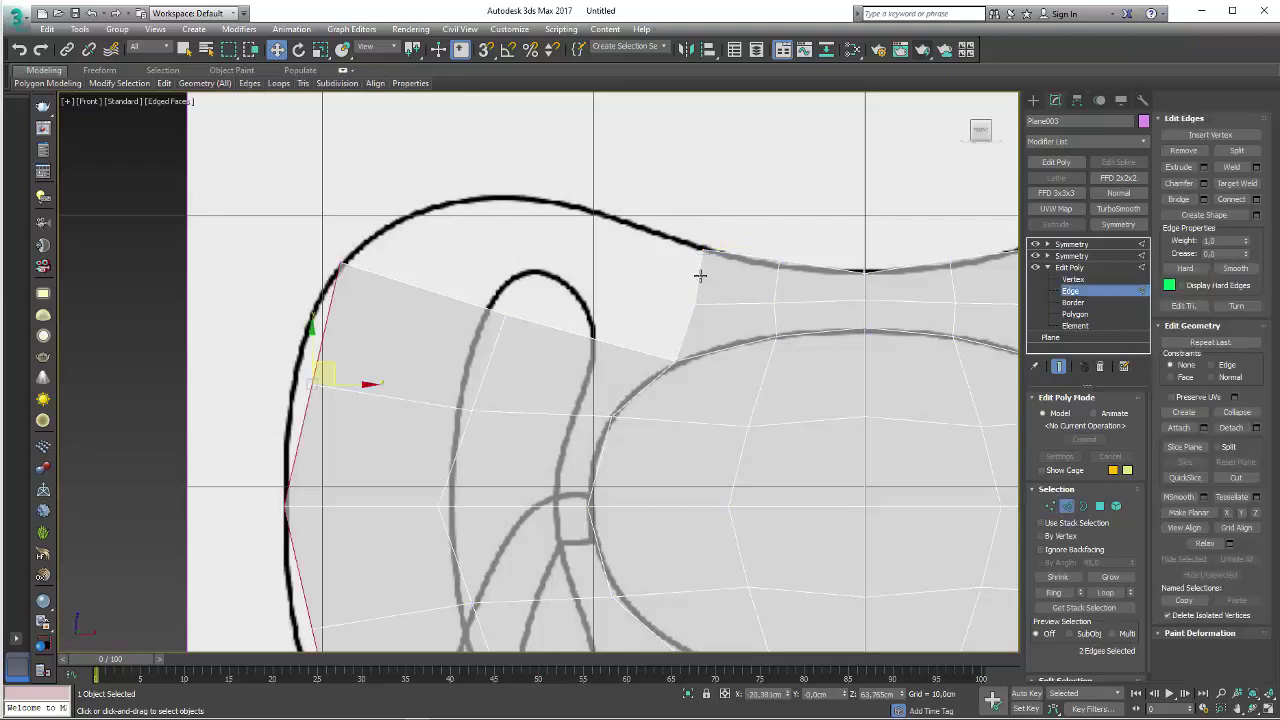
{"action": "left_click", "coordinate": [700, 277]}
{"action": "mouse_move", "coordinate": [709, 263]}
{"action": "left_mouse_down", "text": "shift"}
{"action": "mouse_move", "coordinate": [614, 216]}
{"action": "mouse_move", "coordinate": [543, 201]}
{"action": "left_mouse_up", "text": "shift"}
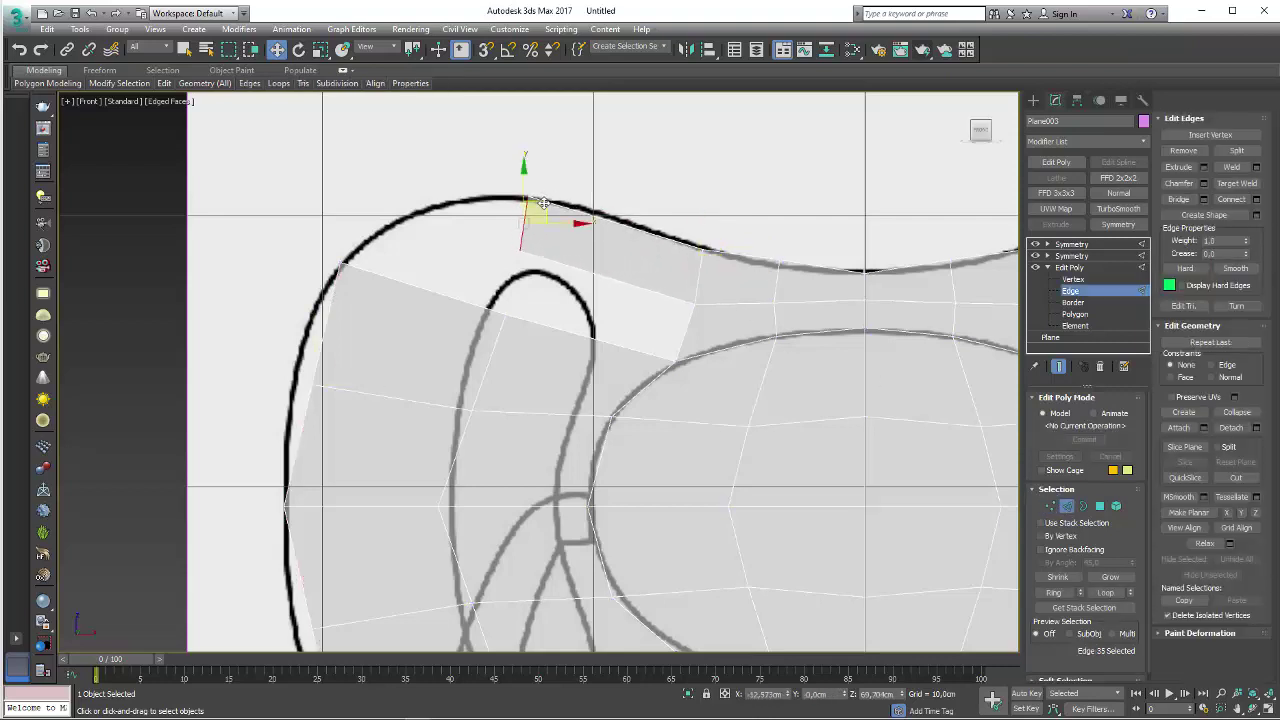
{"action": "mouse_move", "coordinate": [543, 203]}
{"action": "left_mouse_down", "text": "shift"}
{"action": "mouse_move", "coordinate": [430, 212]}
{"action": "mouse_move", "coordinate": [421, 170]}
{"action": "left_mouse_up", "text": "shift"}
{"action": "key", "text": "e"}
{"action": "key", "text": "w"}
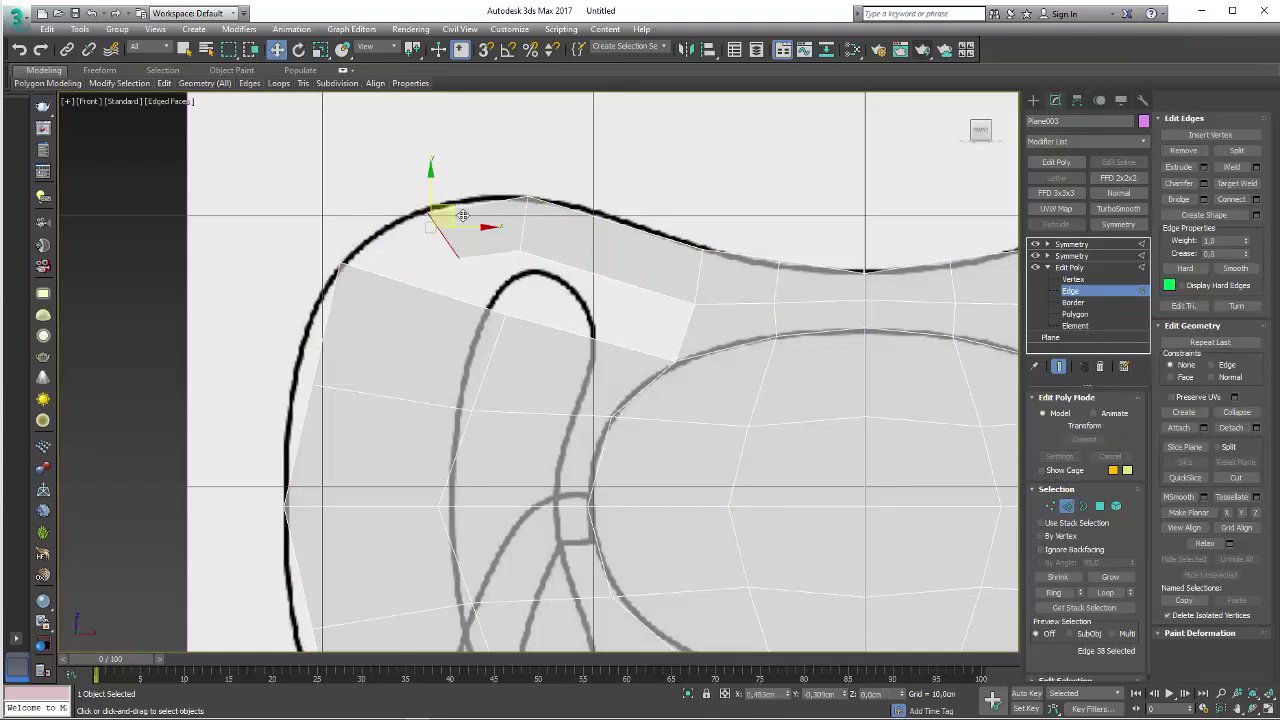
{"action": "left_click_drag", "start_coordinate": [444, 223], "coordinate": [438, 235]}
{"action": "key", "text": "alt+x"}
- Move a left-edge vertex onto the sketch curve at Vertex level
{"action": "scroll", "coordinate": [409, 263], "scroll_direction": "down", "scroll_amount": 4}
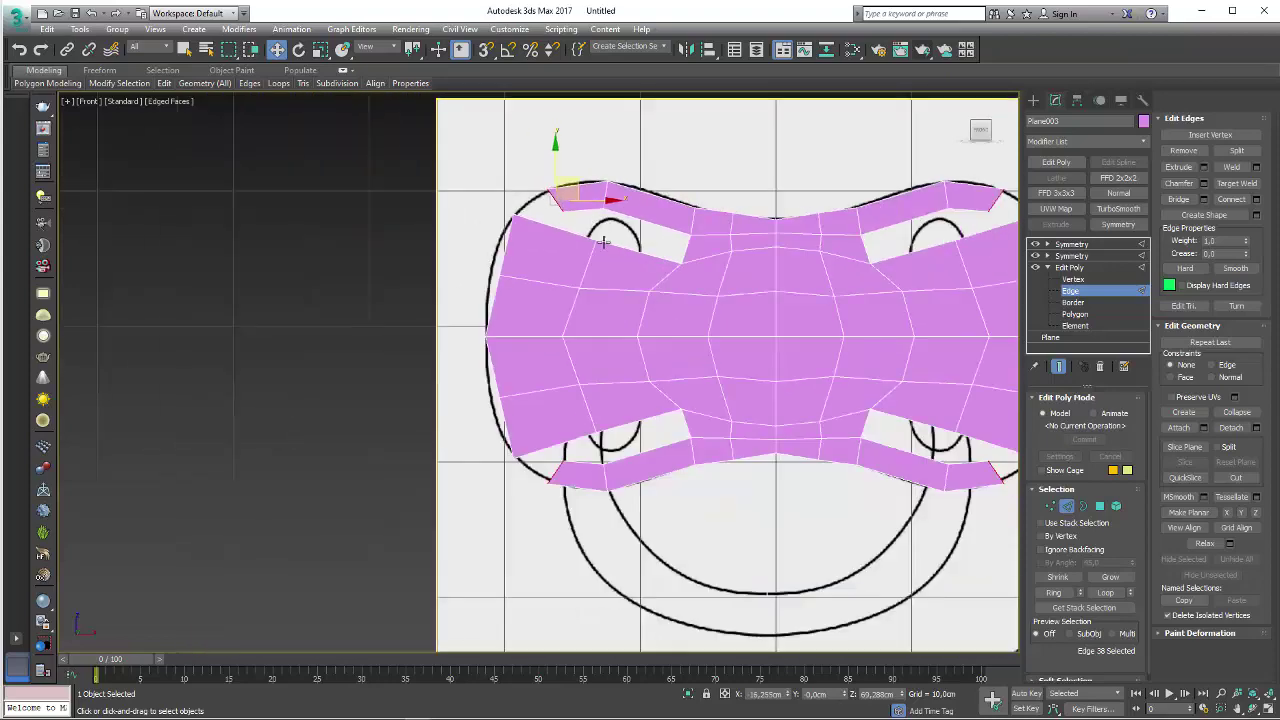
{"action": "scroll", "coordinate": [555, 260], "scroll_direction": "up", "scroll_amount": 3}
{"action": "left_click", "coordinate": [1048, 506]}
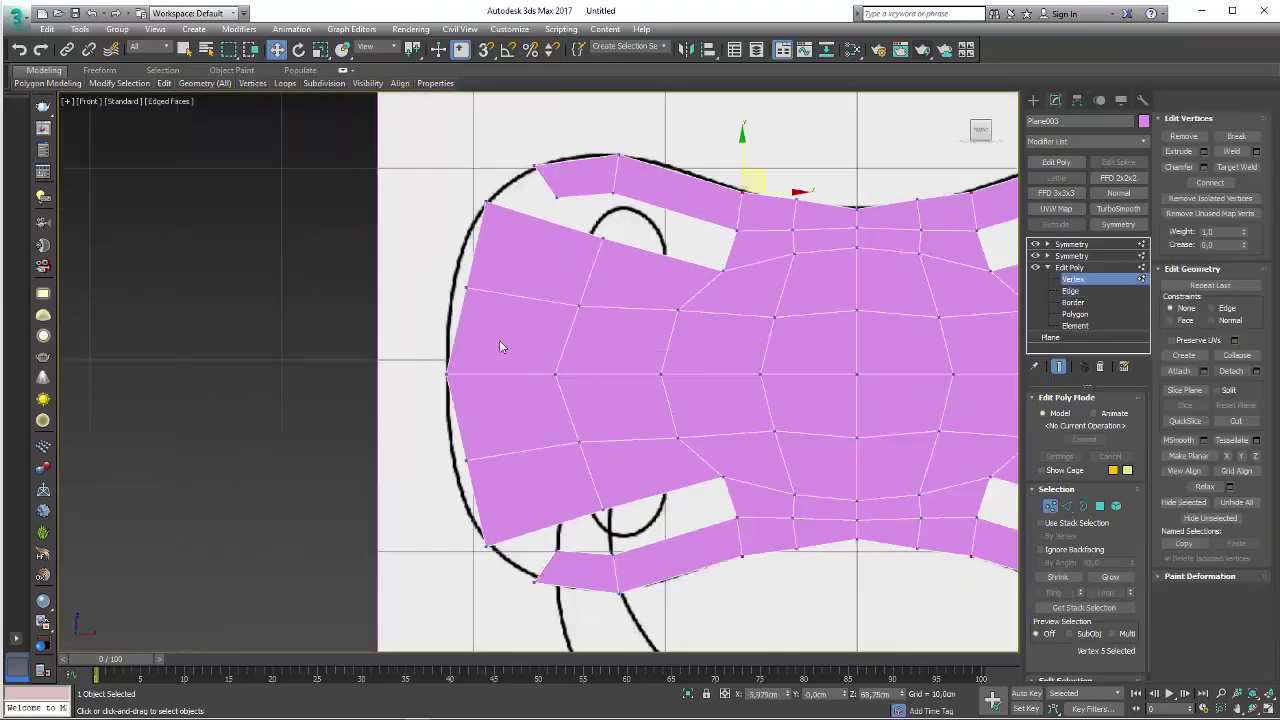
{"action": "mouse_move", "coordinate": [493, 306]}
{"action": "left_mouse_down"}
{"action": "mouse_move", "coordinate": [462, 278]}
{"action": "mouse_move", "coordinate": [594, 330]}
{"action": "left_mouse_up"}
- Fit a left-side vertex and a lower wing vertex onto the reference curves in see-through
{"action": "left_click_drag", "start_coordinate": [604, 284], "coordinate": [563, 298]}
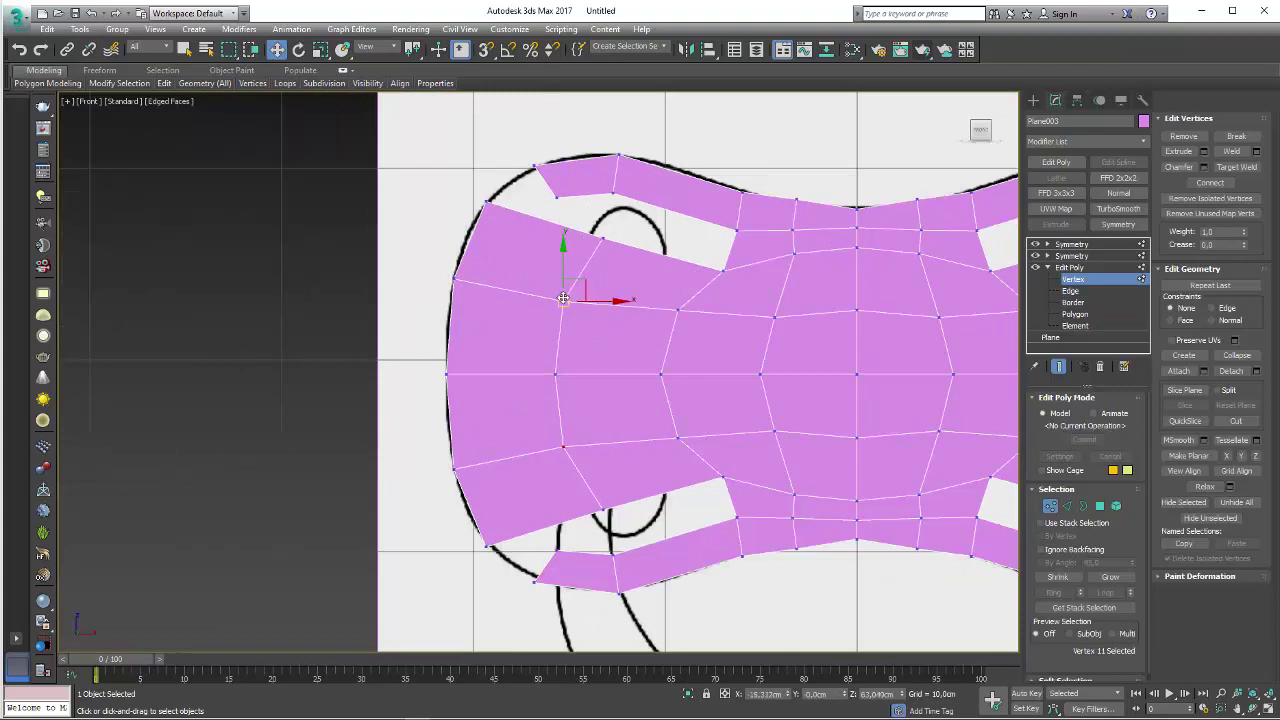
{"action": "key", "text": "alt+x"}
{"action": "scroll", "coordinate": [590, 255], "scroll_direction": "up", "scroll_amount": 5}
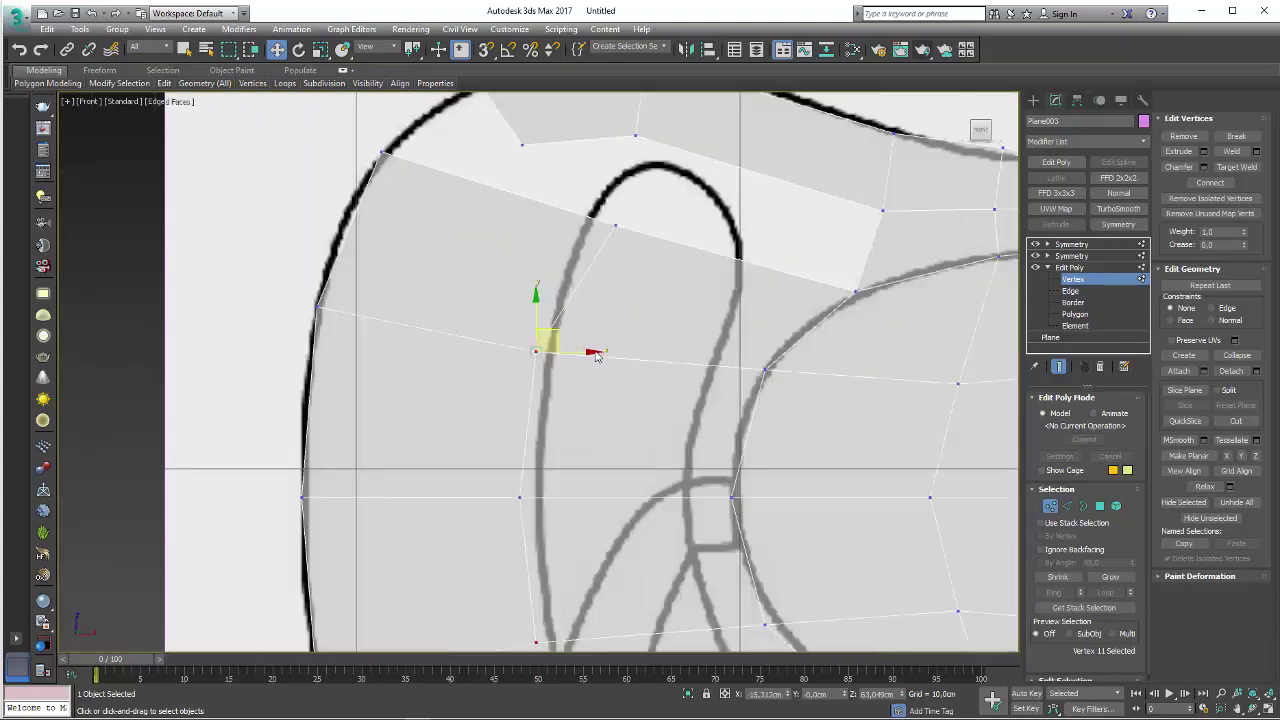
{"action": "left_click_drag", "start_coordinate": [575, 357], "coordinate": [588, 348]}
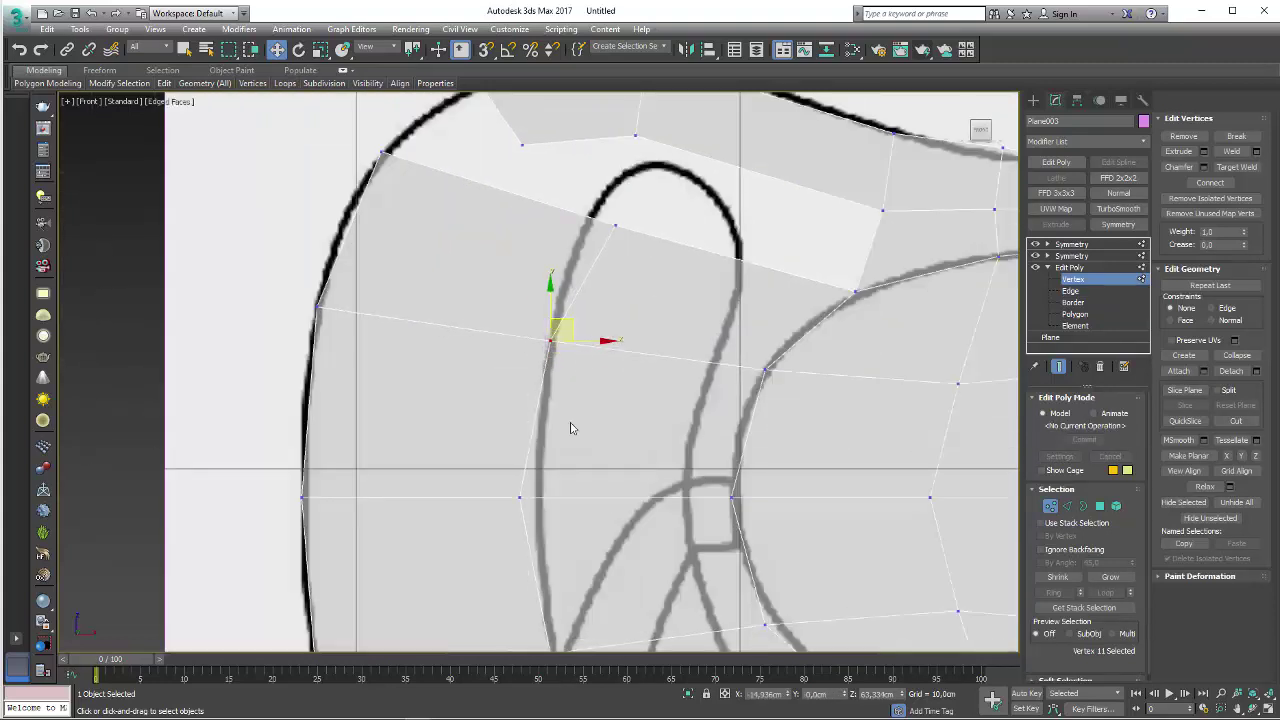
{"action": "left_click", "coordinate": [520, 497]}
{"action": "left_click_drag", "start_coordinate": [556, 497], "coordinate": [573, 497]}
- Move the inner-loop vertex up-left onto its curve, recentre the shield, and show it solid
{"action": "middle_click_drag", "start_coordinate": [629, 261], "coordinate": [626, 369]}
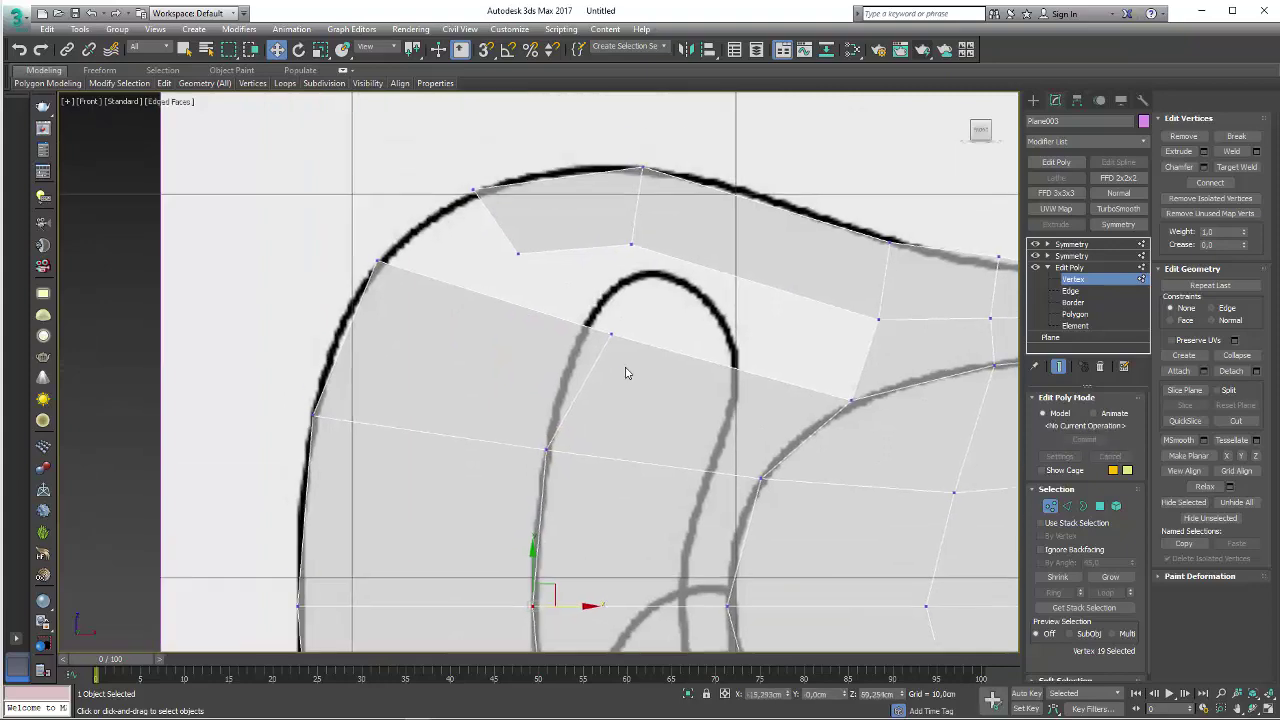
{"action": "left_click", "coordinate": [611, 332]}
{"action": "left_click_drag", "start_coordinate": [615, 312], "coordinate": [595, 294]}
{"action": "scroll", "coordinate": [592, 298], "scroll_direction": "down", "scroll_amount": 5}
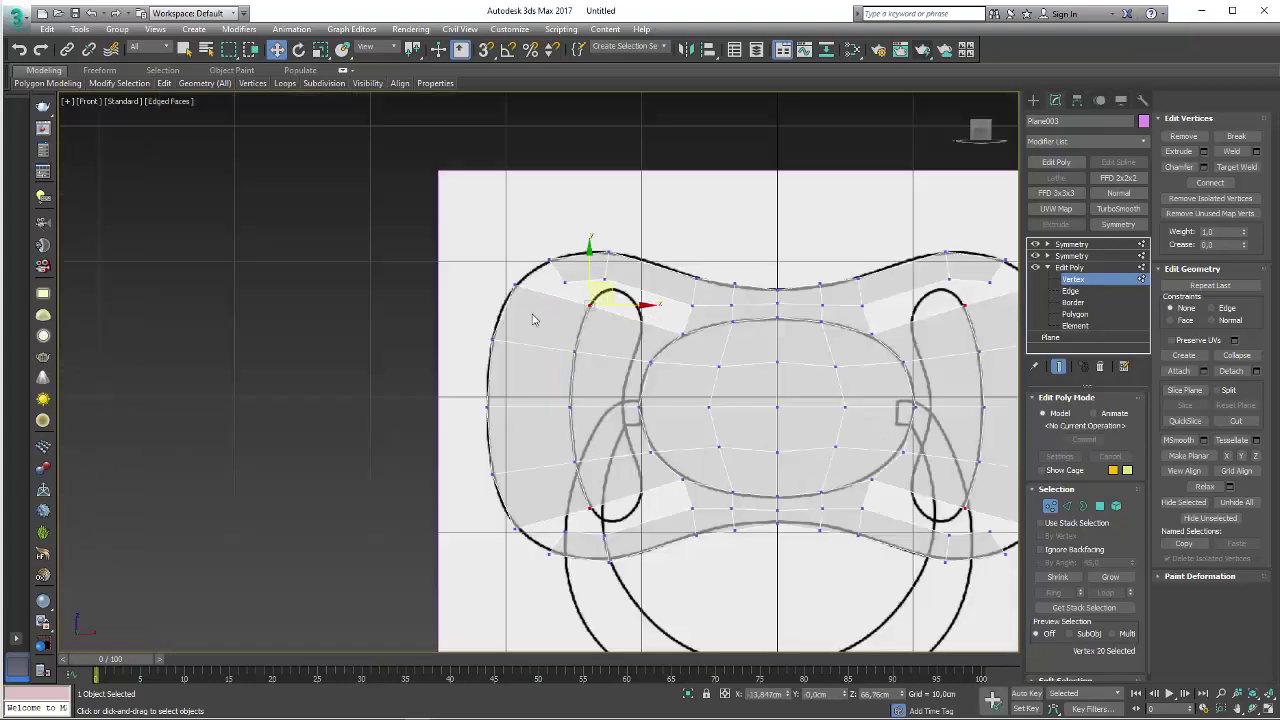
{"action": "scroll", "coordinate": [548, 294], "scroll_direction": "up", "scroll_amount": 1}
{"action": "scroll", "coordinate": [570, 317], "scroll_direction": "down", "scroll_amount": 2}
{"action": "middle_click_drag", "start_coordinate": [567, 342], "coordinate": [388, 220]}
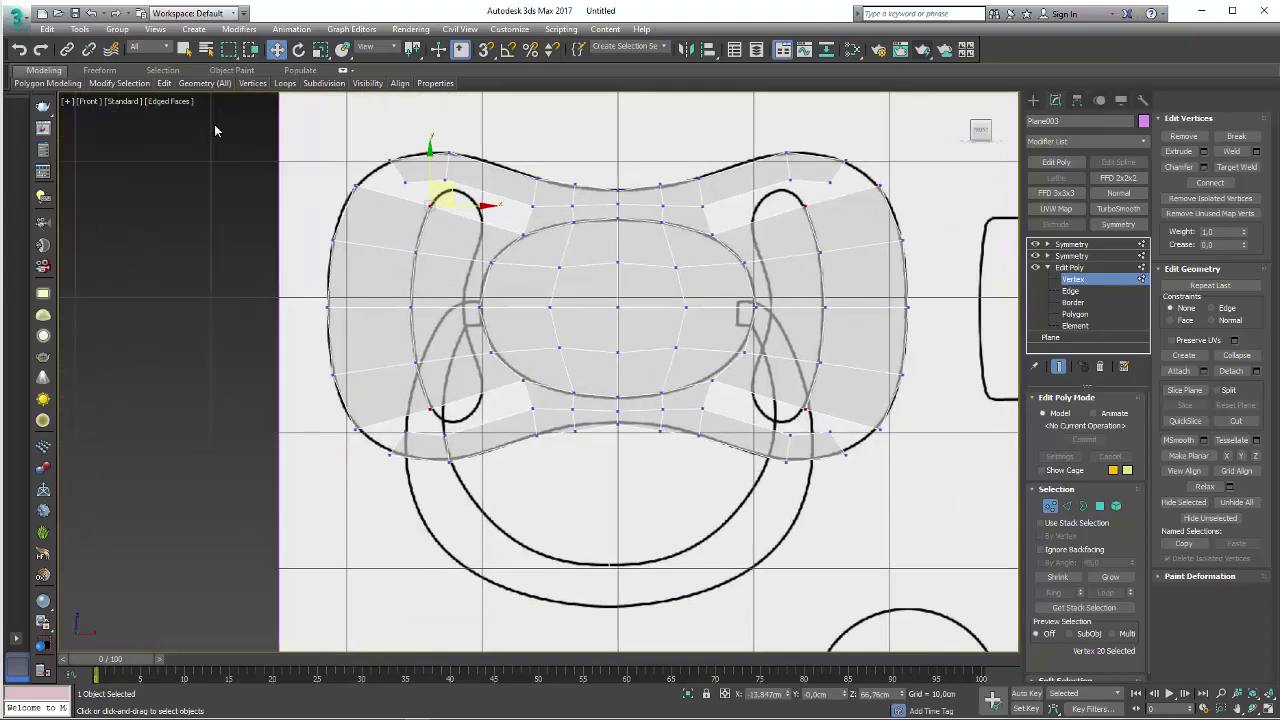
{"action": "left_click", "coordinate": [276, 112]}
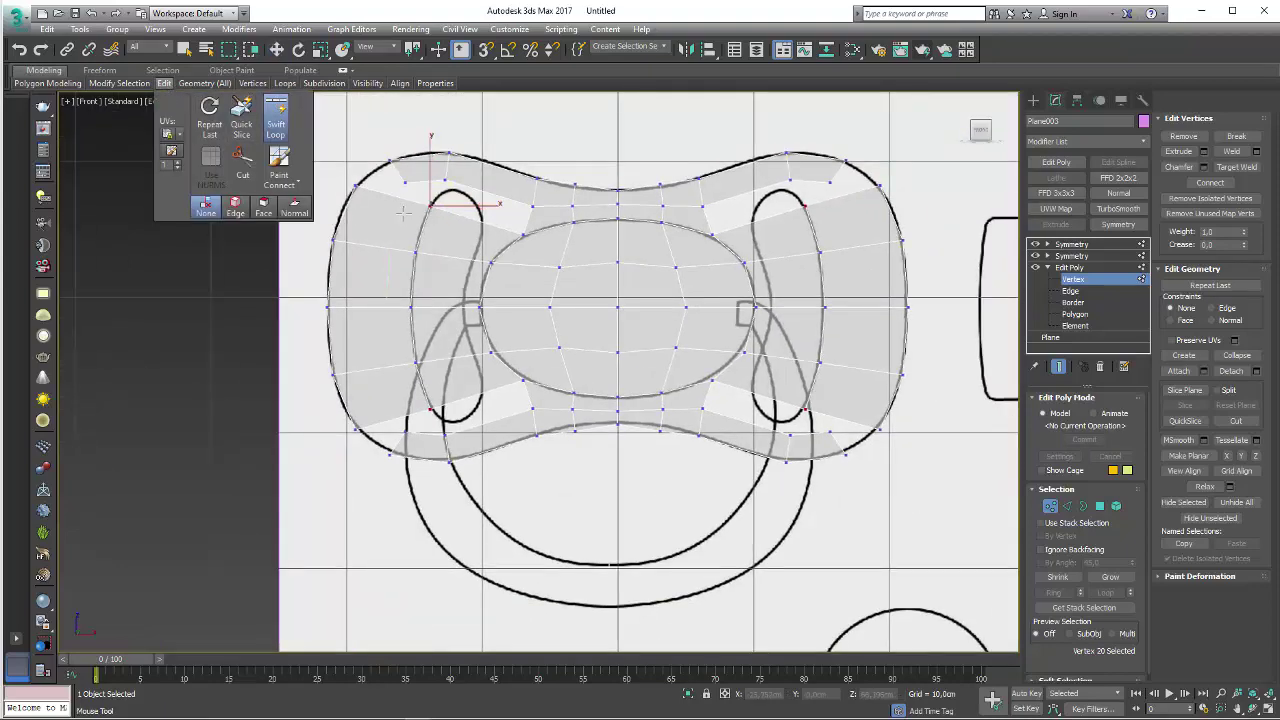
{"action": "key", "text": "alt+x"}
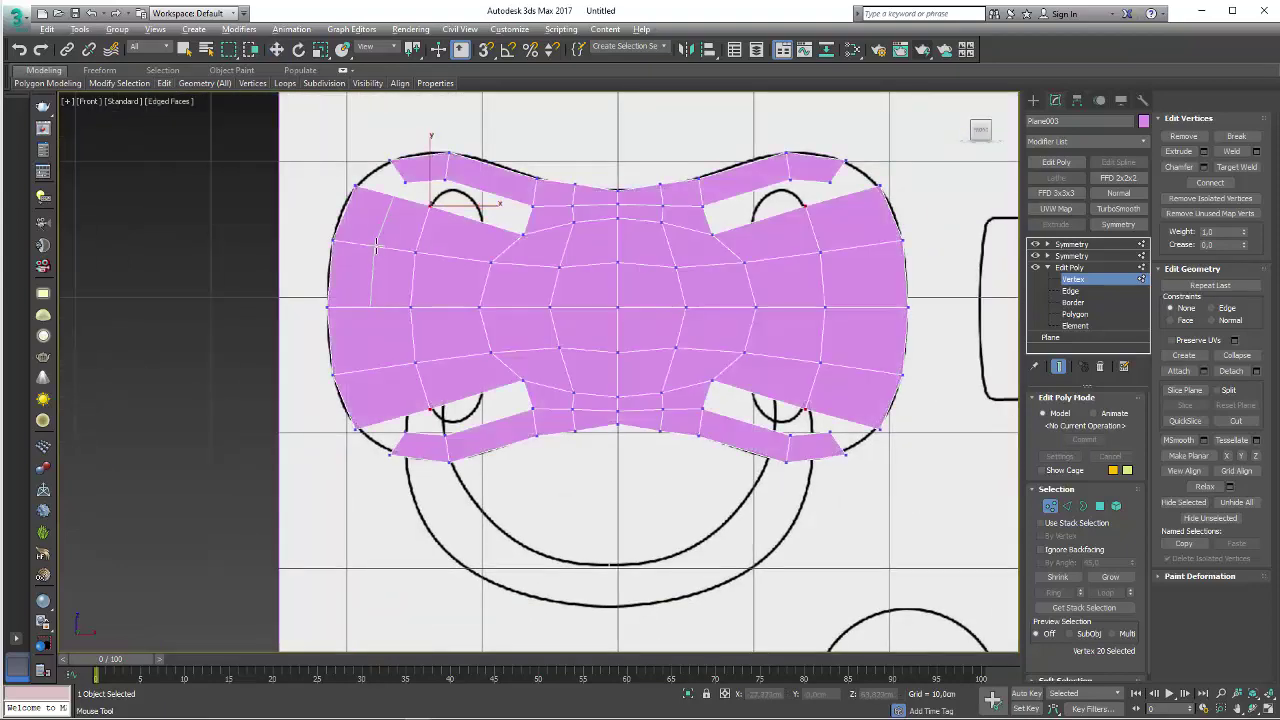
- Bridge the wing's top-left edge to the flap edge and push the left edge loop to the outline
{"action": "key", "text": "2"}
{"action": "scroll", "coordinate": [380, 245], "scroll_direction": "up", "scroll_amount": 4}
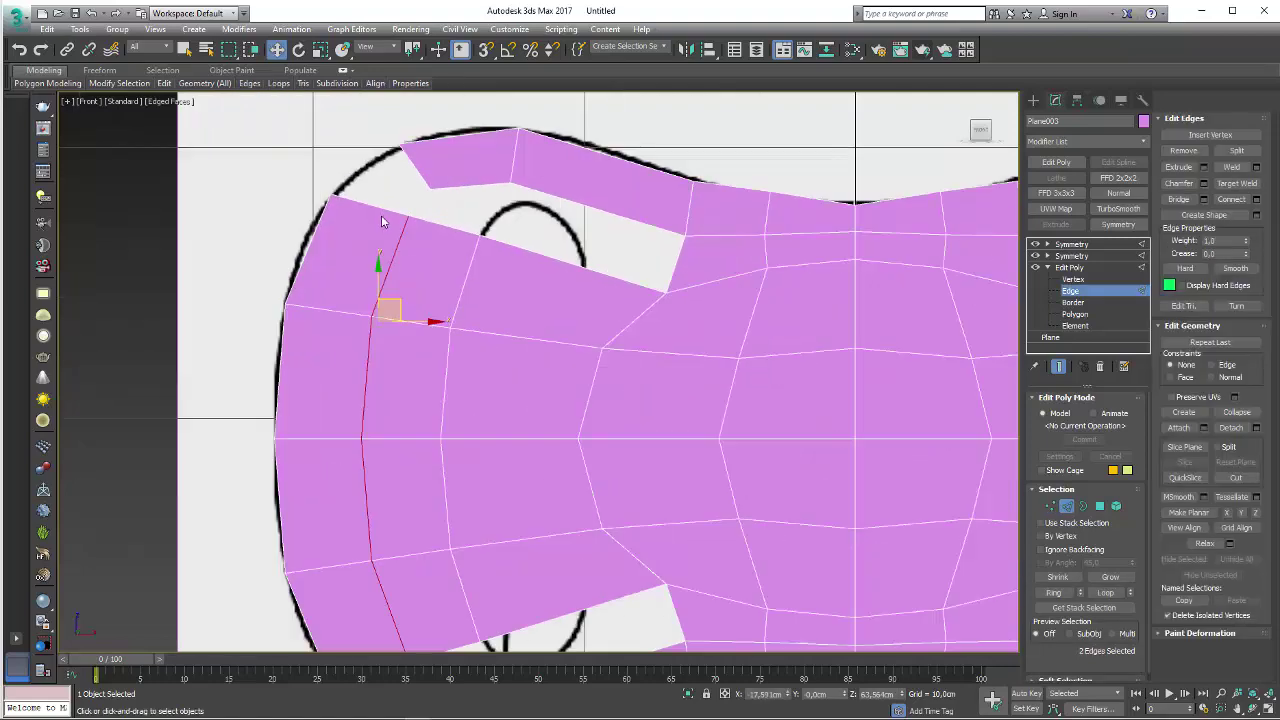
{"action": "left_click", "coordinate": [399, 201]}
{"action": "left_click", "coordinate": [421, 177], "text": "ctrl"}
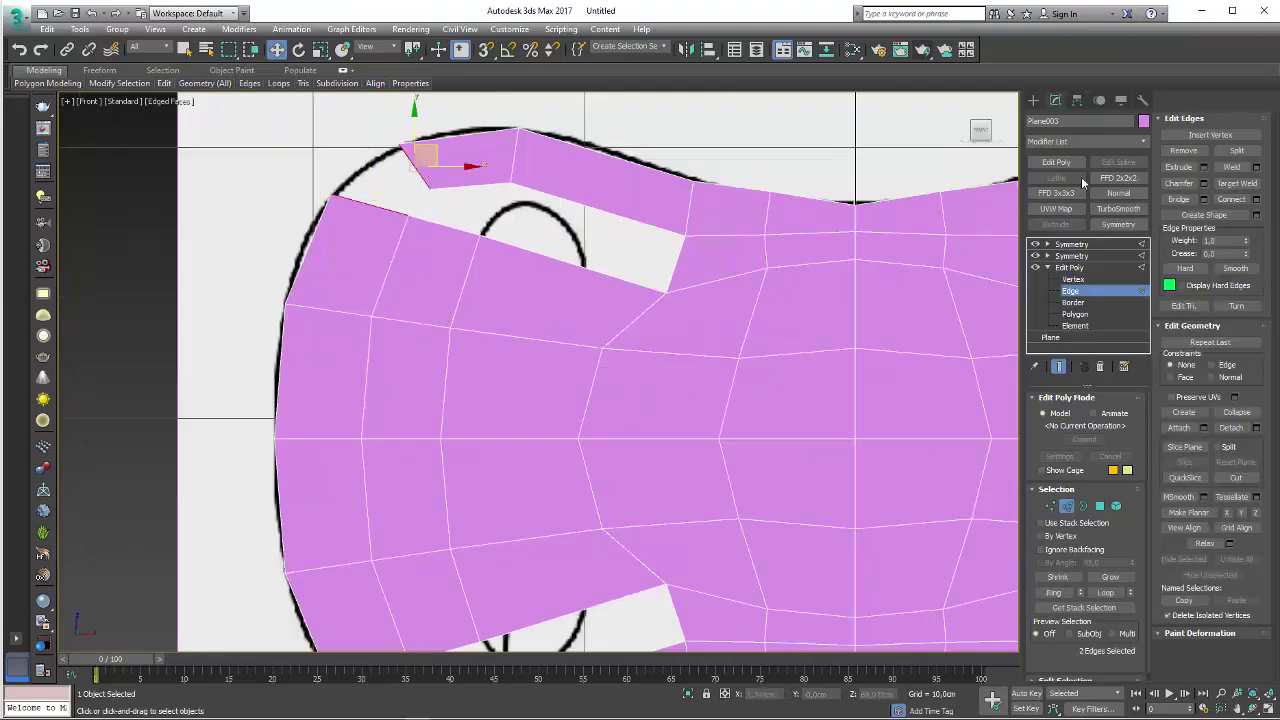
{"action": "left_click", "coordinate": [1181, 200]}
{"action": "middle_click_drag", "start_coordinate": [409, 365], "coordinate": [418, 306]}
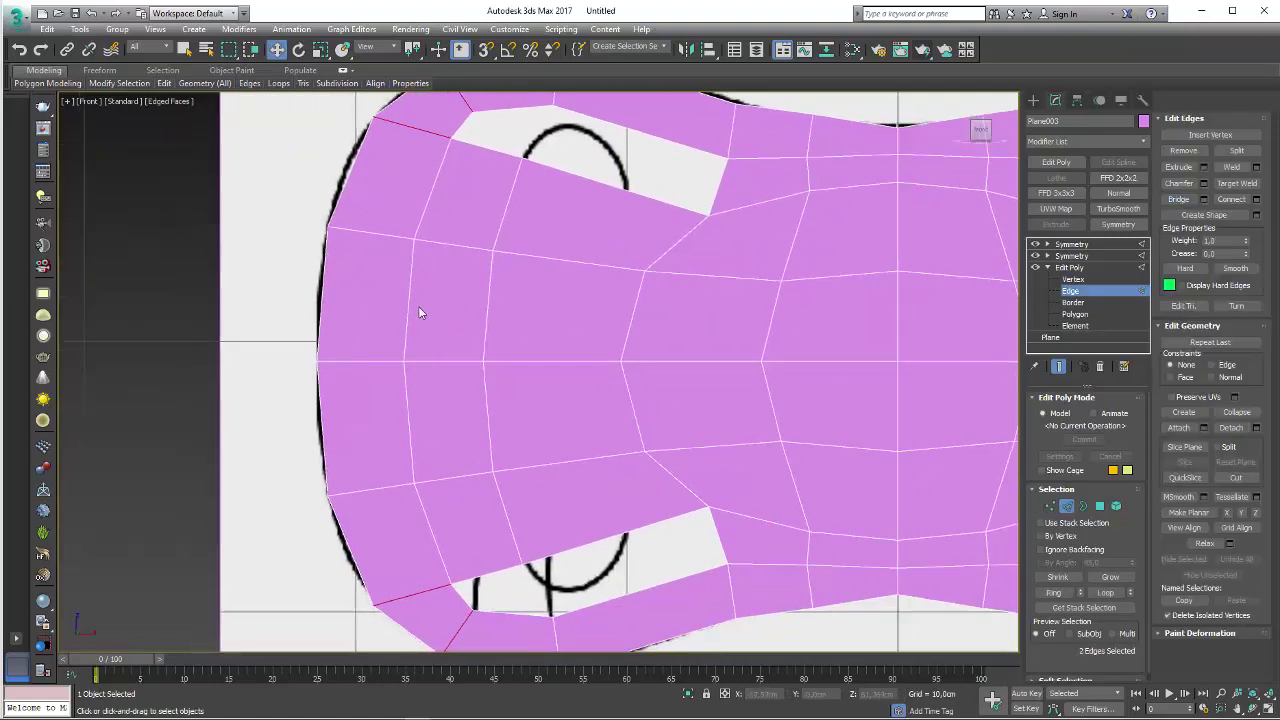
{"action": "double_click", "coordinate": [414, 309]}
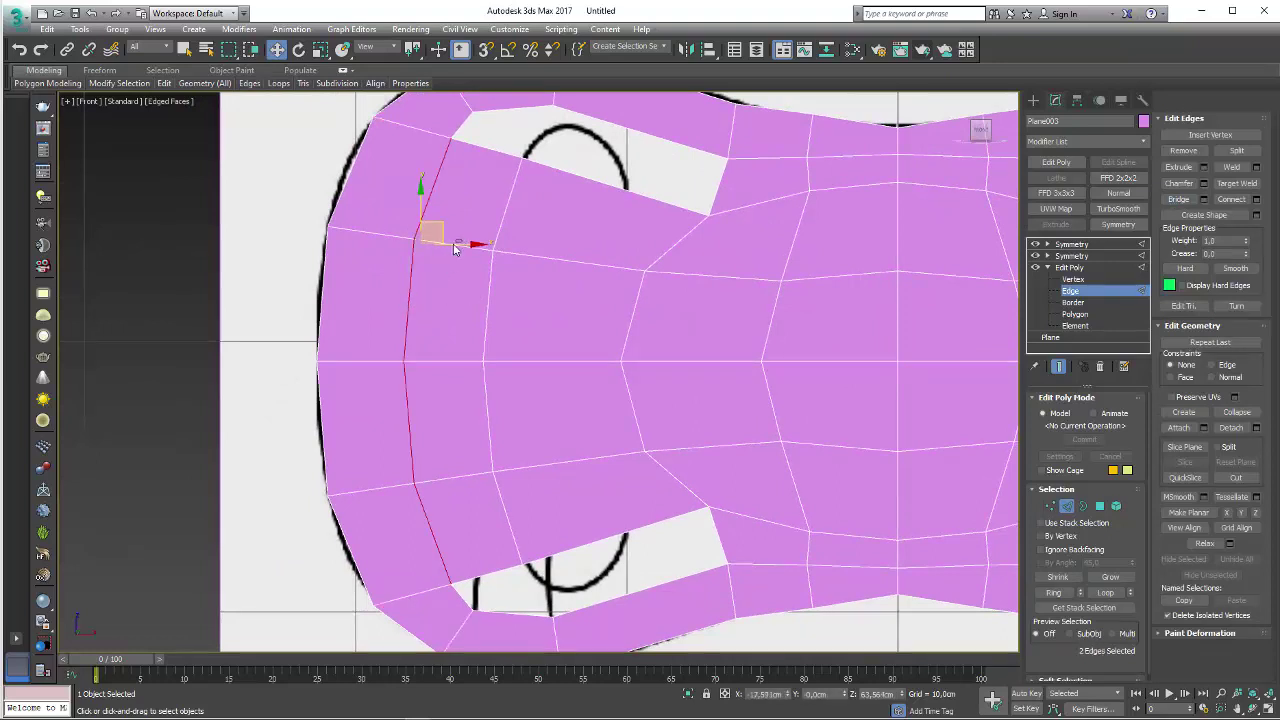
{"action": "left_click_drag", "start_coordinate": [435, 250], "coordinate": [415, 250]}
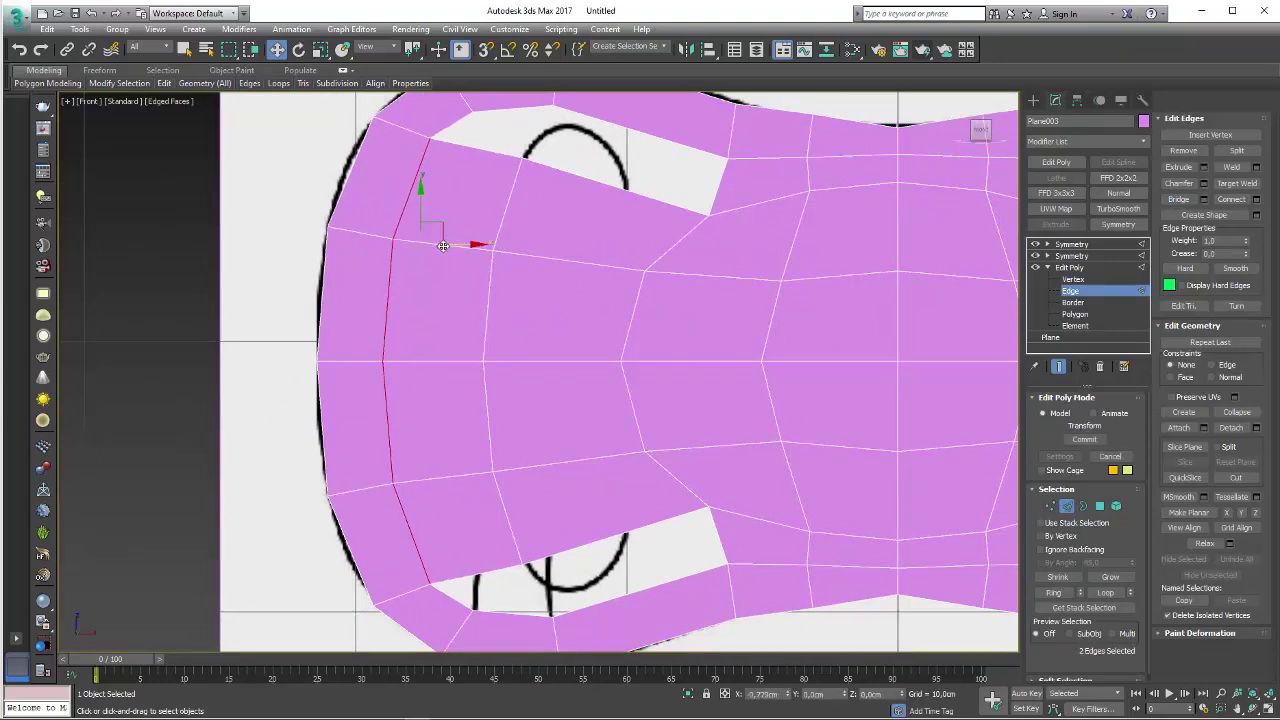
- Move the upper-left corner vertices up onto the reference outline
{"action": "left_click", "coordinate": [1050, 507]}
{"action": "scroll", "coordinate": [471, 312], "scroll_direction": "up", "scroll_amount": 4}
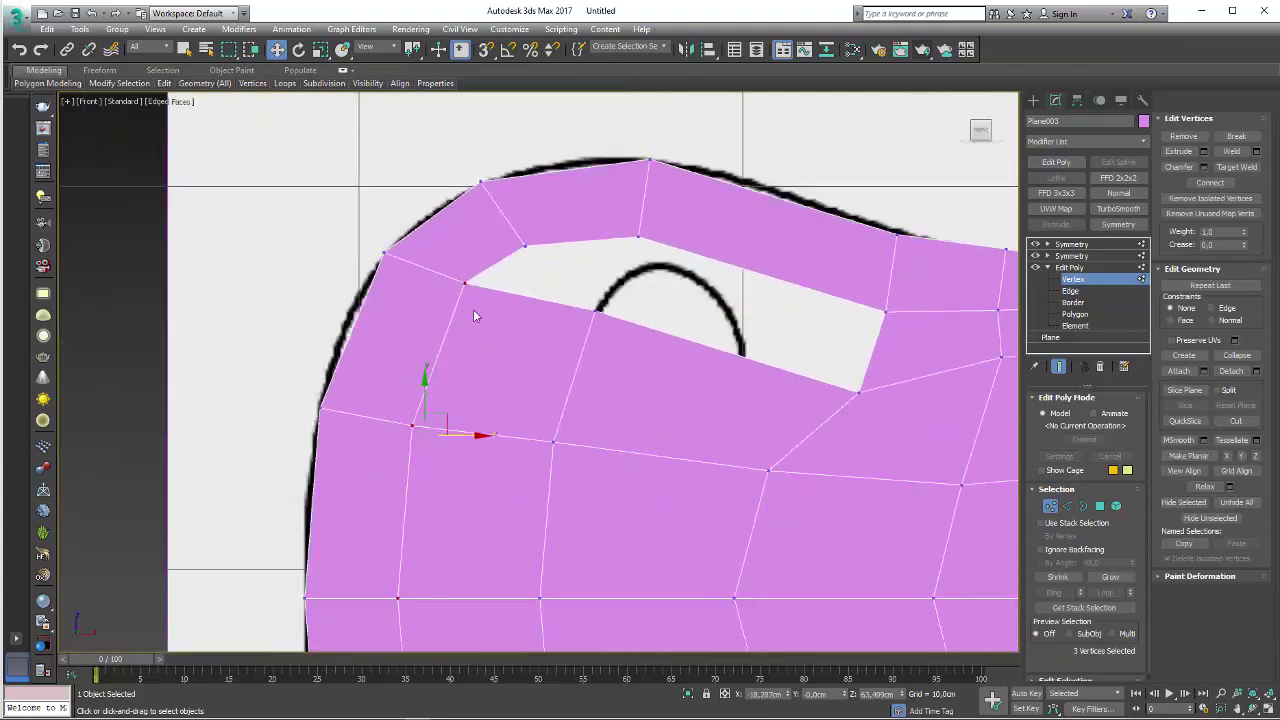
{"action": "left_click", "coordinate": [462, 273]}
{"action": "left_click_drag", "start_coordinate": [524, 244], "coordinate": [541, 225]}
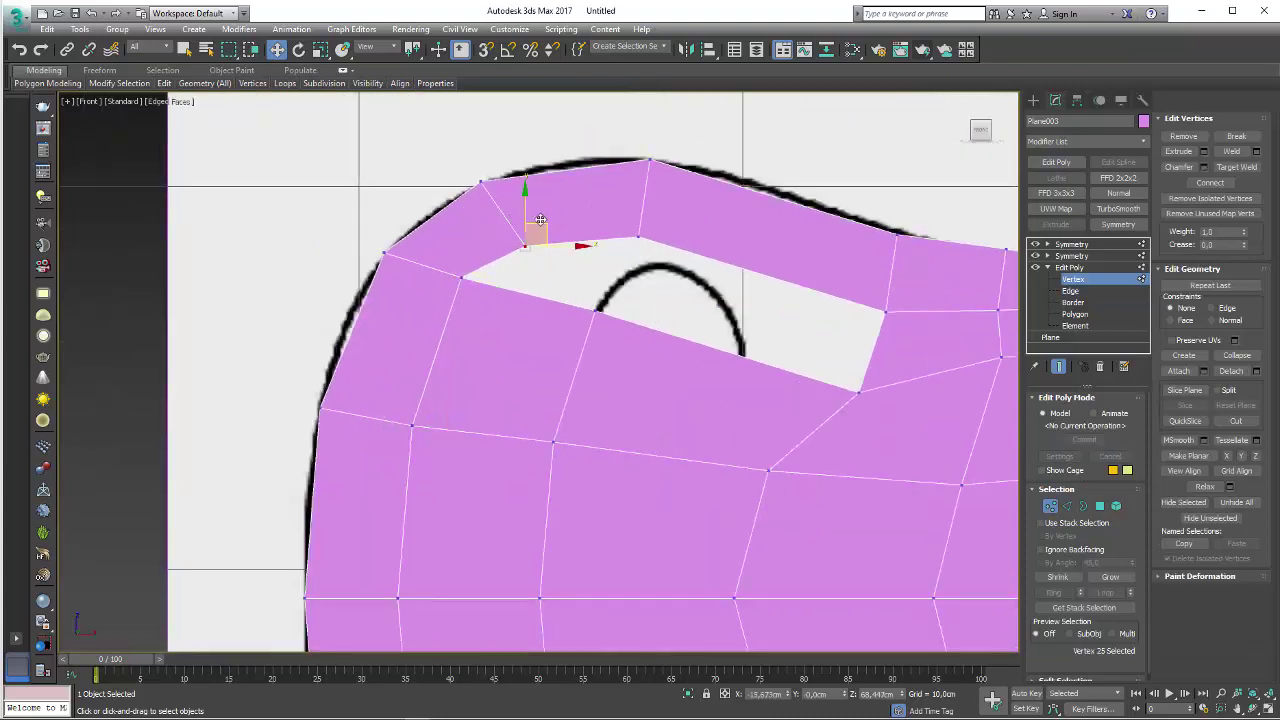
{"action": "left_click", "coordinate": [481, 182]}
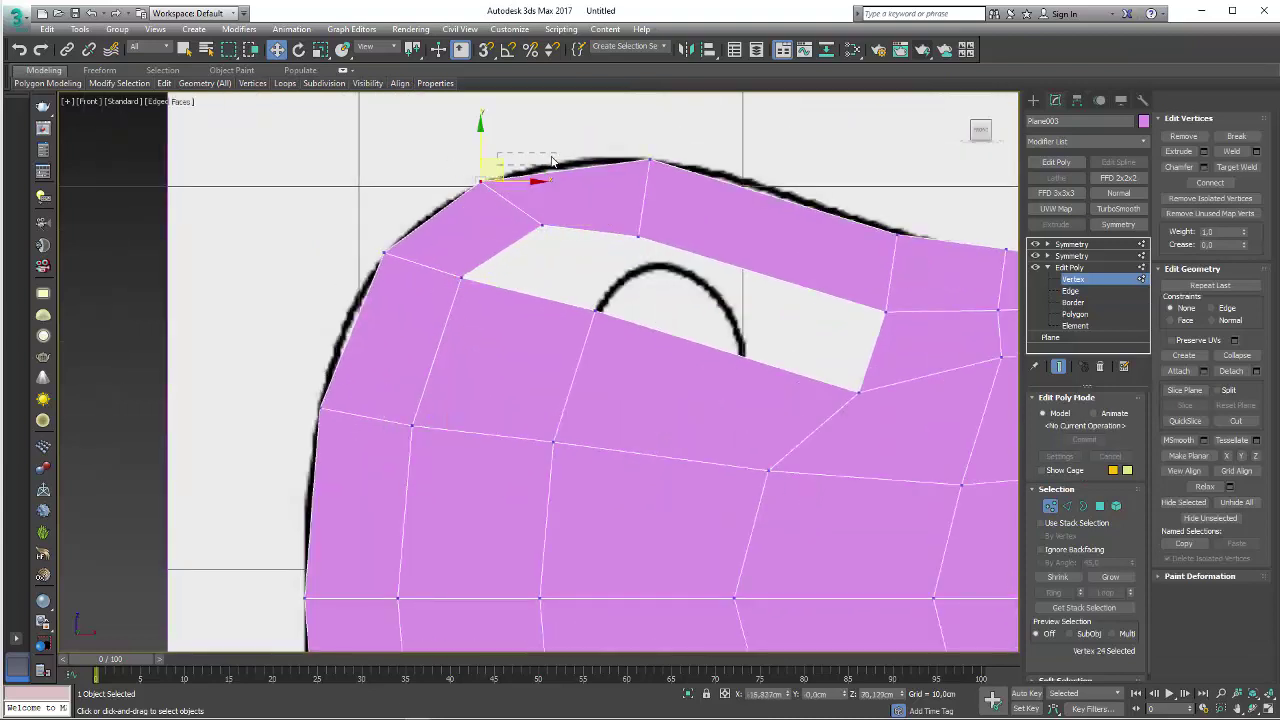
{"action": "left_click_drag", "start_coordinate": [507, 165], "coordinate": [538, 154]}
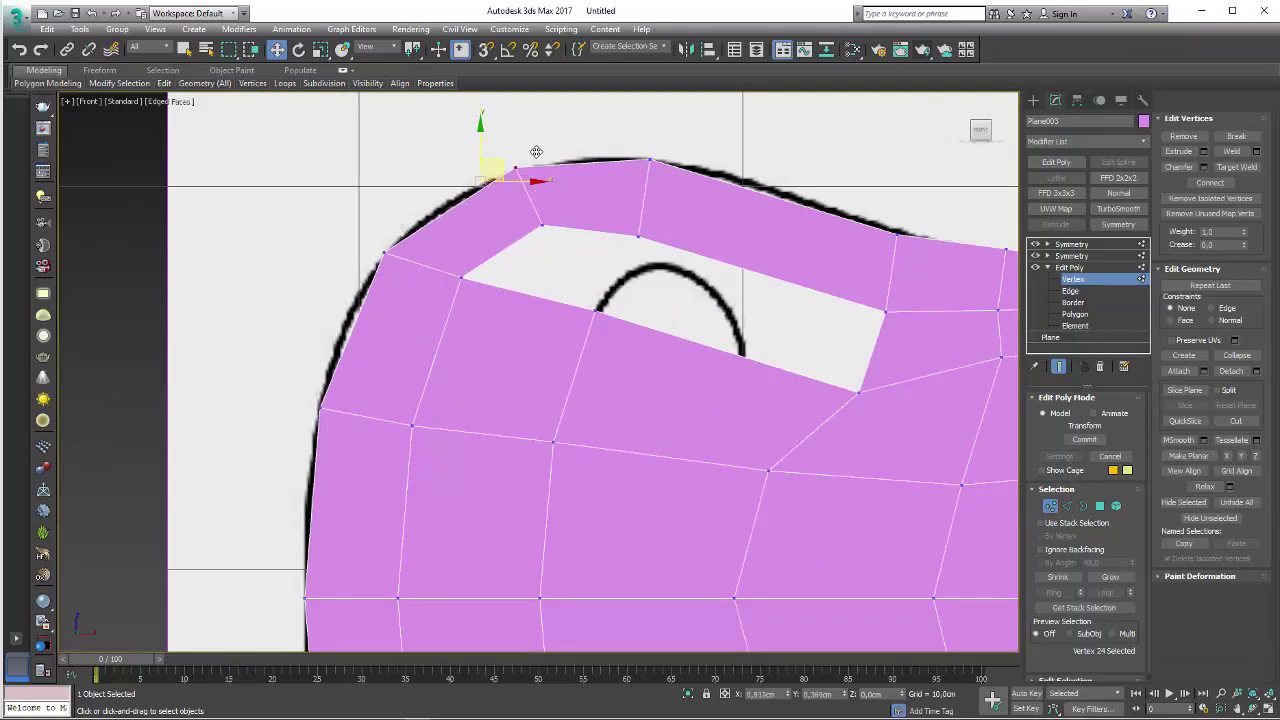
{"action": "scroll", "coordinate": [740, 235], "scroll_direction": "down", "scroll_amount": 3}
{"action": "middle_click_drag", "start_coordinate": [740, 235], "coordinate": [708, 170]}
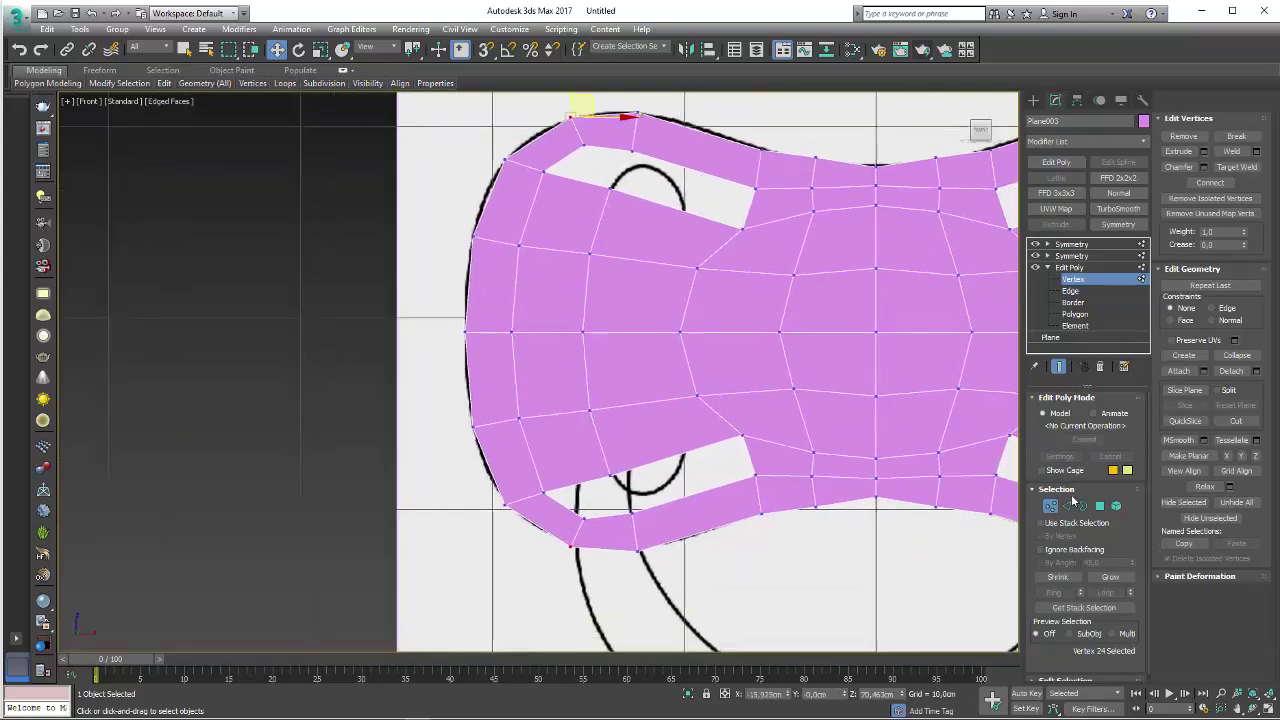
- Reshape the upper edge loop, bridge faces across each side hole, and select the small hole borders
{"action": "left_click", "coordinate": [1062, 507]}
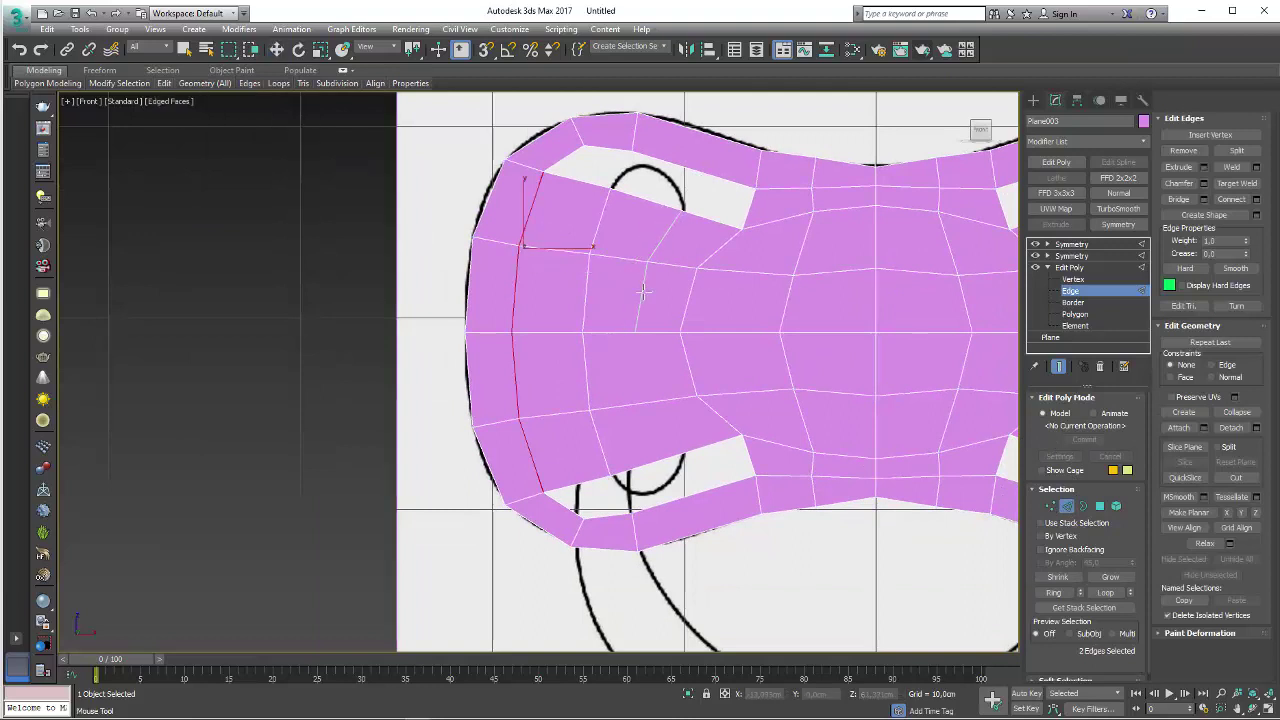
{"action": "left_click_drag", "start_coordinate": [568, 168], "coordinate": [695, 179]}
{"action": "left_click", "coordinate": [696, 163]}
{"action": "key", "text": "w"}
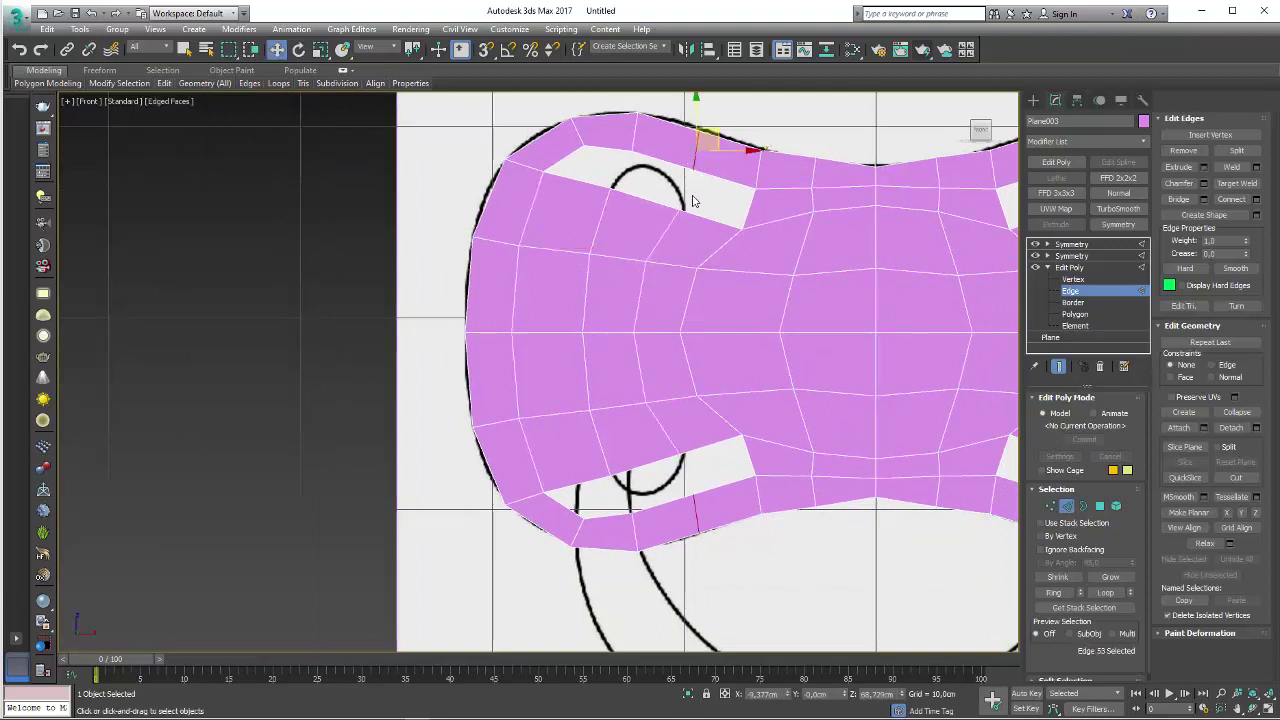
{"action": "scroll", "coordinate": [665, 204], "scroll_direction": "up", "scroll_amount": 2}
{"action": "left_click", "coordinate": [646, 200]}
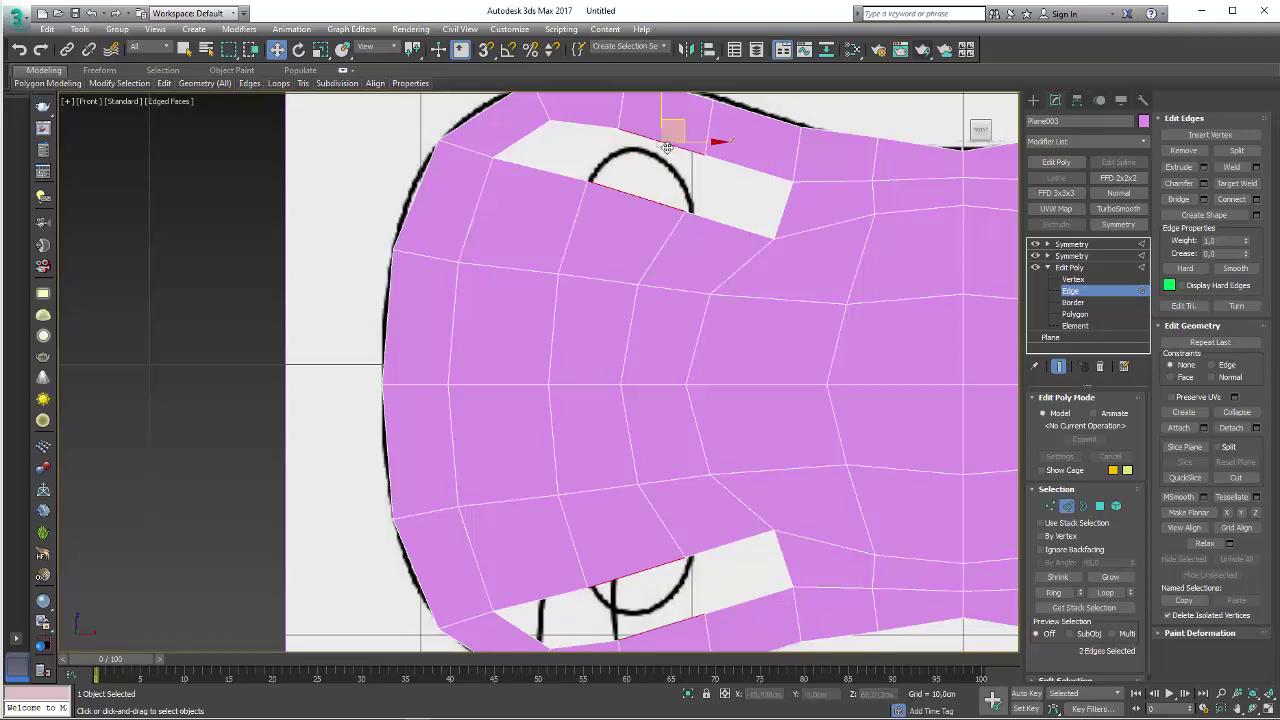
{"action": "left_click", "coordinate": [1178, 199]}
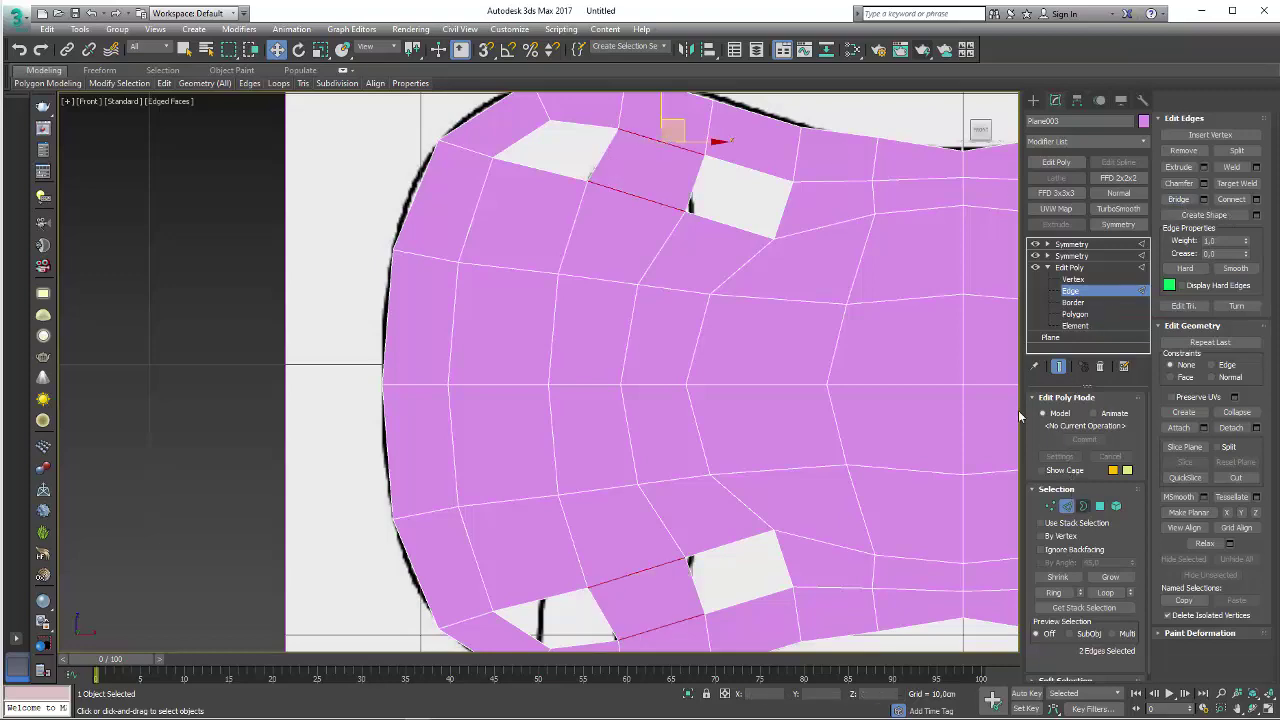
{"action": "key", "text": "3"}
{"action": "left_click_drag", "start_coordinate": [820, 292], "coordinate": [494, 152]}
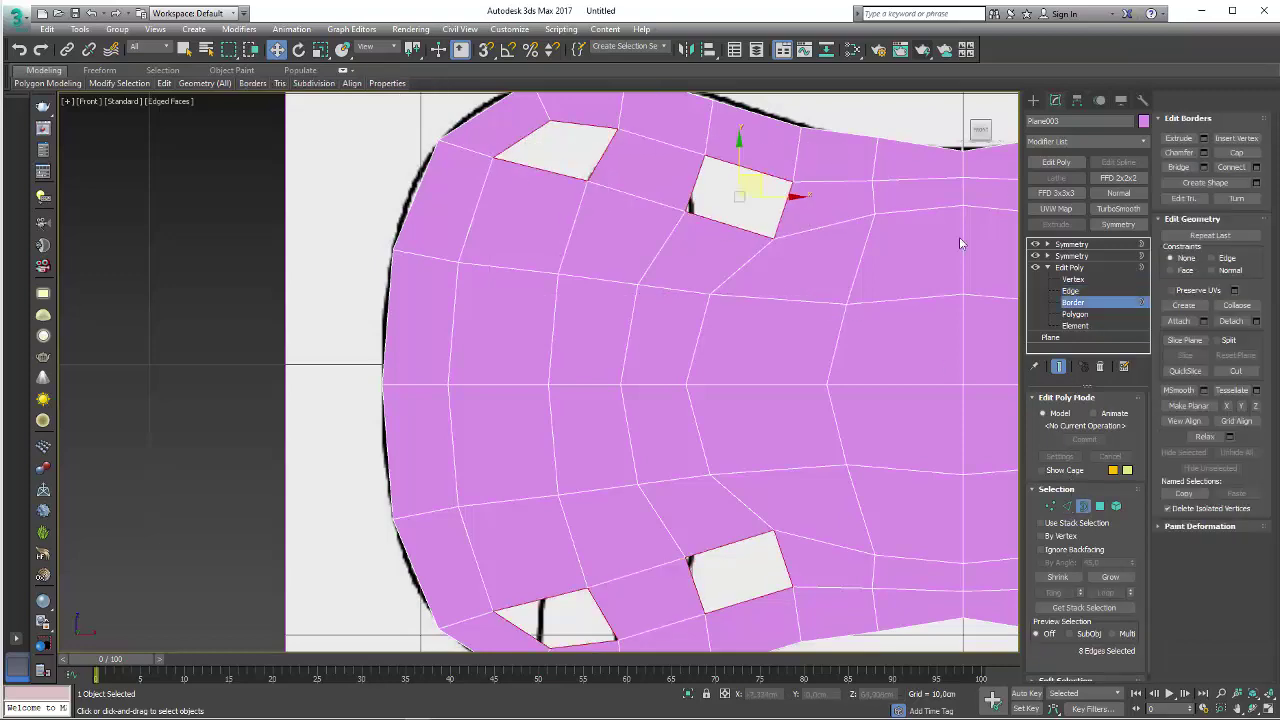
- Cap the small holes and show the mesh see-through over the drawing
{"action": "left_click", "coordinate": [1238, 157]}
{"action": "scroll", "coordinate": [748, 260], "scroll_direction": "down", "scroll_amount": 2}
{"action": "scroll", "coordinate": [663, 350], "scroll_direction": "down", "scroll_amount": 2}
{"action": "key", "text": "alt+x"}
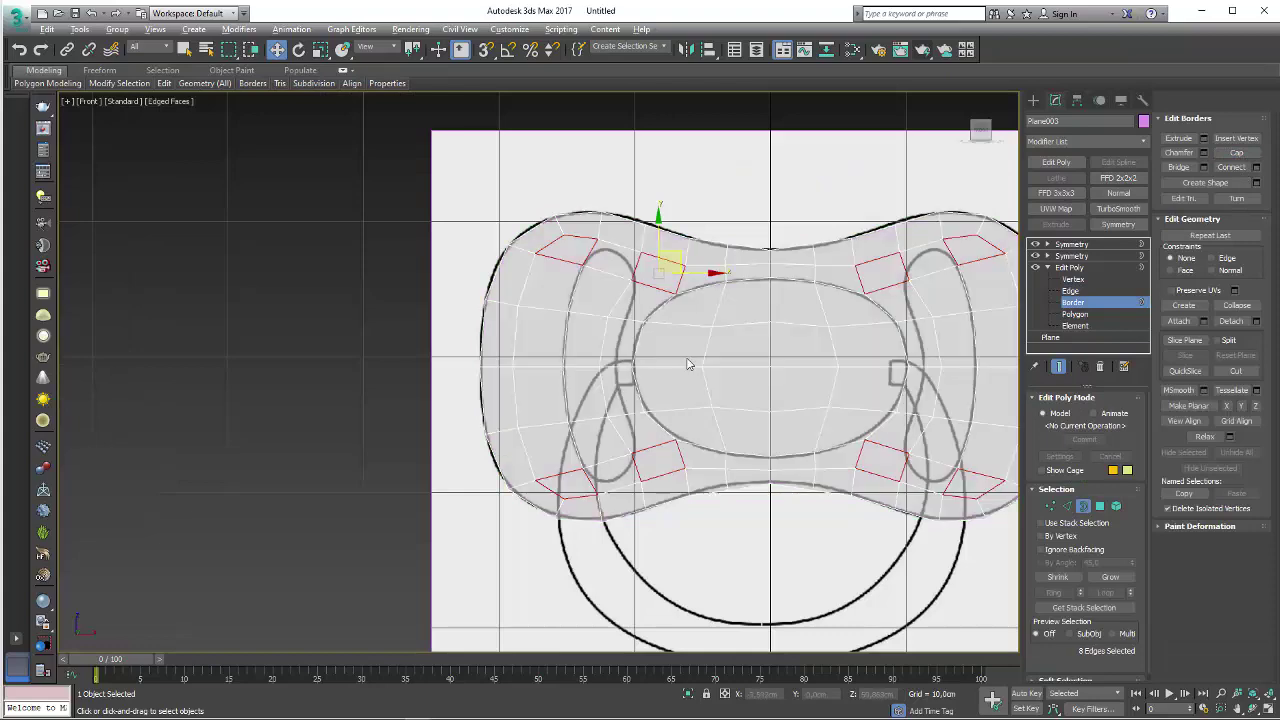
{"action": "scroll", "coordinate": [655, 355], "scroll_direction": "up", "scroll_amount": 2}
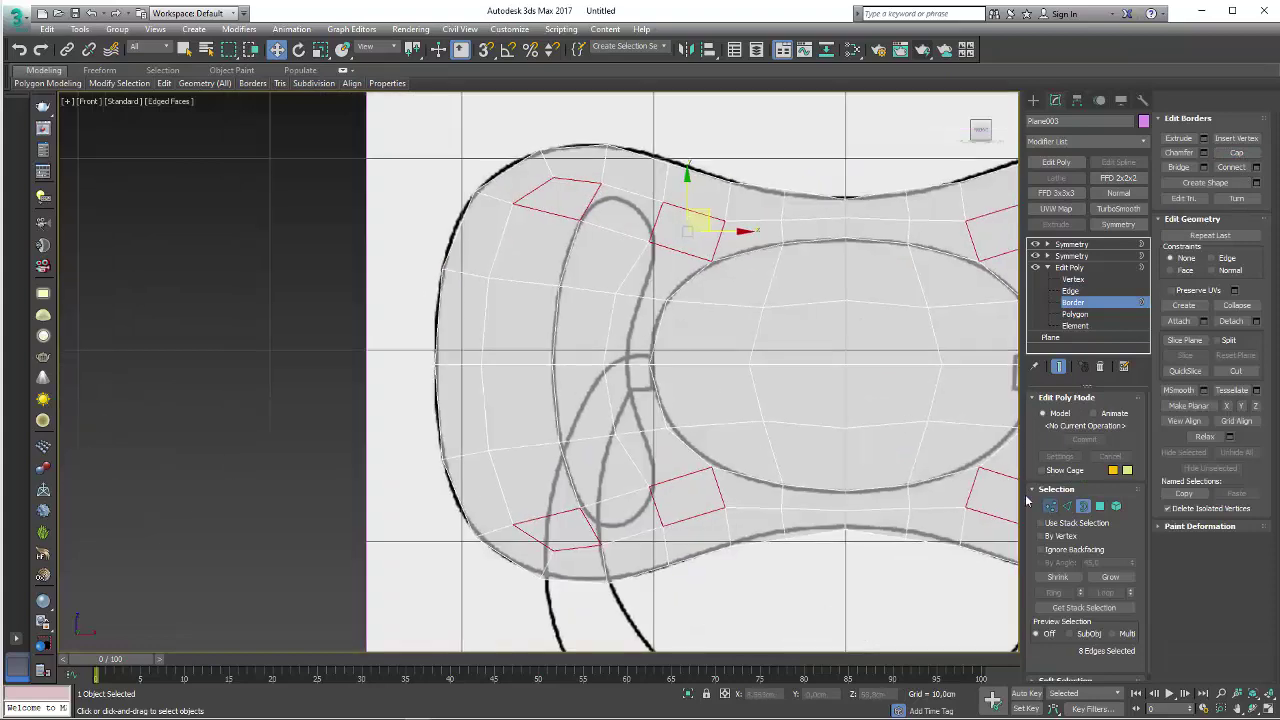
- Move the first inner-loop vertices right onto the ring outline
{"action": "key", "text": "1"}
{"action": "scroll", "coordinate": [617, 378], "scroll_direction": "up", "scroll_amount": 4}
{"action": "left_click", "coordinate": [584, 344]}
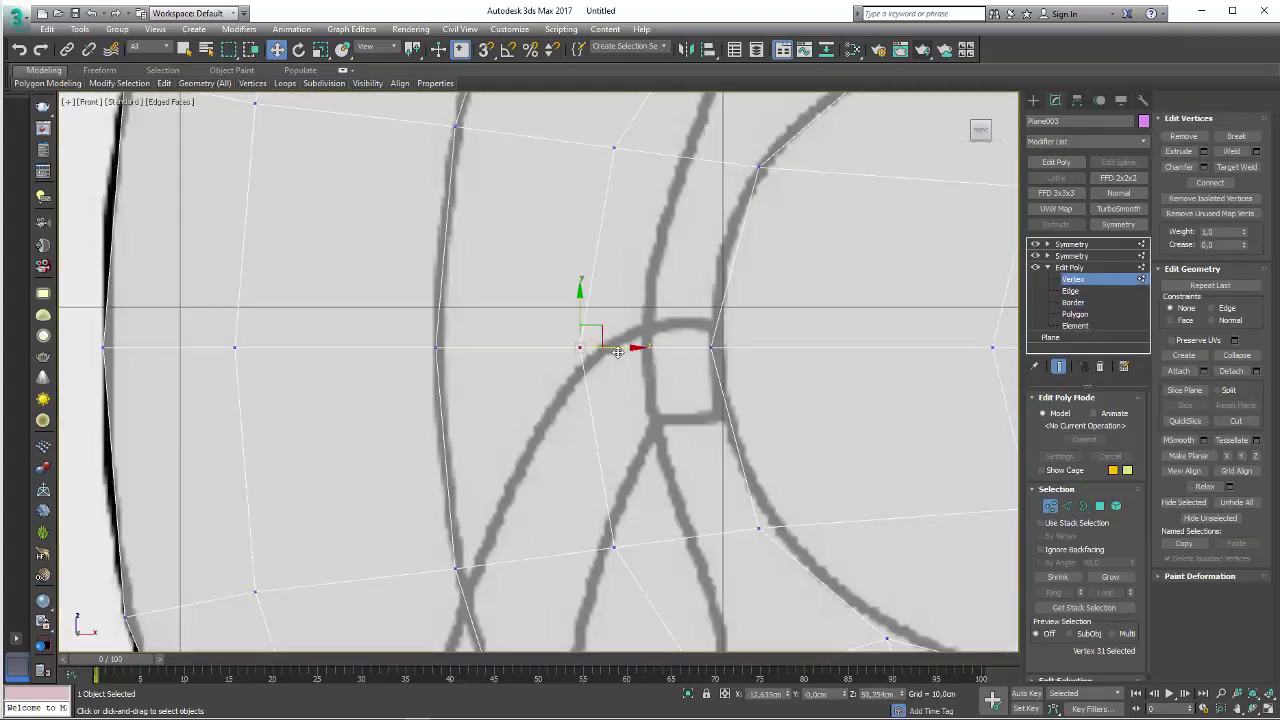
{"action": "left_click_drag", "start_coordinate": [684, 348], "coordinate": [747, 348]}
{"action": "middle_click_drag", "start_coordinate": [680, 292], "coordinate": [680, 465]}
{"action": "left_click", "coordinate": [608, 320]}
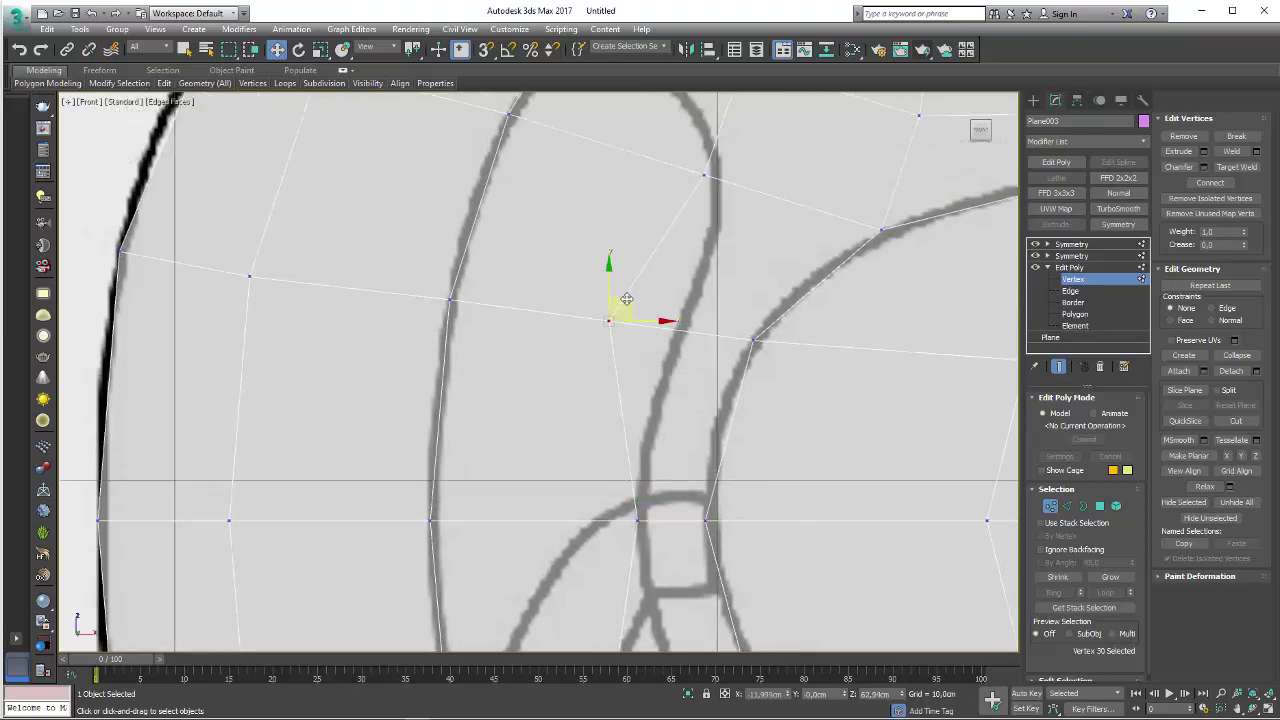
{"action": "left_click_drag", "start_coordinate": [620, 308], "coordinate": [730, 278]}
- Fit the vertices further up the ring onto its curve, up to its rounded top
{"action": "left_click_drag", "start_coordinate": [672, 150], "coordinate": [750, 212]}
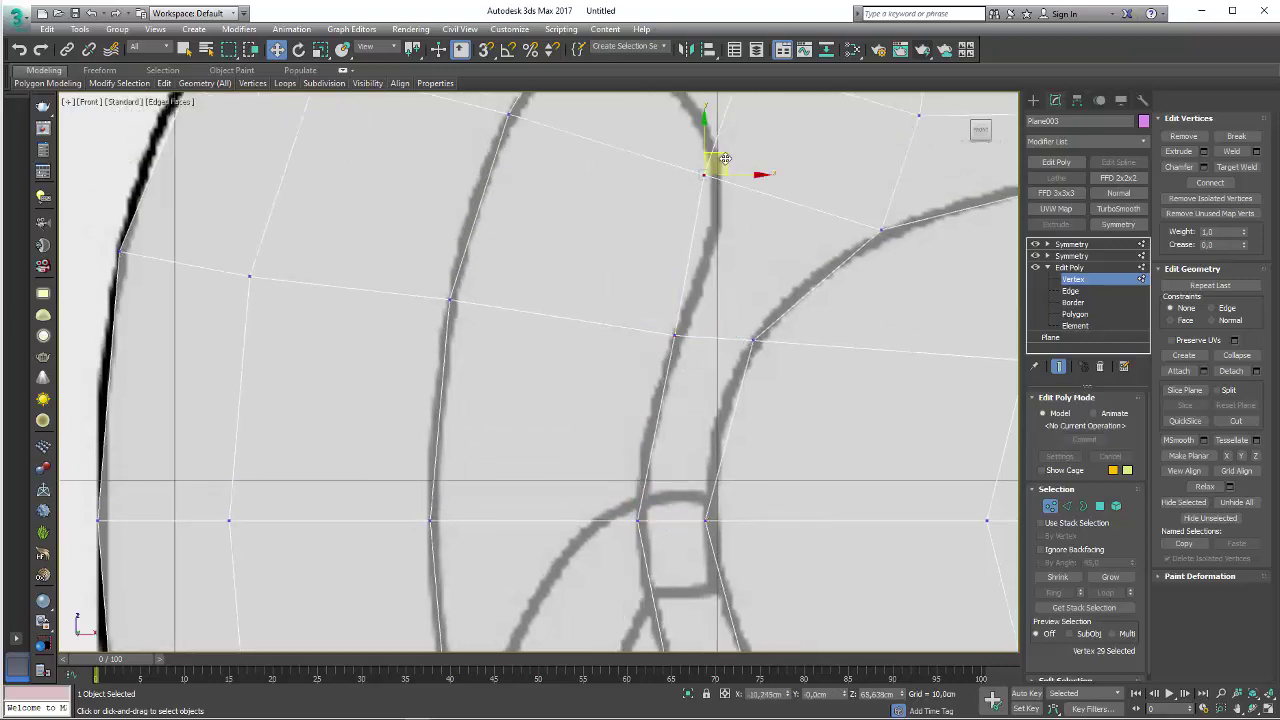
{"action": "mouse_move", "coordinate": [732, 156]}
{"action": "left_mouse_down"}
{"action": "mouse_move", "coordinate": [749, 180]}
{"action": "mouse_move", "coordinate": [694, 252]}
{"action": "left_mouse_up"}
{"action": "scroll", "coordinate": [749, 180], "scroll_direction": "down", "scroll_amount": 3}
{"action": "scroll", "coordinate": [720, 220], "scroll_direction": "up", "scroll_amount": 2}
{"action": "scroll", "coordinate": [710, 230], "scroll_direction": "up", "scroll_amount": 1}
{"action": "left_click", "coordinate": [711, 236]}
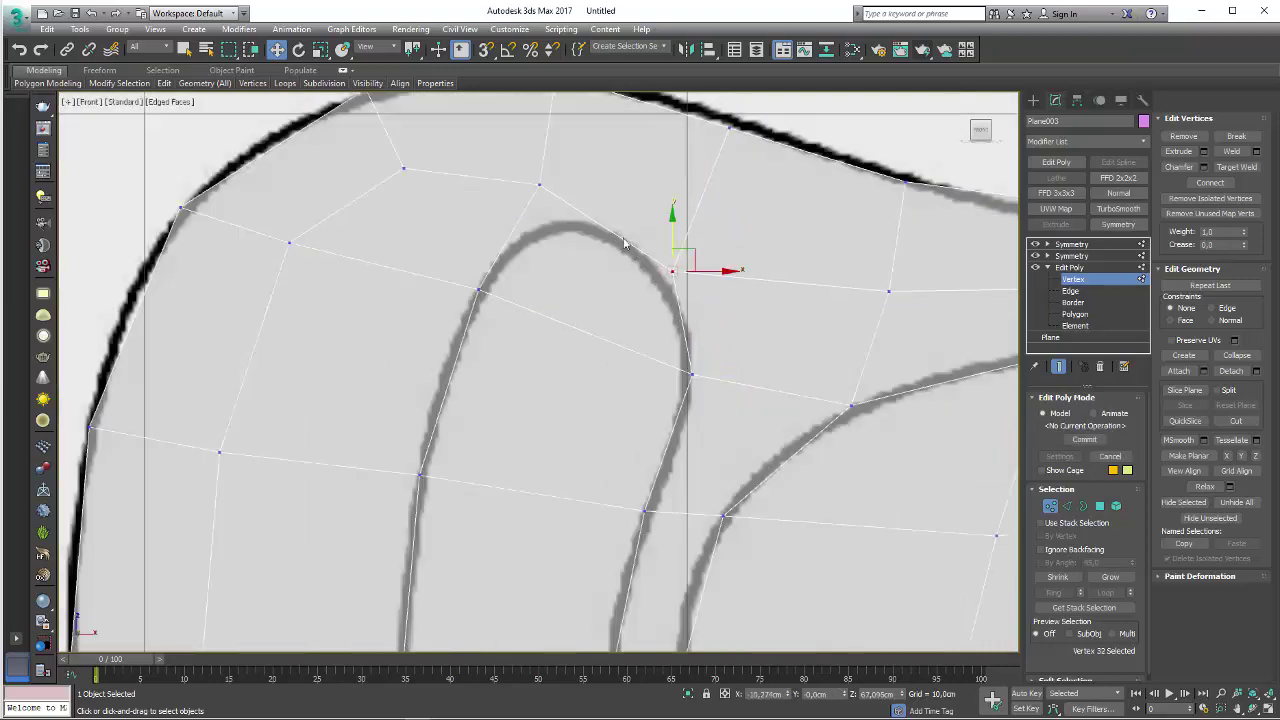
{"action": "left_click", "coordinate": [540, 184]}
{"action": "key", "text": "z"}
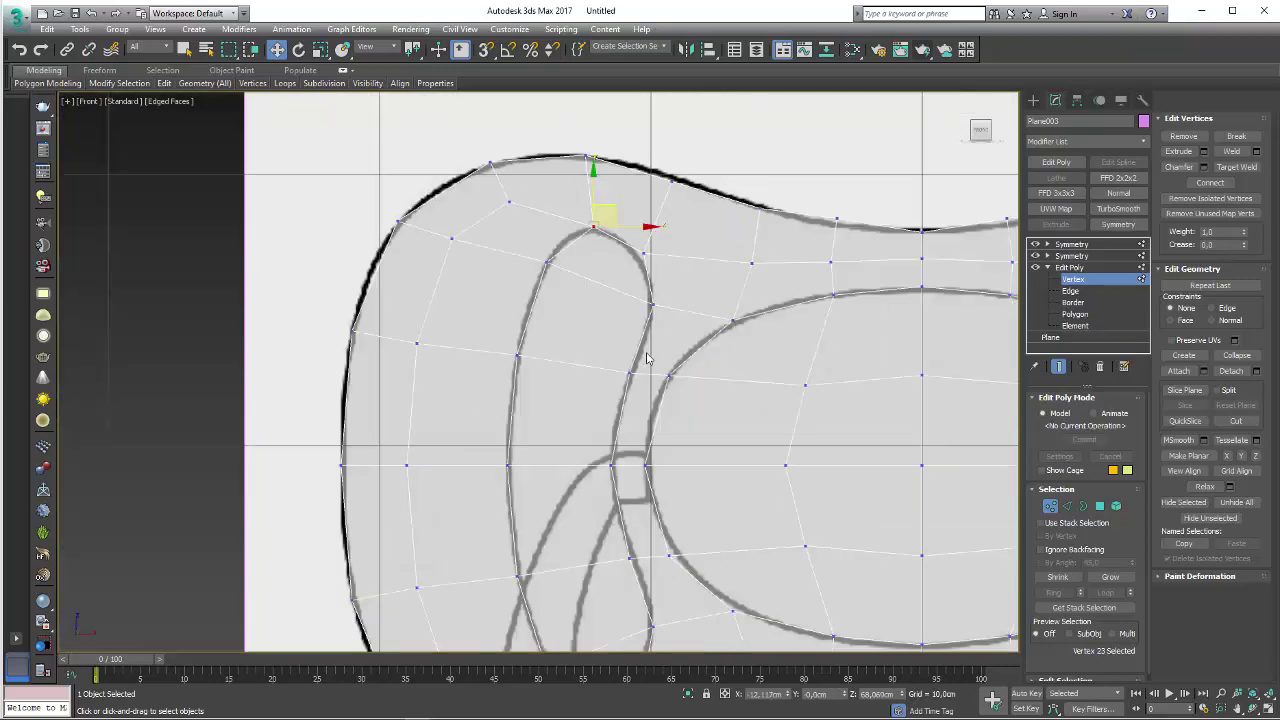
{"action": "left_click", "coordinate": [1099, 506]}
- Select and delete the faces inside the ring outline to open the oval slot
{"action": "left_click", "coordinate": [603, 351]}
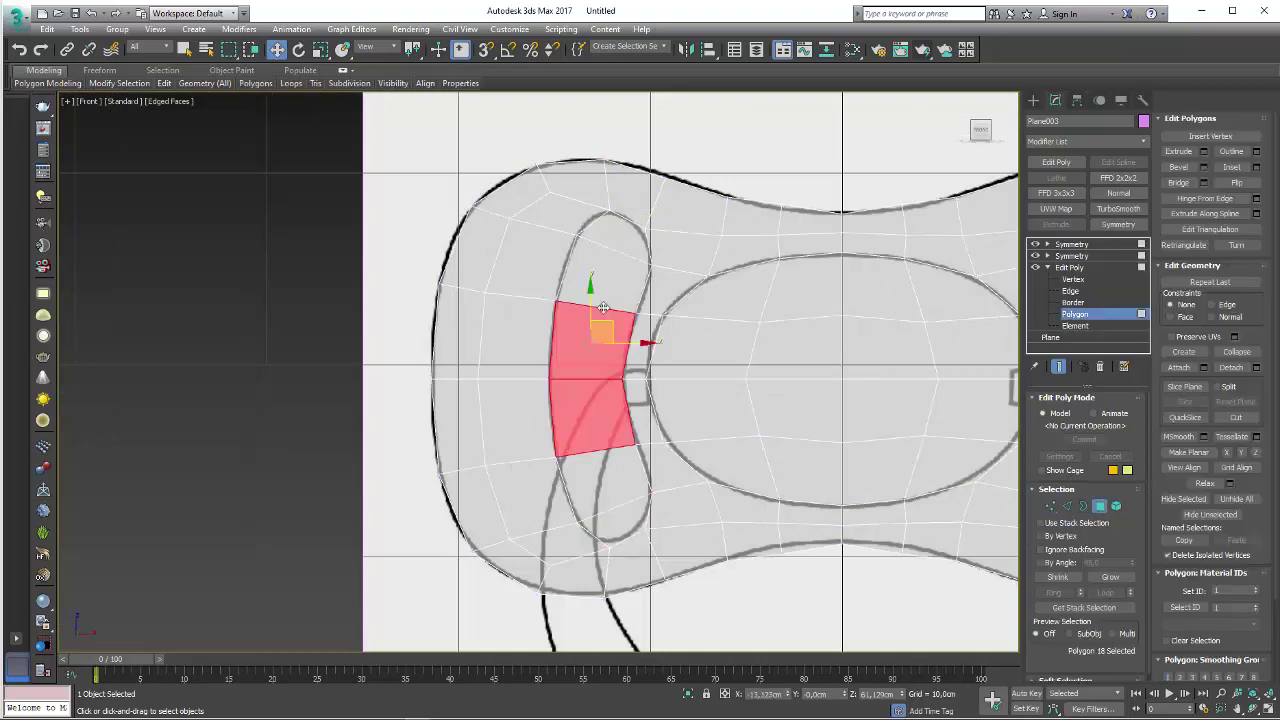
{"action": "left_click", "coordinate": [605, 270]}
{"action": "left_click", "coordinate": [618, 240]}
{"action": "left_click", "coordinate": [638, 286]}
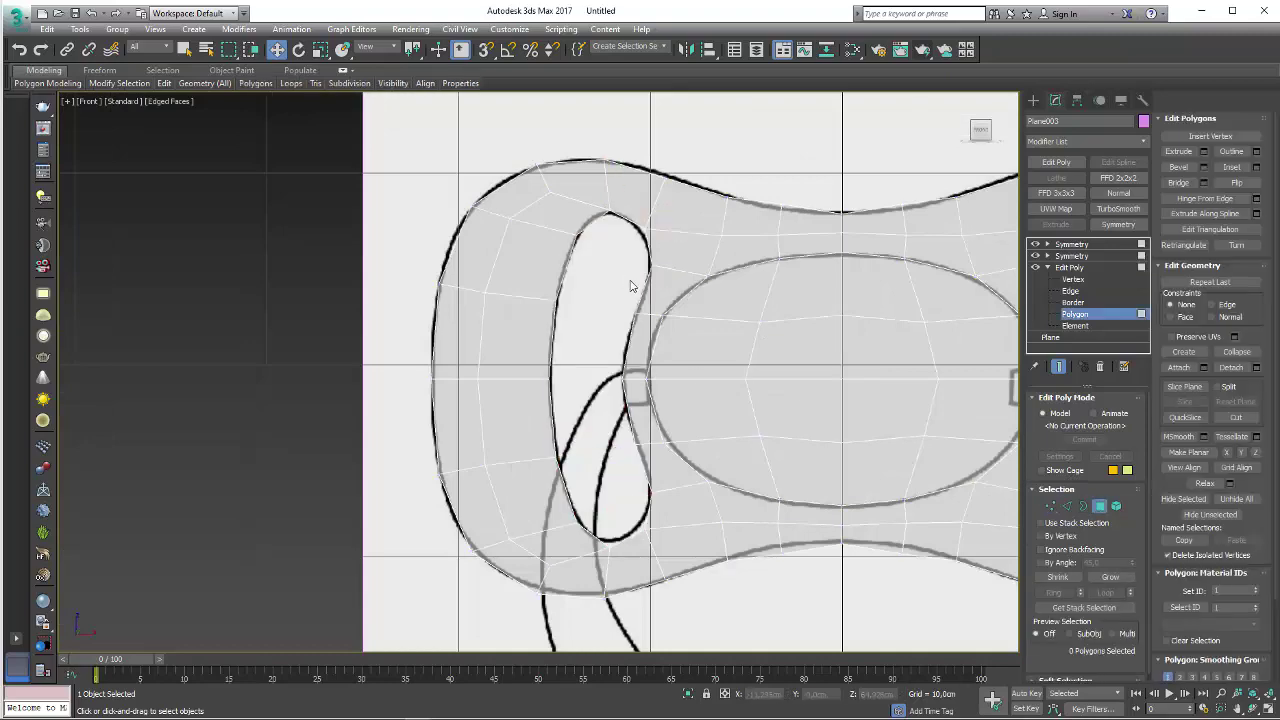
- Show the mesh solid again, recentre it, and return to the top of the modifier stack
{"action": "scroll", "coordinate": [638, 286], "scroll_direction": "down", "scroll_amount": 5}
{"action": "mouse_move", "coordinate": [533, 326]}
{"action": "middle_mouse_down", "text": "alt"}
{"action": "mouse_move", "coordinate": [588, 353]}
{"action": "mouse_move", "coordinate": [543, 371]}
{"action": "mouse_move", "coordinate": [636, 374]}
{"action": "mouse_move", "coordinate": [580, 371]}
{"action": "mouse_move", "coordinate": [568, 355]}
{"action": "middle_mouse_up", "text": "alt"}
{"action": "key", "text": "alt+x"}
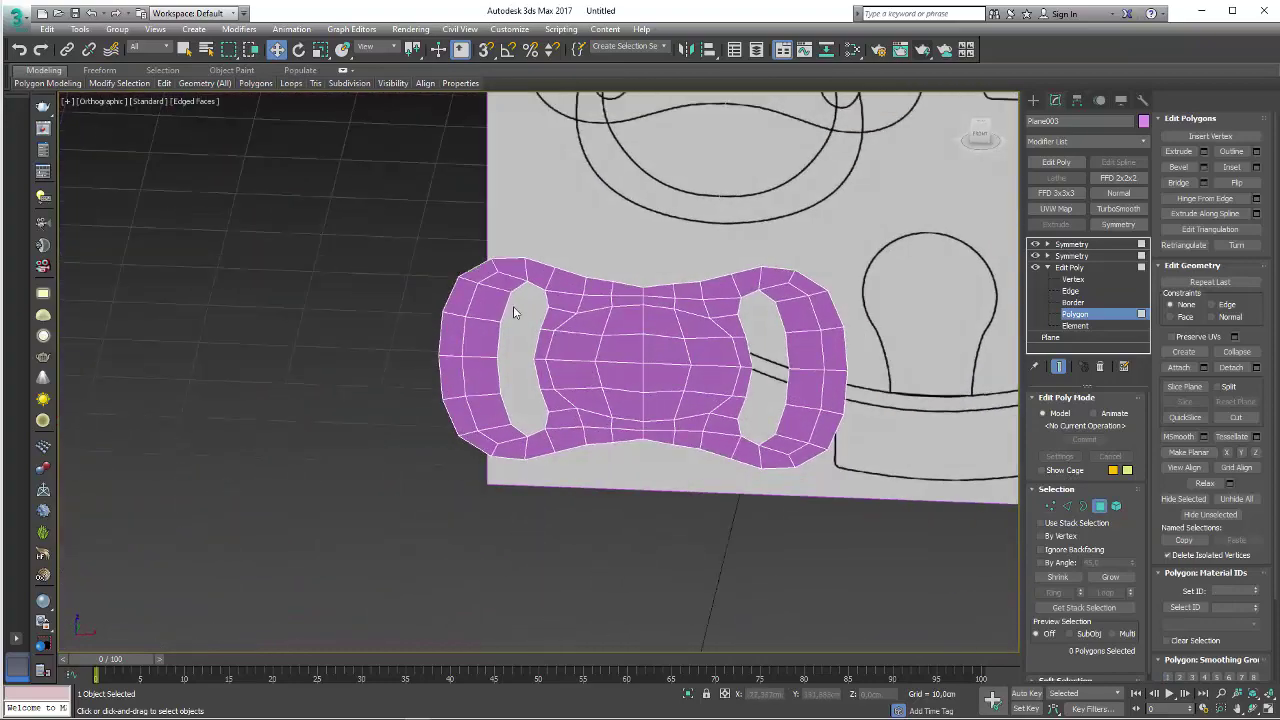
{"action": "scroll", "coordinate": [516, 281], "scroll_direction": "up", "scroll_amount": 3}
{"action": "scroll", "coordinate": [524, 270], "scroll_direction": "up", "scroll_amount": 3}
{"action": "scroll", "coordinate": [524, 270], "scroll_direction": "down", "scroll_amount": 3}
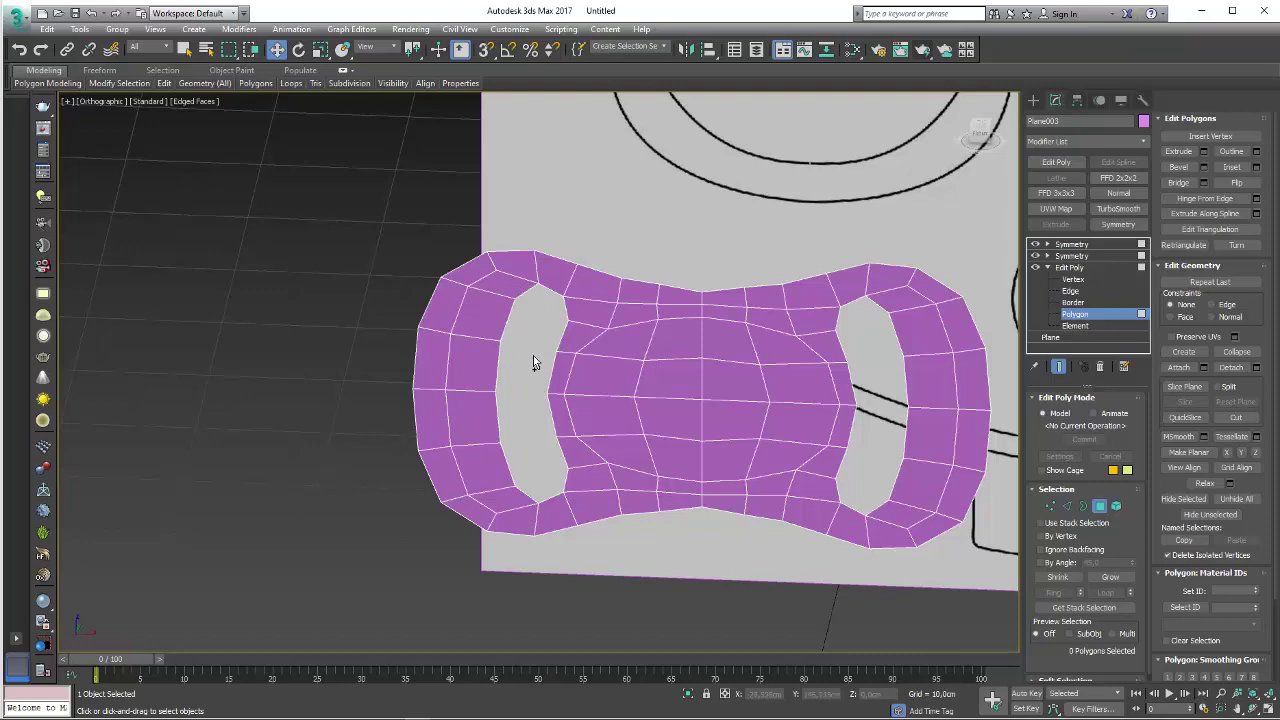
{"action": "middle_click_drag", "start_coordinate": [524, 374], "coordinate": [719, 322]}
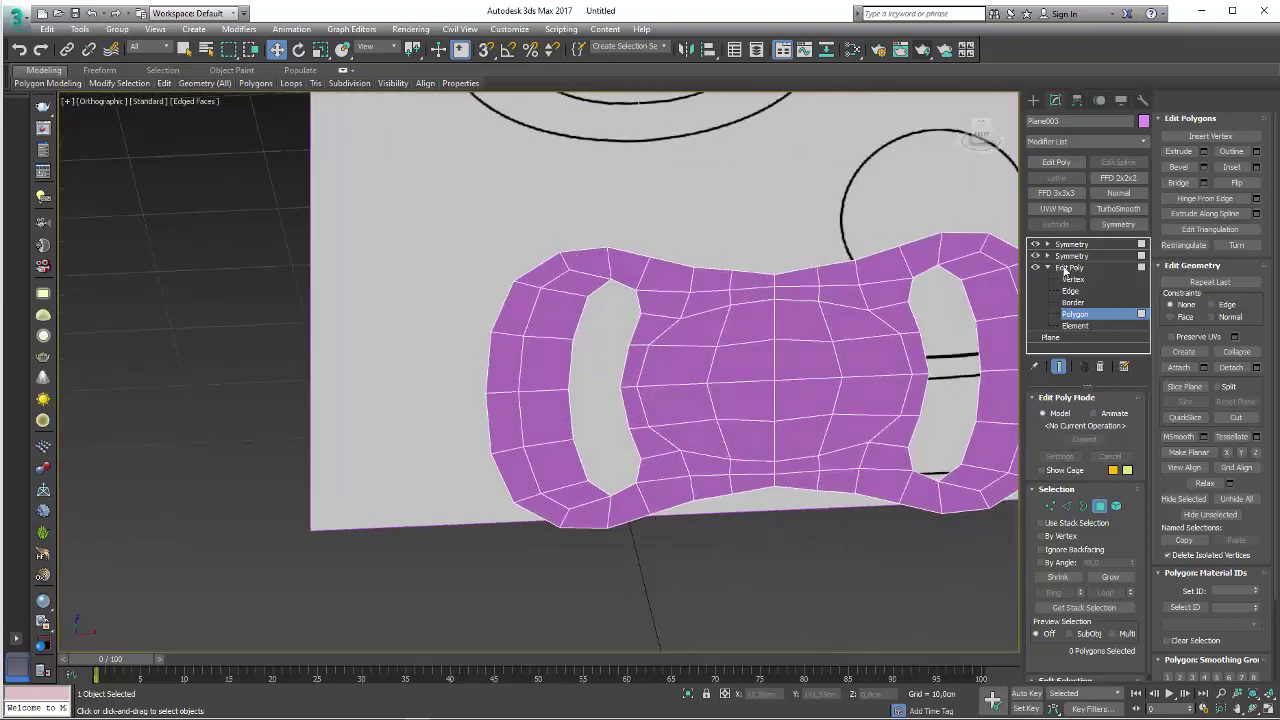
{"action": "left_click", "coordinate": [1049, 269]}
{"action": "left_click", "coordinate": [1070, 245]}
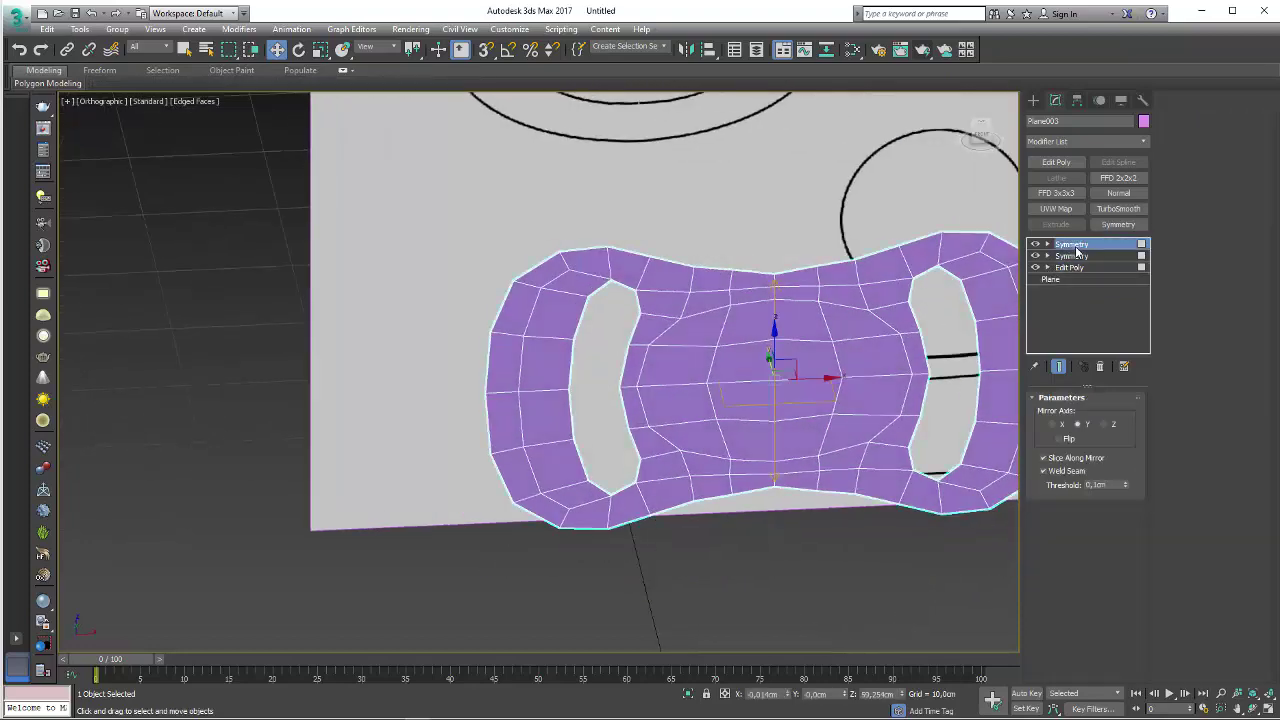
- Add an Edit Poly layer and cap both oval border openings of the shield
{"action": "left_click", "coordinate": [1068, 163]}
{"action": "left_click", "coordinate": [1084, 507]}
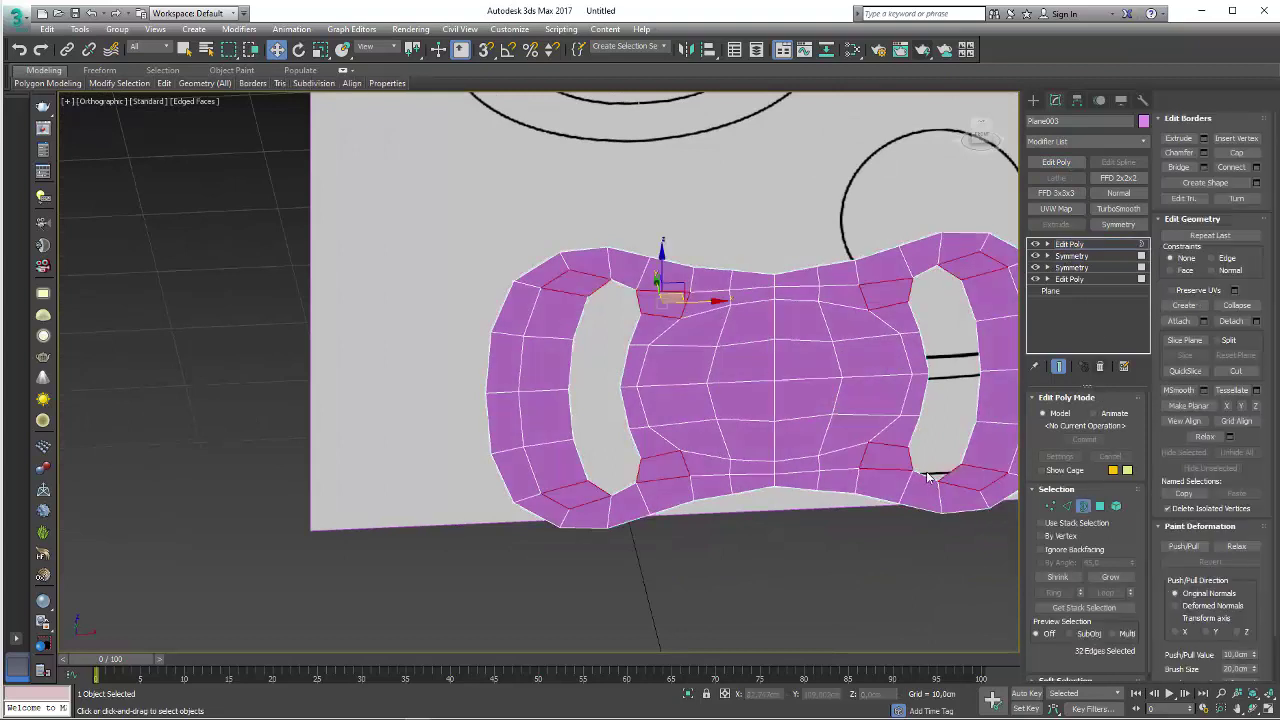
{"action": "left_click", "coordinate": [912, 463]}
{"action": "left_click", "coordinate": [638, 452], "text": "ctrl"}
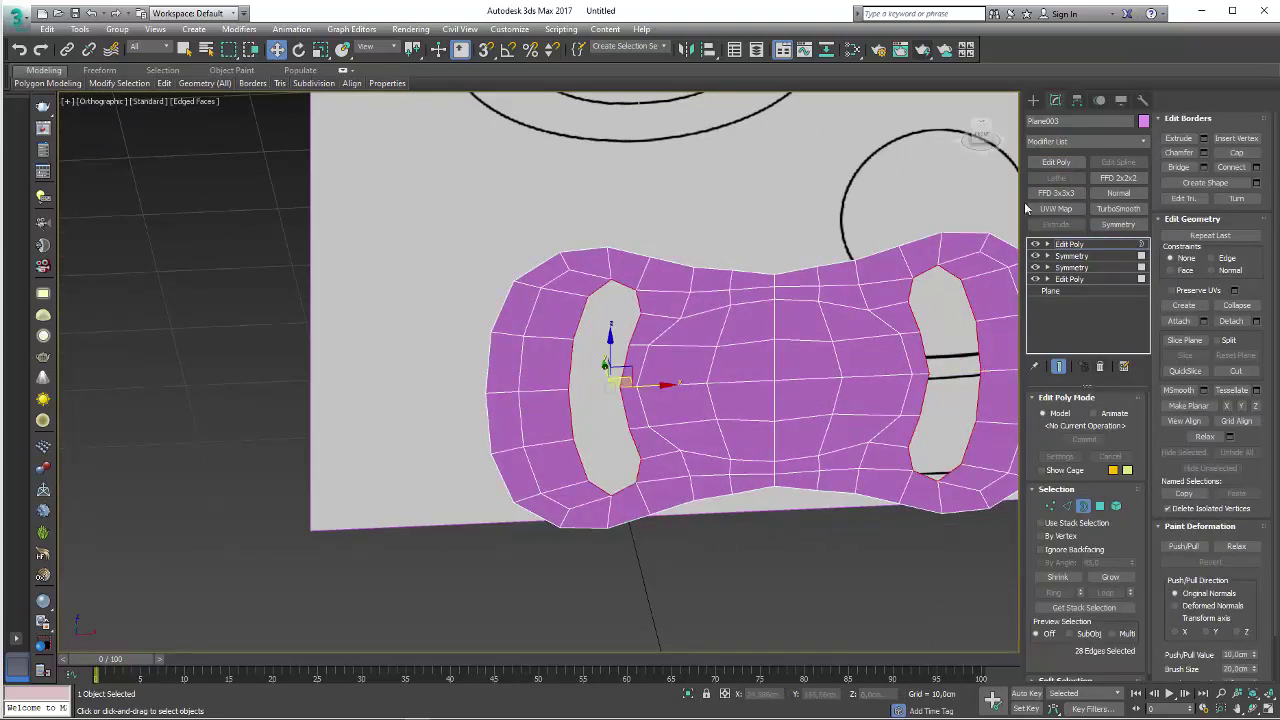
{"action": "left_click", "coordinate": [1230, 153]}
- Inset both new cap faces by 0.364 cm
{"action": "left_click", "coordinate": [1100, 506]}
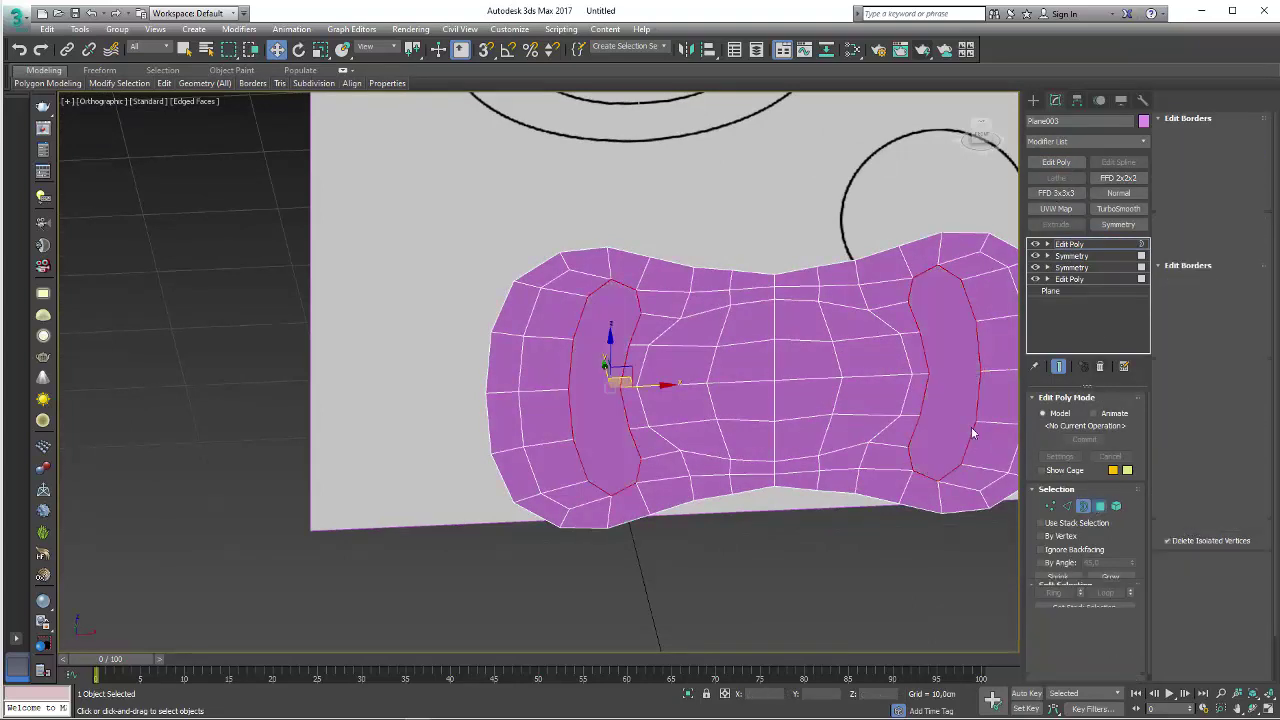
{"action": "left_click", "coordinate": [929, 410]}
{"action": "left_click", "coordinate": [596, 416], "text": "ctrl"}
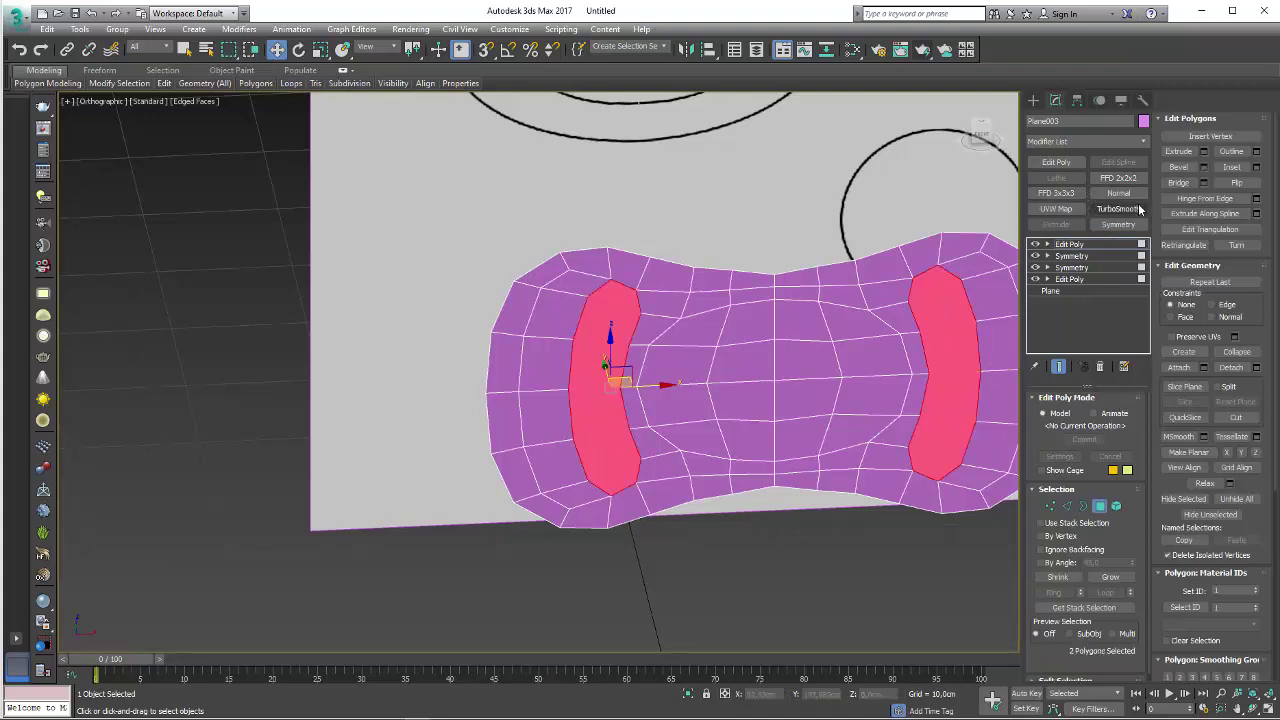
{"action": "left_click", "coordinate": [1256, 167]}
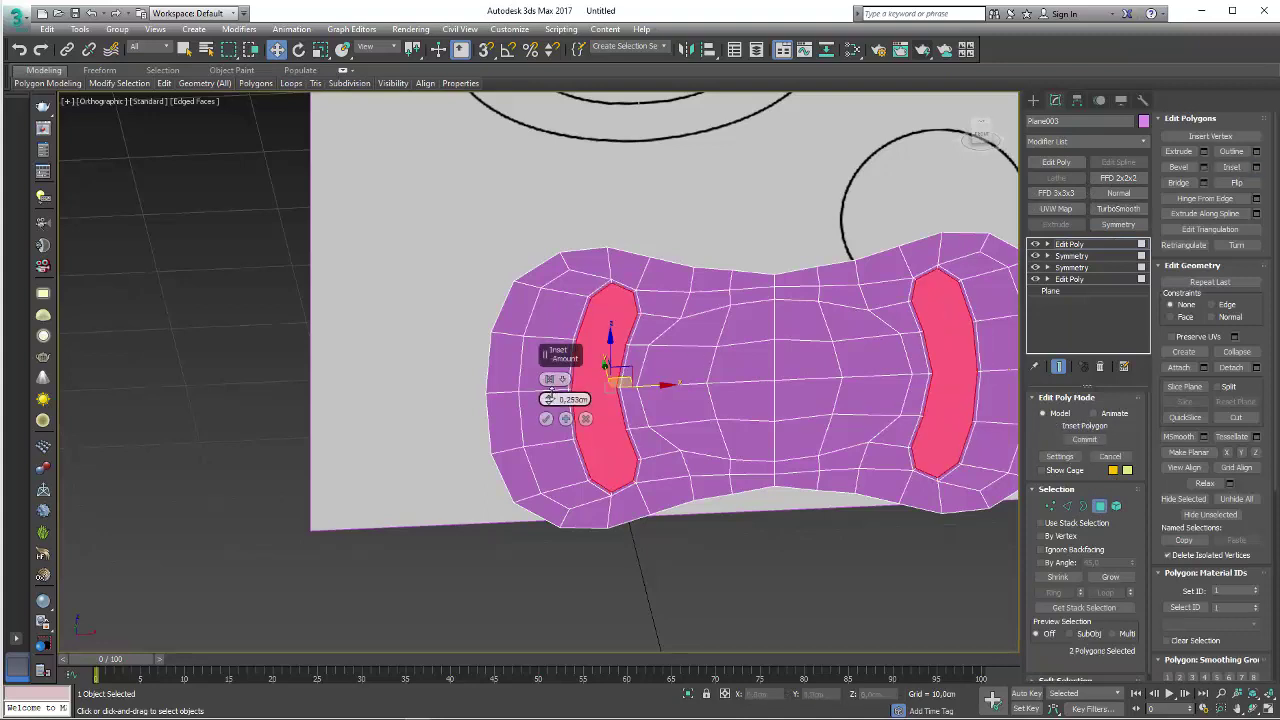
{"action": "left_click_drag", "start_coordinate": [548, 399], "coordinate": [549, 394]}
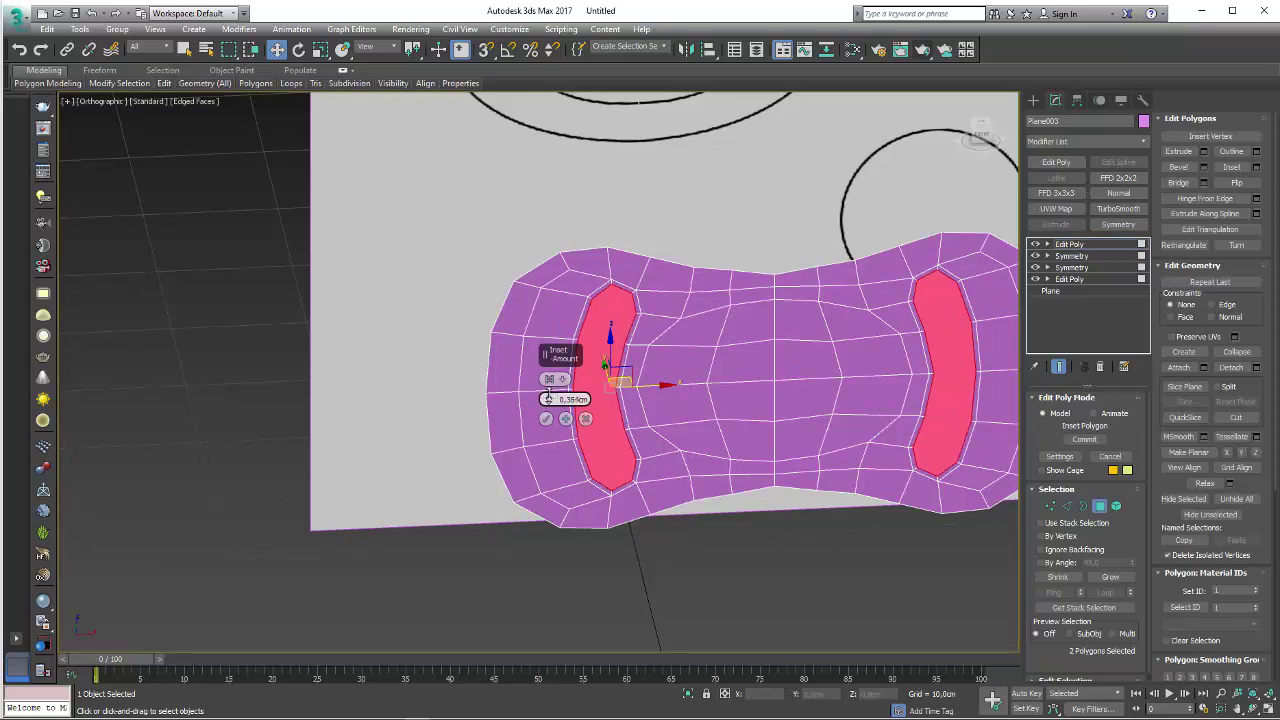
{"action": "left_click", "coordinate": [547, 418]}
{"action": "middle_click_drag", "start_coordinate": [744, 382], "coordinate": [478, 369]}
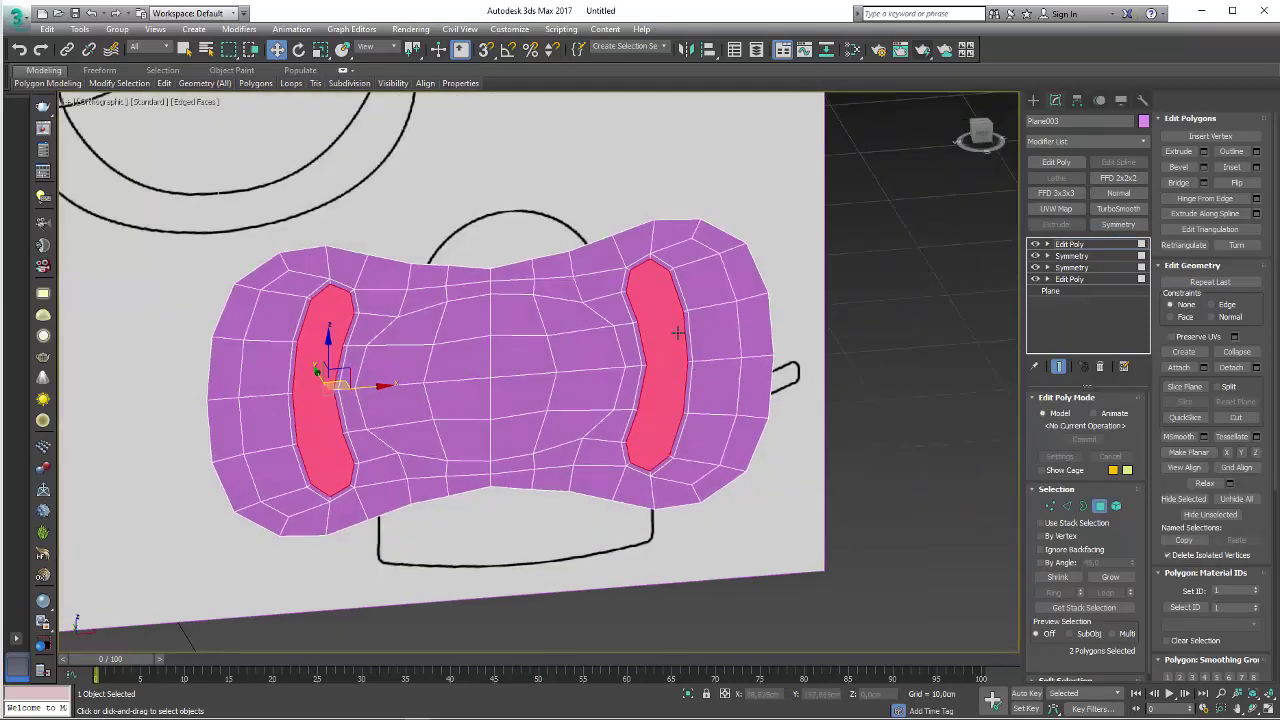
- Start Swift Loop in Edge mode and turn the view straight onto the shield
{"action": "left_click", "coordinate": [275, 118]}
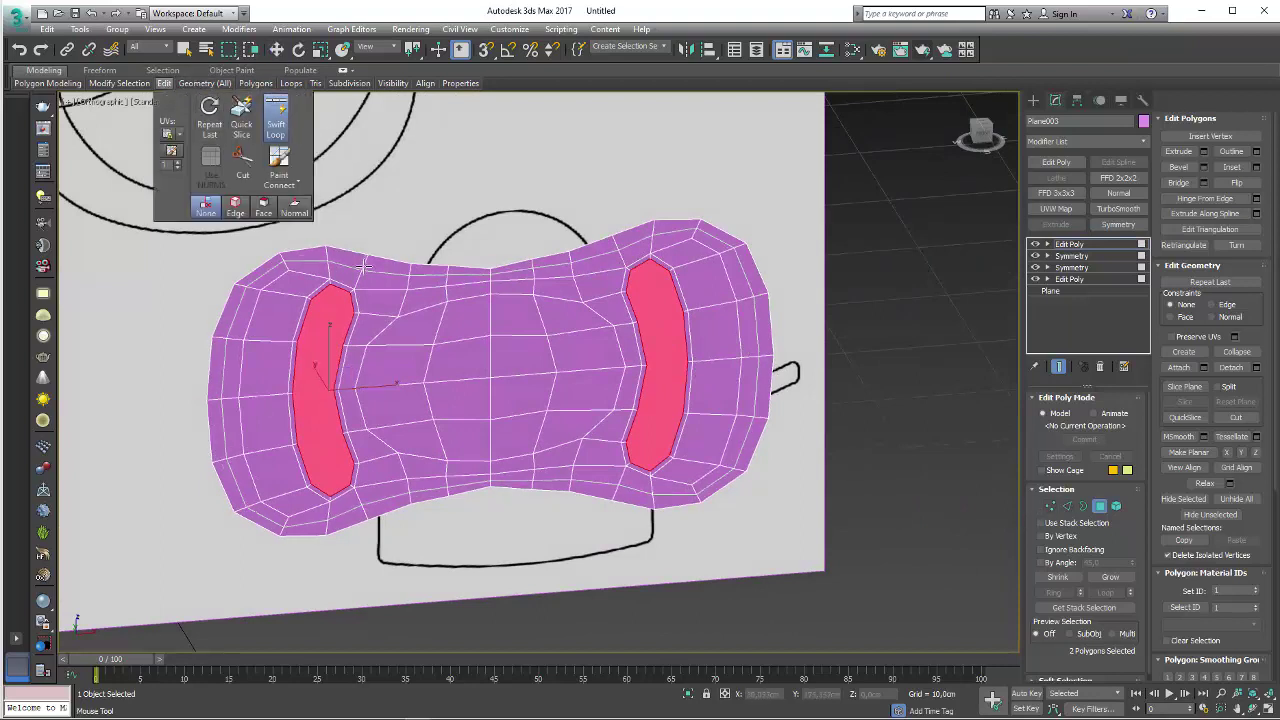
{"action": "key", "text": "2"}
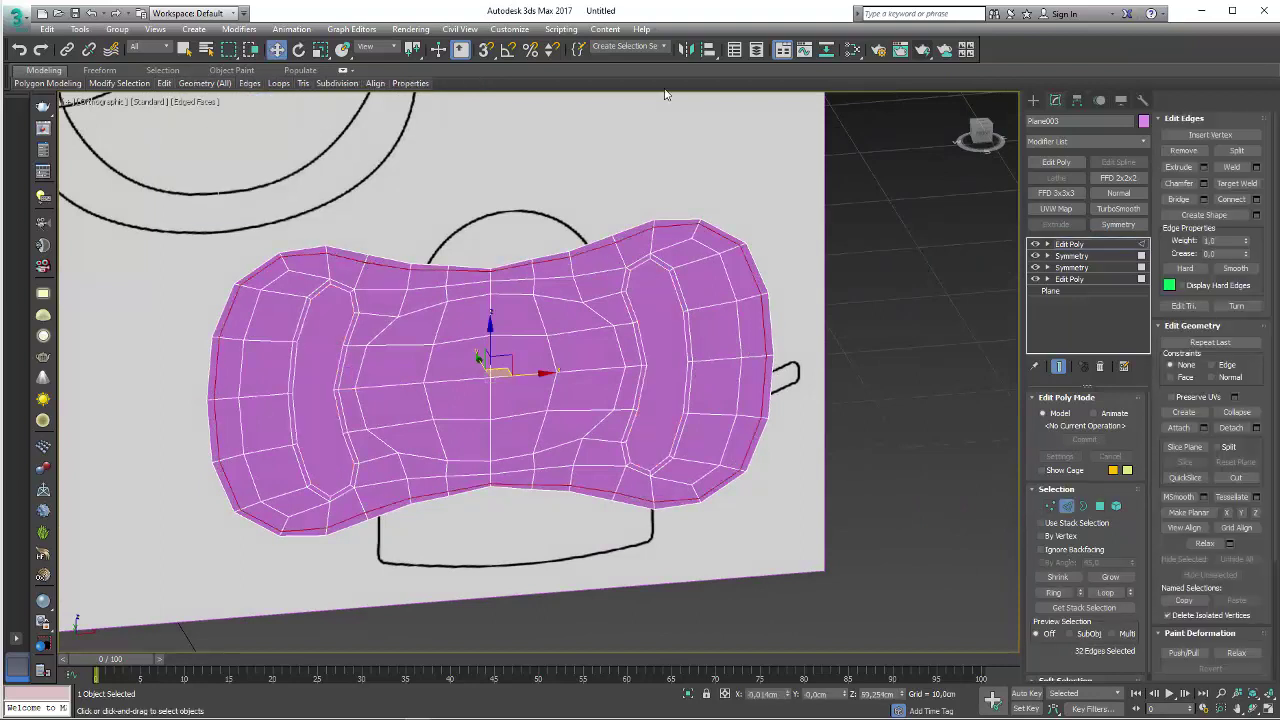
{"action": "mouse_move", "coordinate": [680, 265]}
{"action": "middle_mouse_down", "text": "alt"}
{"action": "mouse_move", "coordinate": [569, 351]}
{"action": "mouse_move", "coordinate": [617, 294]}
{"action": "mouse_move", "coordinate": [671, 317]}
{"action": "mouse_move", "coordinate": [659, 333]}
{"action": "mouse_move", "coordinate": [655, 322]}
{"action": "middle_mouse_up", "text": "alt"}
- Switch to the Front view, zoom in, and enter Vertex mode on the shield
{"action": "key", "text": "f"}
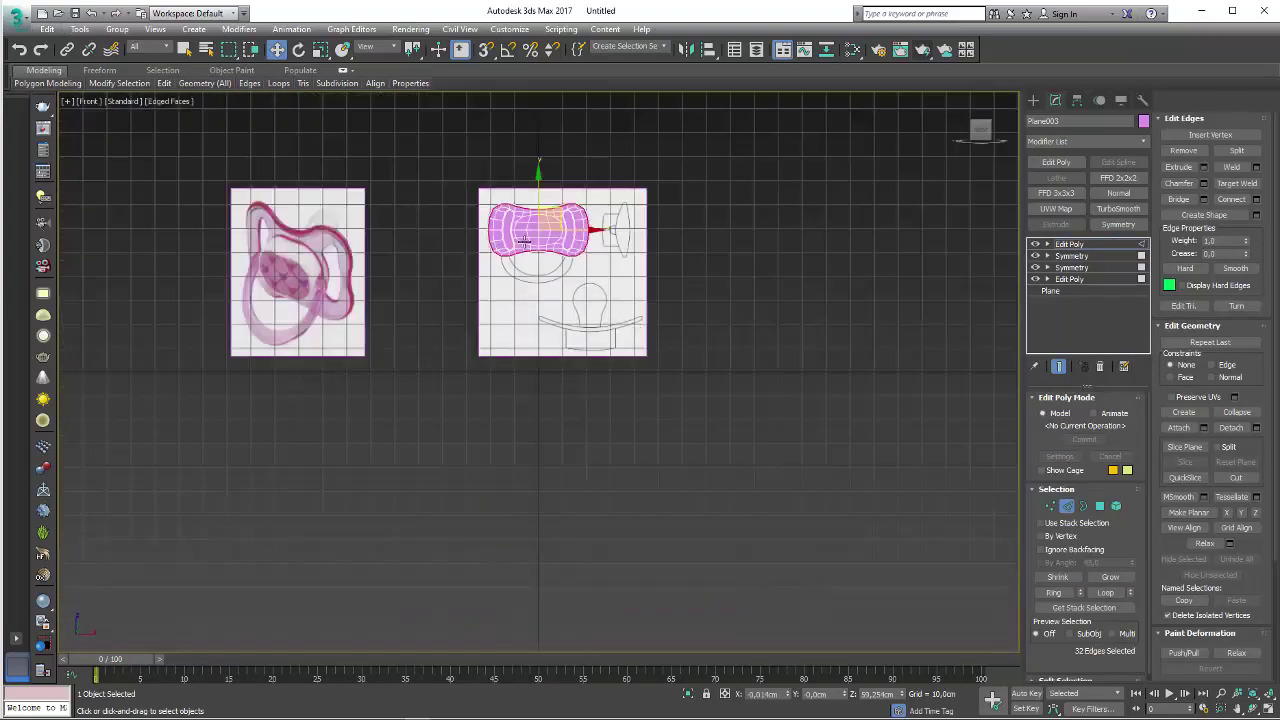
{"action": "scroll", "coordinate": [560, 300], "scroll_direction": "up", "scroll_amount": 5}
{"action": "scroll", "coordinate": [990, 420], "scroll_direction": "up", "scroll_amount": 3}
{"action": "left_click", "coordinate": [1050, 507]}
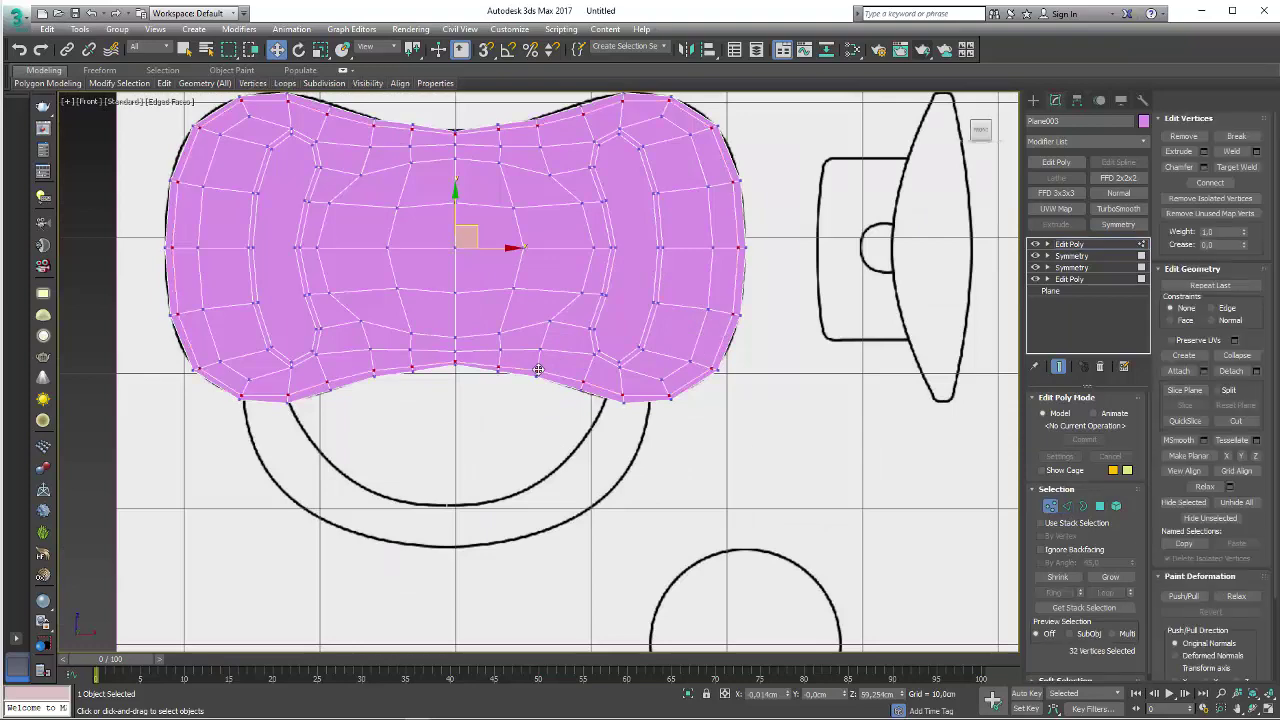
{"action": "scroll", "coordinate": [632, 391], "scroll_direction": "up", "scroll_amount": 3}
{"action": "scroll", "coordinate": [549, 392], "scroll_direction": "up", "scroll_amount": 2}
- Select and adjust the lower-edge vertices on both sides of the centre to flatten the bottom
{"action": "left_click_drag", "start_coordinate": [544, 382], "coordinate": [524, 360]}
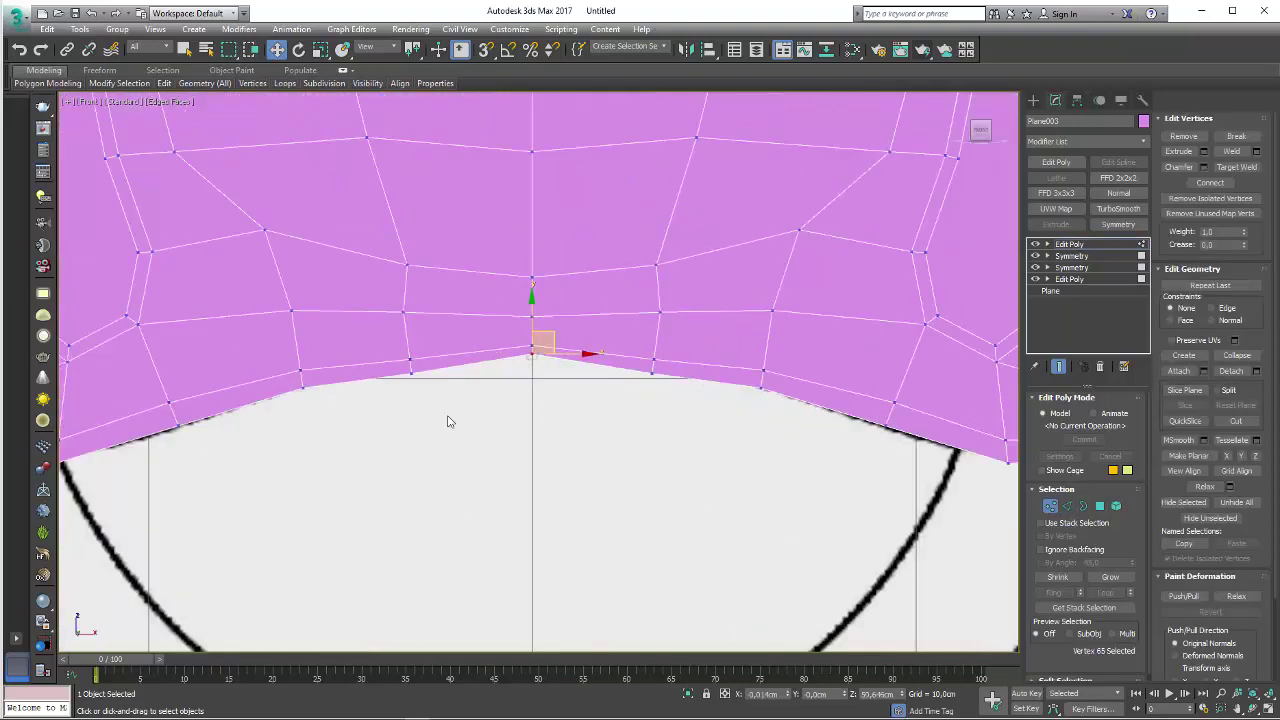
{"action": "left_click_drag", "start_coordinate": [402, 370], "coordinate": [401, 368]}
{"action": "left_click_drag", "start_coordinate": [643, 375], "coordinate": [660, 357], "text": "ctrl"}
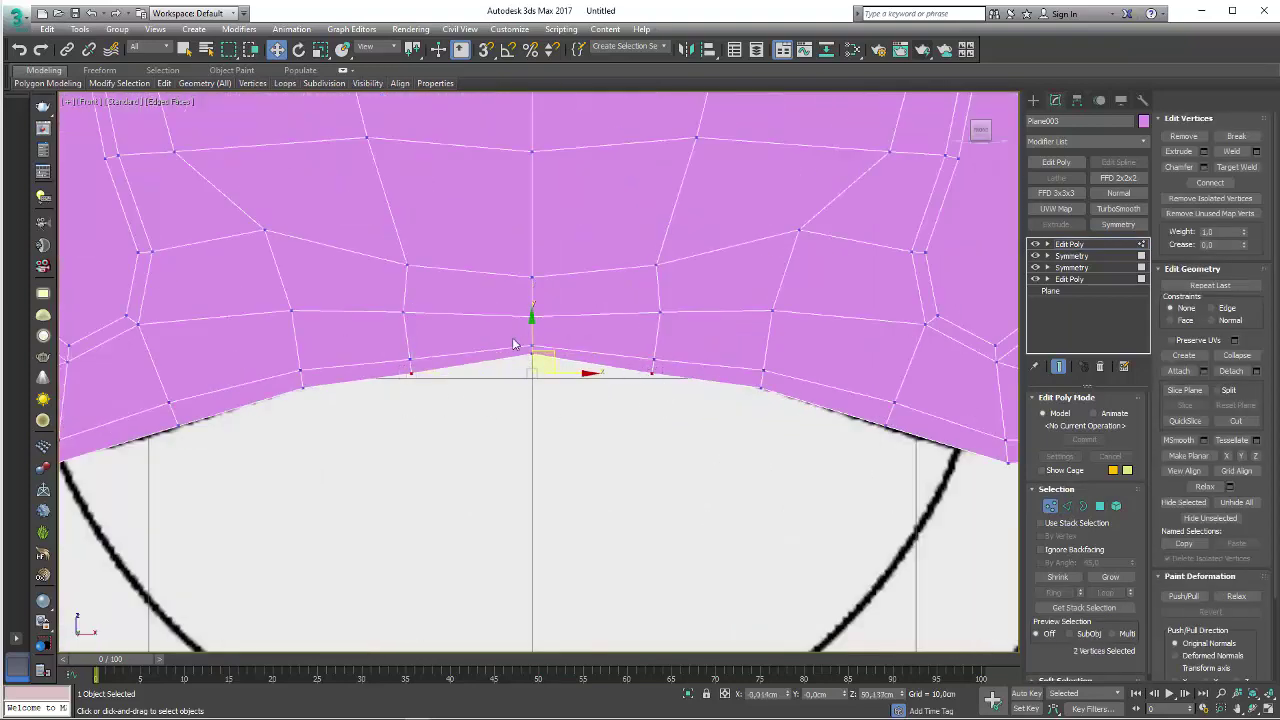
{"action": "left_click_drag", "start_coordinate": [497, 394], "coordinate": [563, 387], "text": "ctrl"}
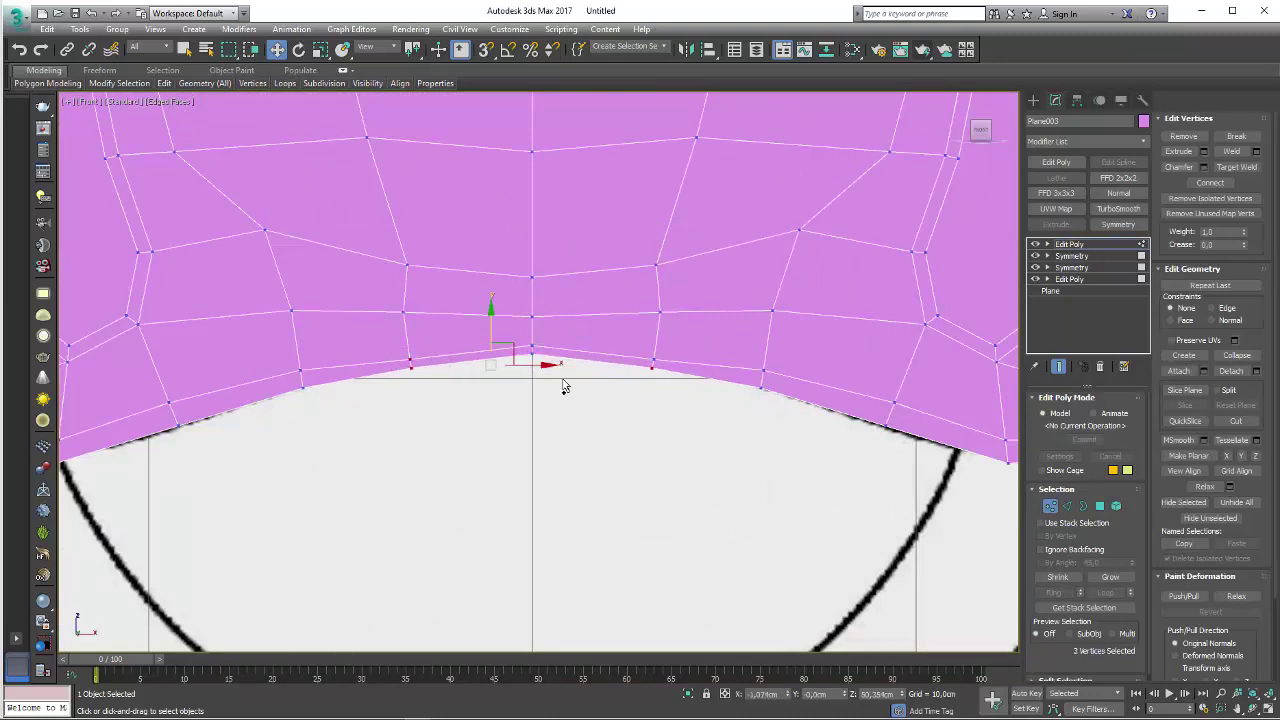
{"action": "left_click", "coordinate": [655, 366], "text": "ctrl"}
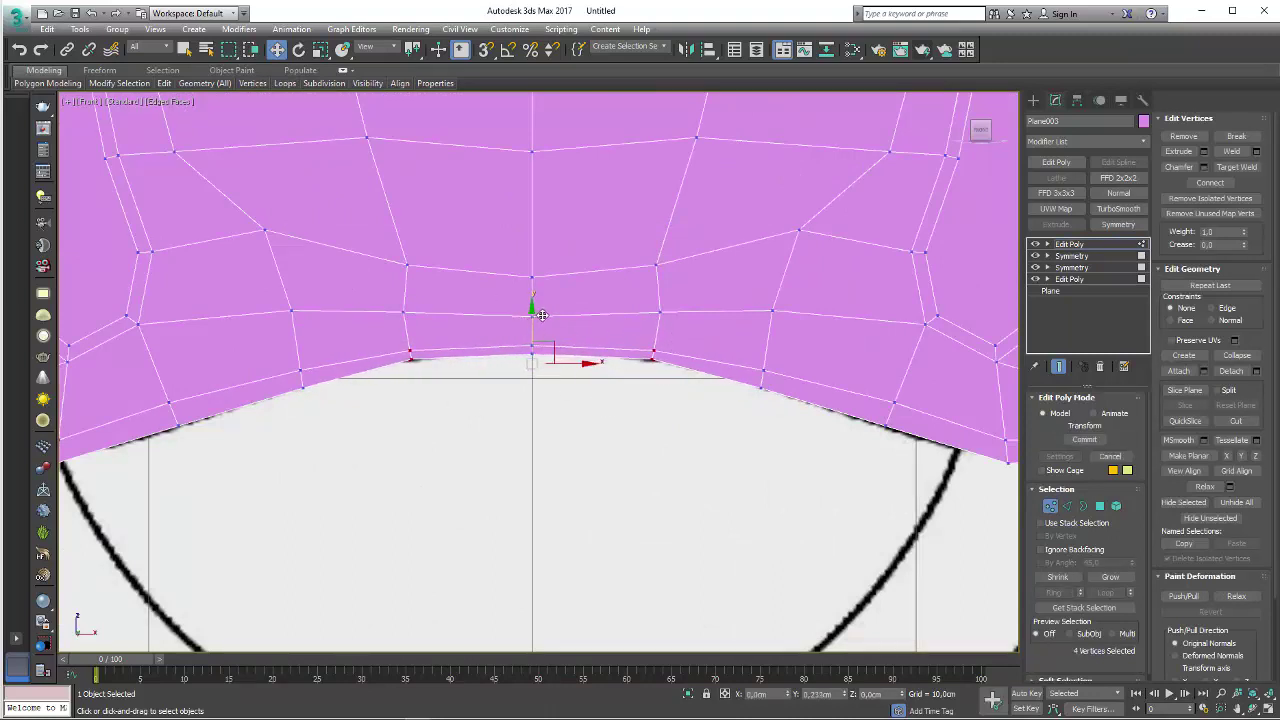
{"action": "left_click_drag", "start_coordinate": [272, 354], "coordinate": [325, 392]}
{"action": "left_click_drag", "start_coordinate": [785, 422], "coordinate": [744, 363], "text": "ctrl"}
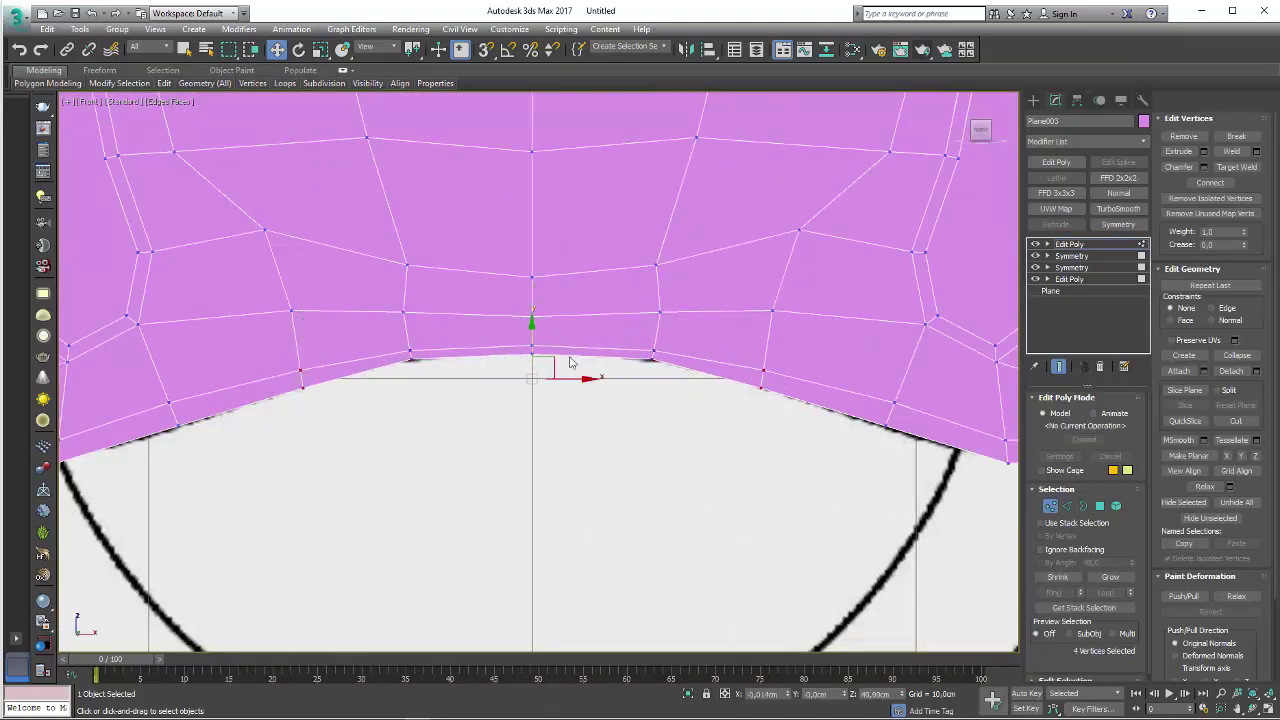
{"action": "scroll", "coordinate": [548, 305], "scroll_direction": "down", "scroll_amount": 3}
{"action": "scroll", "coordinate": [562, 270], "scroll_direction": "down", "scroll_amount": 2}
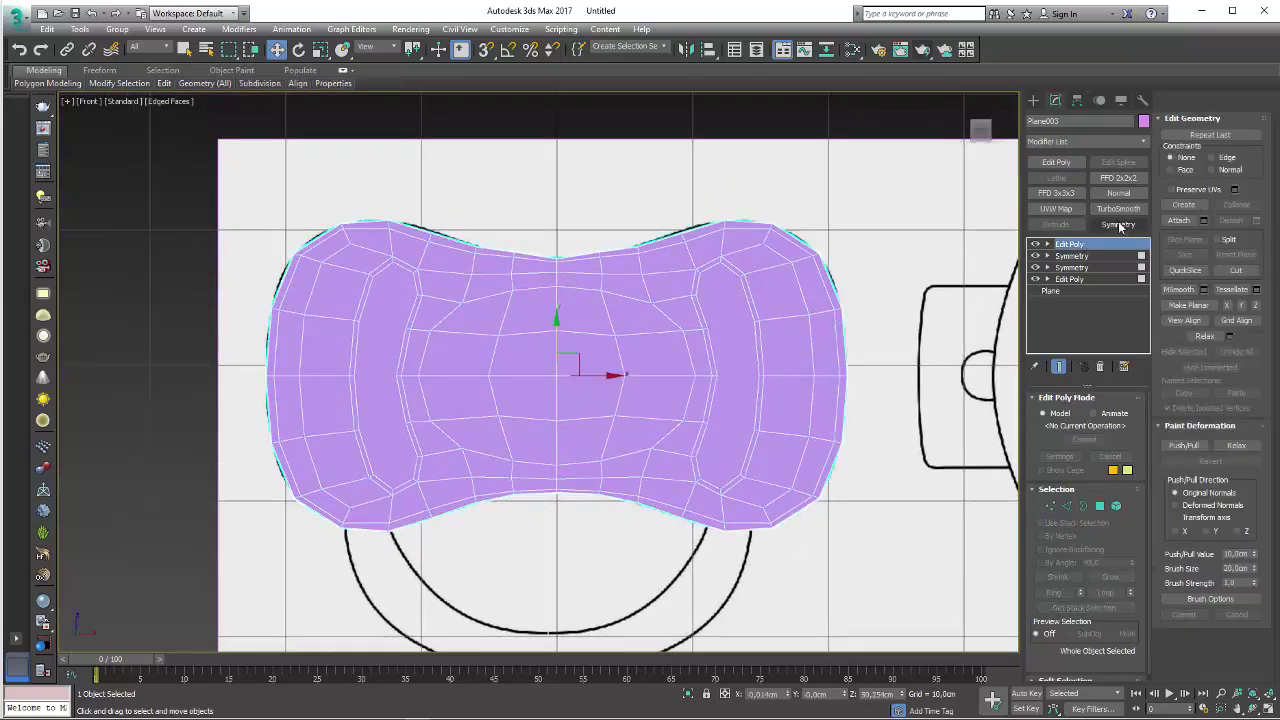
- Add a Symmetry modifier mirrored on Y with Flip, topped by a new Edit Poly
{"action": "left_click", "coordinate": [1118, 224]}
{"action": "left_click", "coordinate": [1078, 424]}
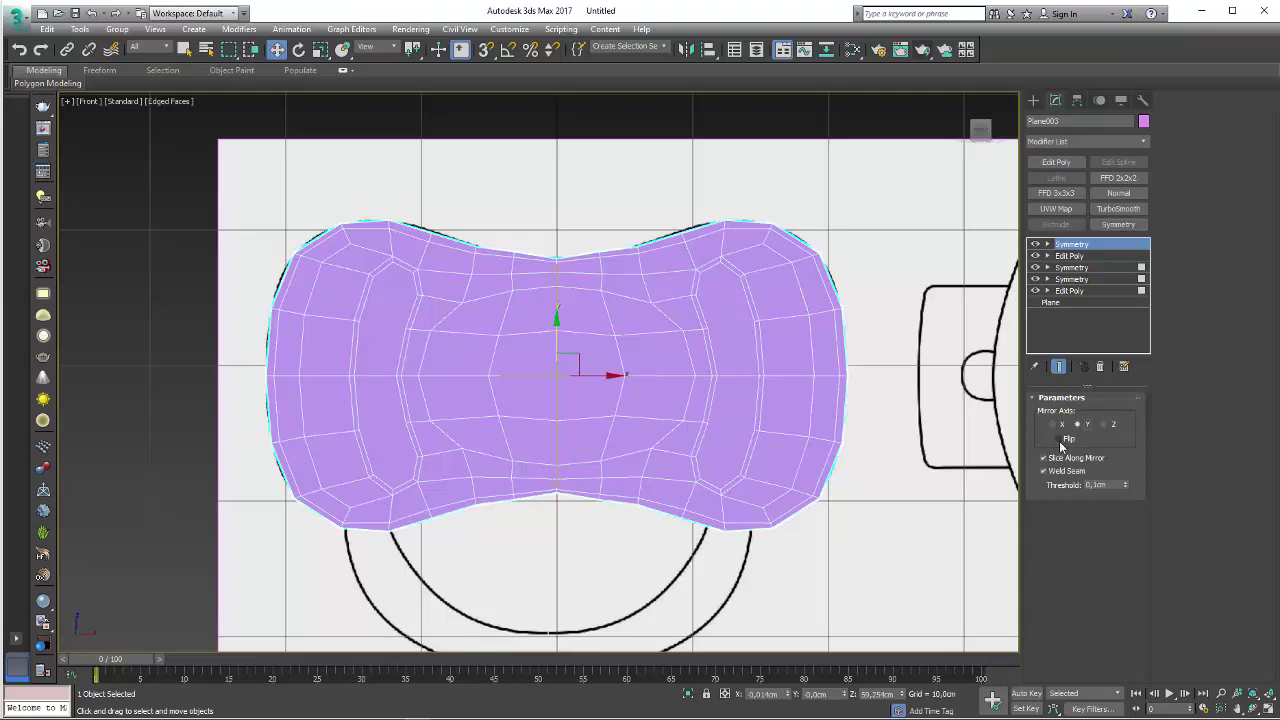
{"action": "left_click", "coordinate": [1059, 439]}
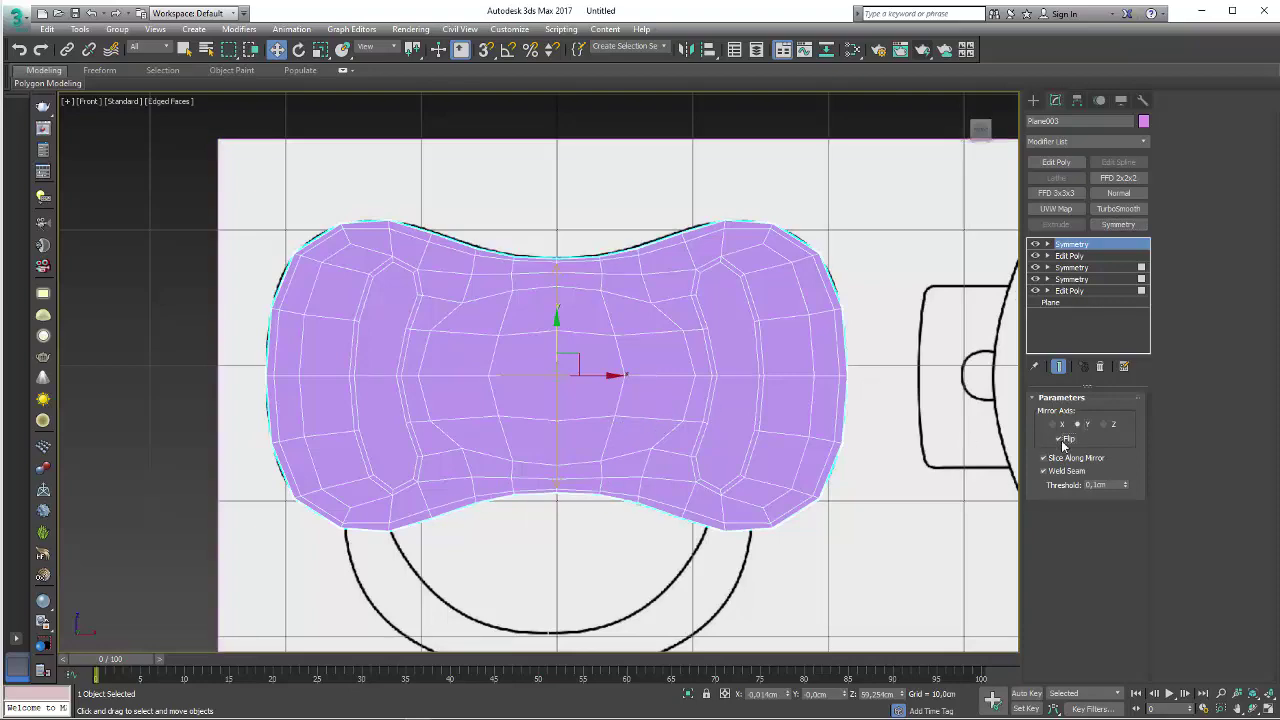
{"action": "mouse_move", "coordinate": [582, 441]}
{"action": "middle_mouse_down"}
{"action": "mouse_move", "coordinate": [666, 377]}
{"action": "mouse_move", "coordinate": [697, 438]}
{"action": "middle_mouse_up"}
{"action": "key", "text": "shift+z"}
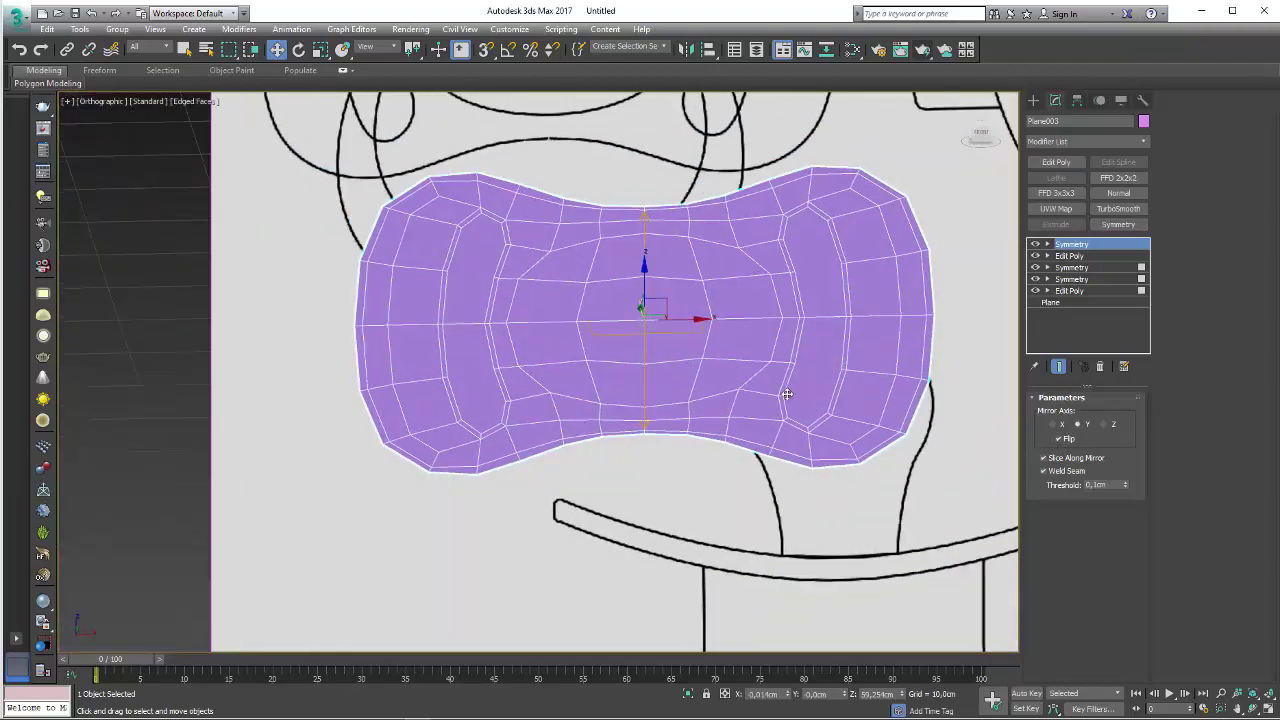
{"action": "left_click", "coordinate": [1056, 162]}
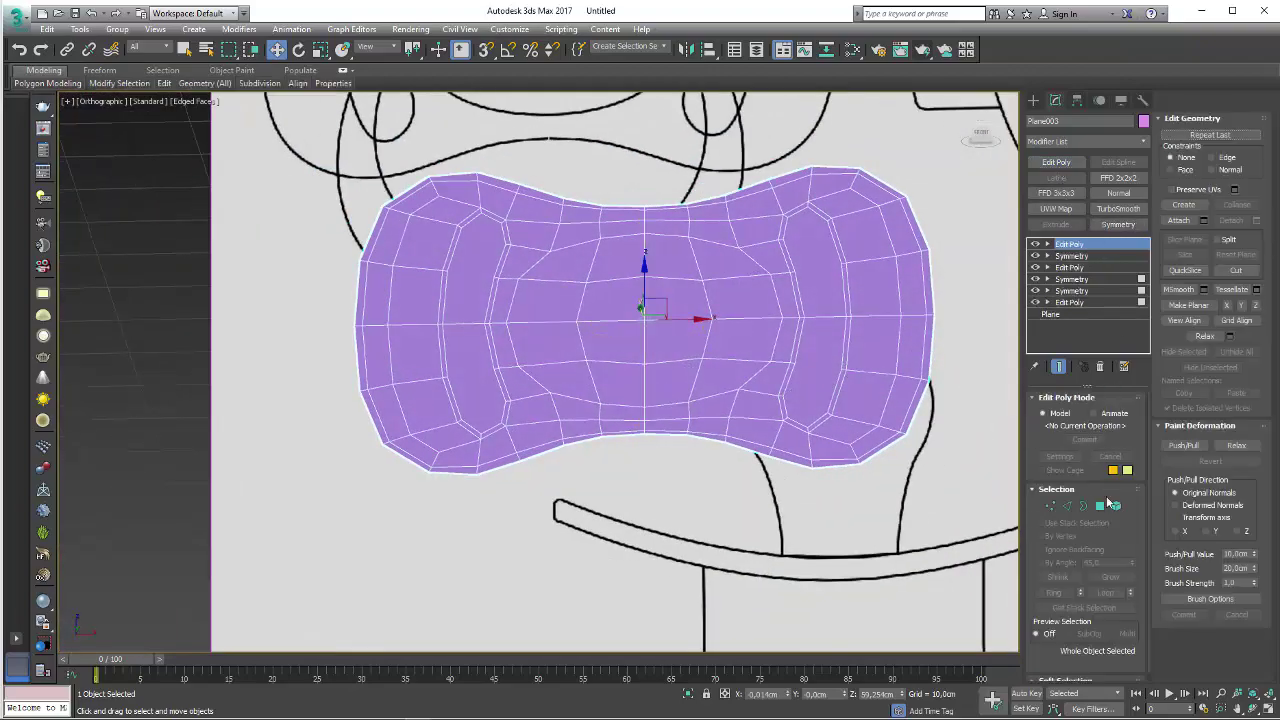
- Delete the inner polygon strips on each side to cut two vent holes, then exit Polygon mode
{"action": "key", "text": "4"}
{"action": "left_click", "coordinate": [835, 360]}
{"action": "key", "text": "Delete"}
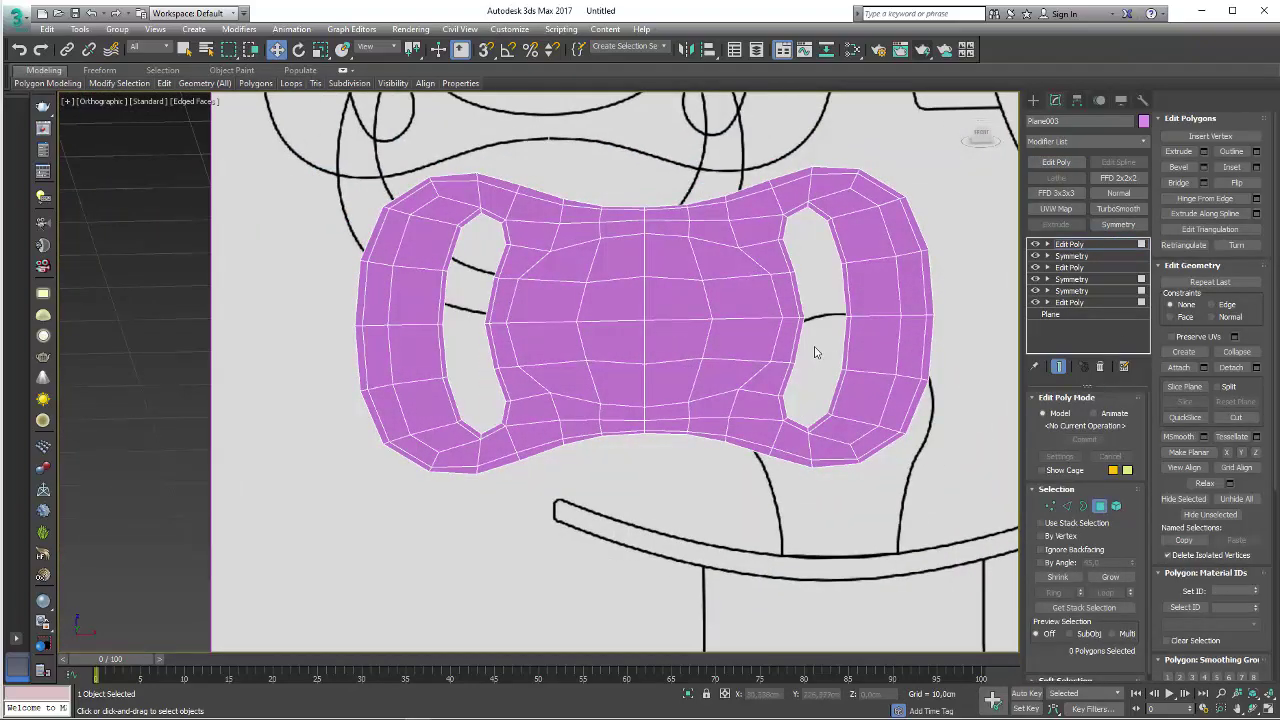
{"action": "mouse_move", "coordinate": [815, 352]}
{"action": "middle_mouse_down", "text": "alt"}
{"action": "mouse_move", "coordinate": [882, 367]}
{"action": "mouse_move", "coordinate": [766, 429]}
{"action": "mouse_move", "coordinate": [800, 400]}
{"action": "middle_mouse_up", "text": "alt"}
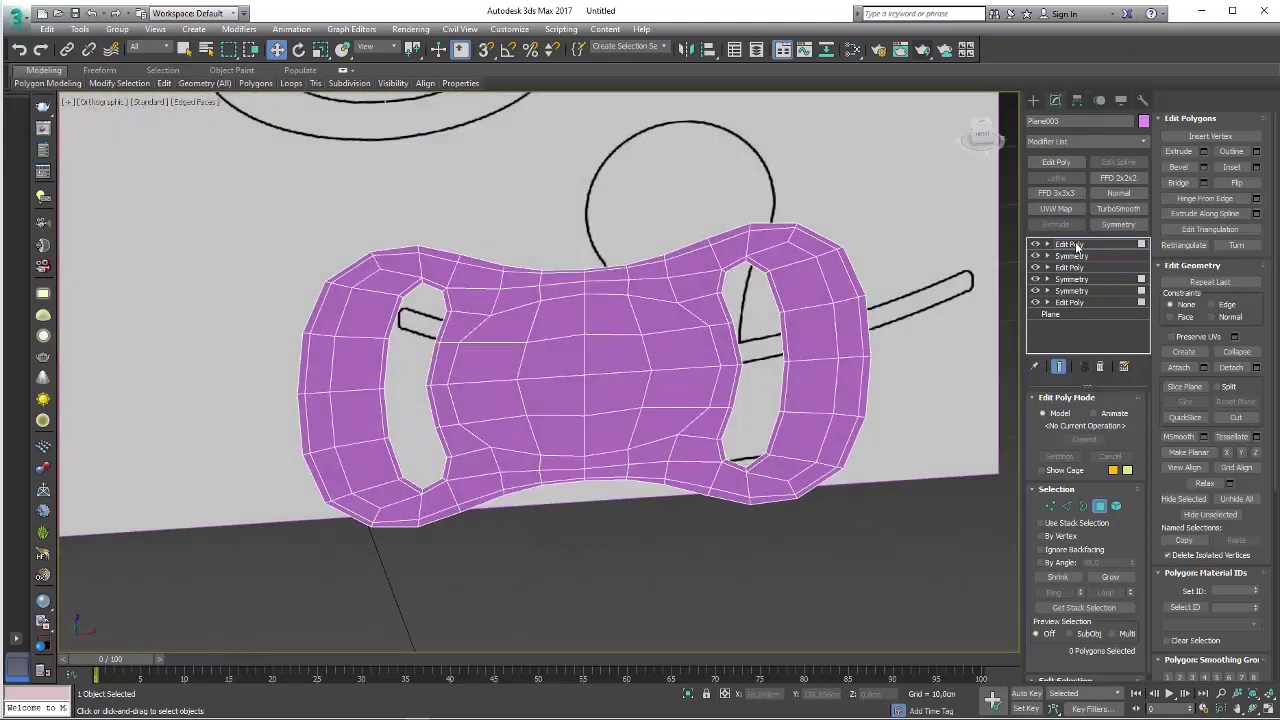
{"action": "left_click", "coordinate": [1070, 244]}
{"action": "mouse_move", "coordinate": [691, 334]}
{"action": "middle_mouse_down", "text": "alt"}
{"action": "mouse_move", "coordinate": [691, 557]}
{"action": "mouse_move", "coordinate": [692, 477]}
{"action": "mouse_move", "coordinate": [800, 329]}
{"action": "mouse_move", "coordinate": [686, 366]}
{"action": "mouse_move", "coordinate": [720, 351]}
{"action": "mouse_move", "coordinate": [745, 370]}
{"action": "mouse_move", "coordinate": [650, 360]}
{"action": "mouse_move", "coordinate": [521, 319]}
{"action": "mouse_move", "coordinate": [633, 253]}
{"action": "middle_mouse_up", "text": "alt"}
{"action": "scroll", "coordinate": [727, 386], "scroll_direction": "down", "scroll_amount": 3}
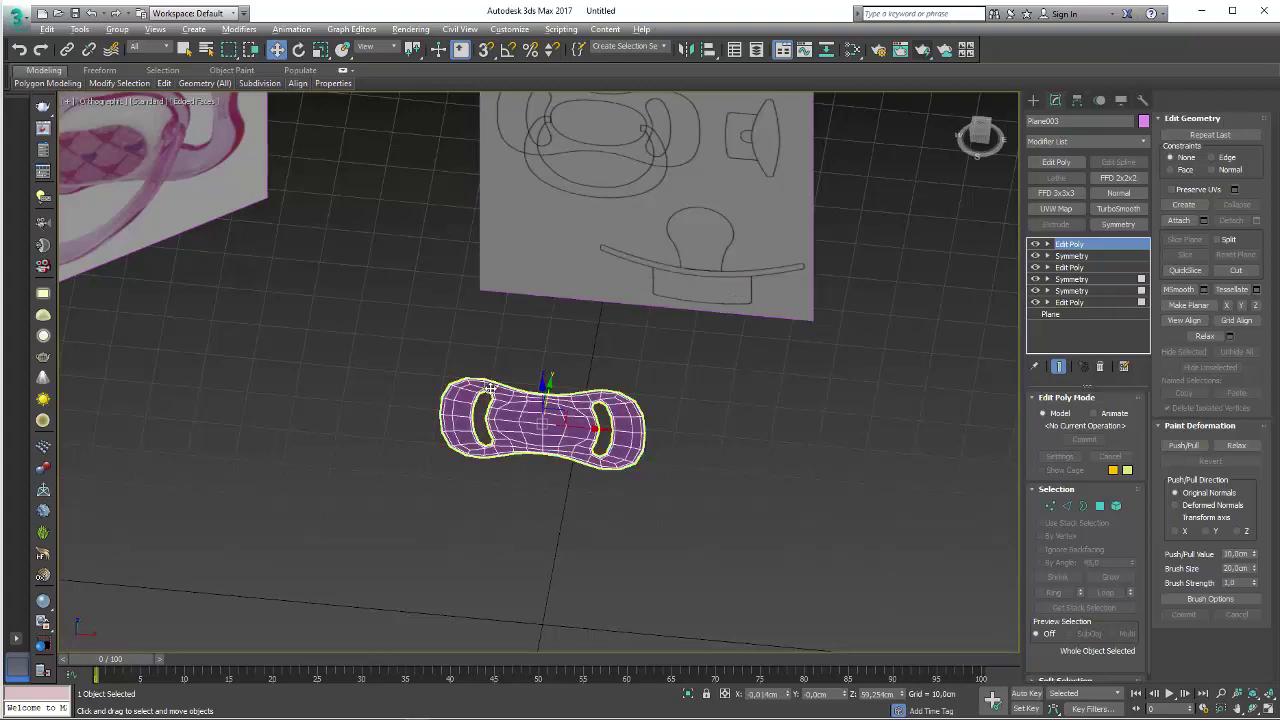
- Add a Bend modifier on the X axis with an angle of about 60.5°
{"action": "middle_click_drag", "start_coordinate": [620, 323], "coordinate": [760, 310], "text": "alt"}
{"action": "left_click", "coordinate": [1139, 148]}
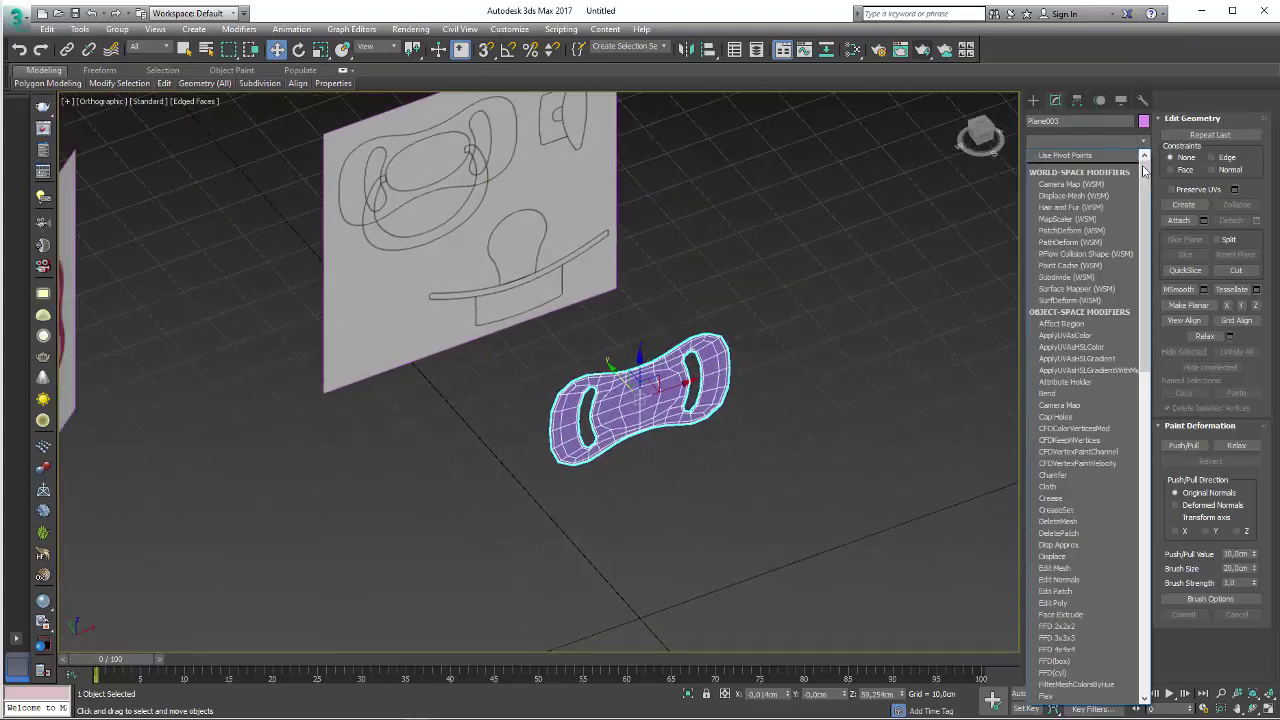
{"action": "scroll", "coordinate": [1100, 300], "scroll_direction": "down", "scroll_amount": 2}
{"action": "scroll", "coordinate": [1080, 350], "scroll_direction": "down", "scroll_amount": 3}
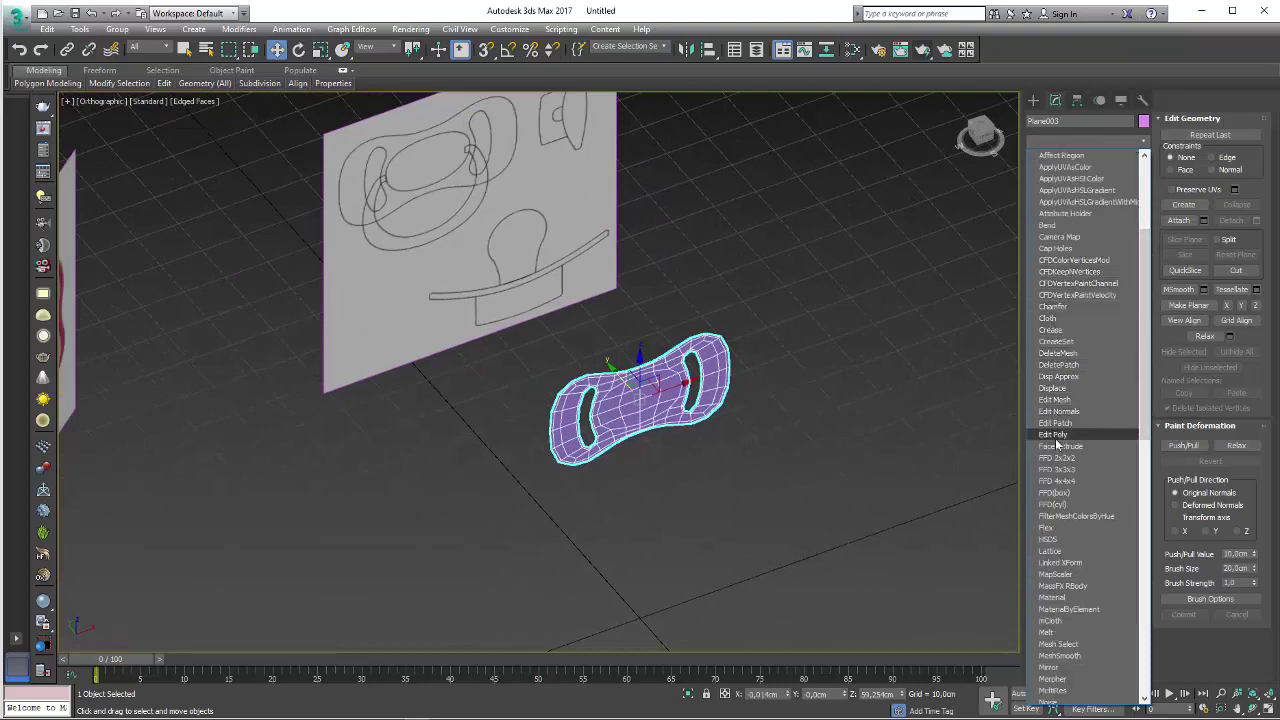
{"action": "left_click", "coordinate": [1050, 225]}
{"action": "key", "text": "z"}
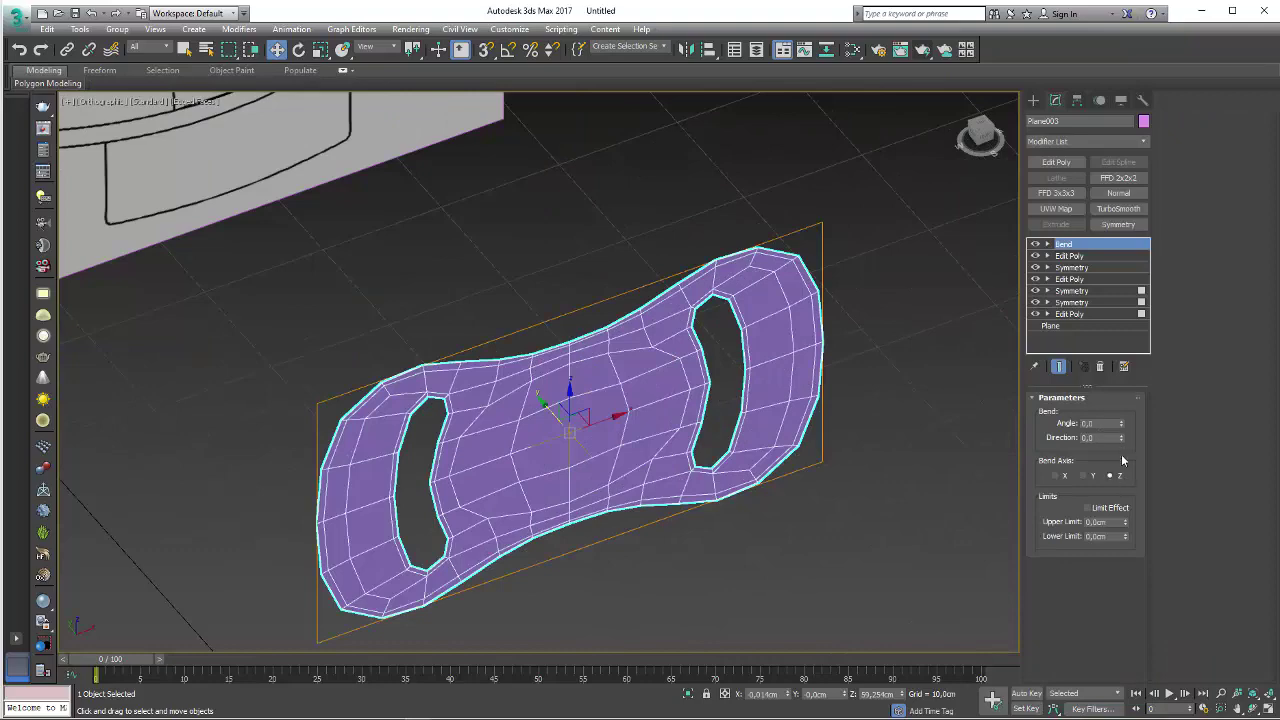
{"action": "left_click_drag", "start_coordinate": [1122, 427], "coordinate": [1122, 410]}
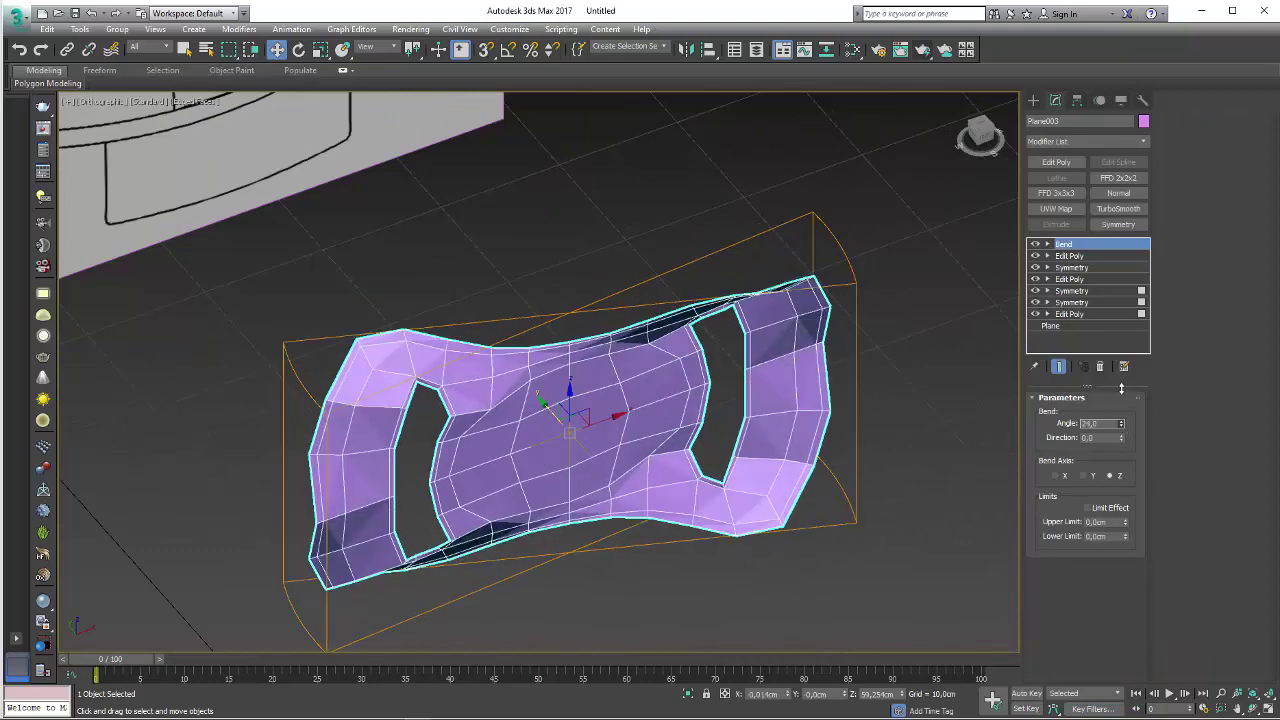
{"action": "left_click", "coordinate": [1056, 477]}
{"action": "left_click_drag", "start_coordinate": [1121, 428], "coordinate": [1161, 374]}
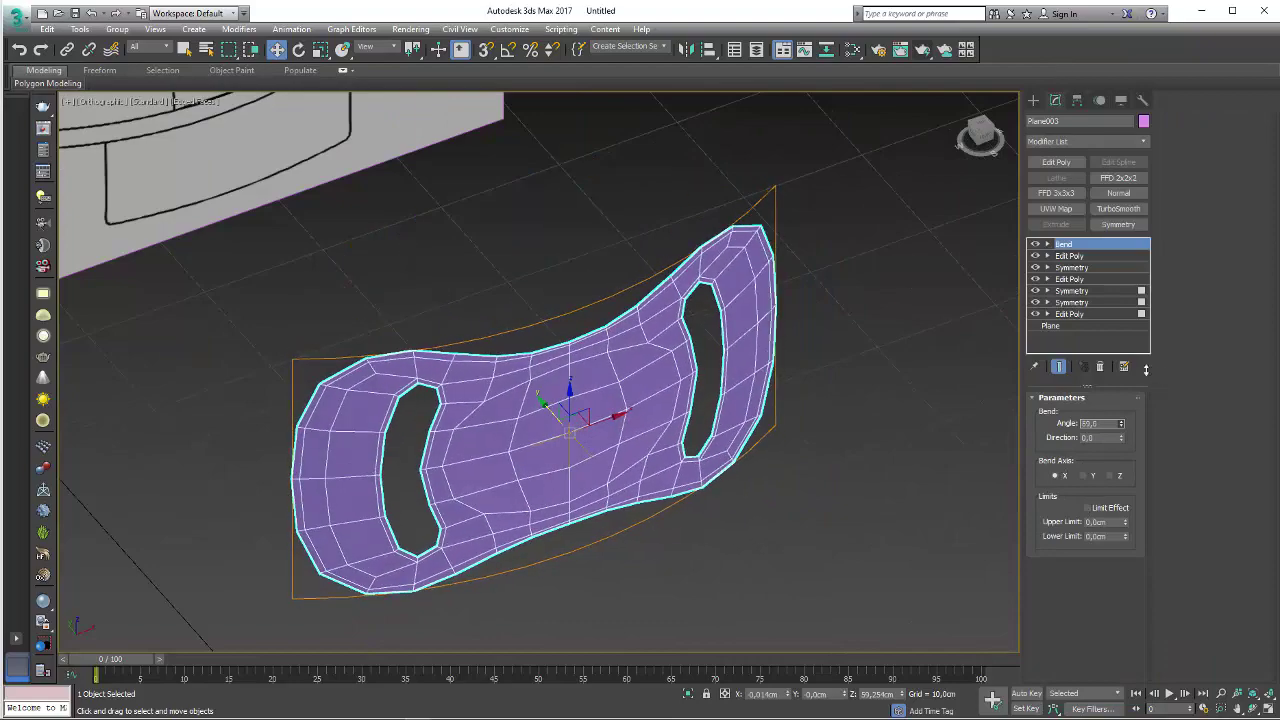
{"action": "middle_click_drag", "start_coordinate": [650, 420], "coordinate": [786, 396], "text": "alt"}
{"action": "left_click_drag", "start_coordinate": [1124, 425], "coordinate": [1124, 440]}
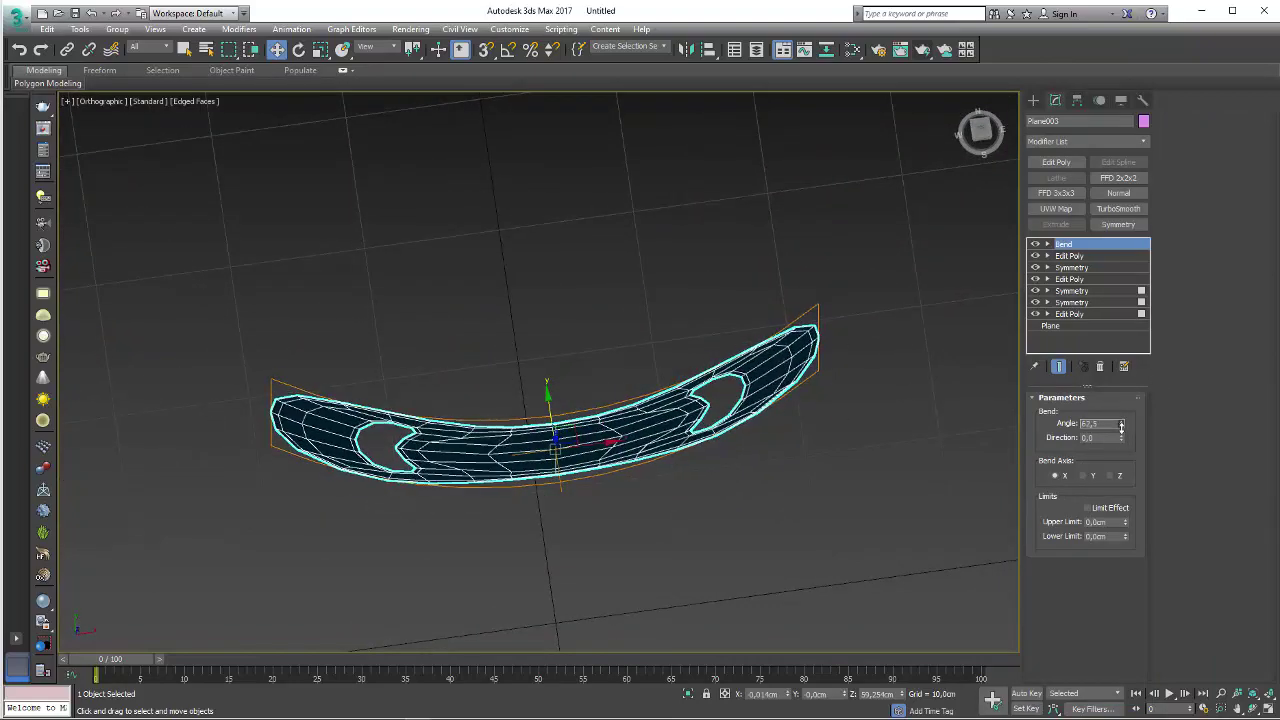
{"action": "mouse_move", "coordinate": [732, 429]}
{"action": "middle_mouse_down", "text": "alt"}
{"action": "mouse_move", "coordinate": [604, 372]}
{"action": "mouse_move", "coordinate": [760, 330]}
{"action": "middle_mouse_up", "text": "alt"}
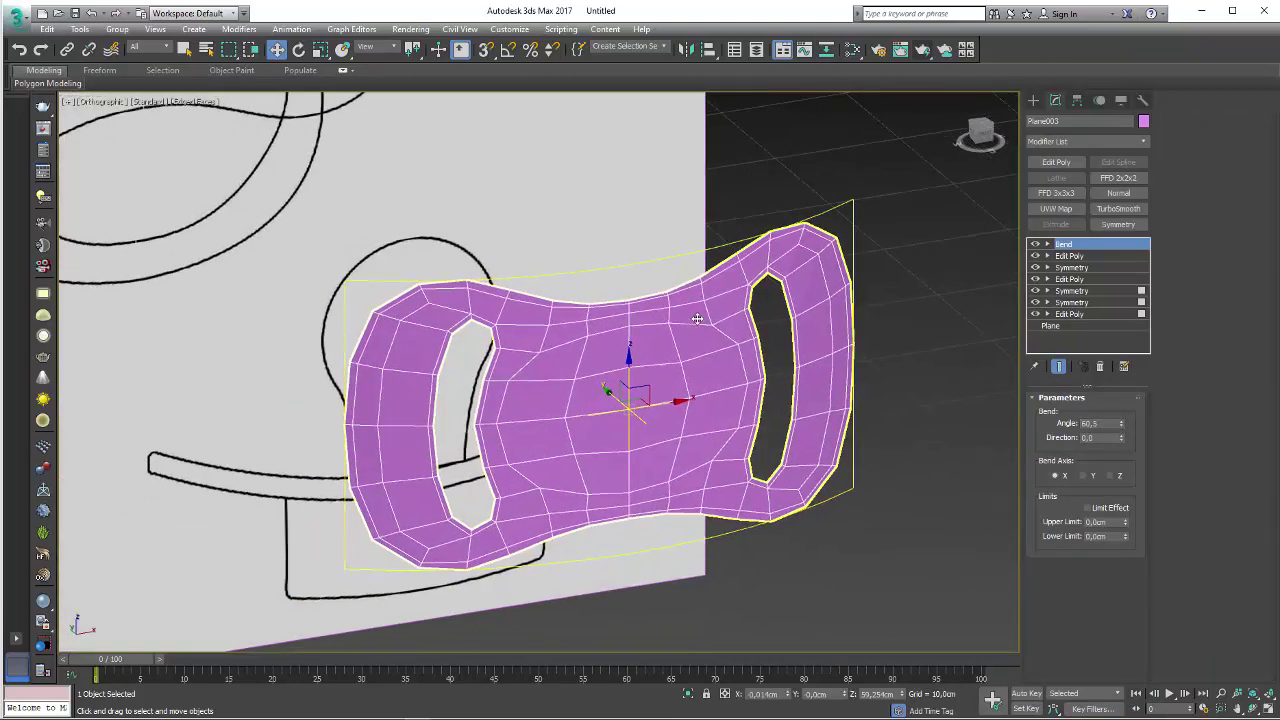
- Add an Edit Poly layer, then a Shell modifier with Outer Amount 1.02 cm
{"action": "left_click", "coordinate": [1053, 162]}
{"action": "mouse_move", "coordinate": [700, 420]}
{"action": "middle_mouse_down", "text": "alt"}
{"action": "mouse_move", "coordinate": [804, 396]}
{"action": "mouse_move", "coordinate": [717, 386]}
{"action": "mouse_move", "coordinate": [642, 414]}
{"action": "middle_mouse_up", "text": "alt"}
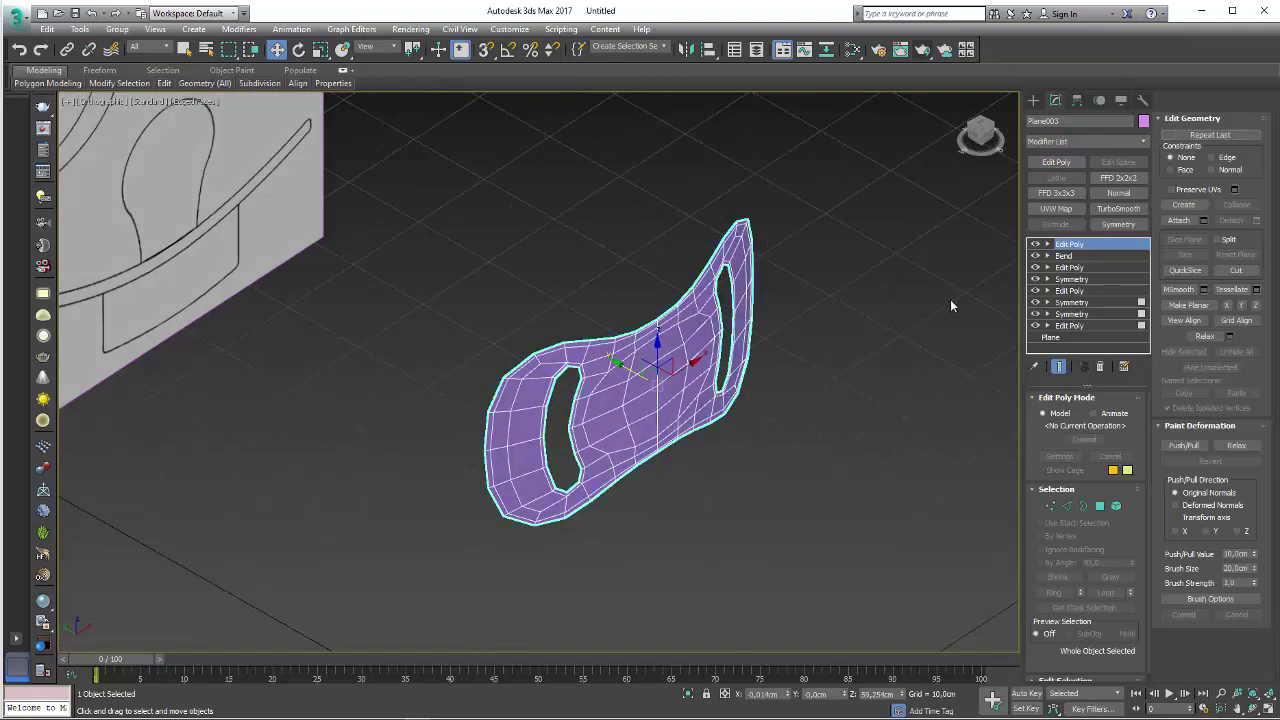
{"action": "left_click", "coordinate": [1132, 141]}
{"action": "scroll", "coordinate": [1072, 450], "scroll_direction": "down", "scroll_amount": 10}
{"action": "scroll", "coordinate": [1072, 500], "scroll_direction": "down", "scroll_amount": 5}
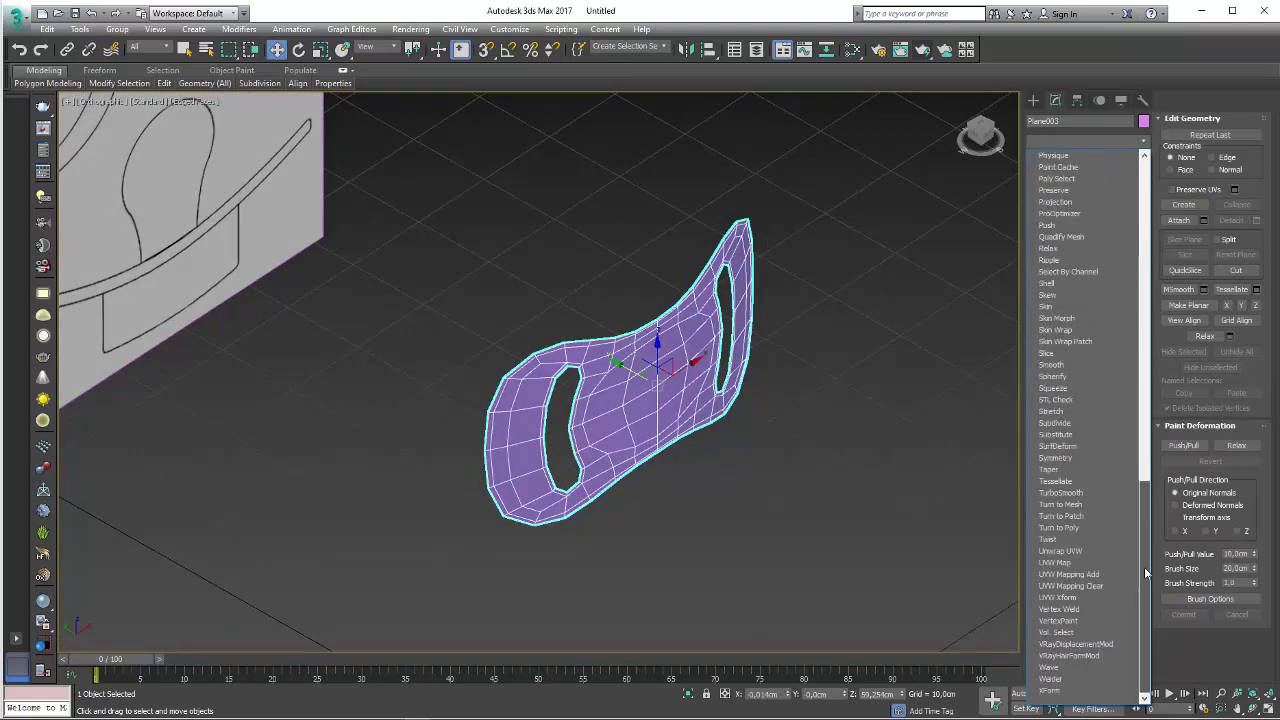
{"action": "left_click", "coordinate": [1048, 284]}
{"action": "middle_click_drag", "start_coordinate": [847, 332], "coordinate": [890, 348], "text": "alt"}
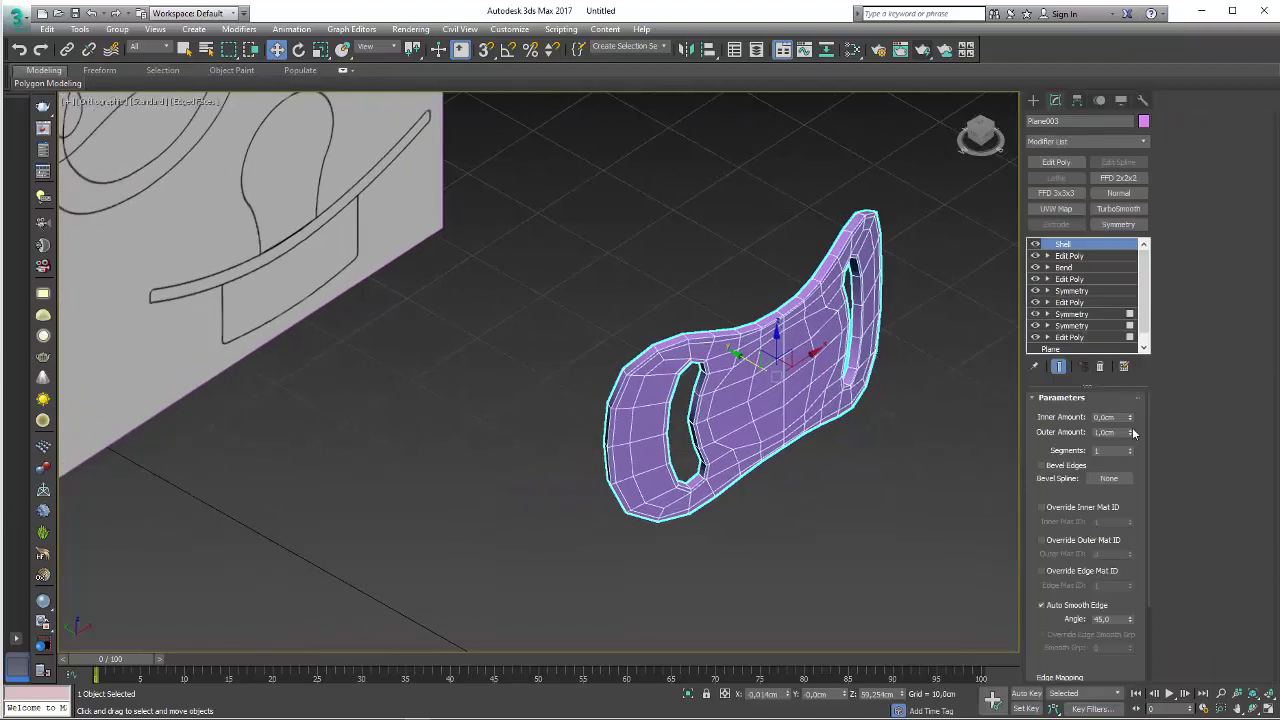
{"action": "left_click_drag", "start_coordinate": [1131, 437], "coordinate": [1129, 420]}
{"action": "mouse_move", "coordinate": [824, 395]}
{"action": "middle_mouse_down", "text": "alt"}
{"action": "mouse_move", "coordinate": [817, 448]}
{"action": "mouse_move", "coordinate": [686, 366]}
{"action": "mouse_move", "coordinate": [814, 371]}
{"action": "mouse_move", "coordinate": [819, 407]}
{"action": "mouse_move", "coordinate": [771, 371]}
{"action": "mouse_move", "coordinate": [707, 366]}
{"action": "mouse_move", "coordinate": [846, 300]}
{"action": "middle_mouse_up", "text": "alt"}
{"action": "scroll", "coordinate": [771, 371], "scroll_direction": "up", "scroll_amount": 2}
{"action": "scroll", "coordinate": [803, 363], "scroll_direction": "up", "scroll_amount": 2}
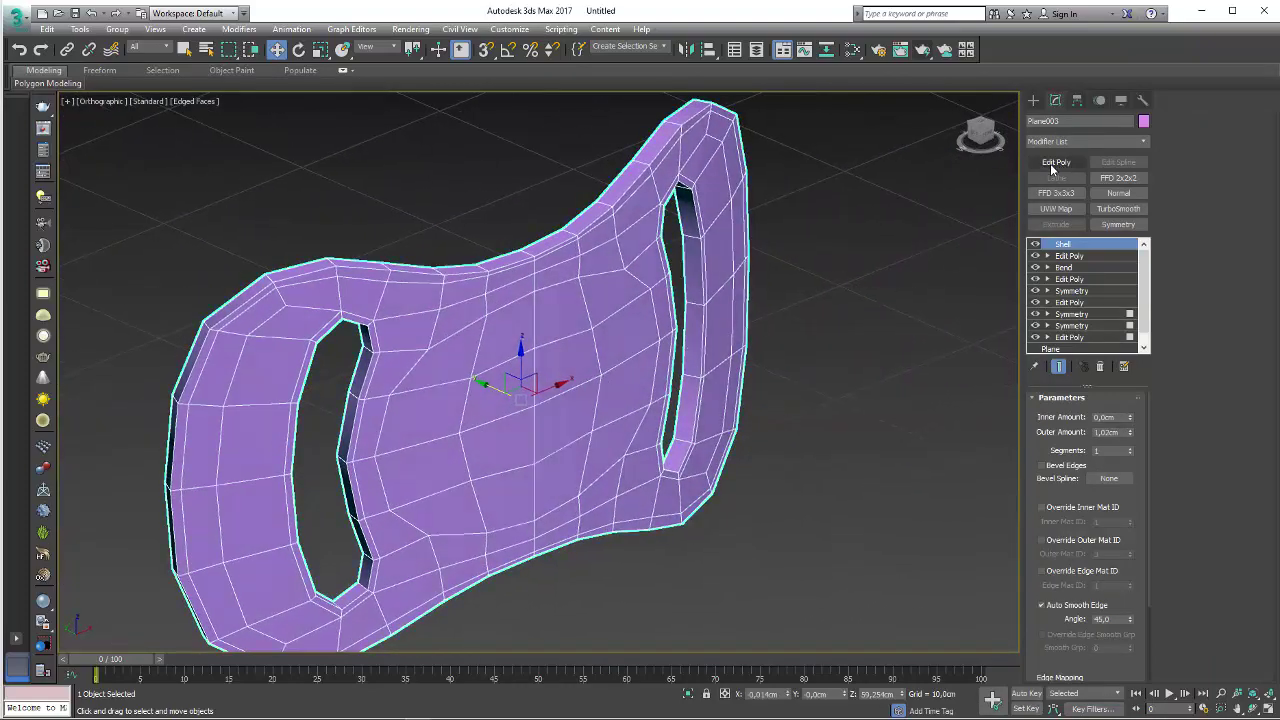
- Enter Vertex mode above the Shell, clear the vertex selection, then switch to Border mode
{"action": "left_click", "coordinate": [1051, 507]}
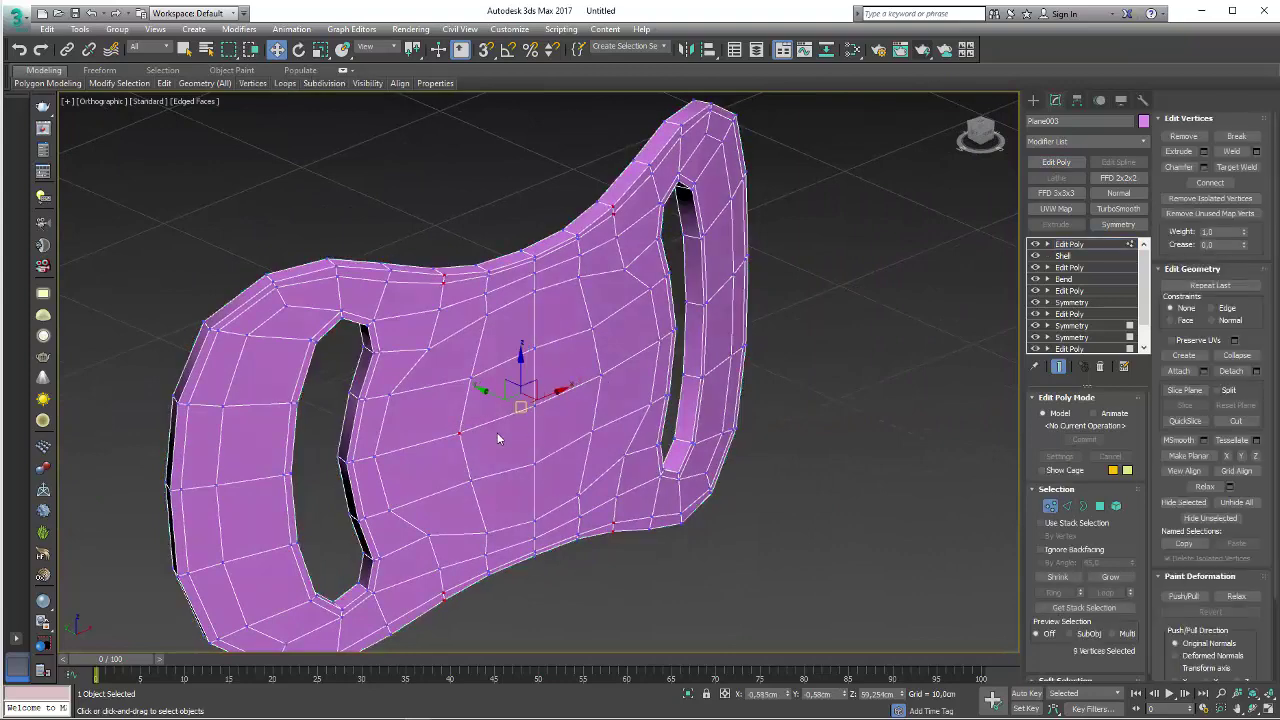
{"action": "left_click", "coordinate": [537, 436]}
{"action": "left_click", "coordinate": [461, 436]}
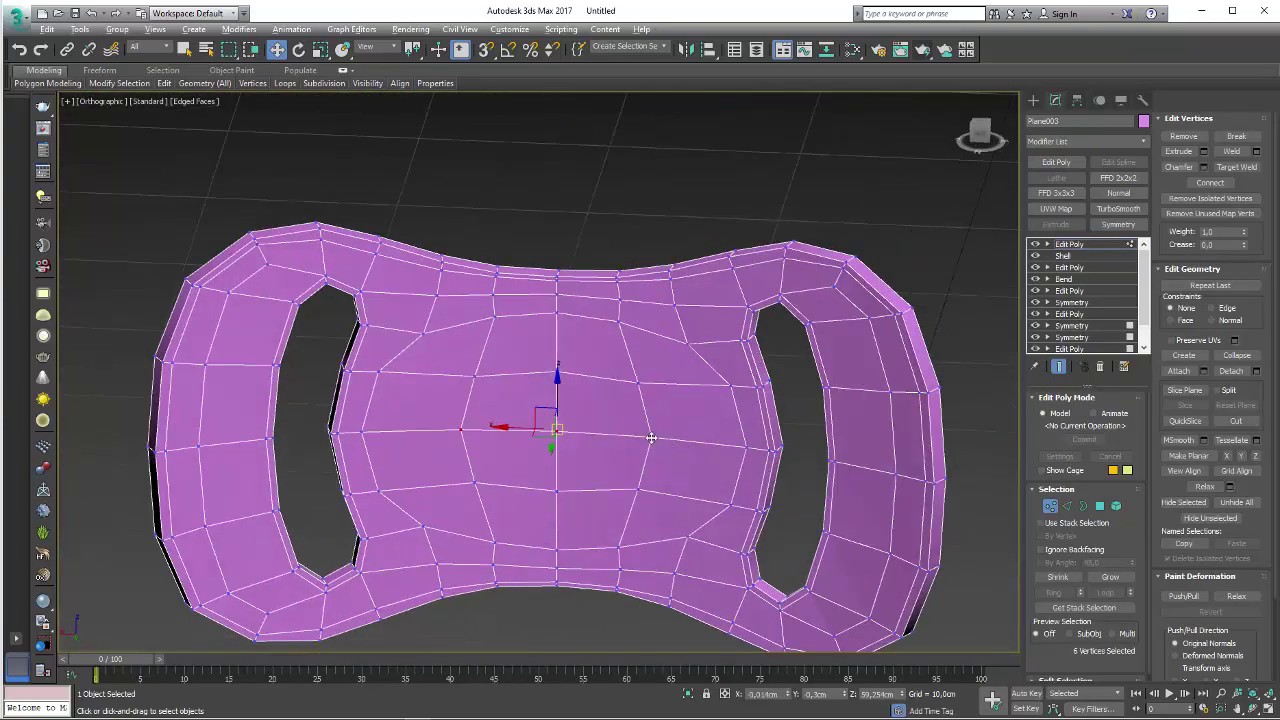
{"action": "left_click", "coordinate": [651, 438], "text": "alt"}
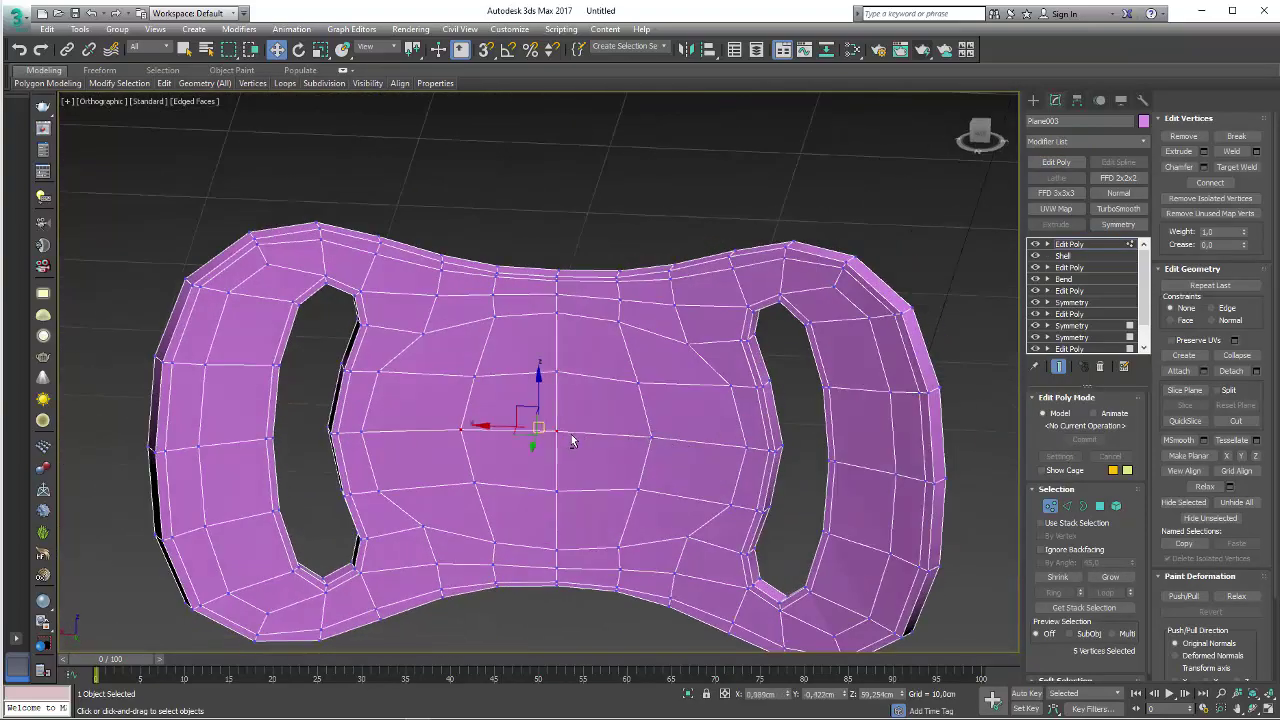
{"action": "left_click", "coordinate": [459, 431], "text": "alt"}
{"action": "mouse_move", "coordinate": [700, 400]}
{"action": "middle_mouse_down", "text": "alt"}
{"action": "mouse_move", "coordinate": [671, 408]}
{"action": "mouse_move", "coordinate": [698, 414]}
{"action": "middle_mouse_up", "text": "alt"}
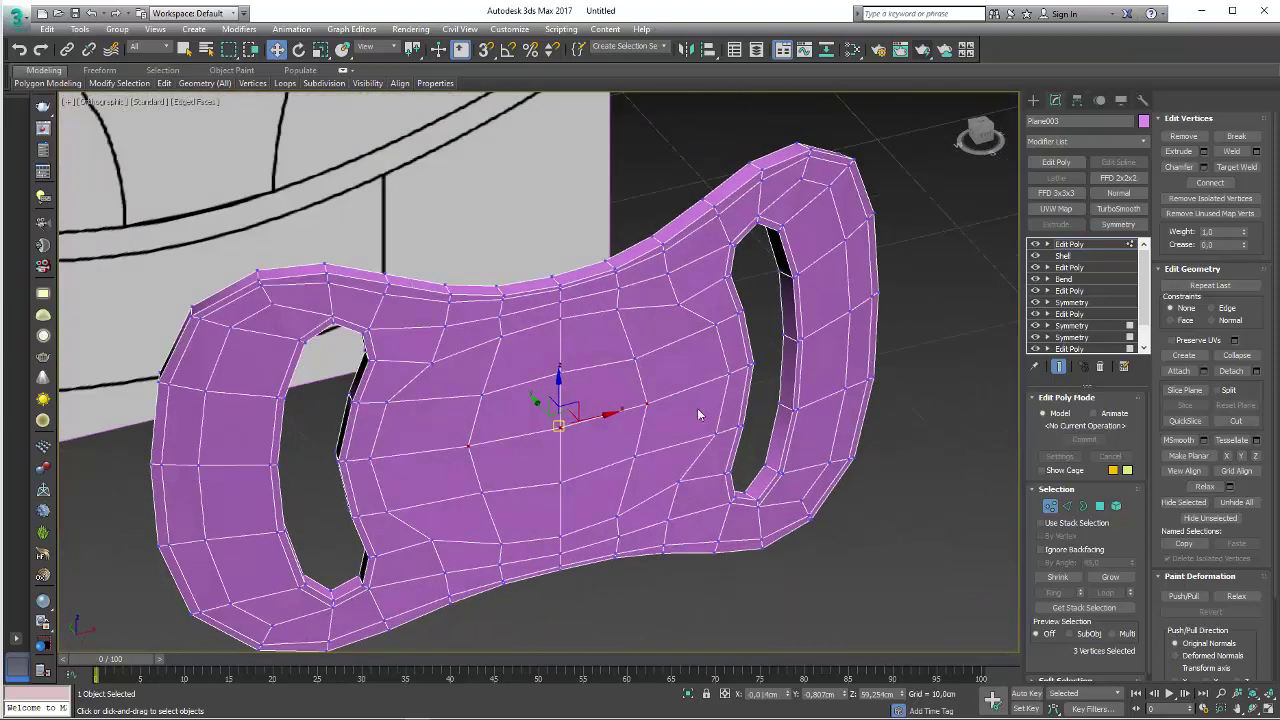
{"action": "left_click", "coordinate": [1088, 507]}
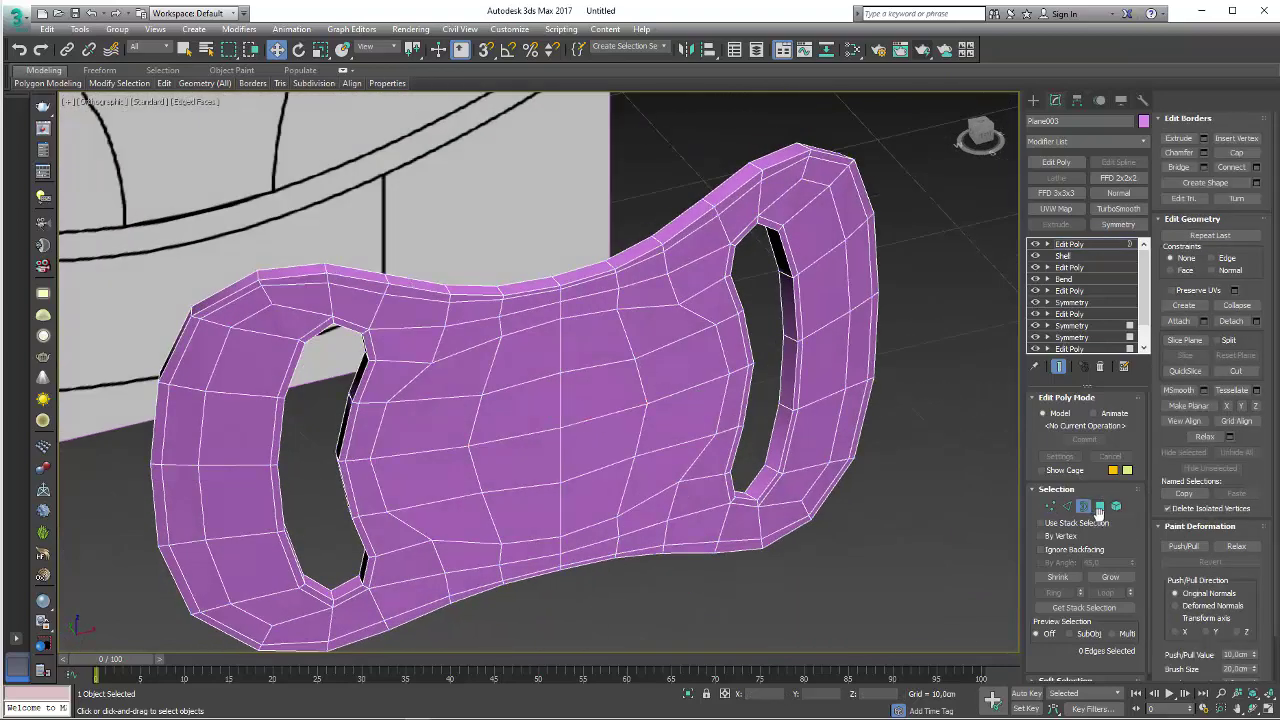
- Select the 16 central front faces of the shield by shrinking then growing the selection
{"action": "left_click", "coordinate": [1099, 506]}
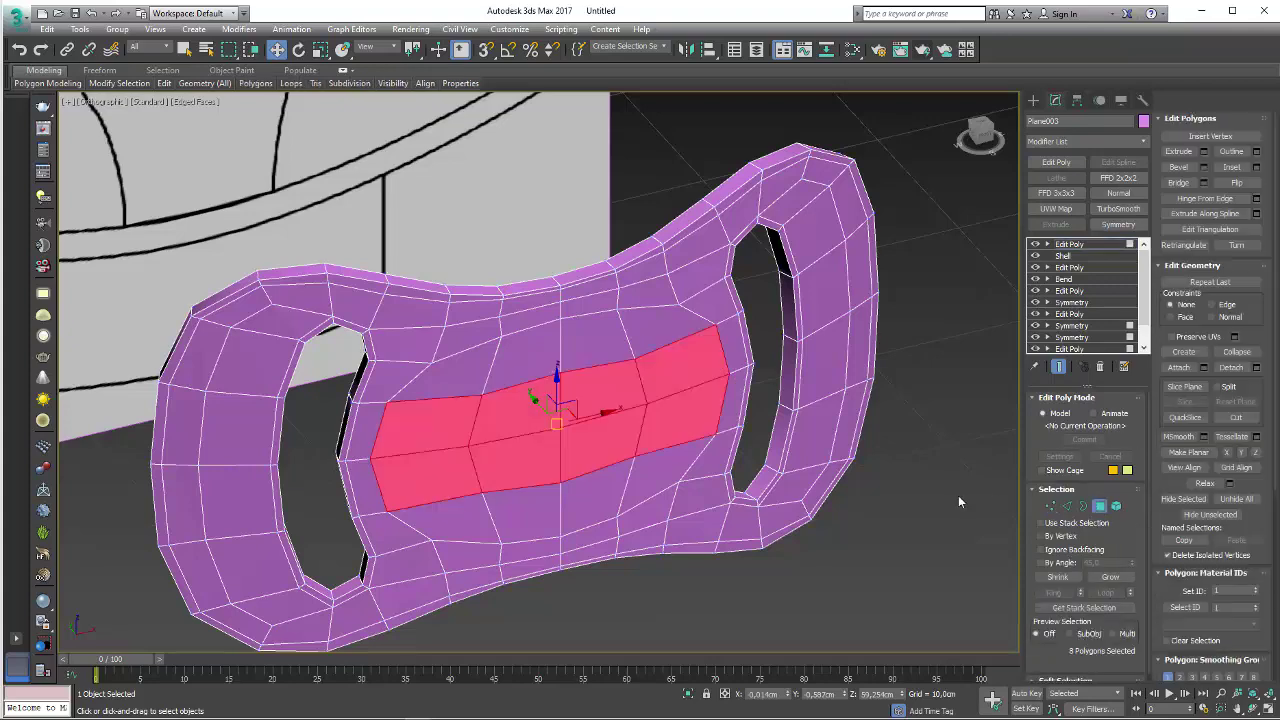
{"action": "middle_click_drag", "start_coordinate": [958, 495], "coordinate": [897, 469], "text": "alt"}
{"action": "left_click_drag", "start_coordinate": [724, 385], "coordinate": [700, 470], "text": "alt"}
{"action": "left_click_drag", "start_coordinate": [440, 520], "coordinate": [424, 358], "text": "alt"}
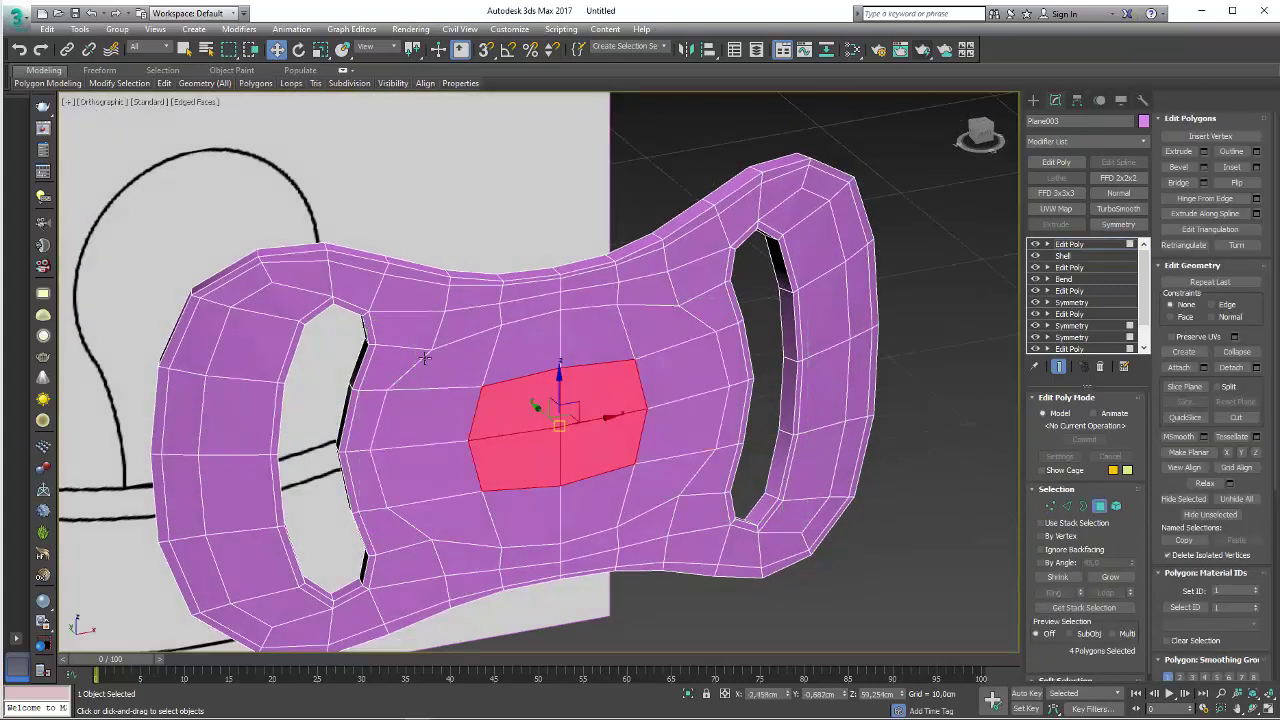
{"action": "left_click", "coordinate": [1093, 578]}
{"action": "middle_click_drag", "start_coordinate": [850, 395], "coordinate": [860, 353], "text": "alt"}
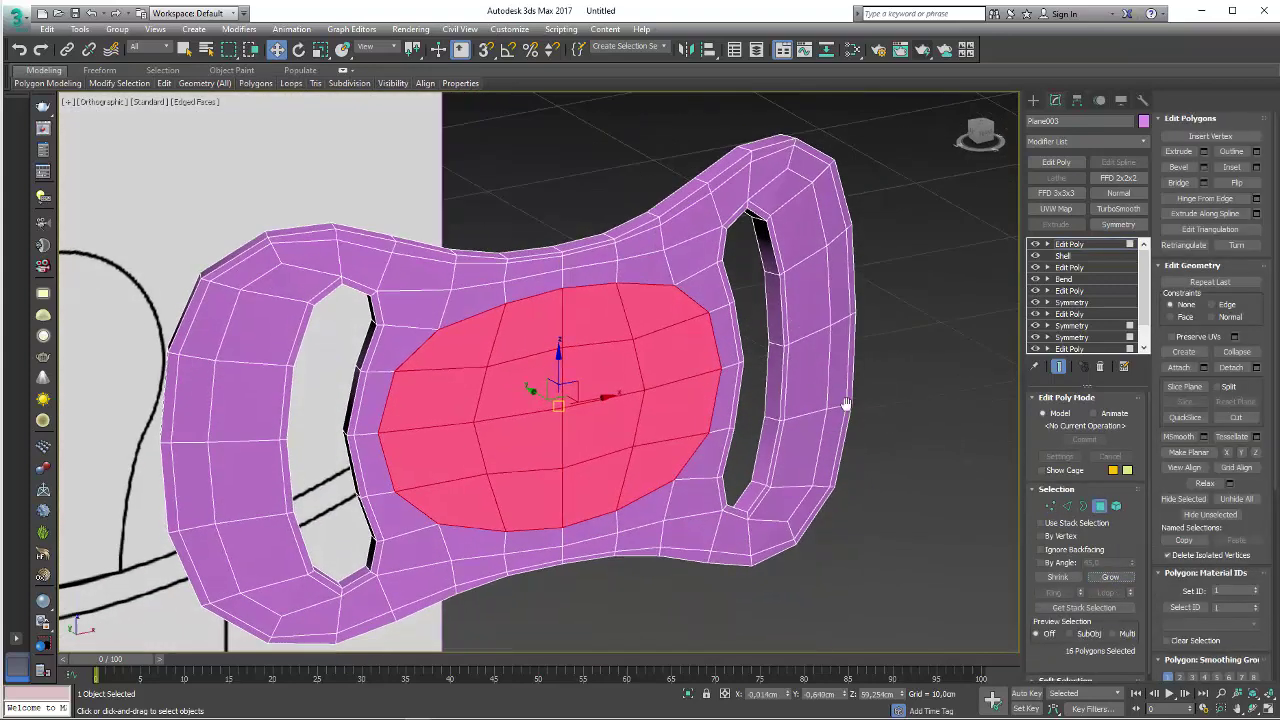
- Inset the 16 selected faces by 0.214 cm and frame the shield
{"action": "left_click", "coordinate": [1256, 167]}
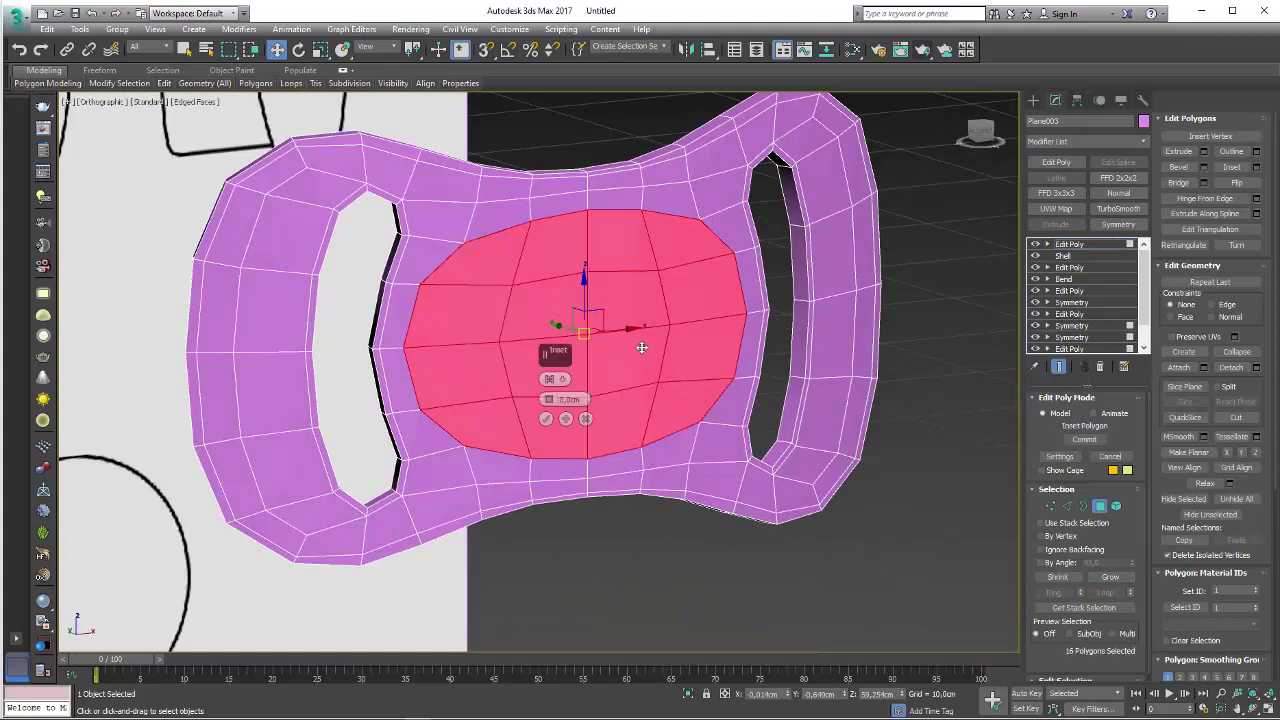
{"action": "left_click_drag", "start_coordinate": [548, 399], "coordinate": [558, 393]}
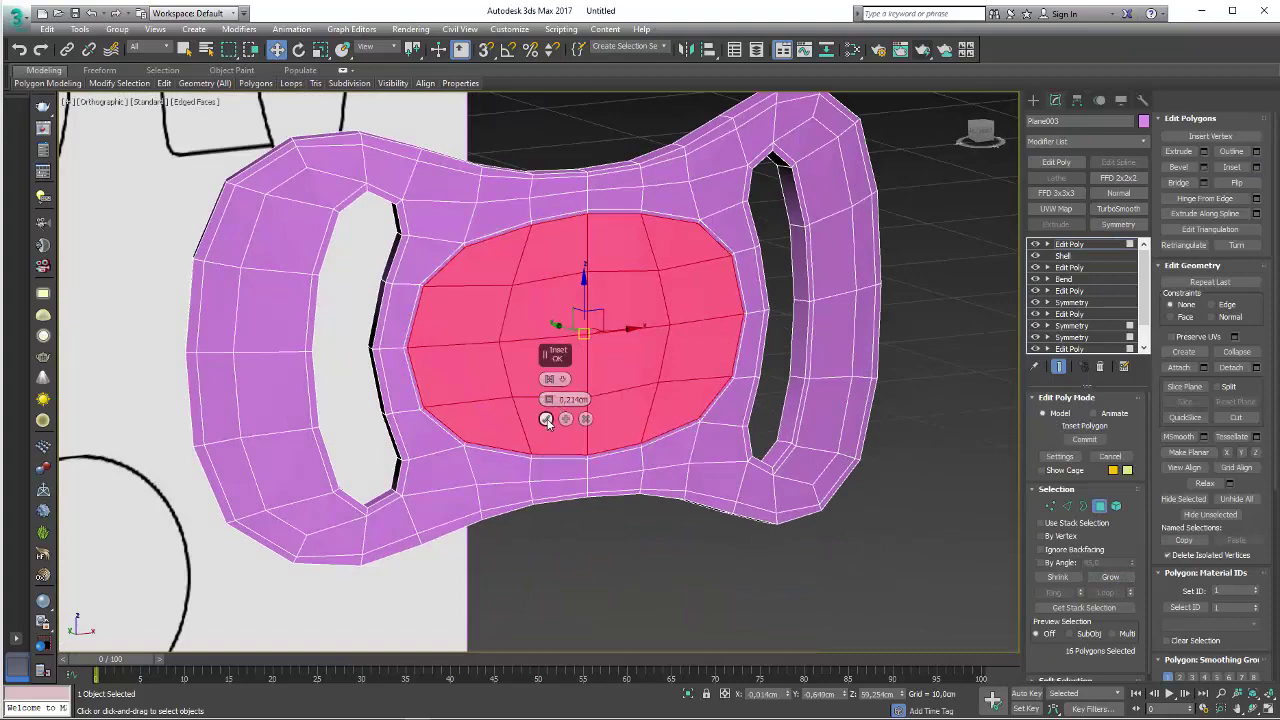
{"action": "left_click", "coordinate": [546, 418]}
{"action": "mouse_move", "coordinate": [517, 408]}
{"action": "middle_mouse_down", "text": "alt"}
{"action": "mouse_move", "coordinate": [663, 423]}
{"action": "mouse_move", "coordinate": [533, 429]}
{"action": "mouse_move", "coordinate": [640, 400]}
{"action": "middle_mouse_up", "text": "alt"}
{"action": "scroll", "coordinate": [533, 429], "scroll_direction": "down", "scroll_amount": 3}
{"action": "scroll", "coordinate": [757, 510], "scroll_direction": "up", "scroll_amount": 5}
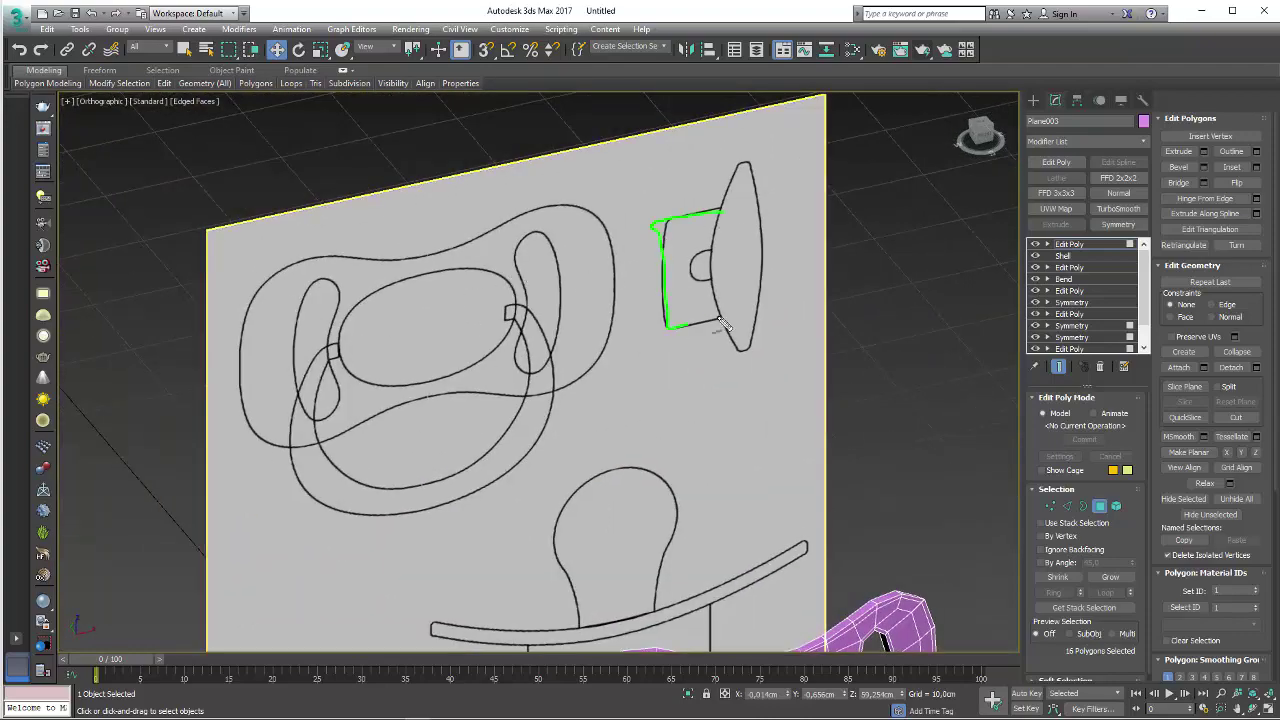
{"action": "key", "text": "z"}
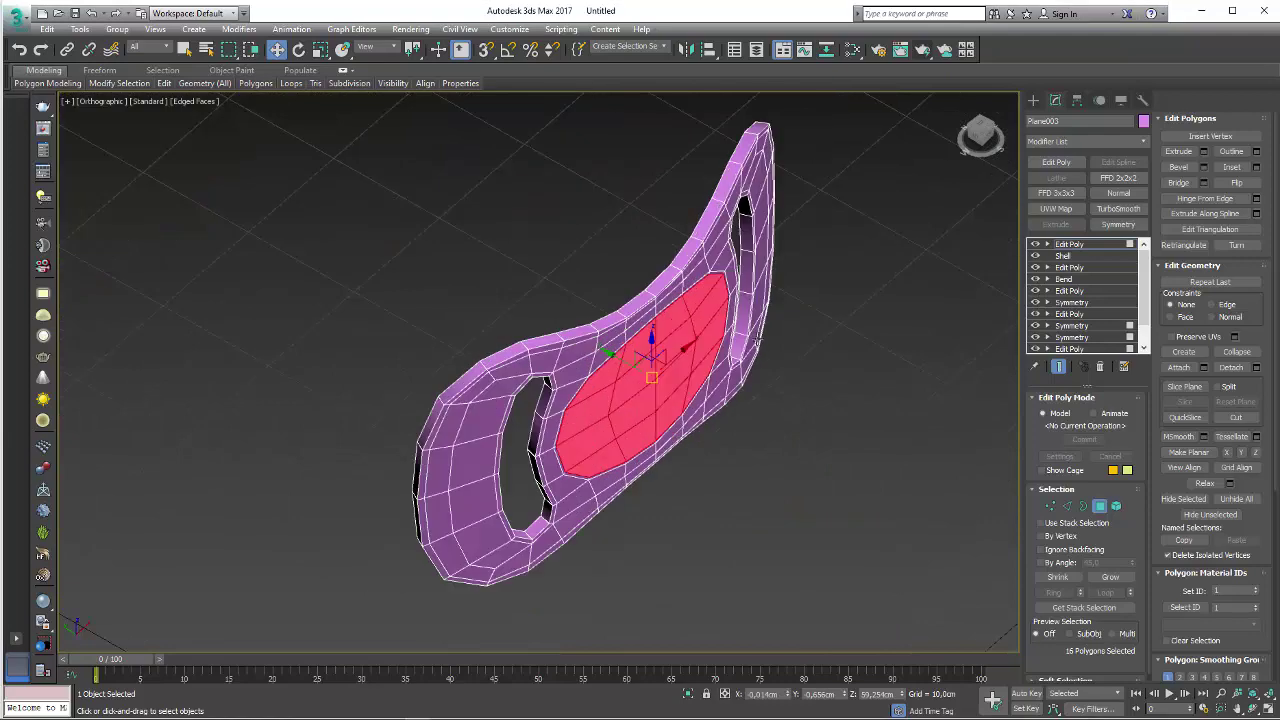
- Add an Edit Poly, reselect the 16 central faces, and pull them outward into a block
{"action": "left_click", "coordinate": [1056, 162]}
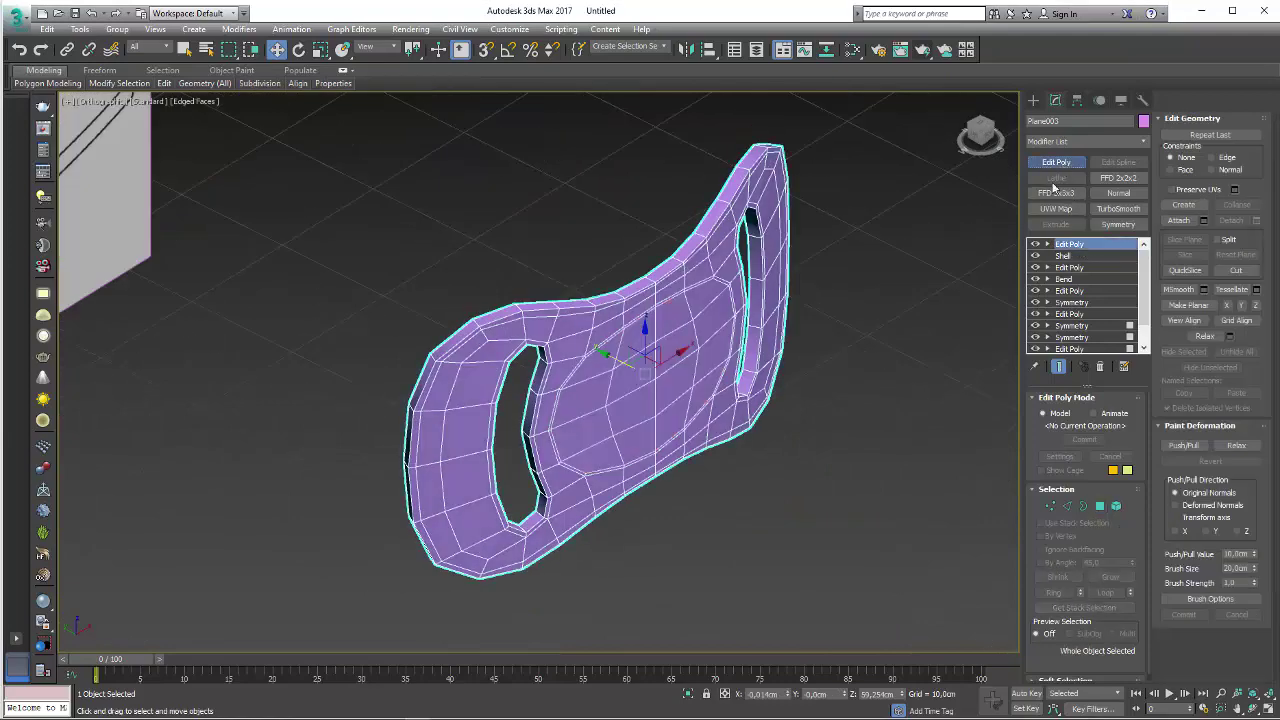
{"action": "left_click", "coordinate": [1099, 505]}
{"action": "left_click", "coordinate": [1084, 607]}
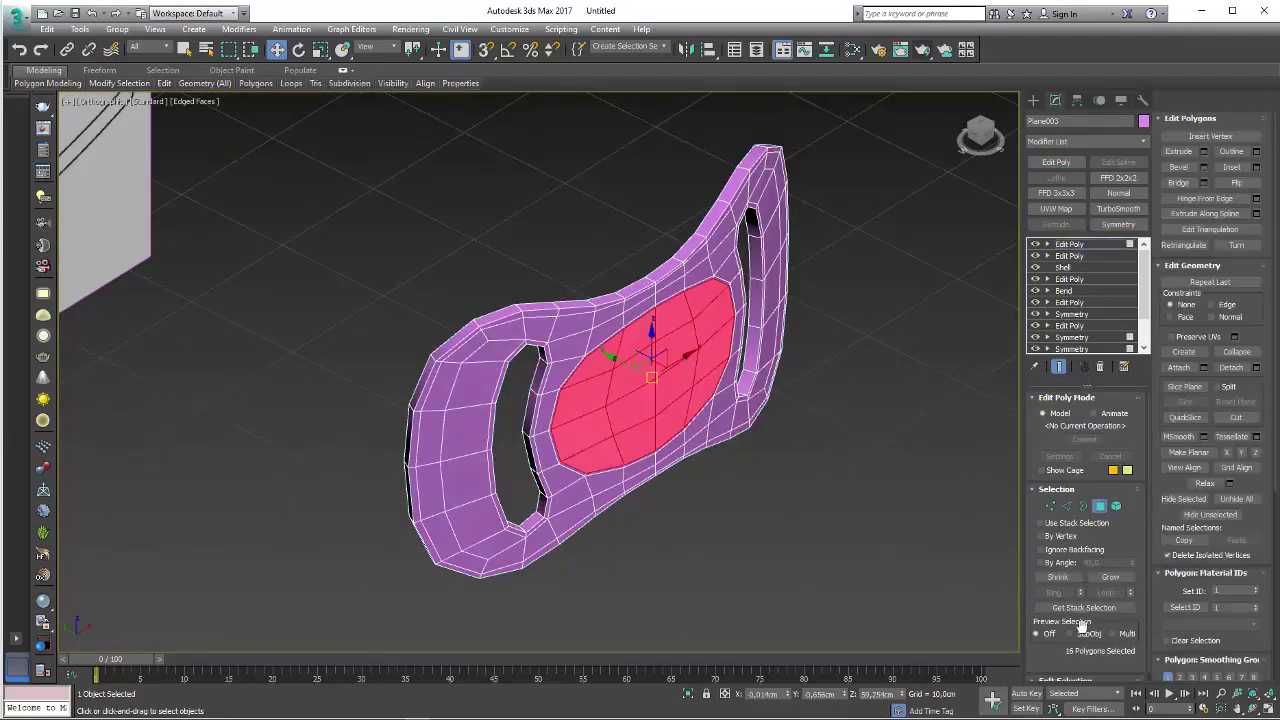
{"action": "left_click", "coordinate": [1185, 151]}
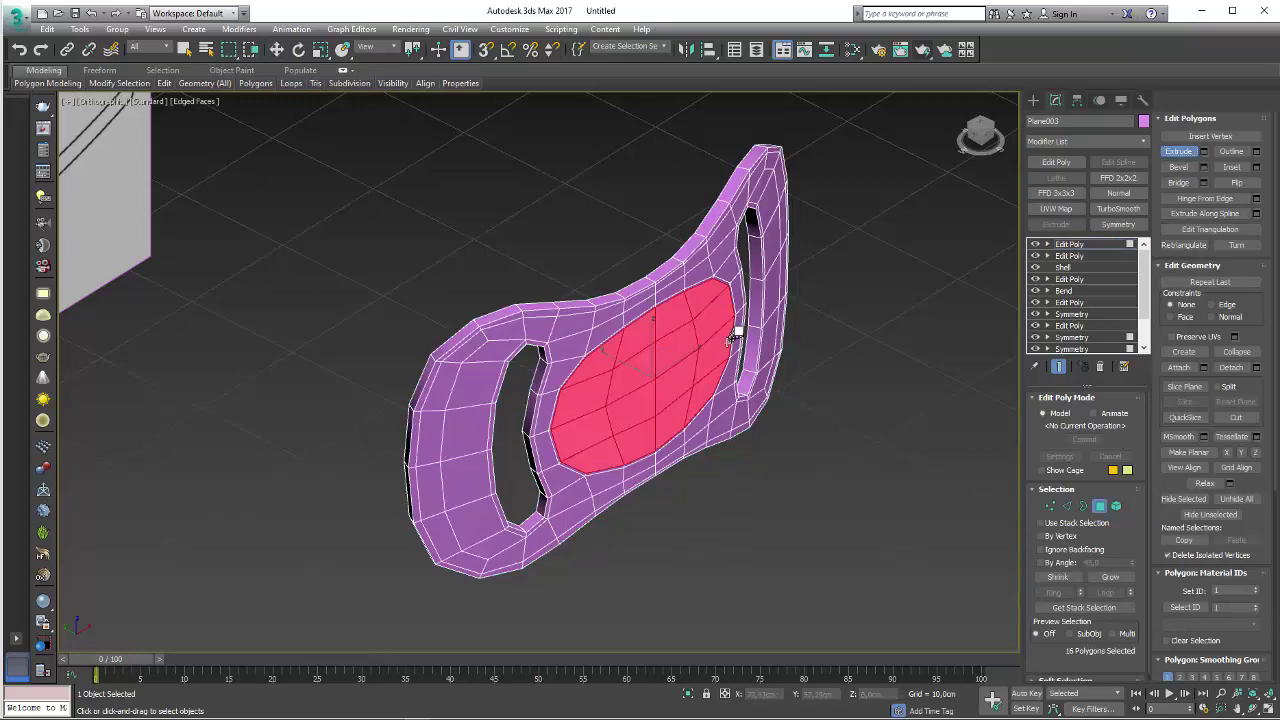
{"action": "key", "text": "w"}
{"action": "middle_click_drag", "start_coordinate": [743, 323], "coordinate": [638, 391], "text": "alt"}
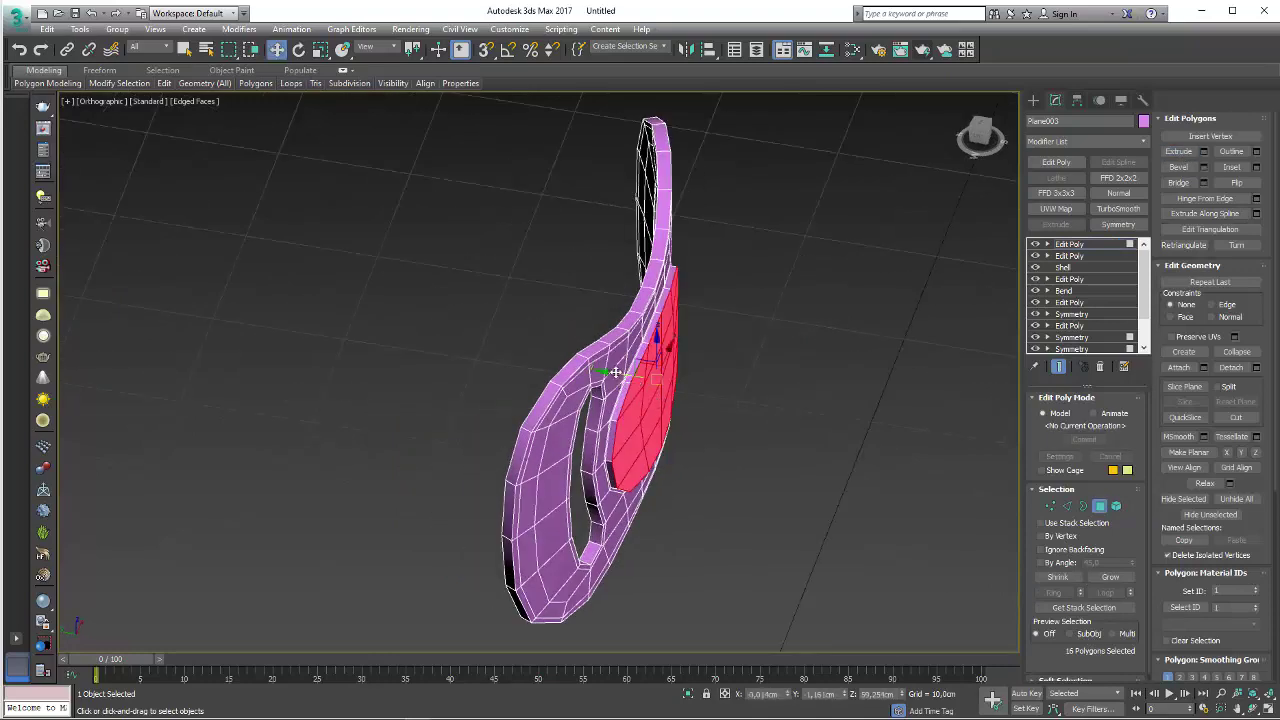
{"action": "left_click_drag", "start_coordinate": [615, 372], "coordinate": [660, 355]}
{"action": "middle_click_drag", "start_coordinate": [690, 375], "coordinate": [716, 383], "text": "alt"}
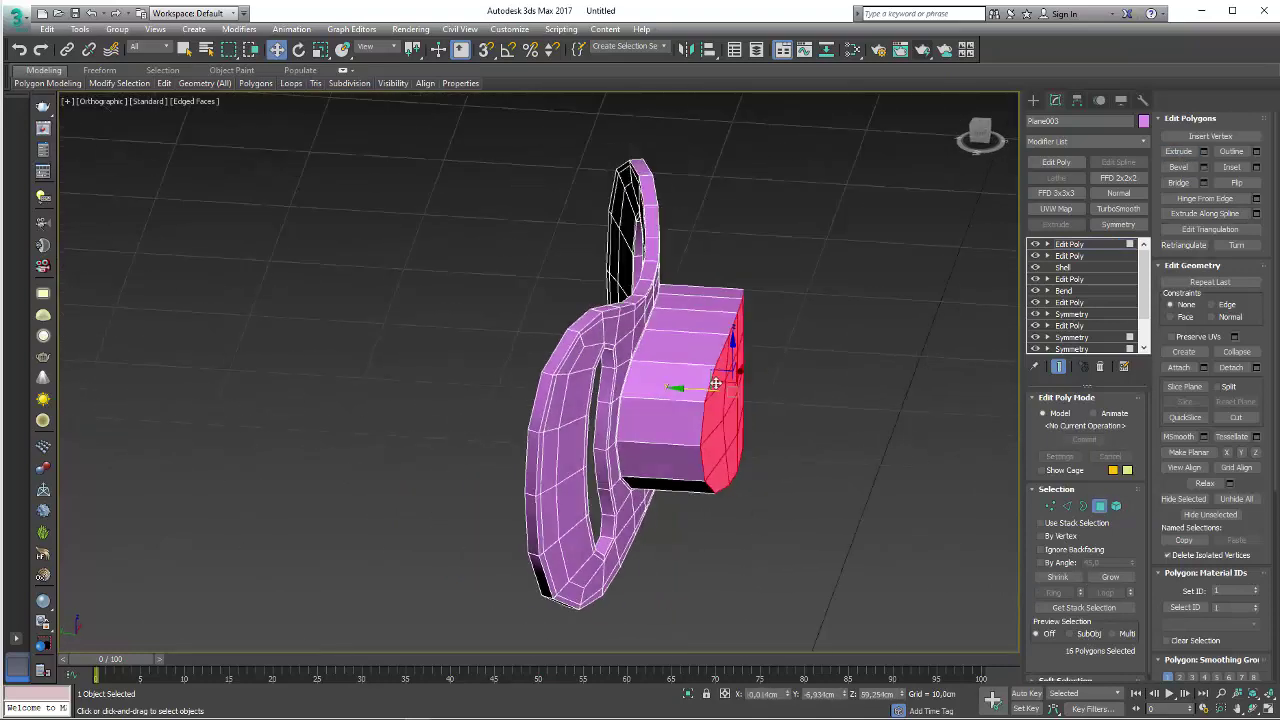
{"action": "scroll", "coordinate": [716, 383], "scroll_direction": "up", "scroll_amount": 4}
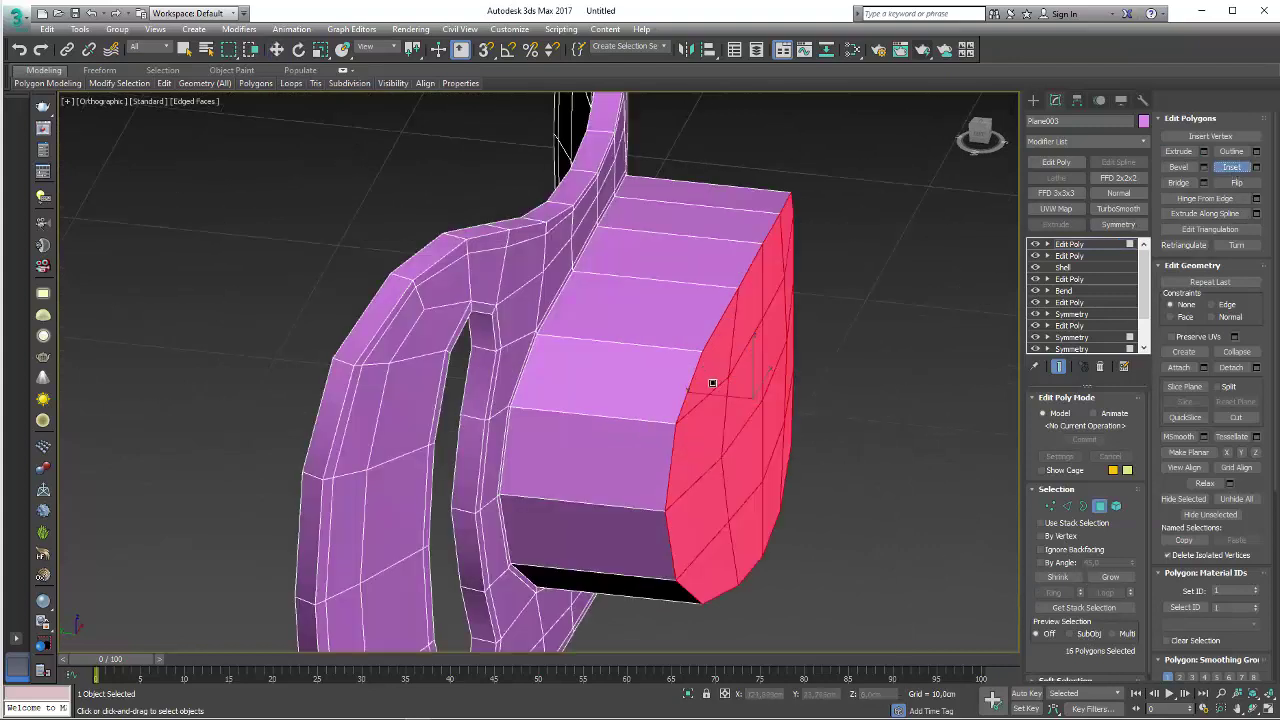
- Nudge the block's front faces about 0.2 cm further out after undoing a trial inset
{"action": "left_click_drag", "start_coordinate": [713, 380], "coordinate": [727, 372]}
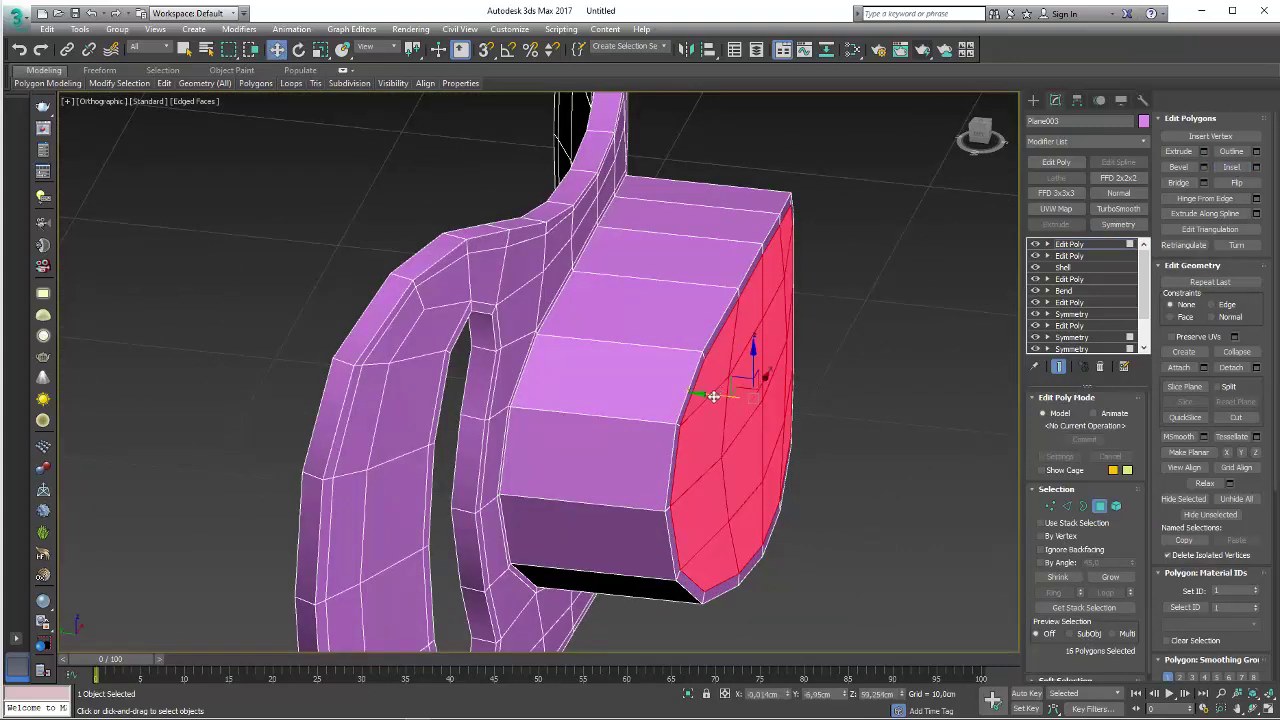
{"action": "key", "text": "ctrl+z"}
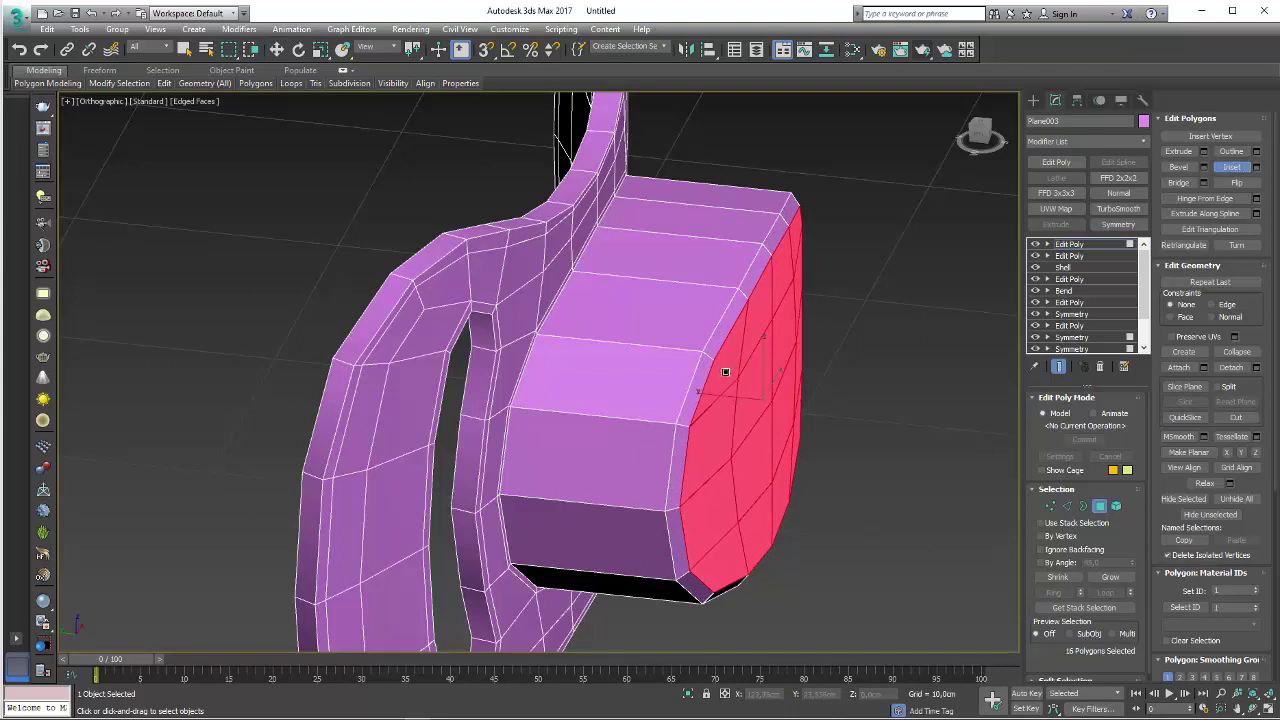
{"action": "key", "text": "w"}
{"action": "left_click_drag", "start_coordinate": [712, 398], "coordinate": [732, 399]}
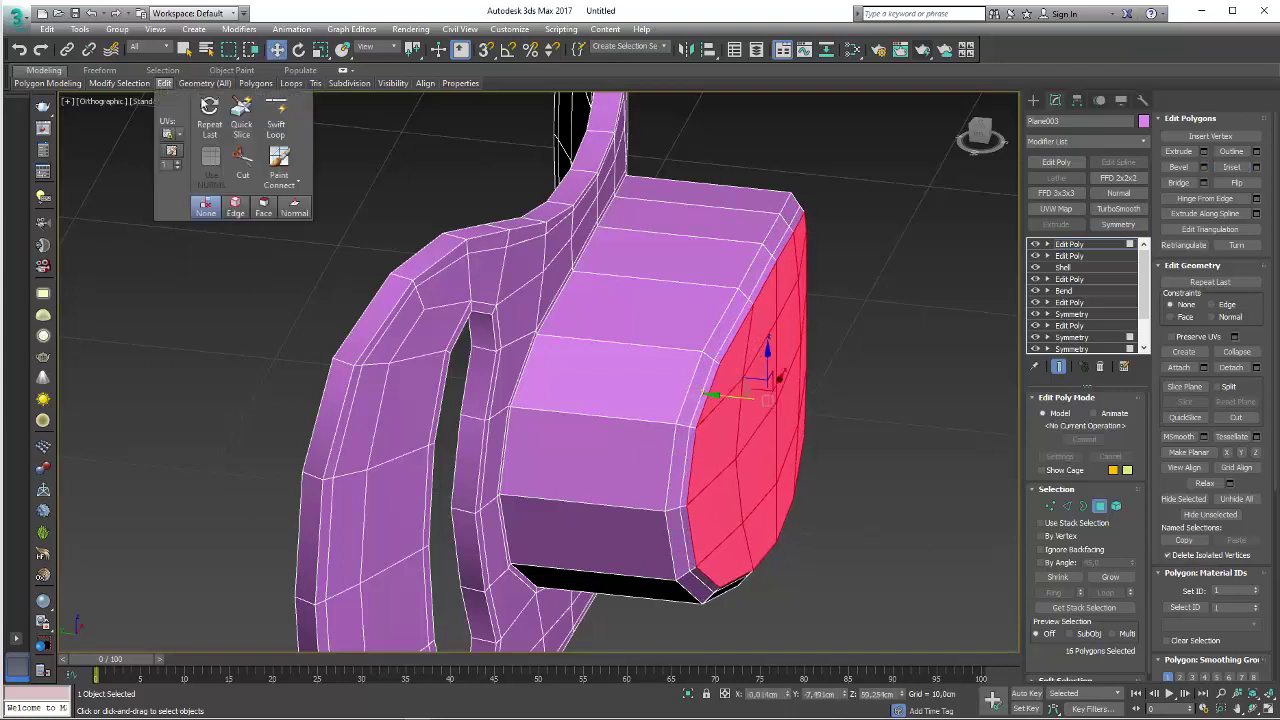
{"action": "left_click", "coordinate": [279, 120]}
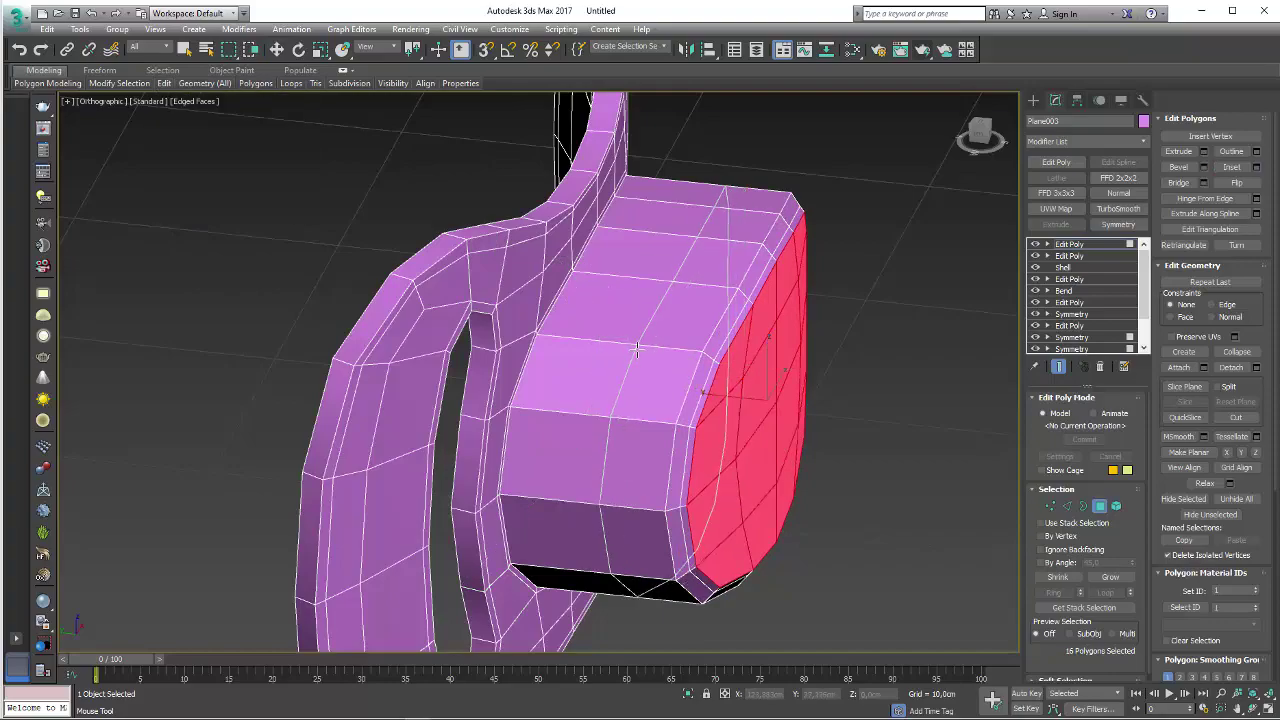
- Add an edge loop around the block's middle and exit Edge mode
{"action": "left_click", "coordinate": [625, 343]}
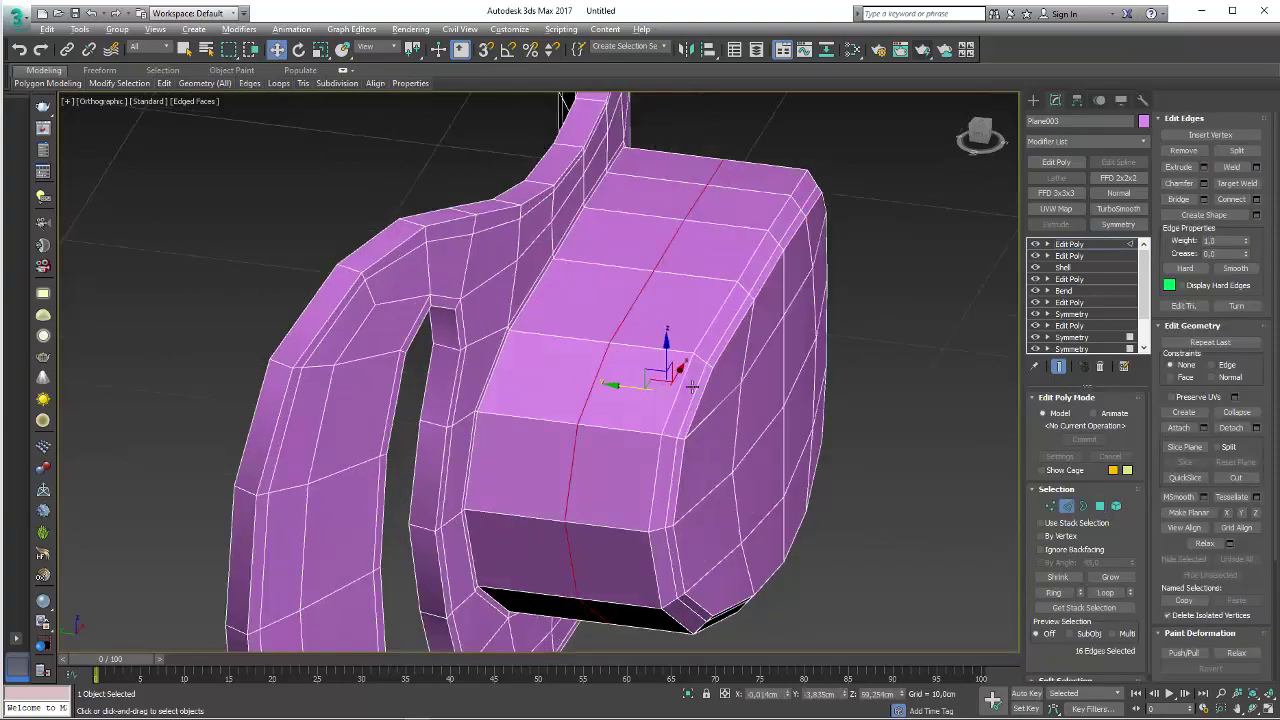
{"action": "middle_click_drag", "start_coordinate": [610, 380], "coordinate": [640, 370], "text": "alt"}
{"action": "scroll", "coordinate": [640, 370], "scroll_direction": "down", "scroll_amount": 5}
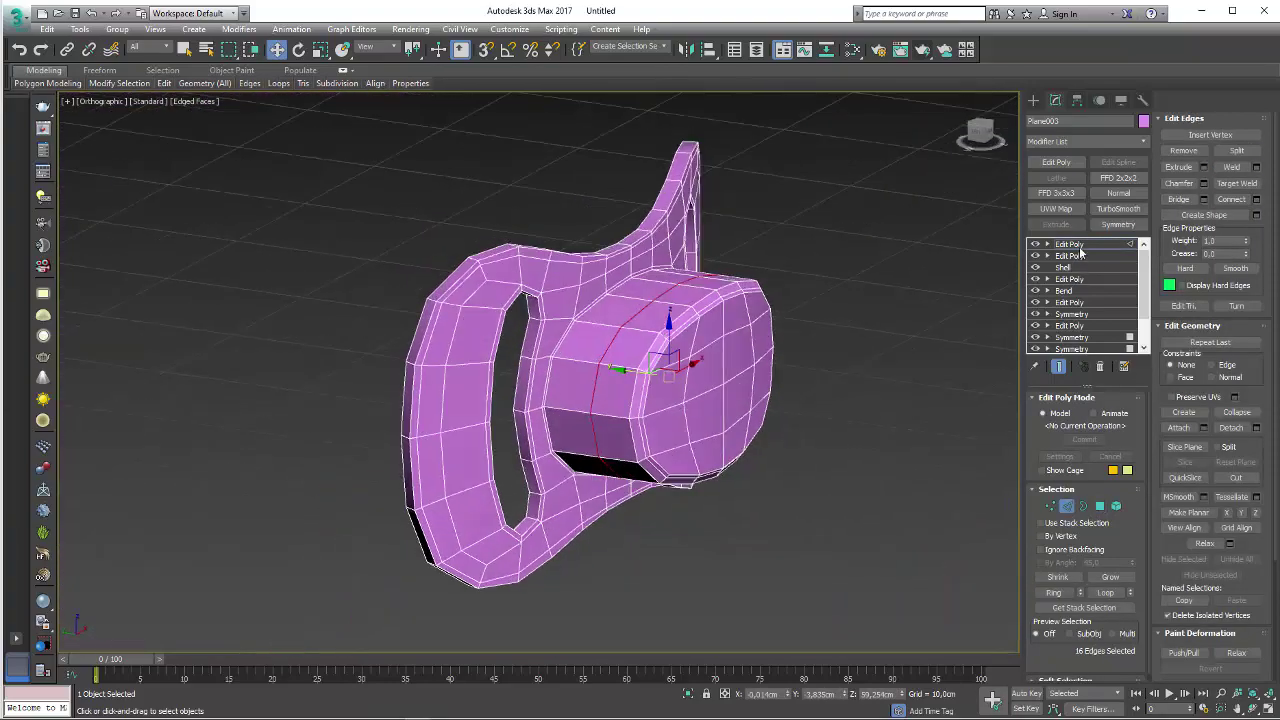
{"action": "left_click", "coordinate": [1098, 250]}
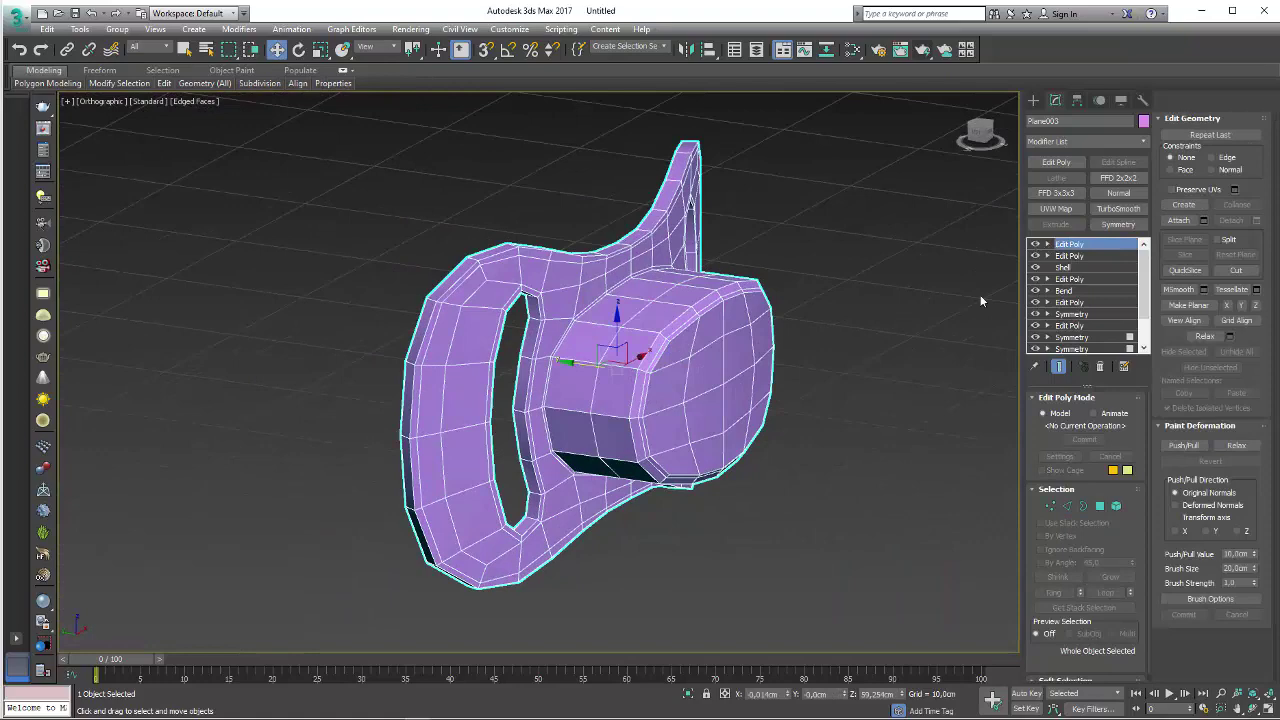
- Shift-drag the piece to the right to clone it as a Copy named Plane004
{"action": "mouse_move", "coordinate": [981, 301]}
{"action": "middle_mouse_down", "text": "alt"}
{"action": "mouse_move", "coordinate": [780, 391]}
{"action": "mouse_move", "coordinate": [709, 386]}
{"action": "middle_mouse_up", "text": "alt"}
{"action": "scroll", "coordinate": [617, 374], "scroll_direction": "down", "scroll_amount": 5}
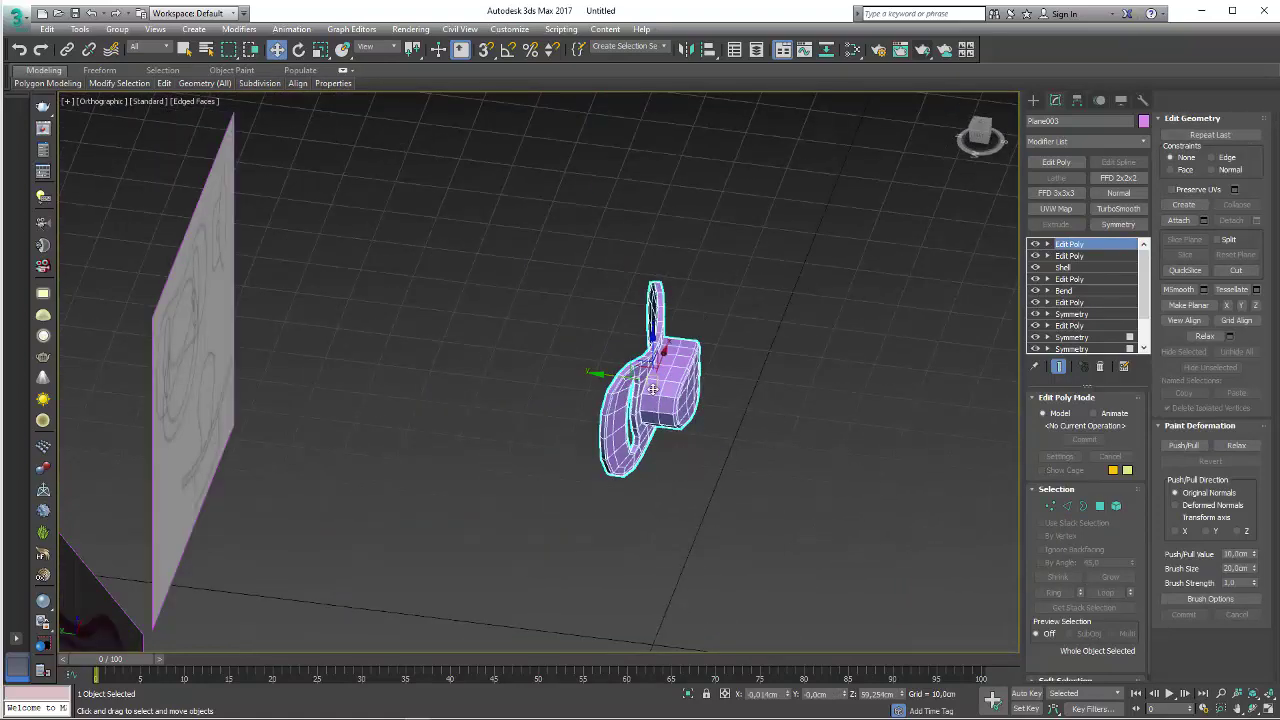
{"action": "scroll", "coordinate": [629, 434], "scroll_direction": "up", "scroll_amount": 5}
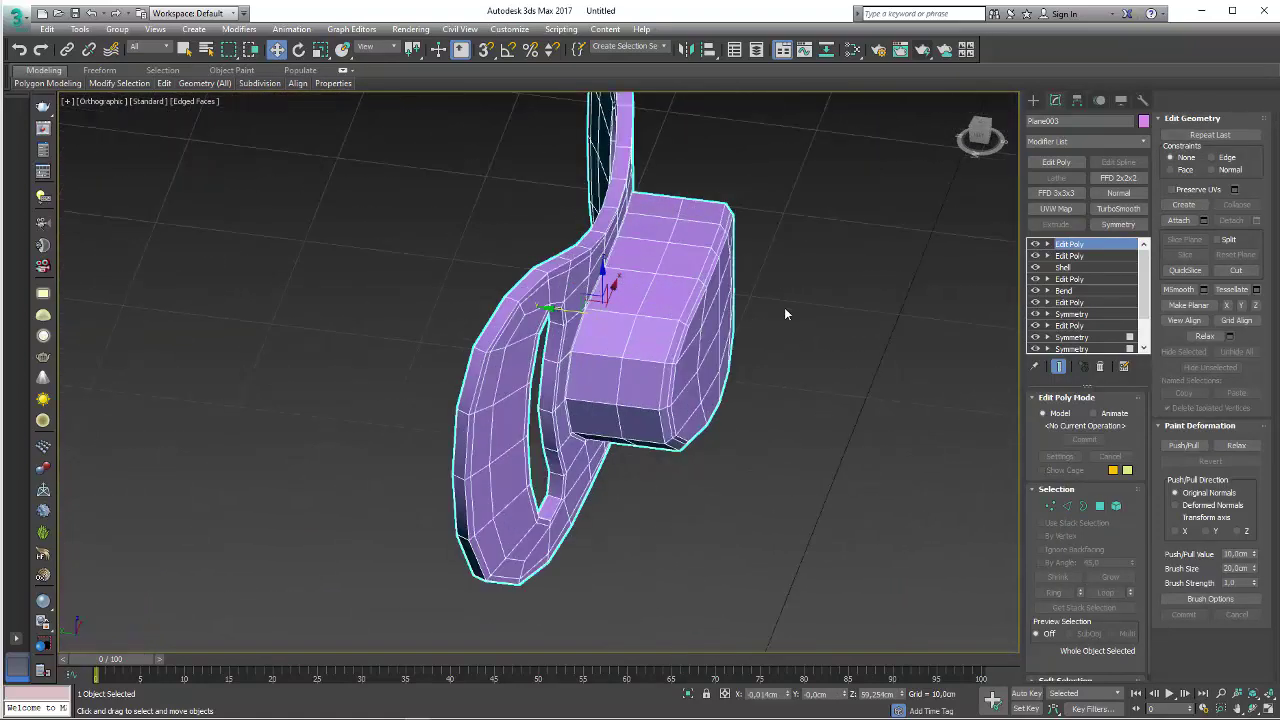
{"action": "scroll", "coordinate": [784, 314], "scroll_direction": "down", "scroll_amount": 4}
{"action": "middle_click_drag", "start_coordinate": [505, 351], "coordinate": [378, 377]}
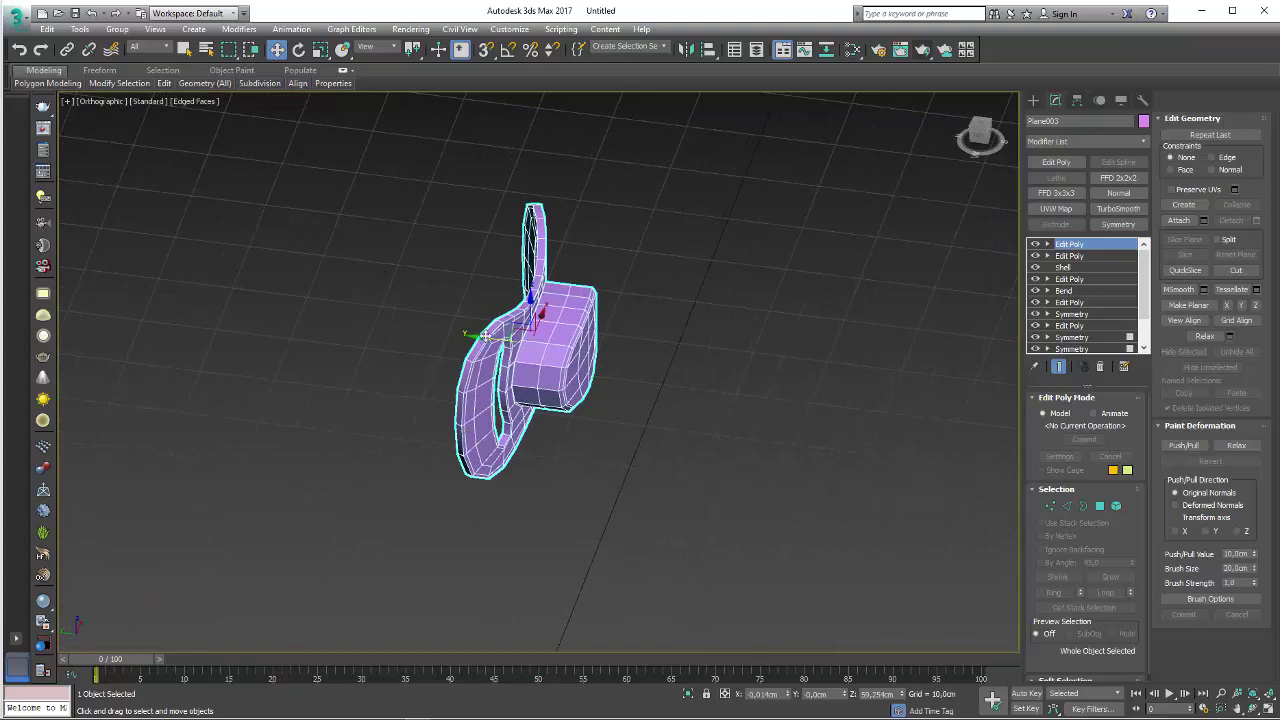
{"action": "left_click_drag", "start_coordinate": [474, 336], "coordinate": [656, 402], "text": "shift"}
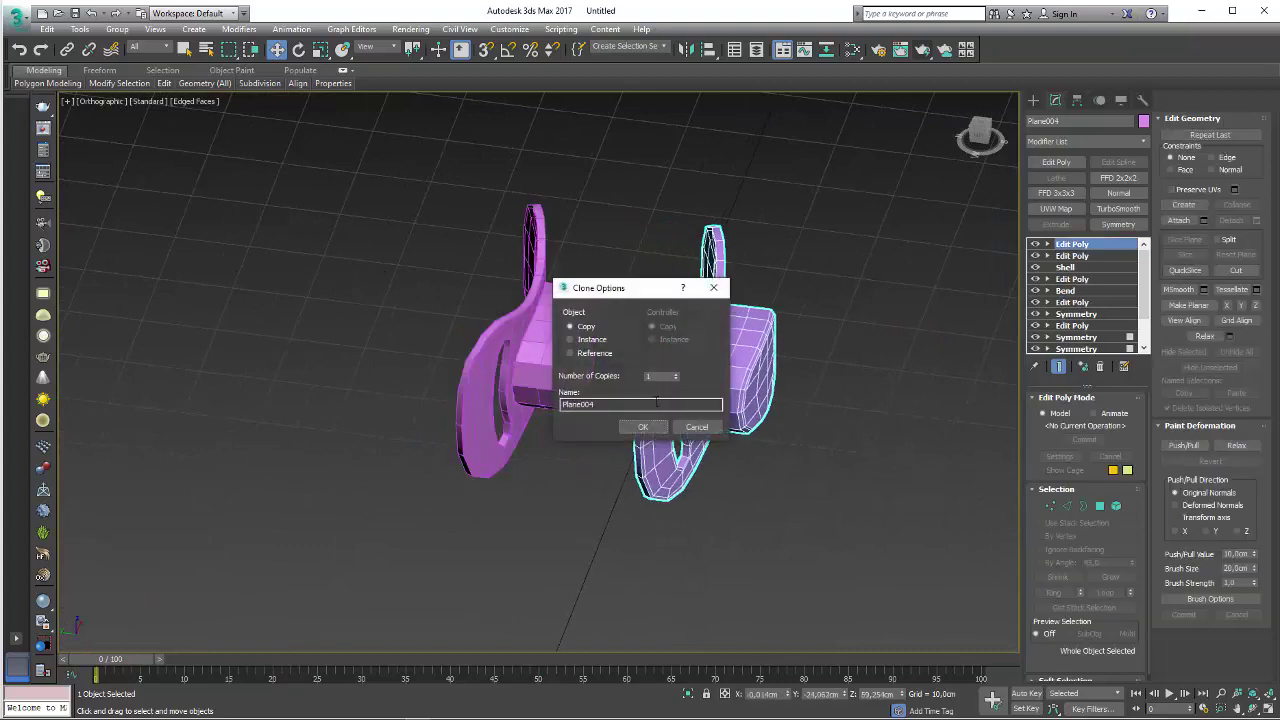
- Confirm the copy Plane004, then invert the block selection with Ctrl+I and delete its shield ring
{"action": "left_click", "coordinate": [645, 427]}
{"action": "middle_click_drag", "start_coordinate": [929, 356], "coordinate": [912, 379], "text": "alt"}
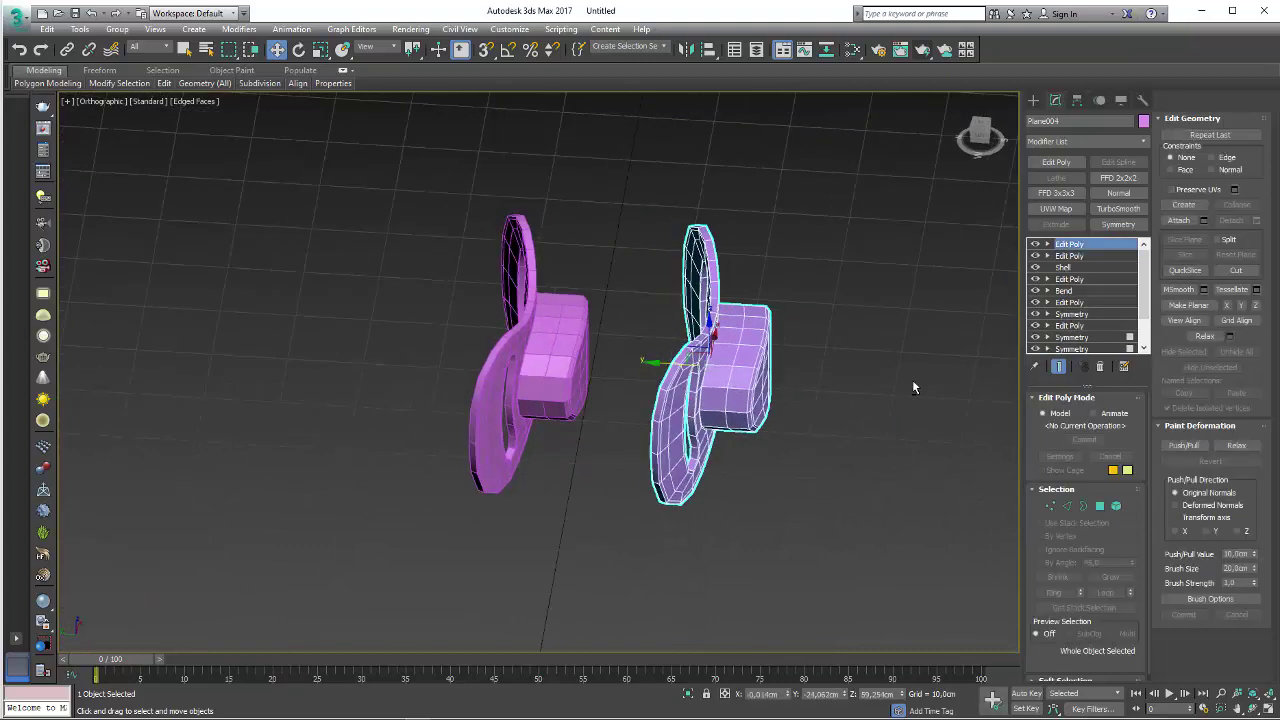
{"action": "left_click", "coordinate": [1100, 507]}
{"action": "middle_click_drag", "start_coordinate": [803, 383], "coordinate": [820, 338], "text": "alt"}
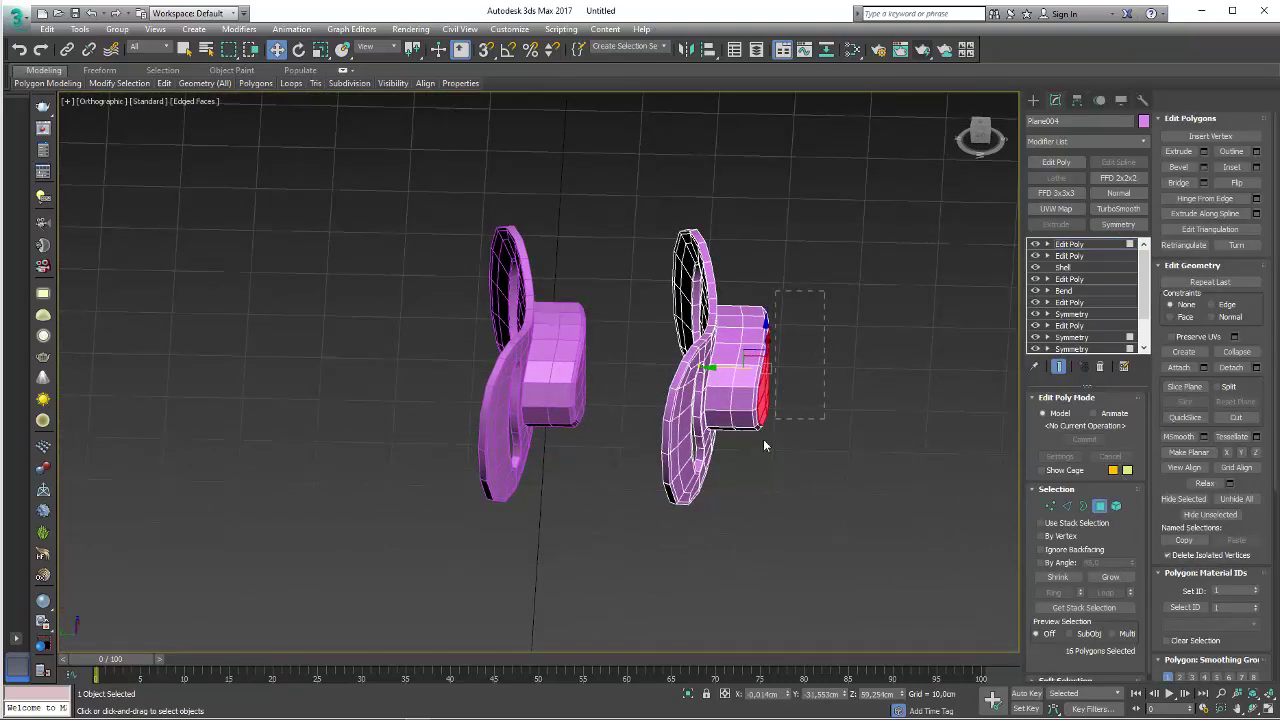
{"action": "left_click_drag", "start_coordinate": [727, 461], "coordinate": [727, 461]}
{"action": "key", "text": "ctrl+i"}
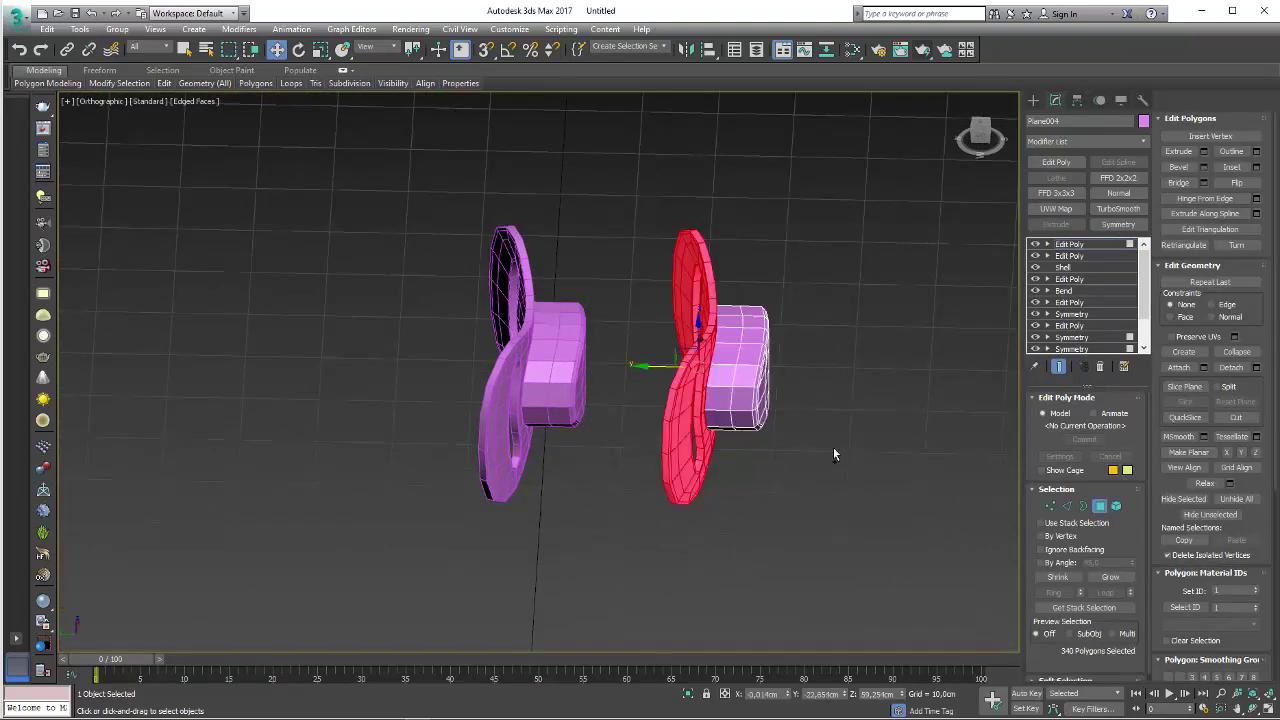
{"action": "key", "text": "Delete"}
{"action": "left_click", "coordinate": [1082, 244]}
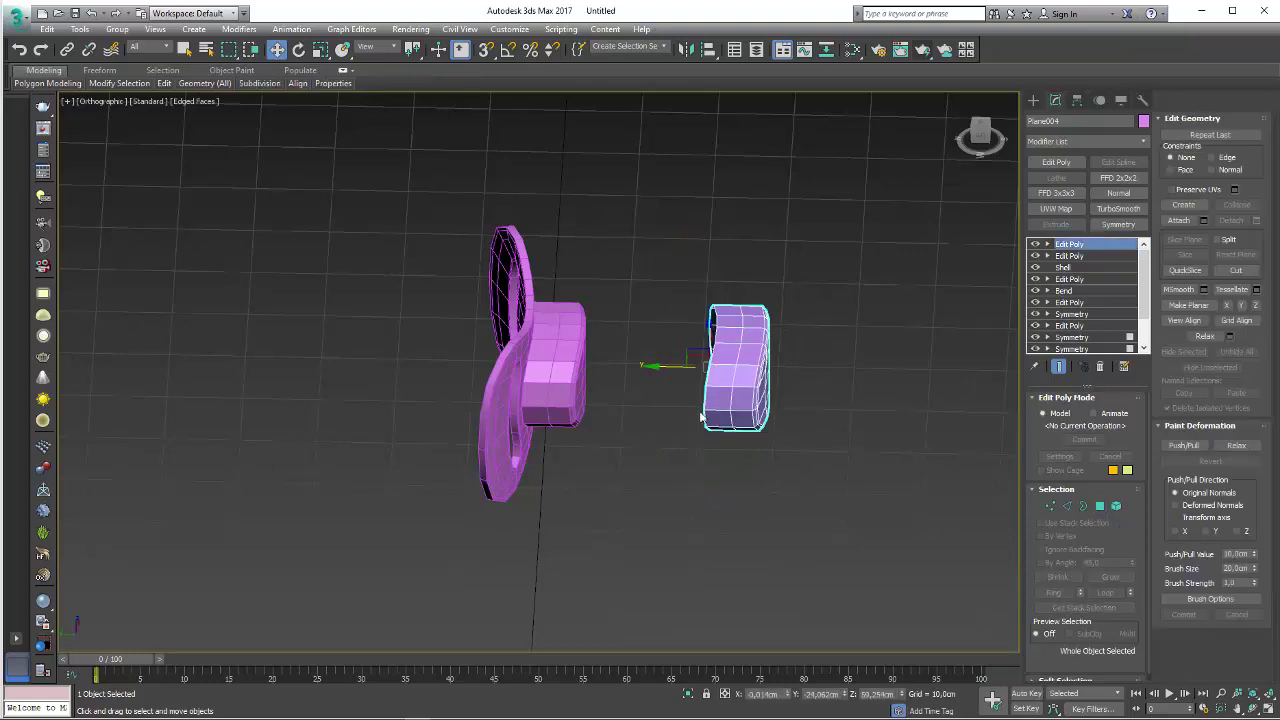
{"action": "mouse_move", "coordinate": [720, 440]}
{"action": "middle_mouse_down", "text": "alt"}
{"action": "mouse_move", "coordinate": [794, 423]}
{"action": "mouse_move", "coordinate": [706, 446]}
{"action": "mouse_move", "coordinate": [626, 349]}
{"action": "middle_mouse_up", "text": "alt"}
- Remove the top Edit Poly modifier from the shield Plane003
{"action": "left_click", "coordinate": [590, 305]}
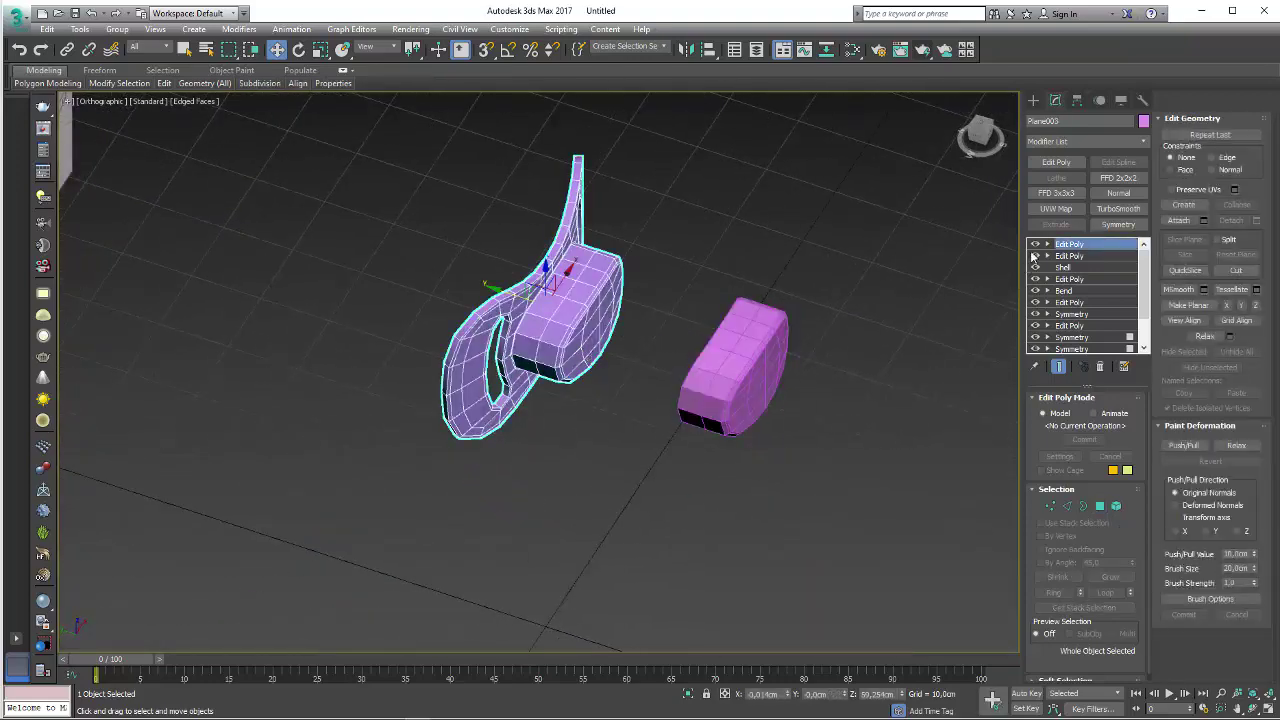
{"action": "left_click", "coordinate": [1101, 367]}
{"action": "middle_click_drag", "start_coordinate": [786, 429], "coordinate": [722, 420], "text": "alt"}
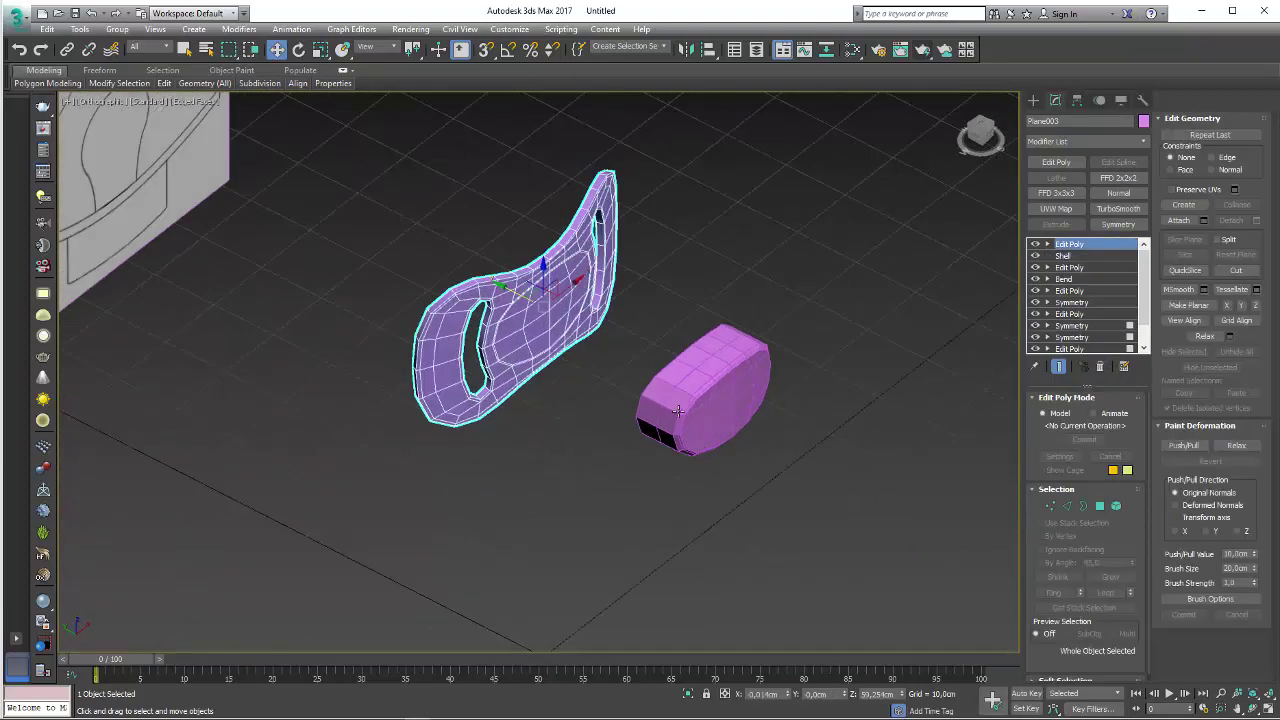
- Align the box-shaped nipple base to Plane003 using Pivot Point for both current and target
{"action": "left_click", "coordinate": [755, 320]}
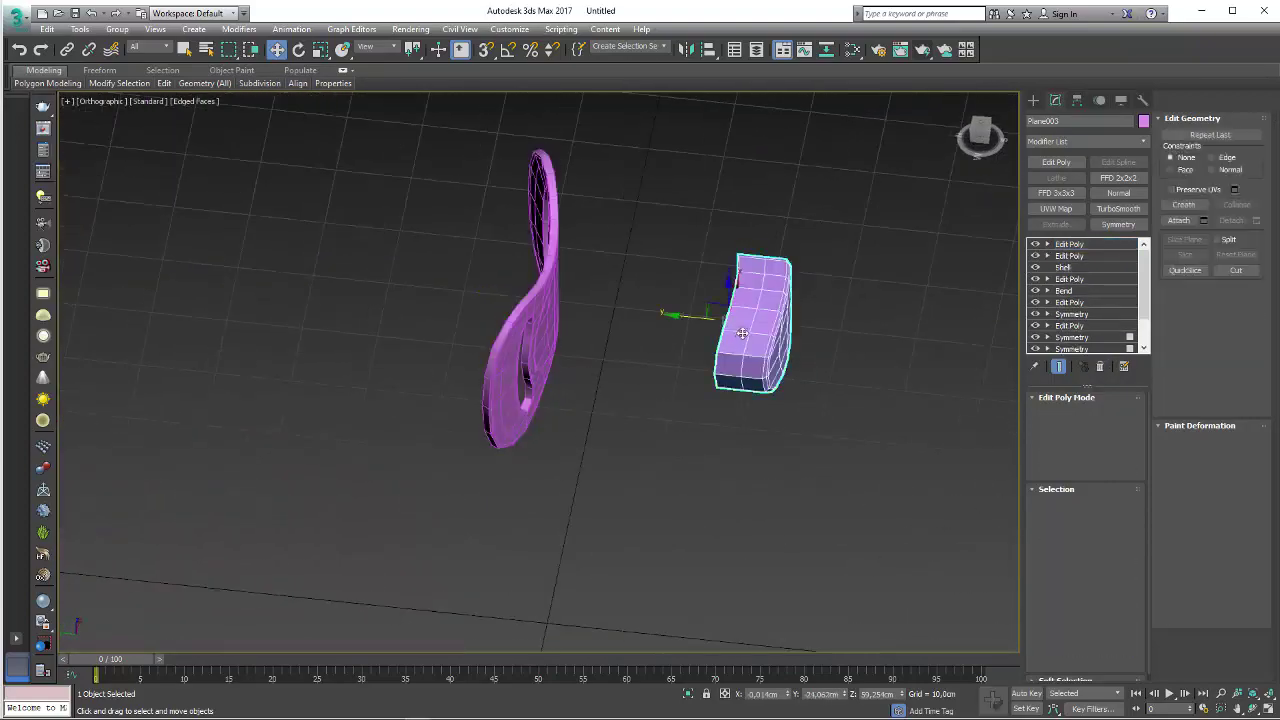
{"action": "left_click", "coordinate": [706, 50]}
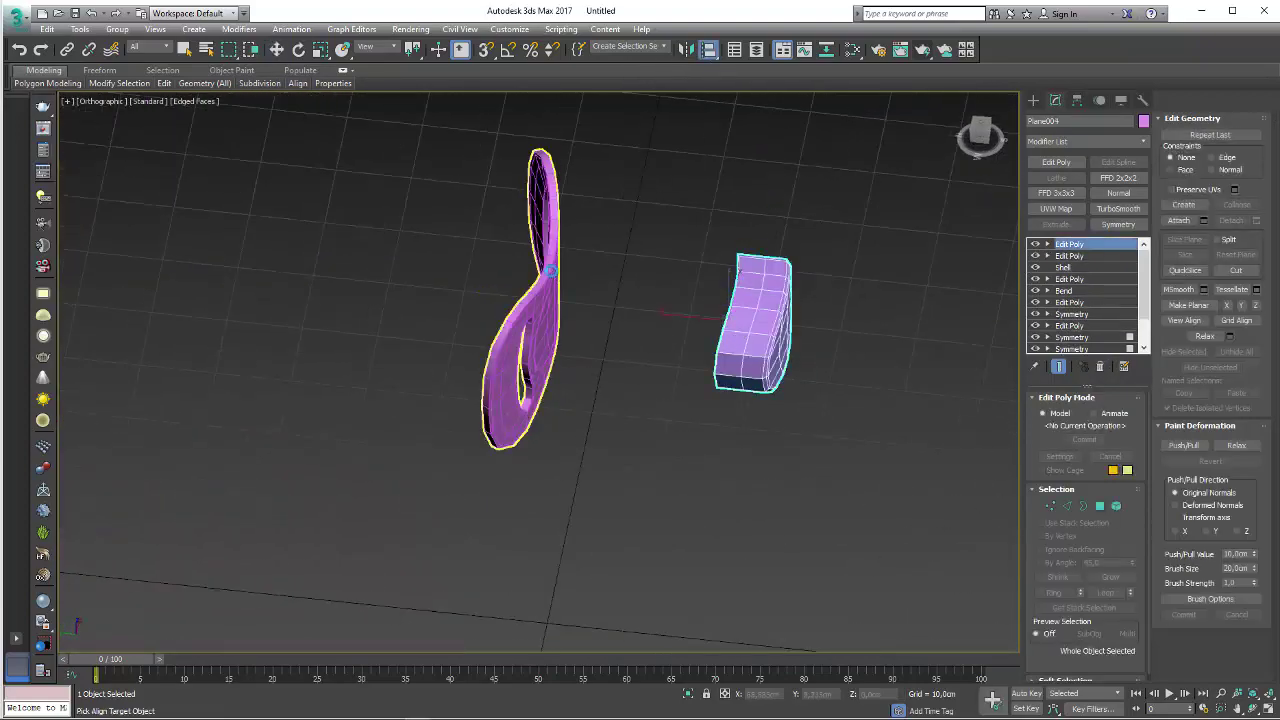
{"action": "left_click", "coordinate": [550, 268]}
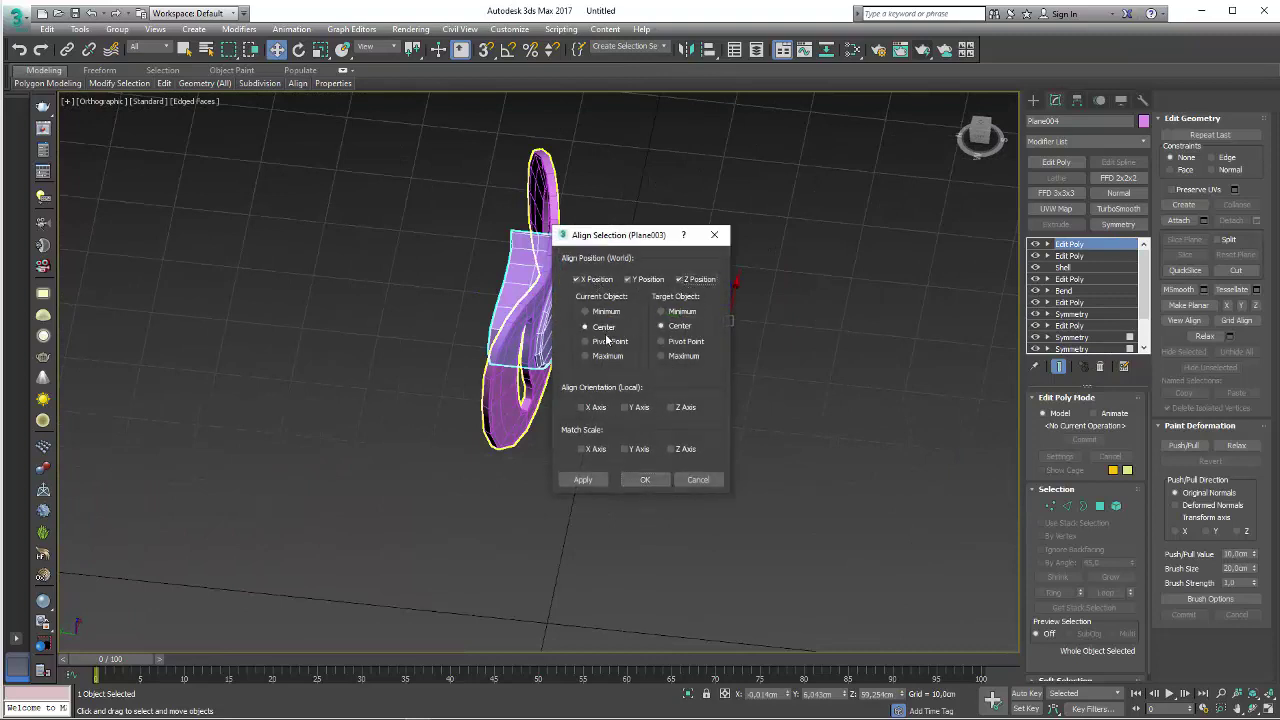
{"action": "left_click", "coordinate": [606, 341]}
{"action": "left_click", "coordinate": [660, 341]}
{"action": "left_click", "coordinate": [648, 481]}
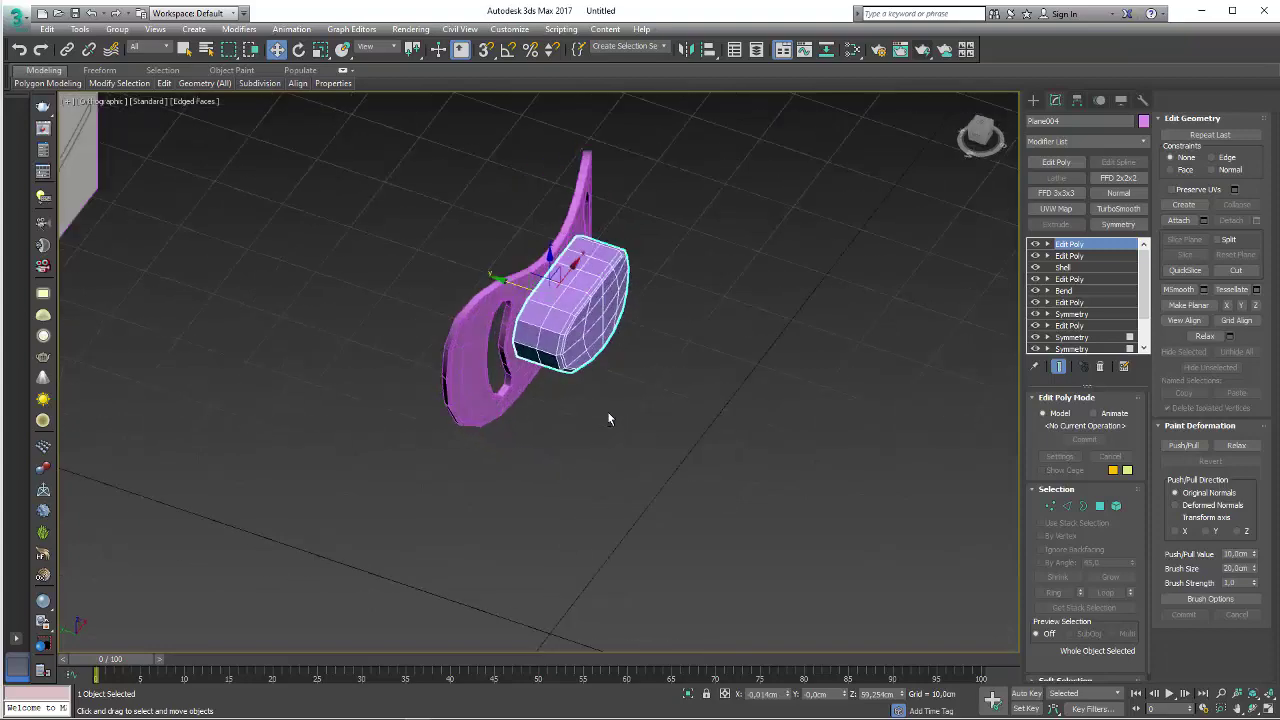
- Orbit and zoom to compare the box and shield against the reference drawing
{"action": "mouse_move", "coordinate": [607, 411]}
{"action": "middle_mouse_down", "text": "alt"}
{"action": "mouse_move", "coordinate": [491, 311]}
{"action": "mouse_move", "coordinate": [590, 390]}
{"action": "middle_mouse_up", "text": "alt"}
{"action": "scroll", "coordinate": [491, 311], "scroll_direction": "up", "scroll_amount": 3}
{"action": "scroll", "coordinate": [491, 311], "scroll_direction": "up", "scroll_amount": 2}
{"action": "scroll", "coordinate": [530, 330], "scroll_direction": "down", "scroll_amount": 3}
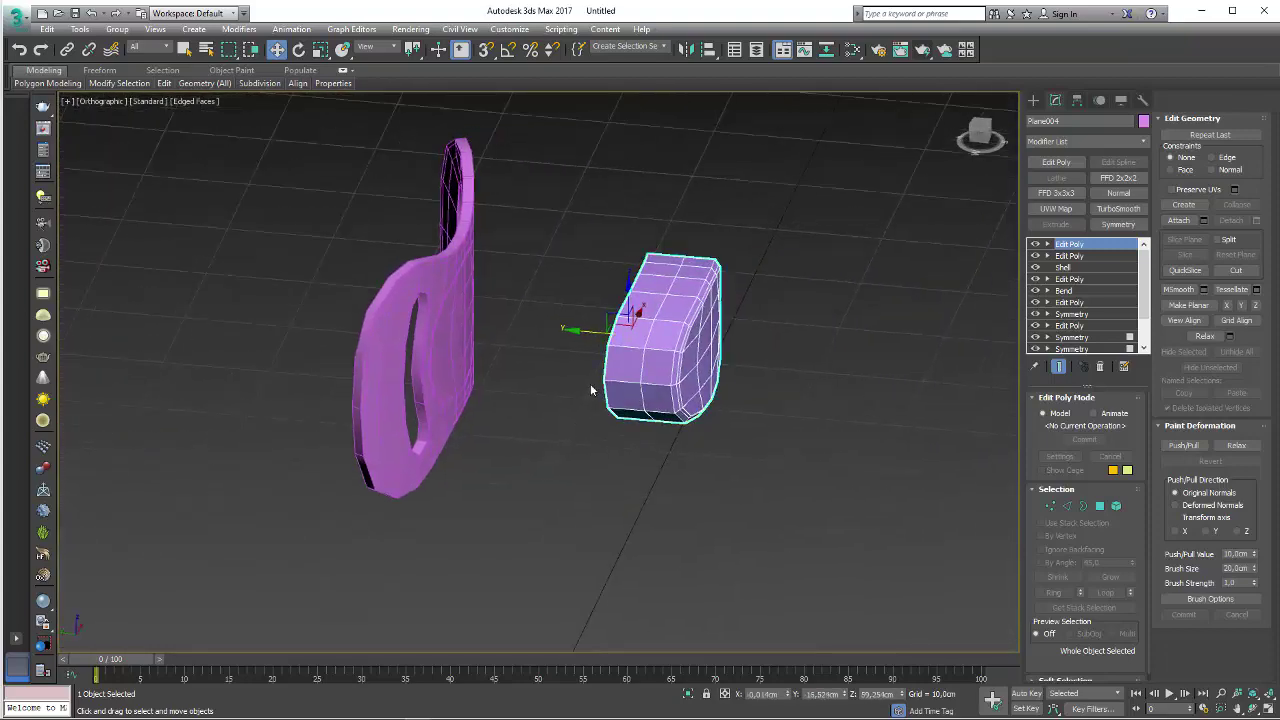
{"action": "scroll", "coordinate": [590, 390], "scroll_direction": "up", "scroll_amount": 3}
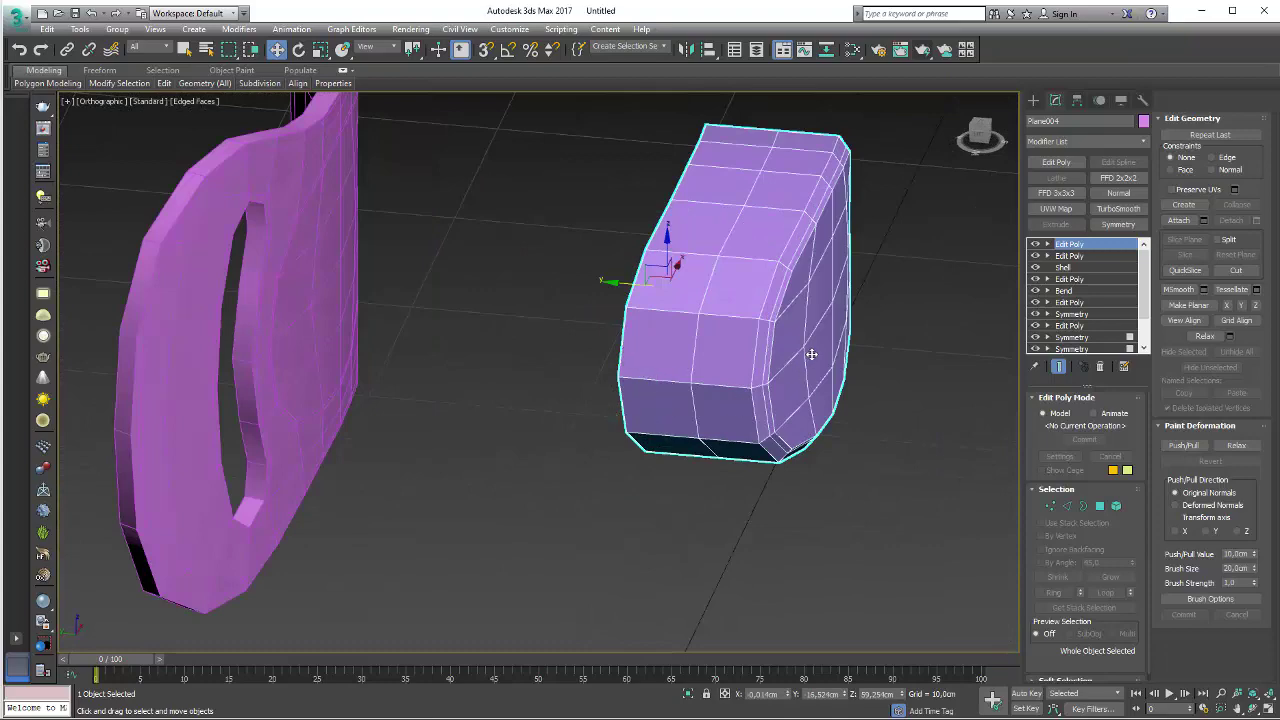
{"action": "middle_click_drag", "start_coordinate": [811, 354], "coordinate": [709, 386], "text": "alt"}
{"action": "scroll", "coordinate": [683, 460], "scroll_direction": "down", "scroll_amount": 3}
{"action": "middle_click_drag", "start_coordinate": [683, 460], "coordinate": [475, 279], "text": "alt"}
{"action": "scroll", "coordinate": [475, 279], "scroll_direction": "up", "scroll_amount": 3}
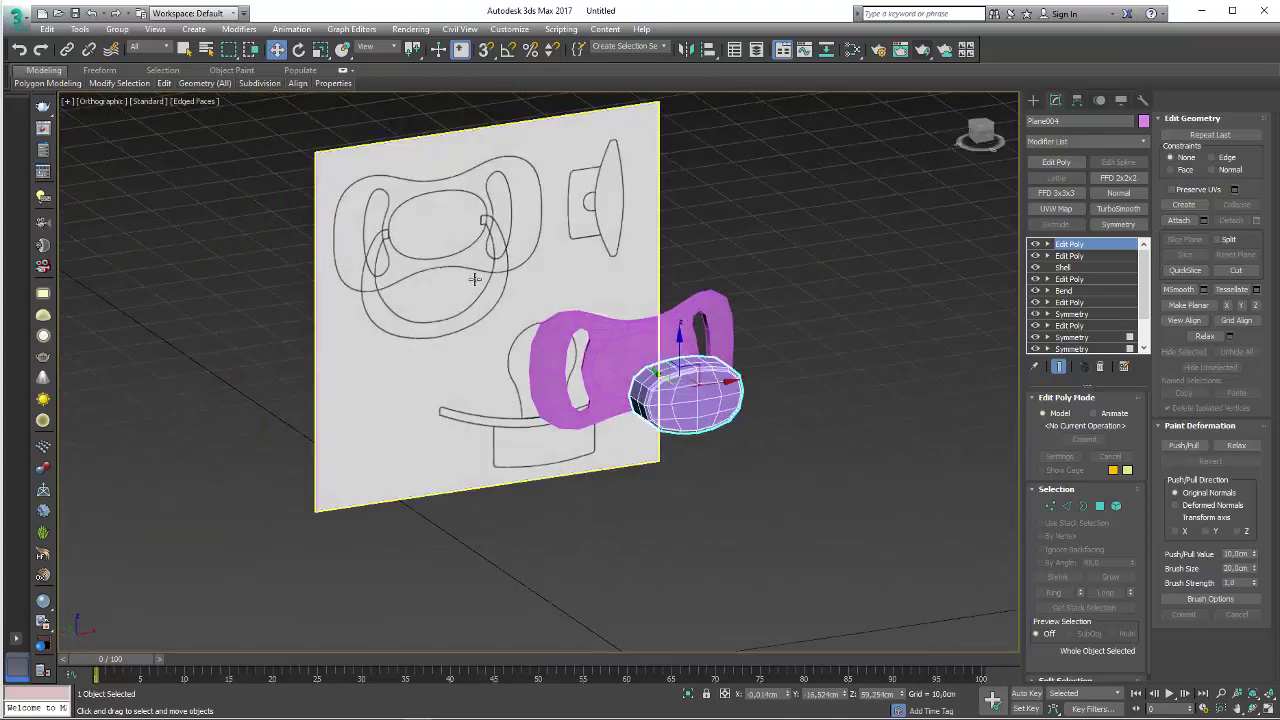
{"action": "scroll", "coordinate": [475, 279], "scroll_direction": "up", "scroll_amount": 3}
{"action": "left_click_drag", "start_coordinate": [365, 256], "coordinate": [600, 310]}
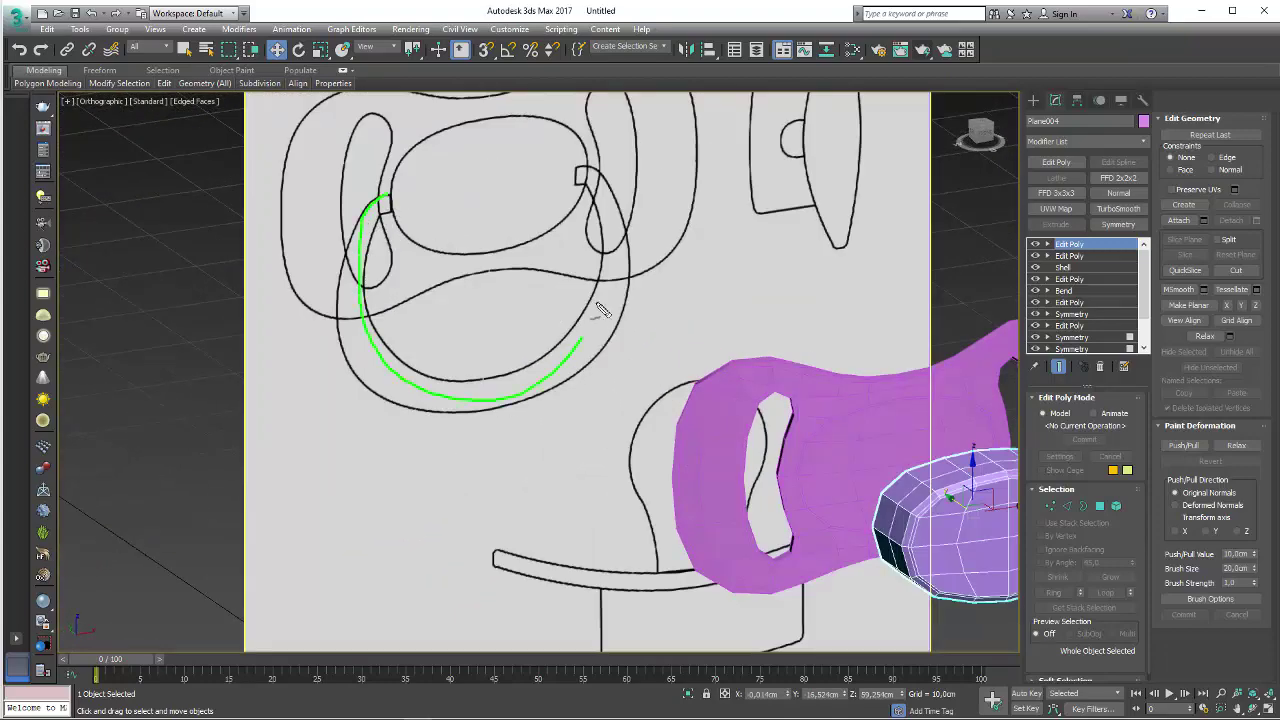
{"action": "mouse_move", "coordinate": [623, 309]}
{"action": "middle_mouse_down", "text": "alt"}
{"action": "mouse_move", "coordinate": [763, 389]}
{"action": "mouse_move", "coordinate": [815, 385]}
{"action": "middle_mouse_up", "text": "alt"}
{"action": "scroll", "coordinate": [763, 389], "scroll_direction": "up", "scroll_amount": 5}
{"action": "scroll", "coordinate": [762, 414], "scroll_direction": "up", "scroll_amount": 2}
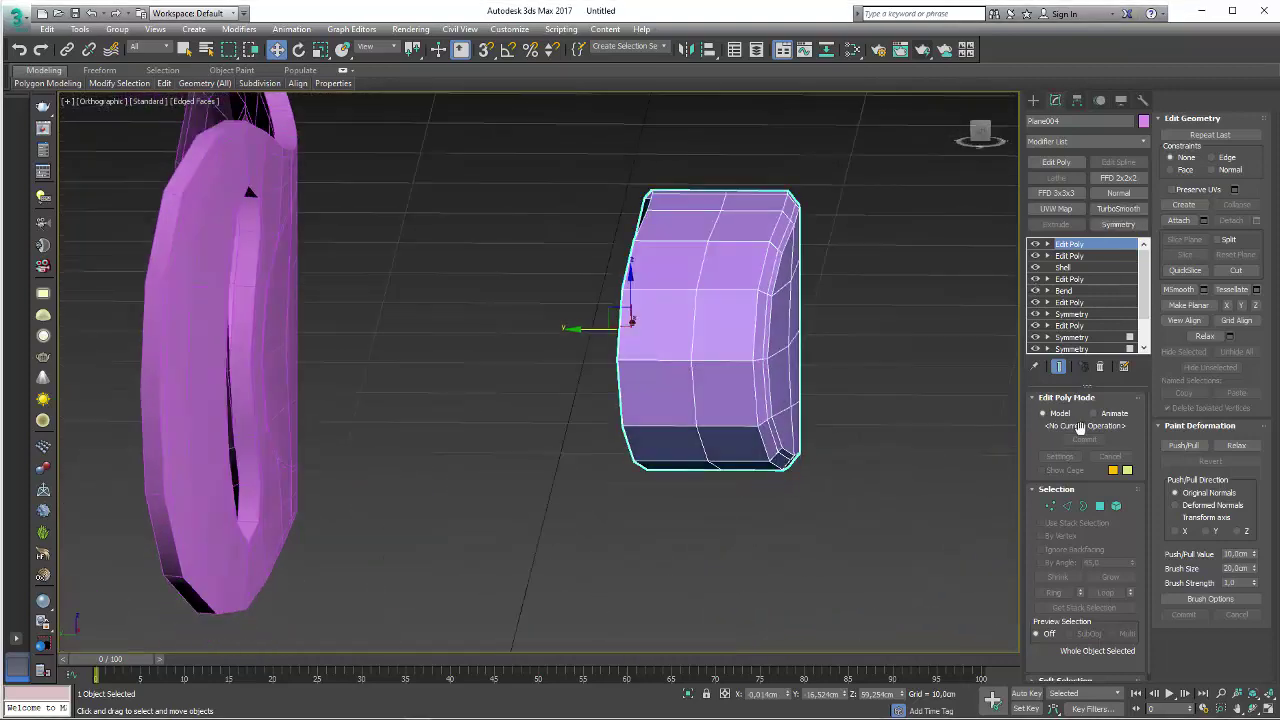
- In Vertex mode, use Cut to slice new edges across the box's front face
{"action": "left_click", "coordinate": [1050, 506]}
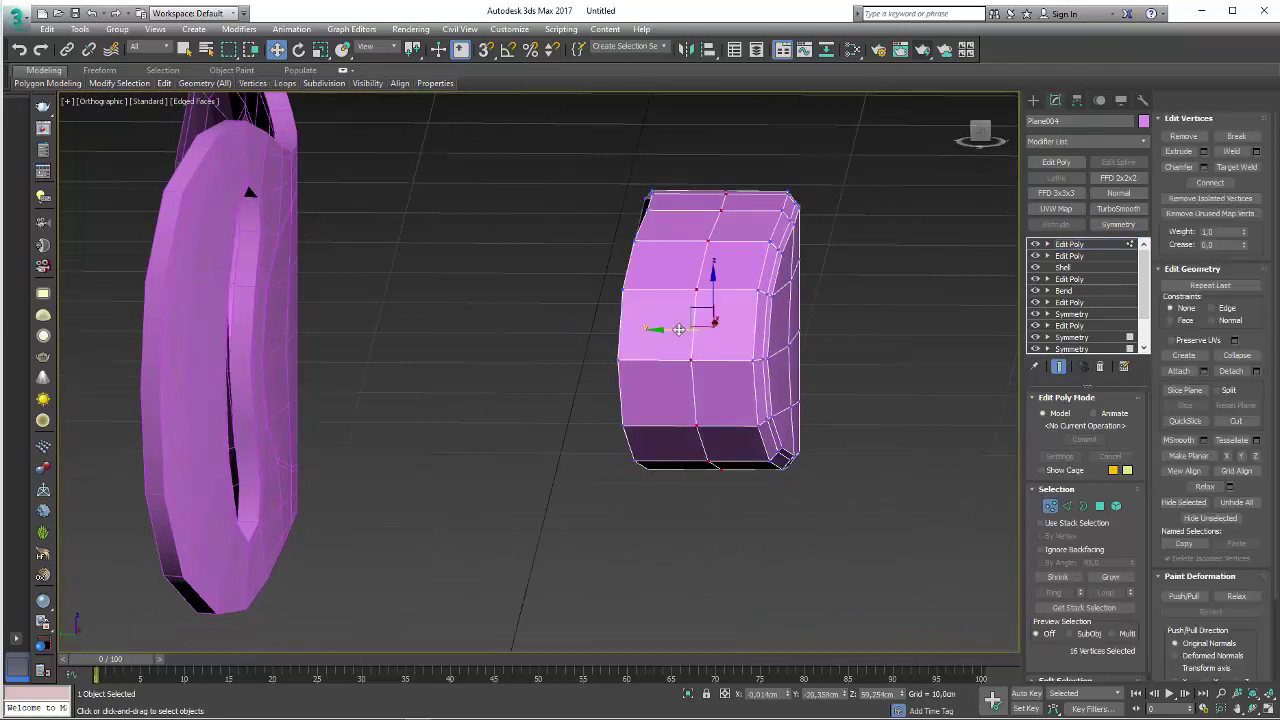
{"action": "scroll", "coordinate": [673, 352], "scroll_direction": "up", "scroll_amount": 4}
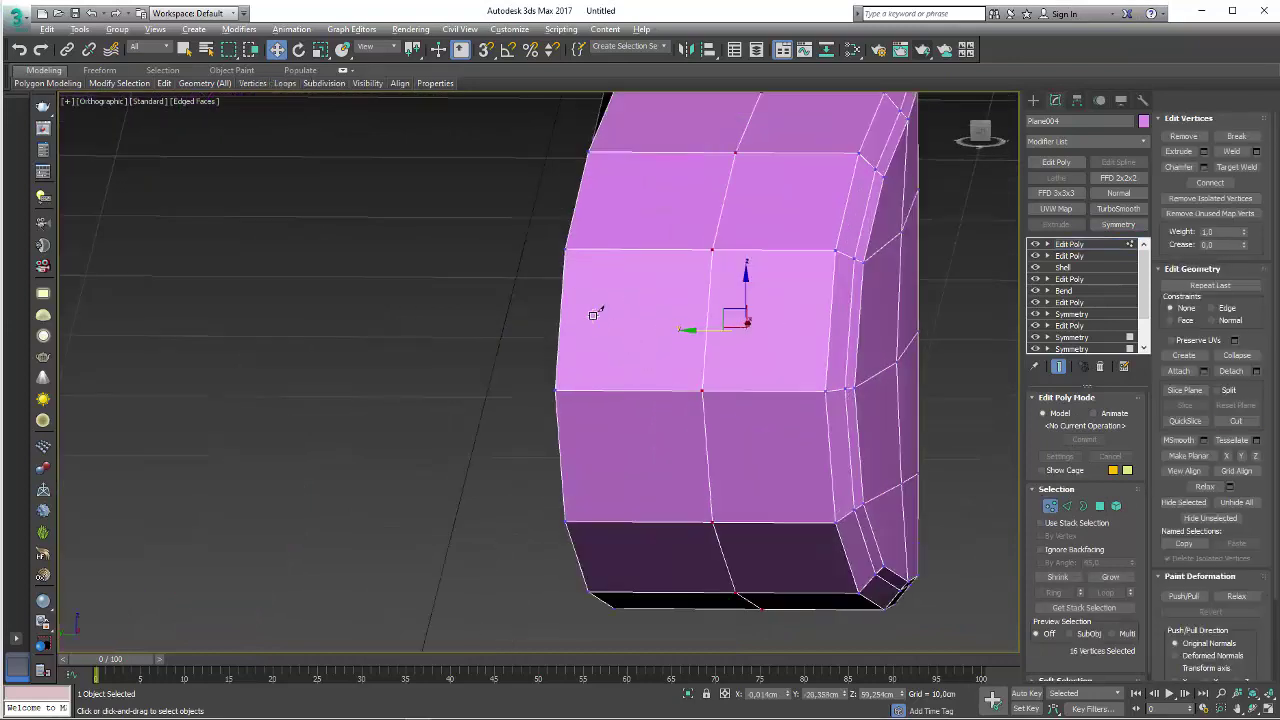
{"action": "key", "text": "alt+c"}
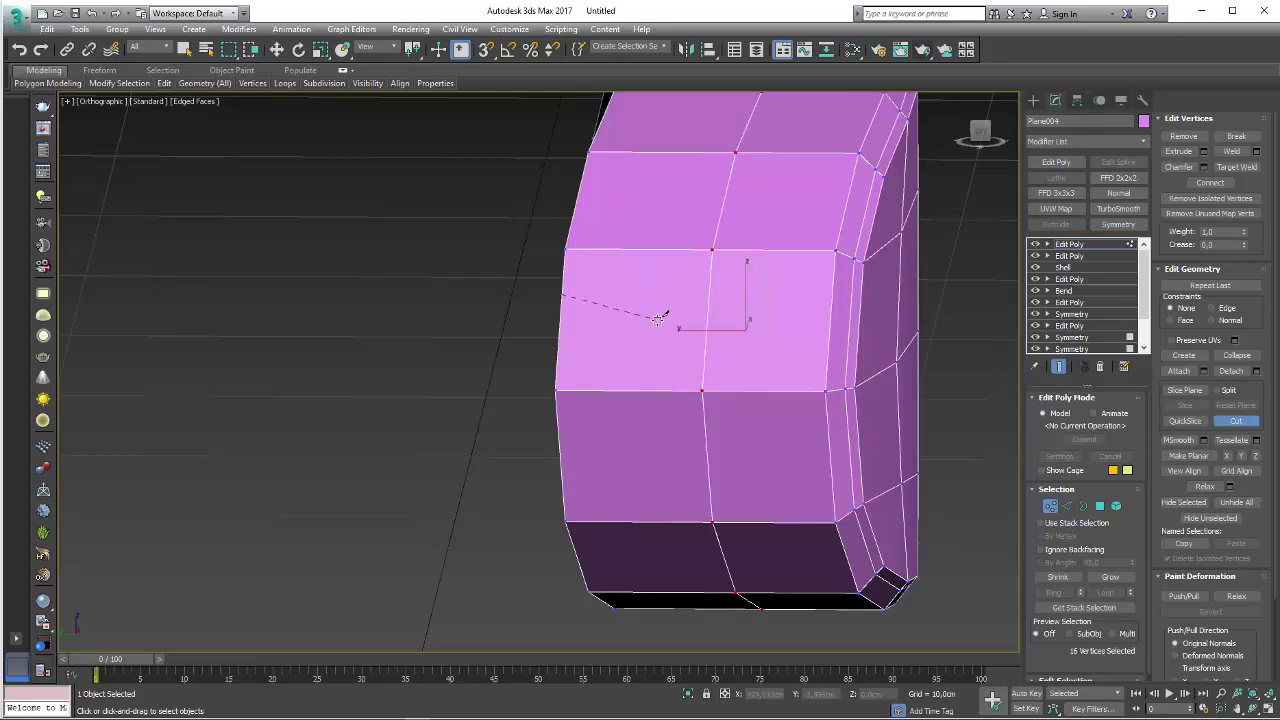
{"action": "left_click", "coordinate": [657, 319]}
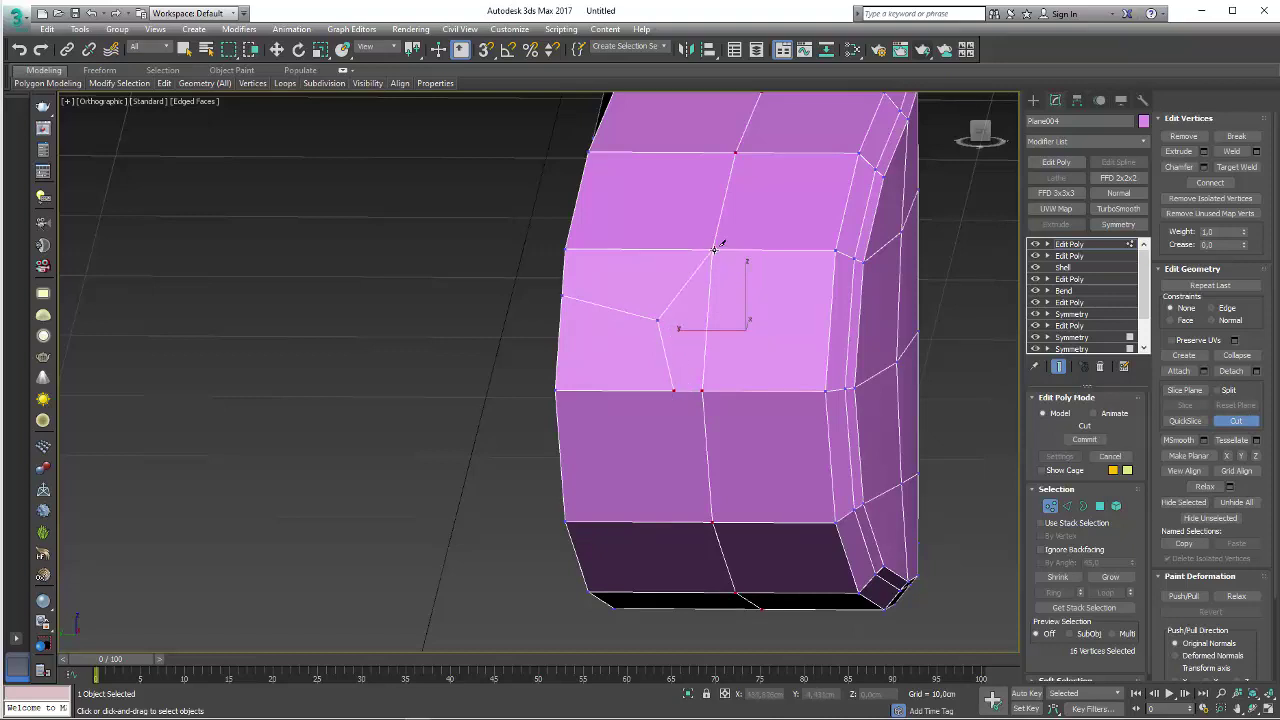
- Add a Symmetry modifier mirroring the box on the Y axis
{"action": "left_click", "coordinate": [1110, 225]}
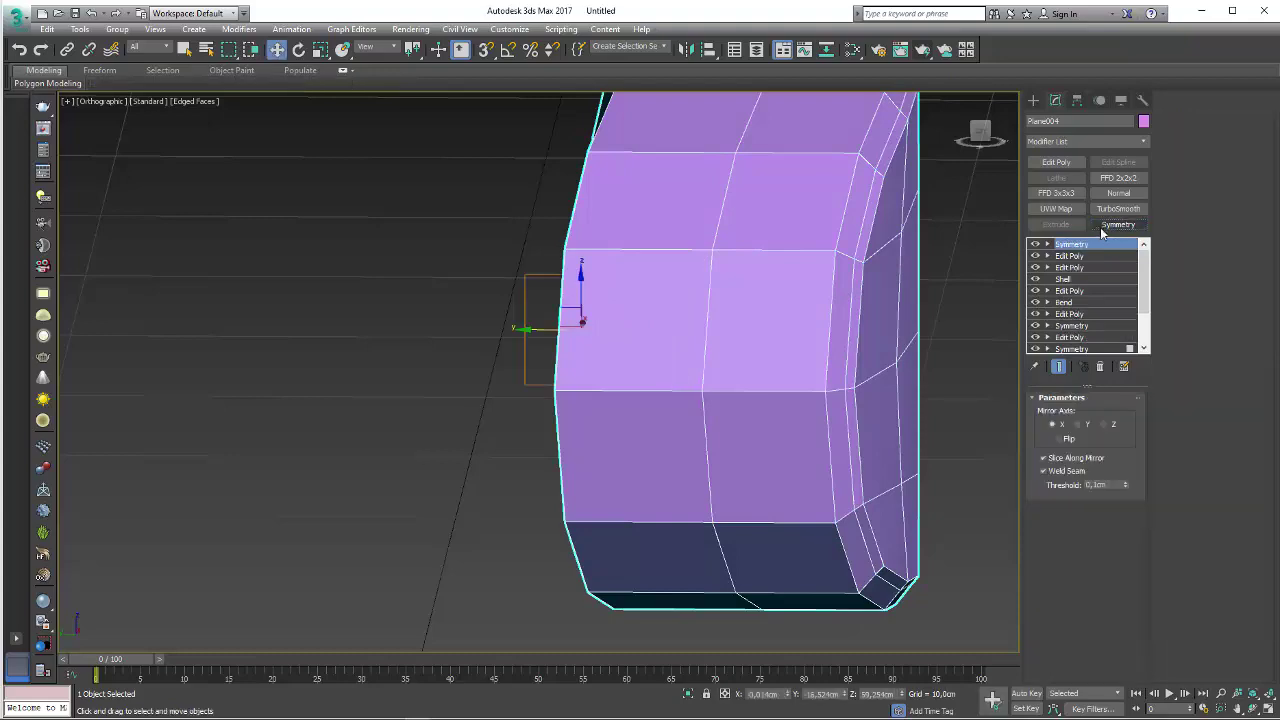
{"action": "left_click", "coordinate": [1083, 425]}
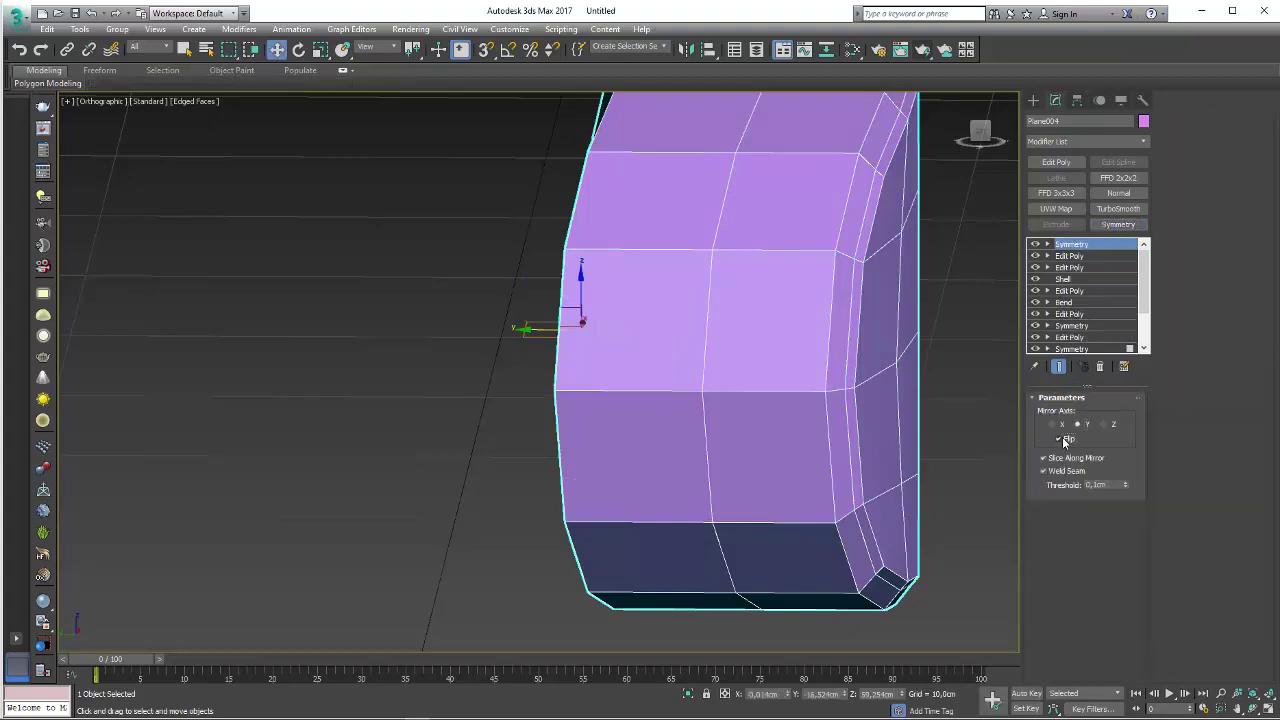
{"action": "mouse_move", "coordinate": [771, 420]}
{"action": "middle_mouse_down", "text": "alt"}
{"action": "mouse_move", "coordinate": [731, 414]}
{"action": "mouse_move", "coordinate": [880, 337]}
{"action": "mouse_move", "coordinate": [640, 355]}
{"action": "mouse_move", "coordinate": [1007, 268]}
{"action": "middle_mouse_up", "text": "alt"}
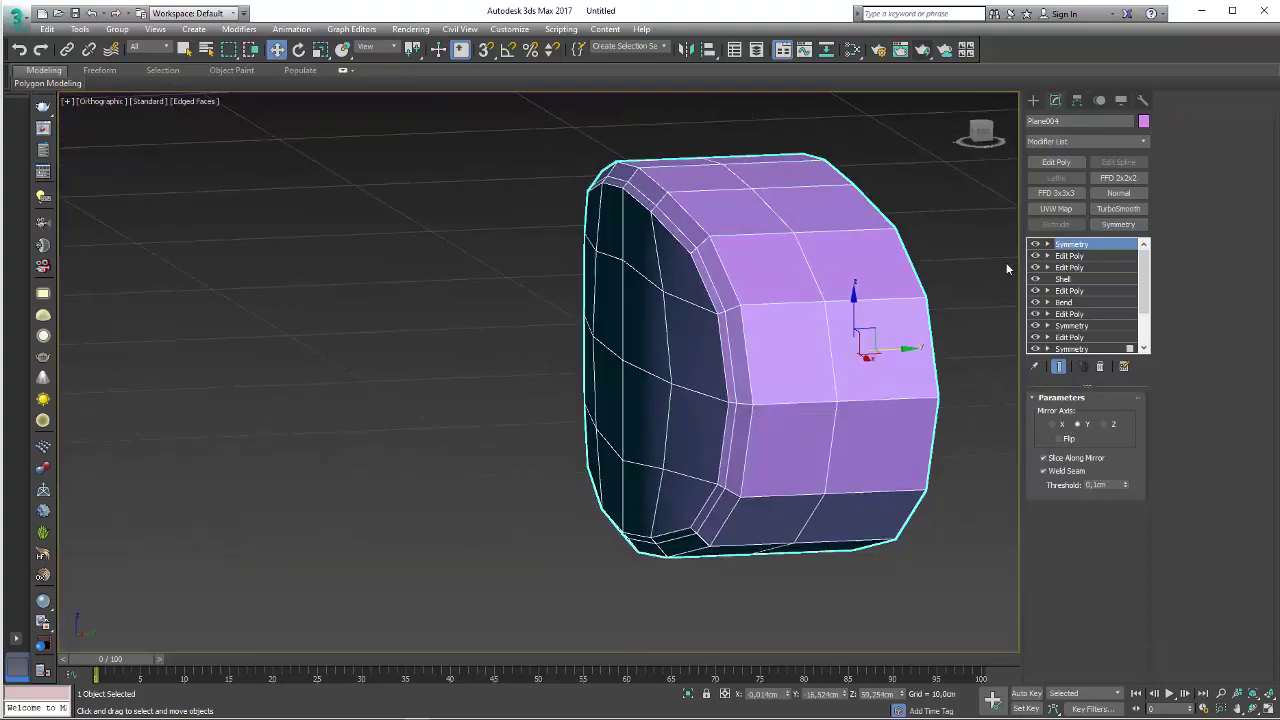
- Add a second Symmetry on X with Flip, then an Edit Poly modifier on top
{"action": "left_click", "coordinate": [1110, 226]}
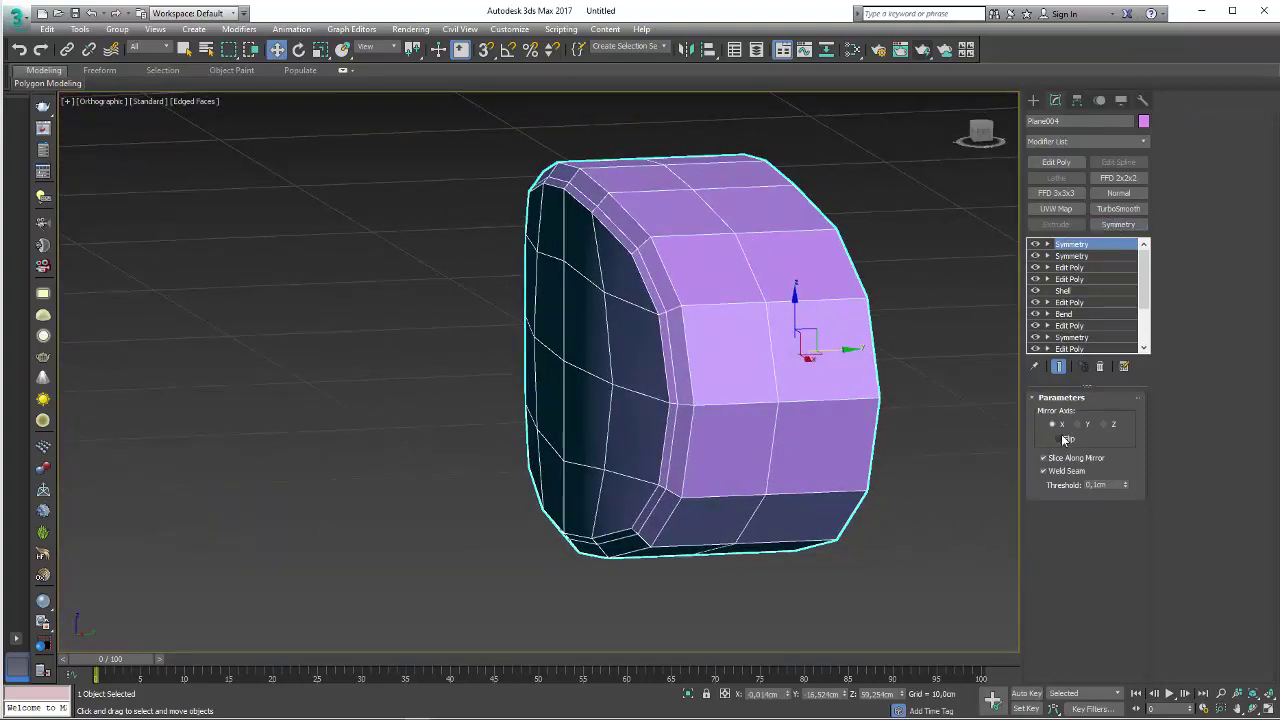
{"action": "mouse_move", "coordinate": [701, 368]}
{"action": "middle_mouse_down", "text": "alt"}
{"action": "mouse_move", "coordinate": [871, 371]}
{"action": "mouse_move", "coordinate": [737, 371]}
{"action": "mouse_move", "coordinate": [807, 331]}
{"action": "middle_mouse_up", "text": "alt"}
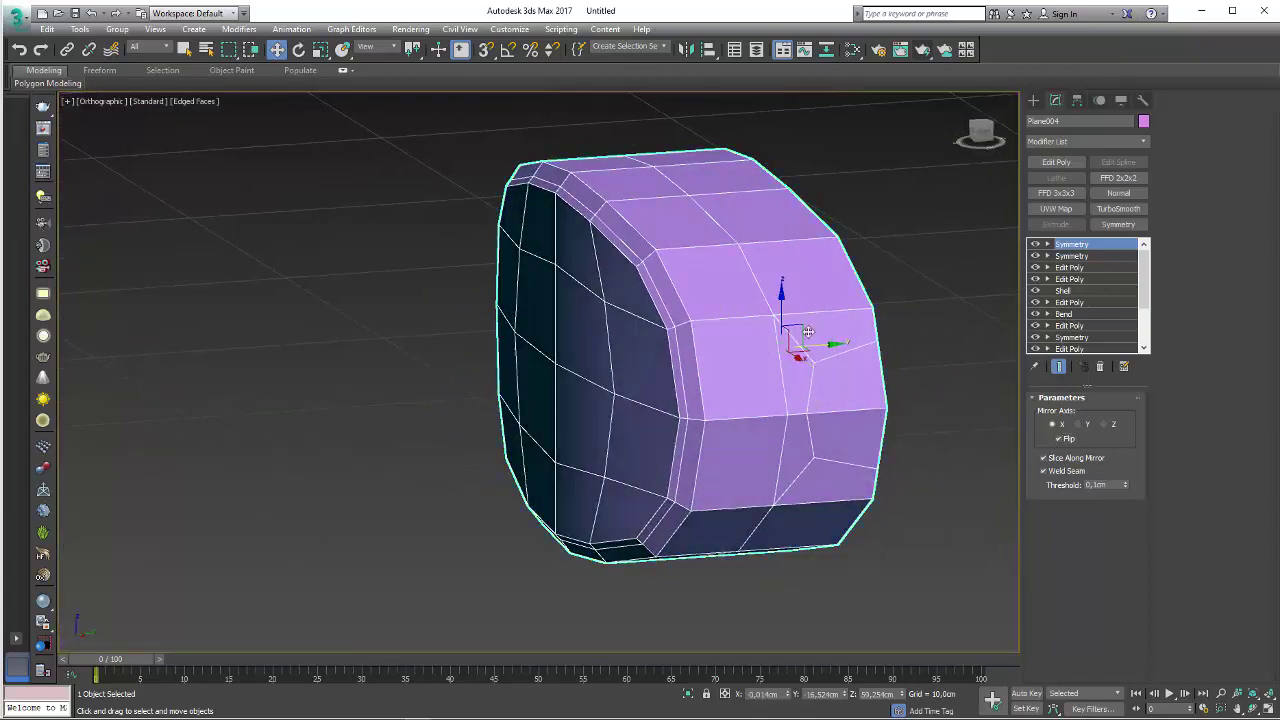
{"action": "left_click", "coordinate": [1067, 167]}
- Select the two side polygons of the box and delete them to open a notch
{"action": "left_click", "coordinate": [1101, 507]}
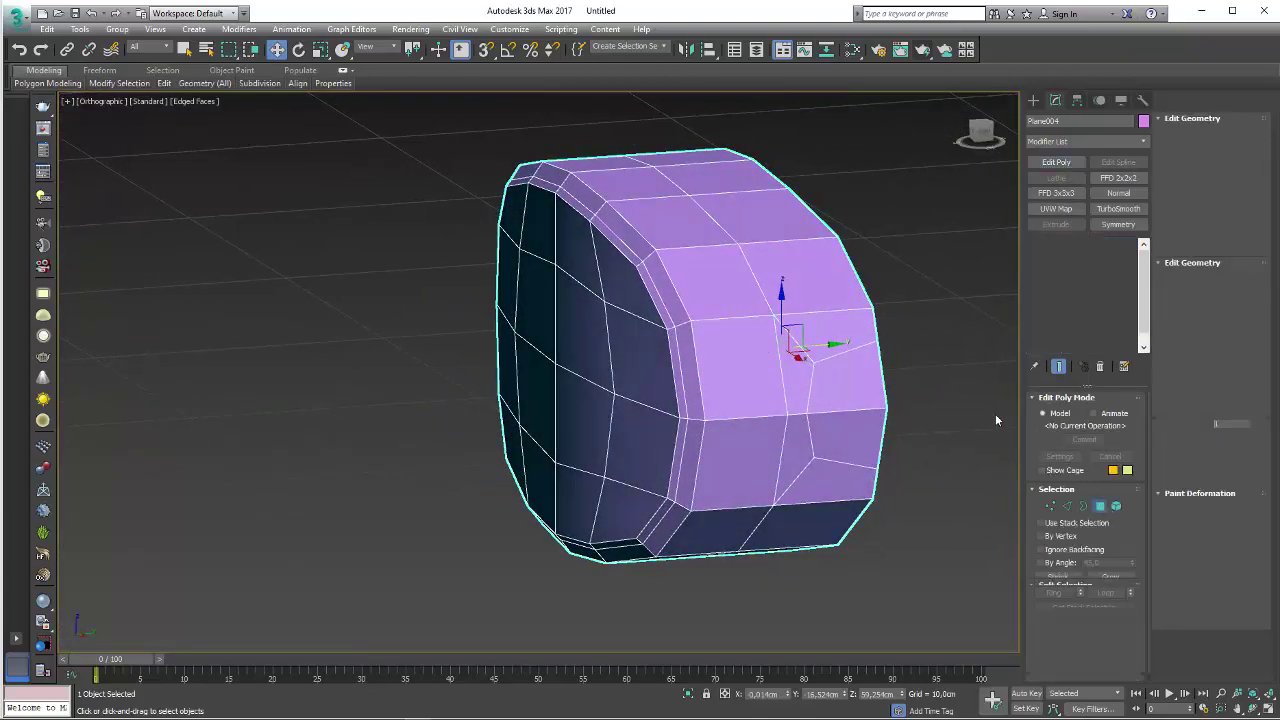
{"action": "left_click", "coordinate": [830, 400]}
{"action": "middle_click_drag", "start_coordinate": [830, 400], "coordinate": [488, 487], "text": "alt"}
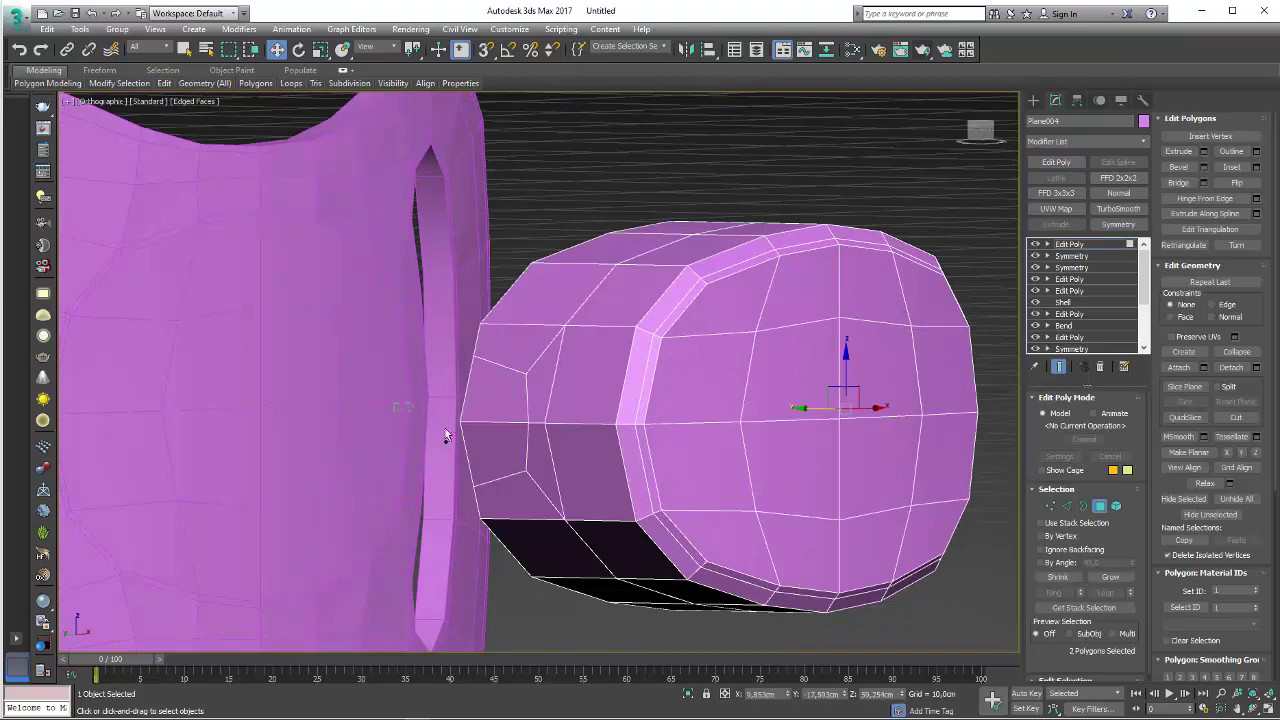
{"action": "left_click", "coordinate": [500, 450]}
{"action": "key", "text": "Delete"}
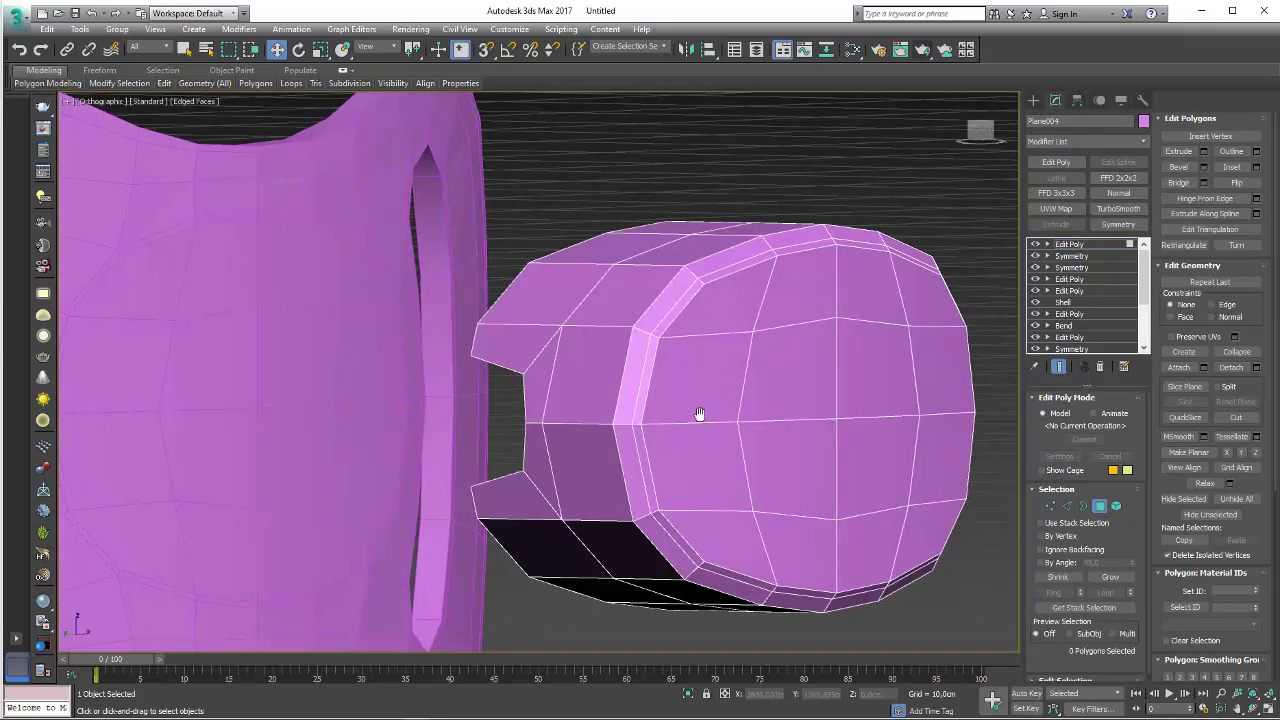
{"action": "scroll", "coordinate": [697, 417], "scroll_direction": "down", "scroll_amount": 5}
- Return to object level and add a Shell modifier to the box
{"action": "key", "text": "4"}
{"action": "left_click", "coordinate": [1085, 141]}
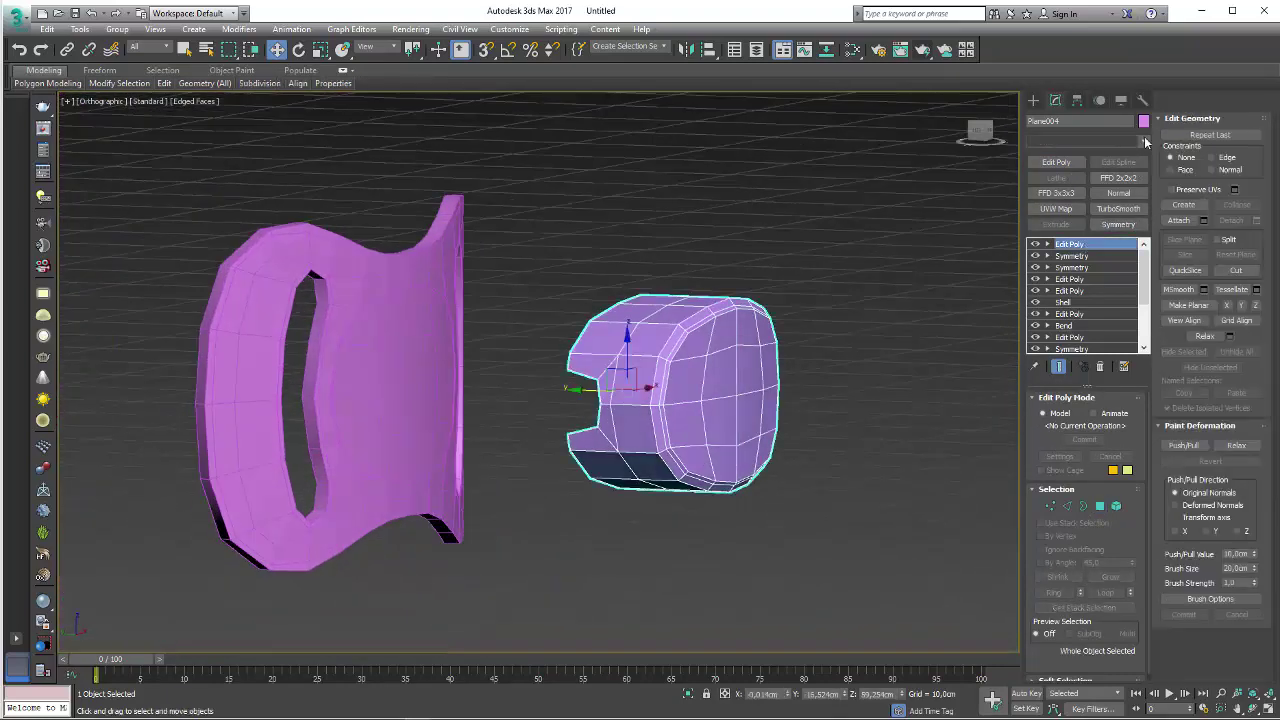
{"action": "scroll", "coordinate": [1100, 450], "scroll_direction": "down", "scroll_amount": 10}
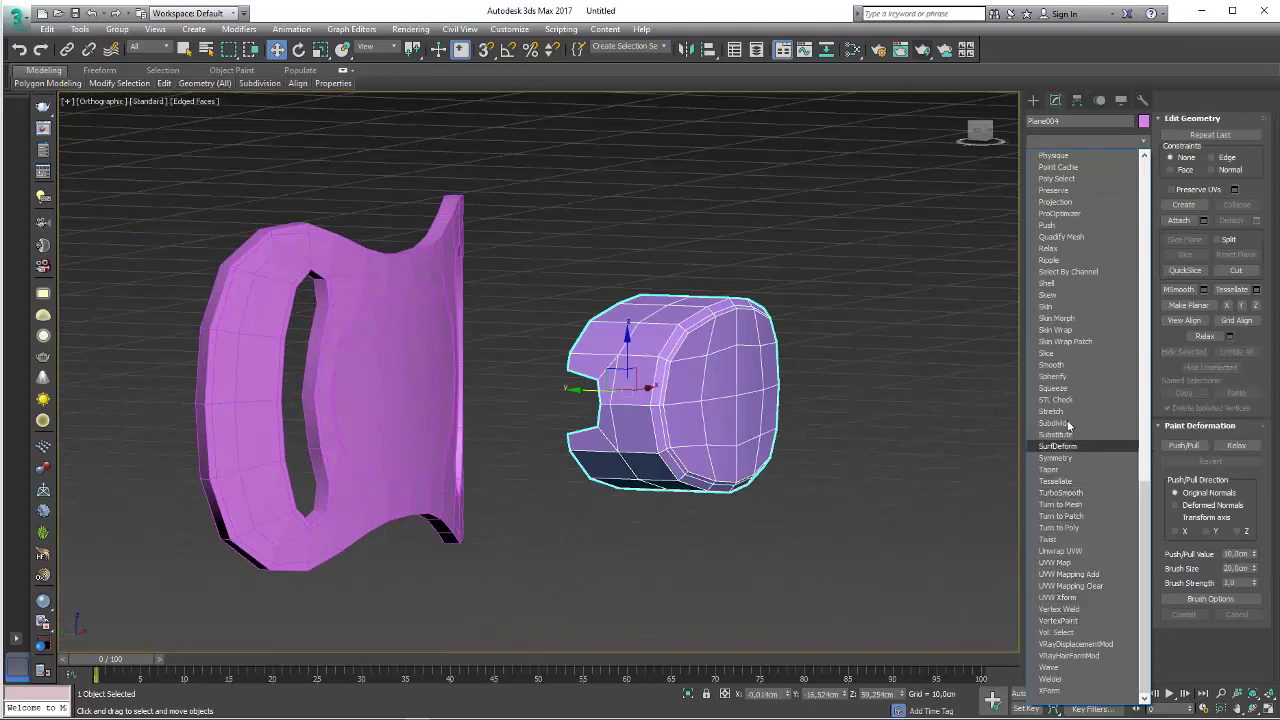
{"action": "left_click", "coordinate": [1052, 284]}
- Set Shell Outer Amount to 0 and Inner Amount to 0,03cm, and enable Select Inner Faces
{"action": "middle_click_drag", "start_coordinate": [766, 371], "coordinate": [900, 376], "text": "alt"}
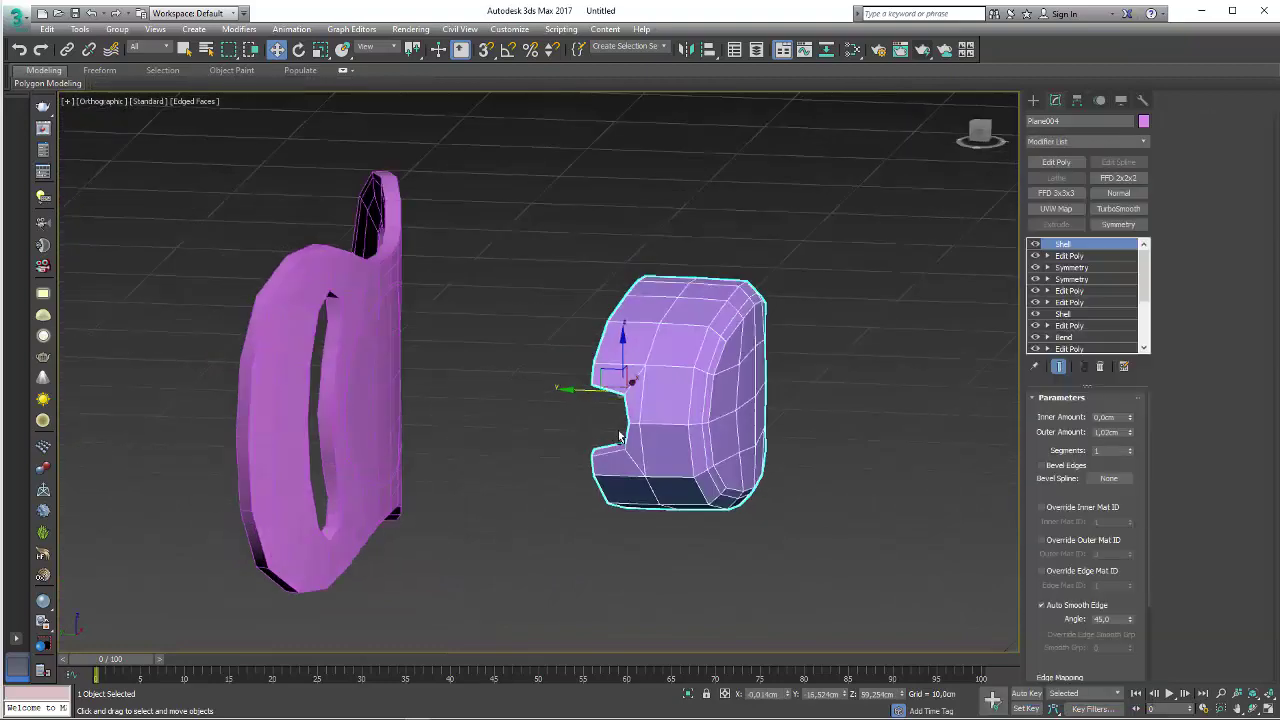
{"action": "middle_click_drag", "start_coordinate": [845, 460], "coordinate": [806, 474], "text": "alt"}
{"action": "scroll", "coordinate": [694, 391], "scroll_direction": "up", "scroll_amount": 3}
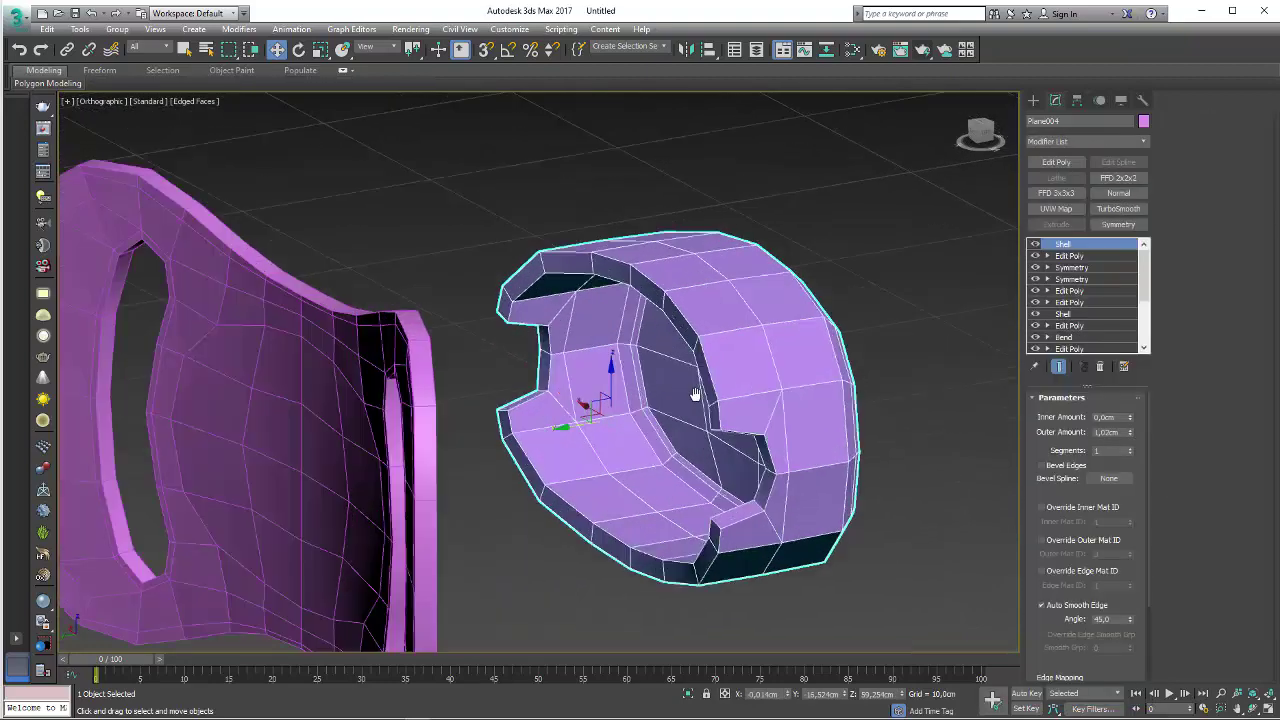
{"action": "scroll", "coordinate": [666, 334], "scroll_direction": "up", "scroll_amount": 3}
{"action": "right_click", "coordinate": [1128, 435]}
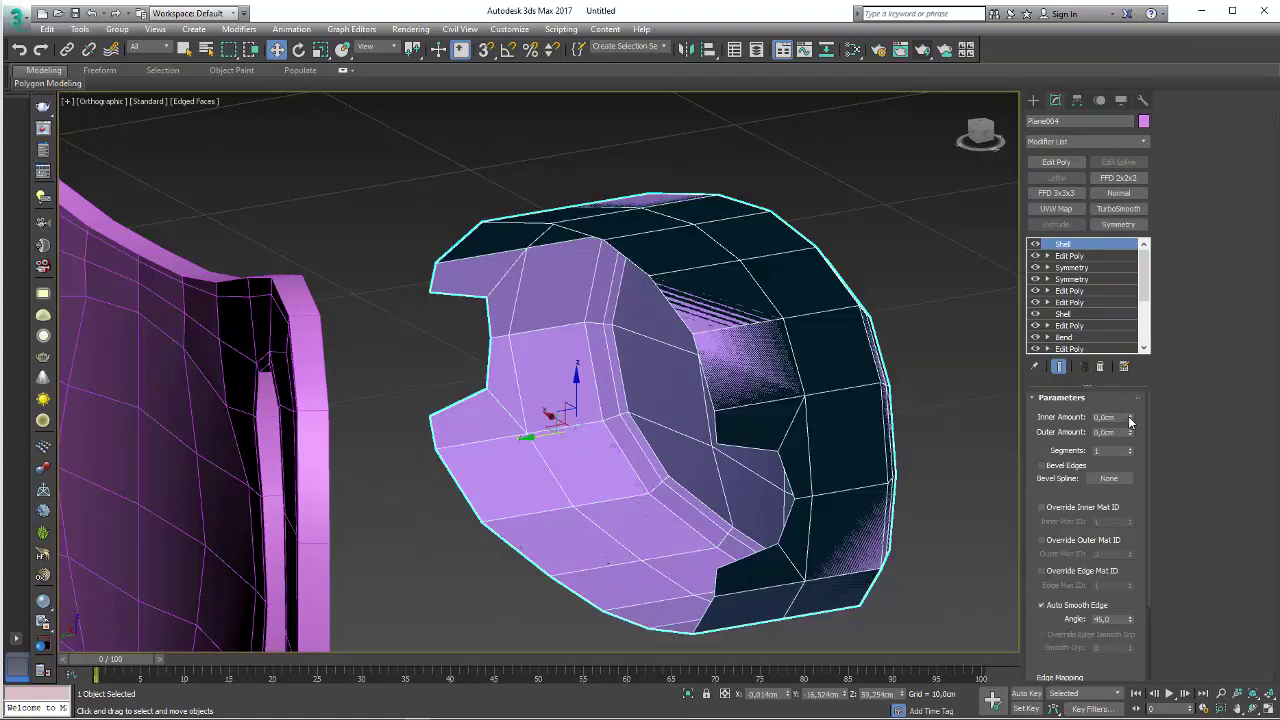
{"action": "left_click_drag", "start_coordinate": [1130, 422], "coordinate": [1130, 412]}
{"action": "middle_click_drag", "start_coordinate": [829, 486], "coordinate": [837, 347], "text": "alt"}
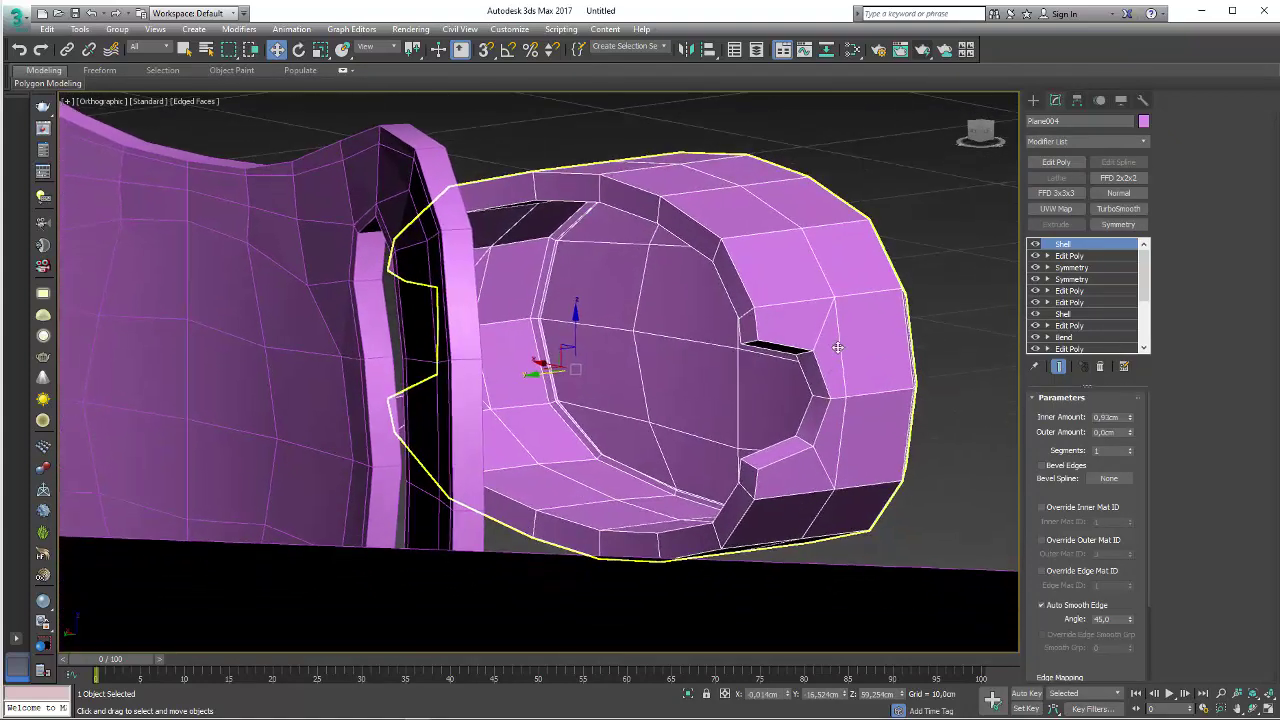
{"action": "scroll", "coordinate": [992, 497], "scroll_direction": "down", "scroll_amount": 2}
{"action": "scroll", "coordinate": [921, 474], "scroll_direction": "down", "scroll_amount": 5}
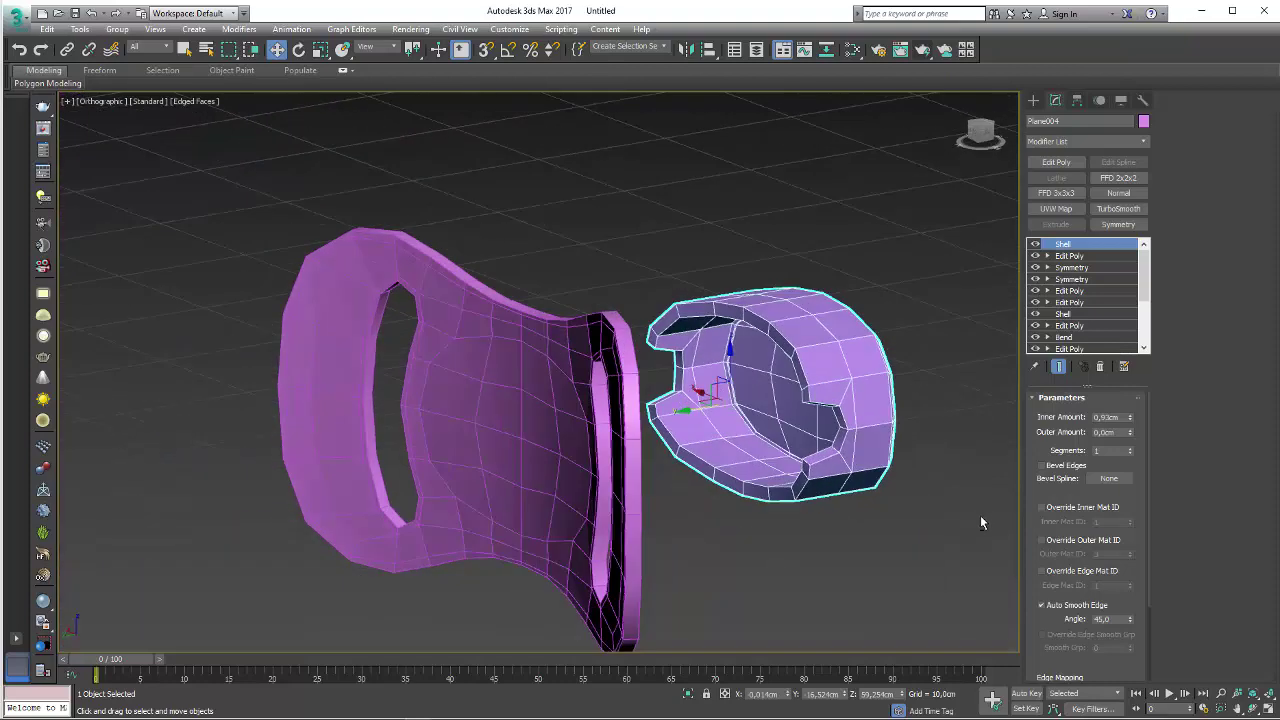
{"action": "left_click_drag", "start_coordinate": [1030, 494], "coordinate": [1030, 478]}
{"action": "scroll", "coordinate": [1056, 610], "scroll_direction": "down", "scroll_amount": 3}
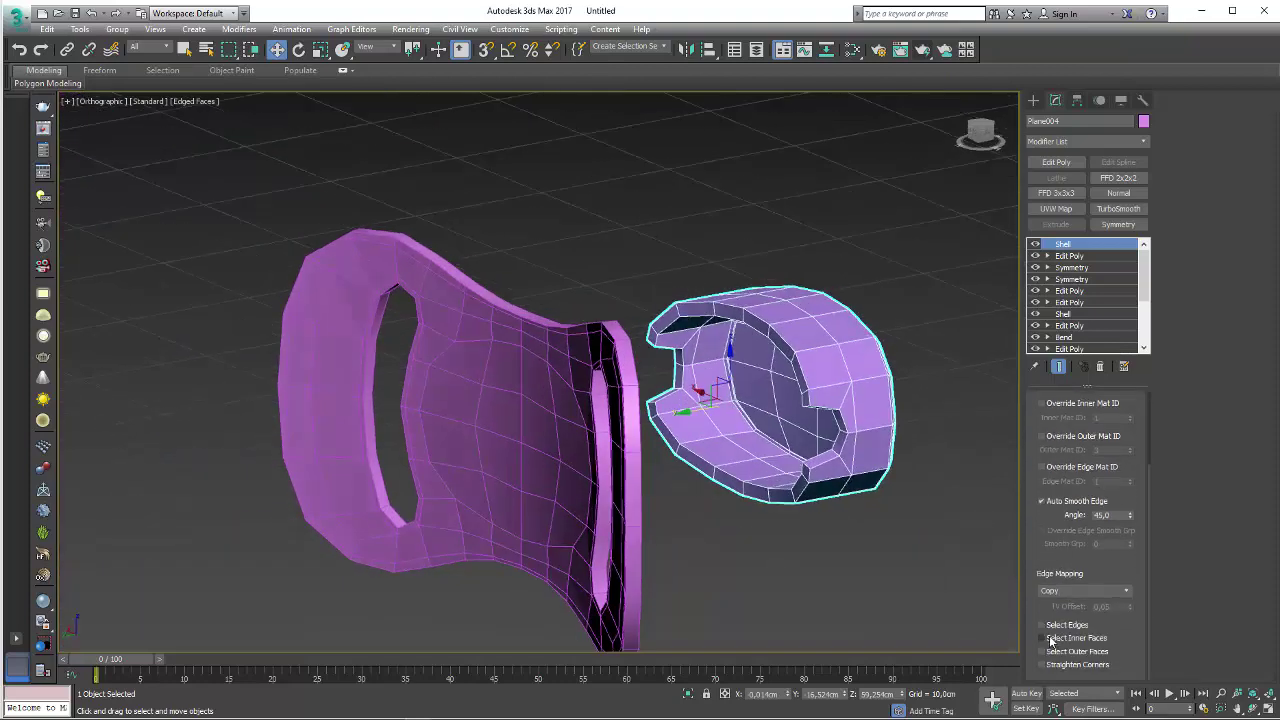
{"action": "left_click", "coordinate": [1041, 638]}
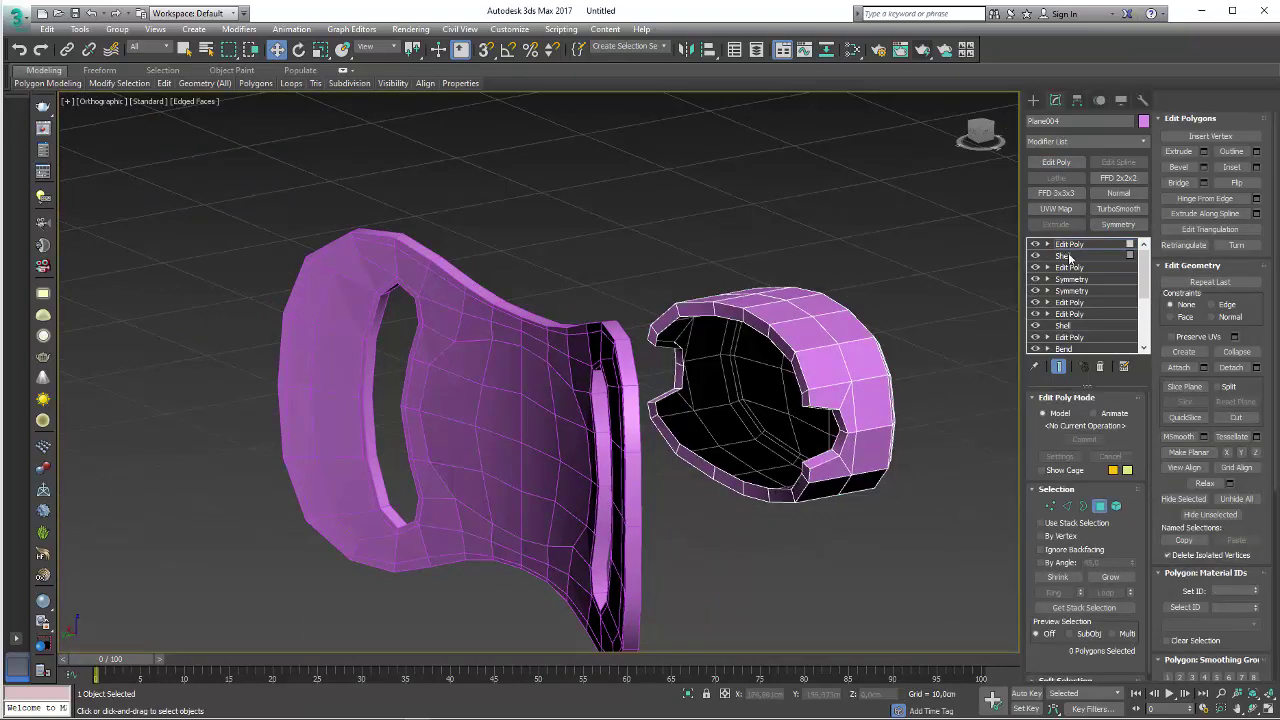
- Frame the nipple base, try a TurboSmooth on it, then remove it again
{"action": "left_click", "coordinate": [1068, 245]}
{"action": "key", "text": "z"}
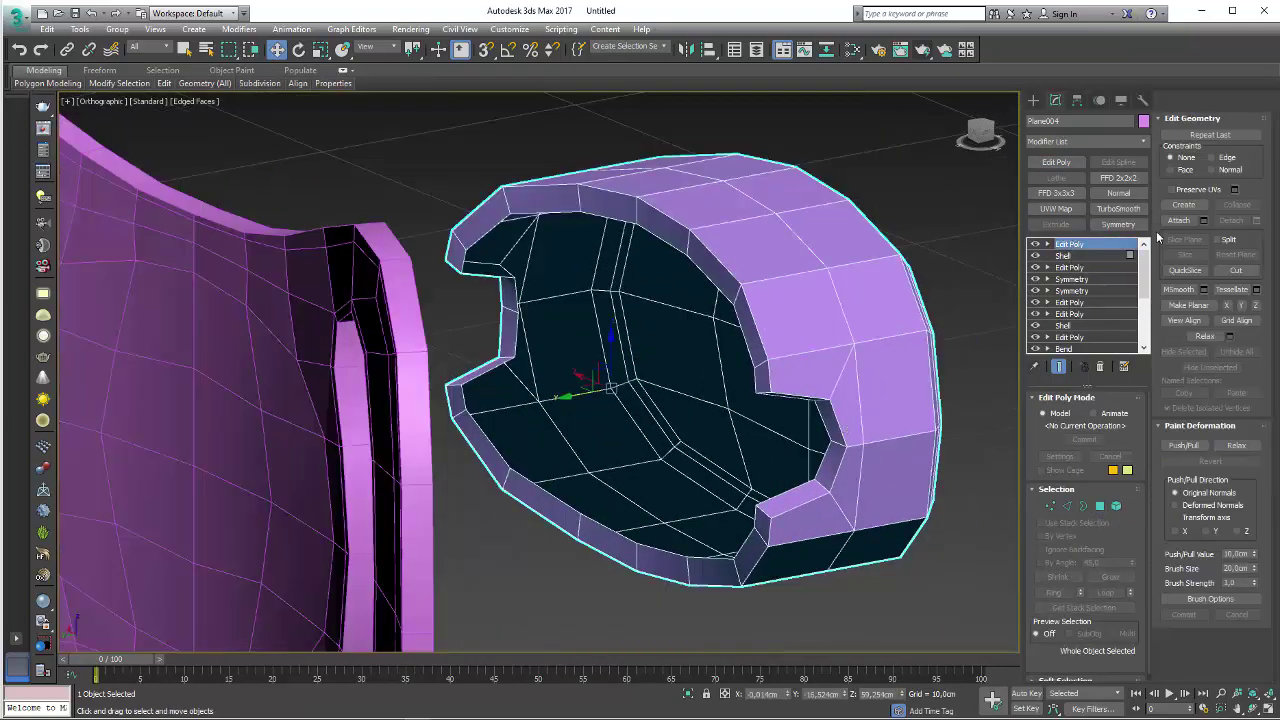
{"action": "left_click", "coordinate": [1119, 208]}
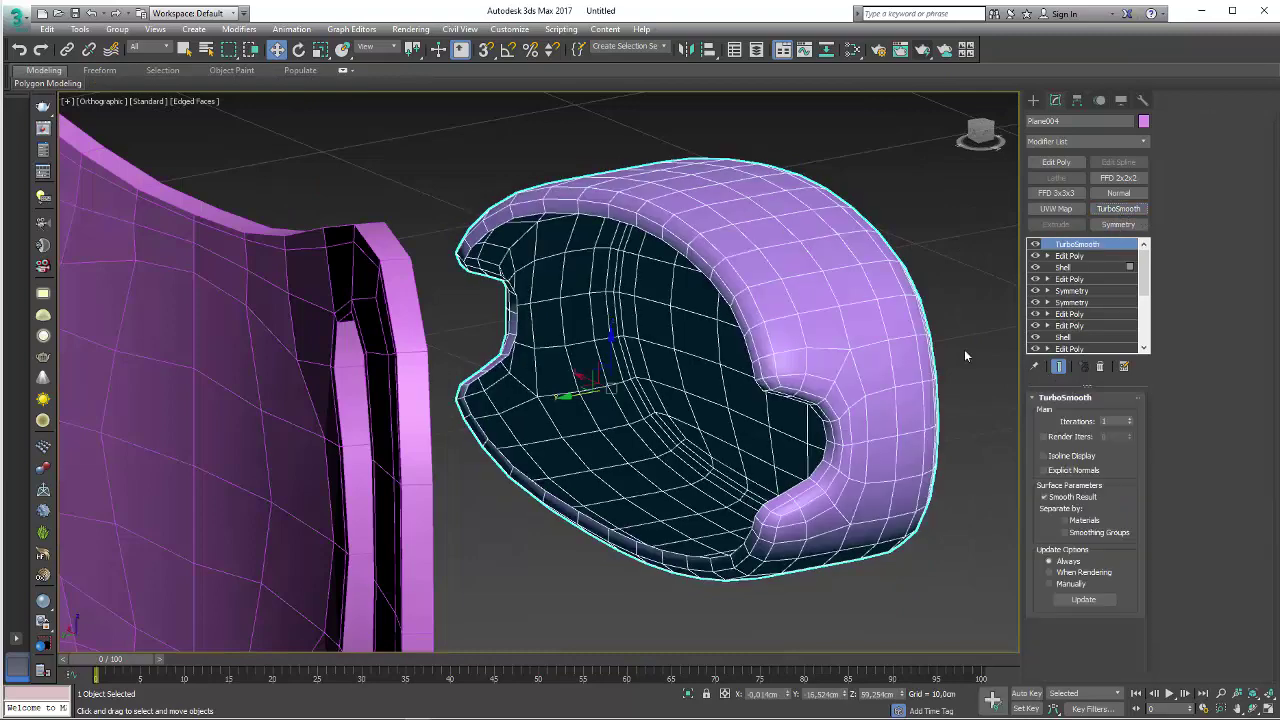
{"action": "left_click", "coordinate": [1101, 368]}
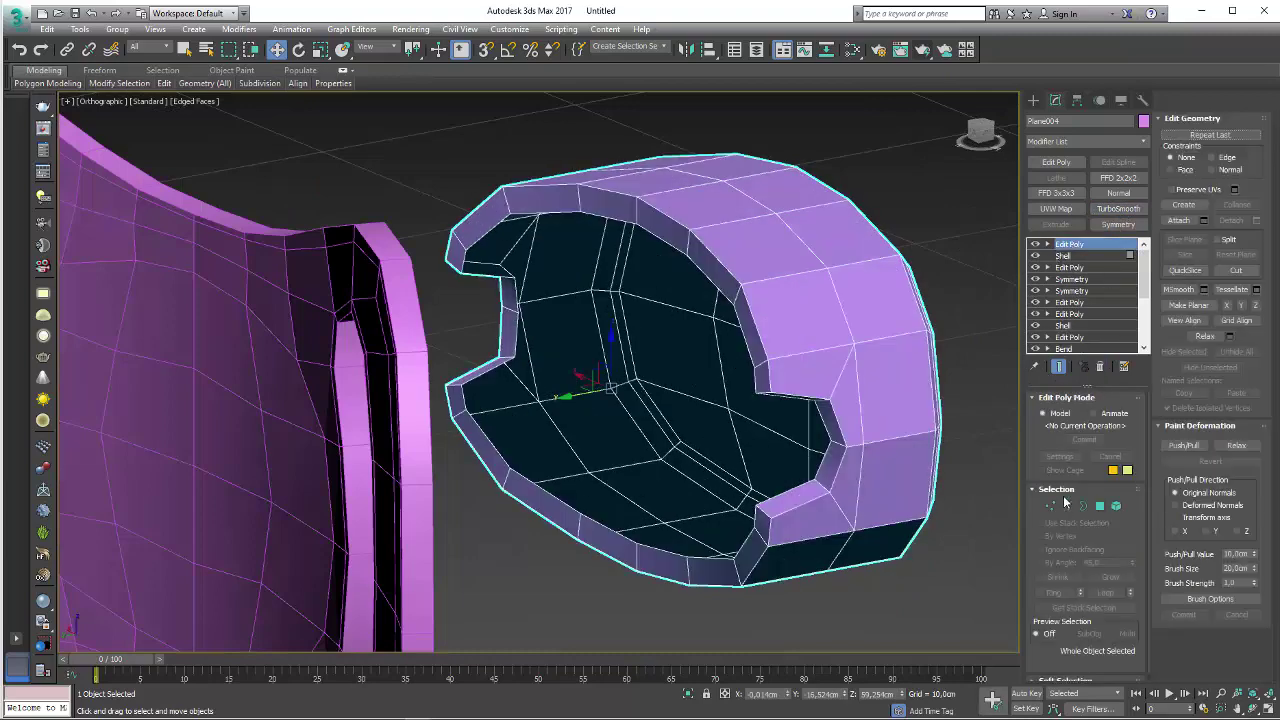
- Ring-select edges across the piece's band and Connect them with 2 pinched segments
{"action": "left_click", "coordinate": [1066, 505]}
{"action": "scroll", "coordinate": [765, 392], "scroll_direction": "up", "scroll_amount": 2}
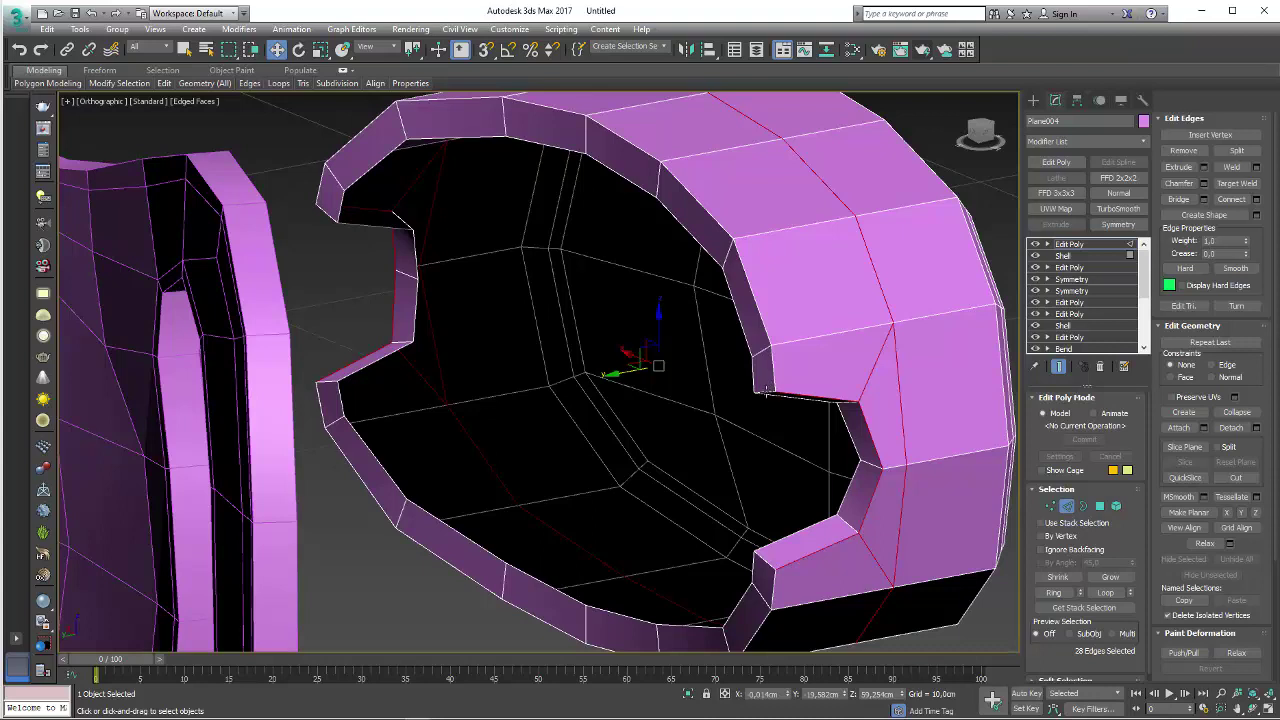
{"action": "left_click", "coordinate": [765, 392]}
{"action": "left_click", "coordinate": [1053, 592]}
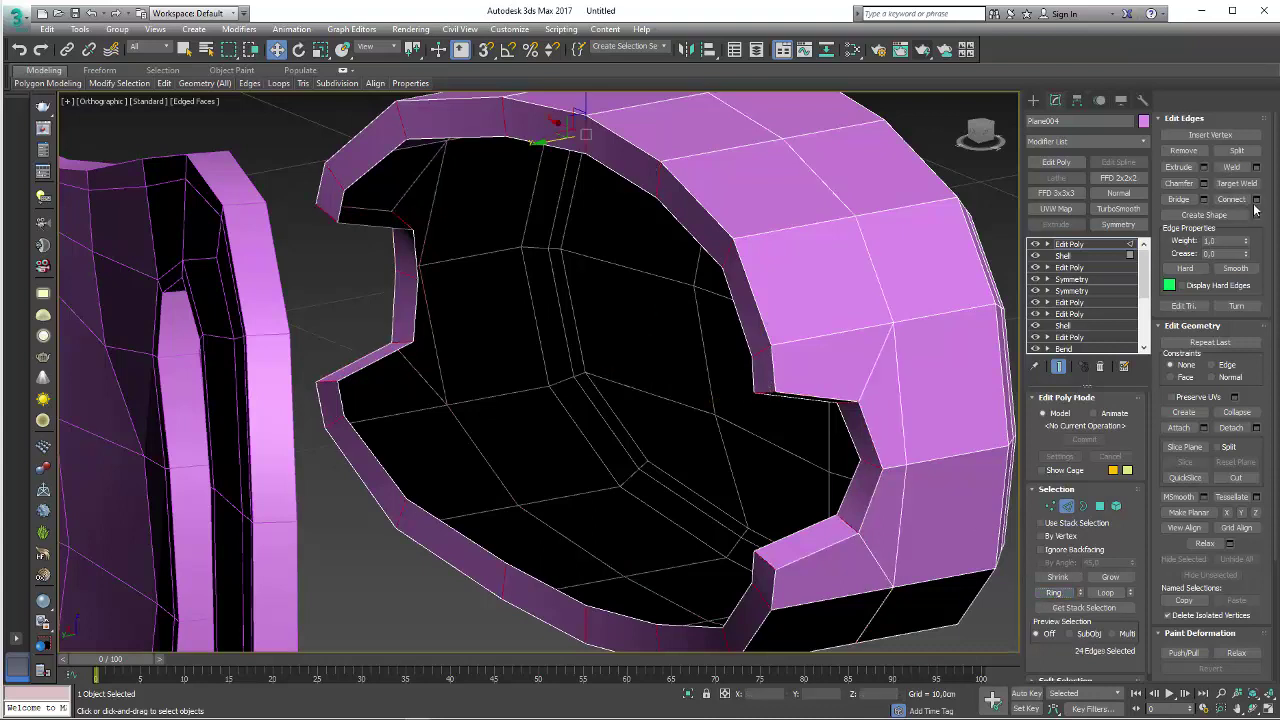
{"action": "left_click_drag", "start_coordinate": [548, 381], "coordinate": [549, 380]}
{"action": "left_click", "coordinate": [546, 439]}
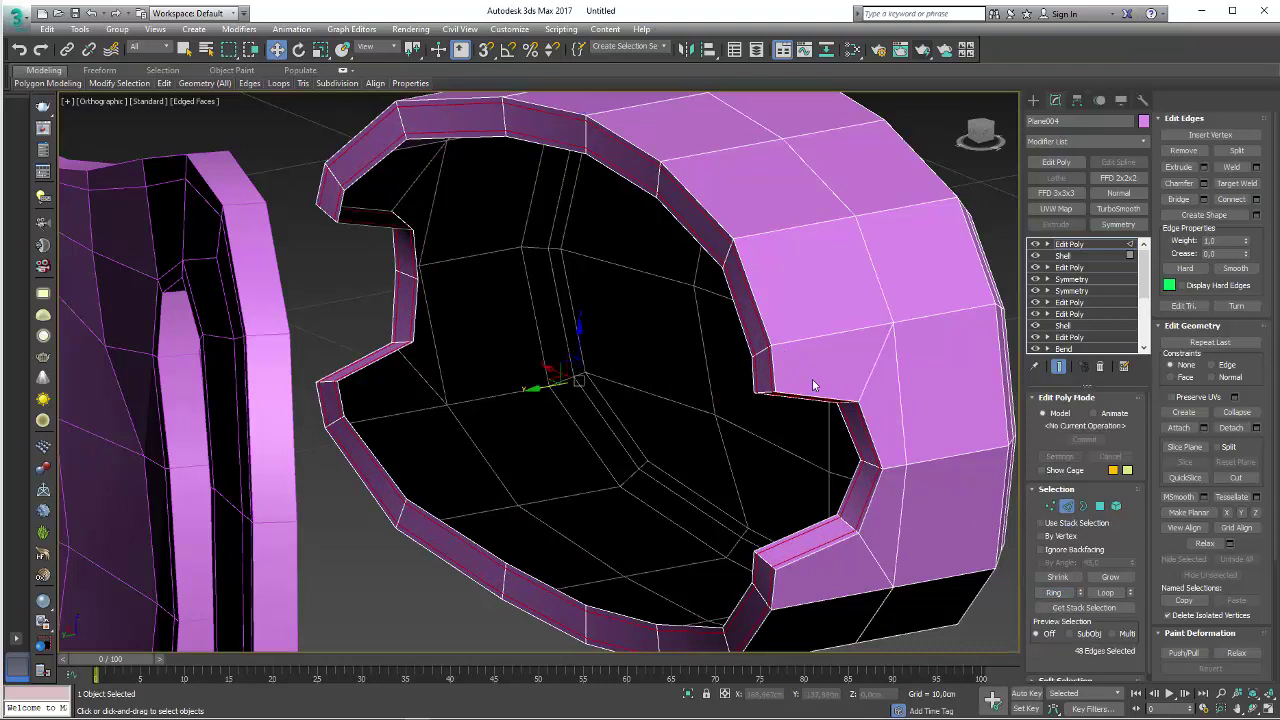
- Select the inner-rim and lower-rim edge loops of the nipple-base piece
{"action": "left_click", "coordinate": [796, 397]}
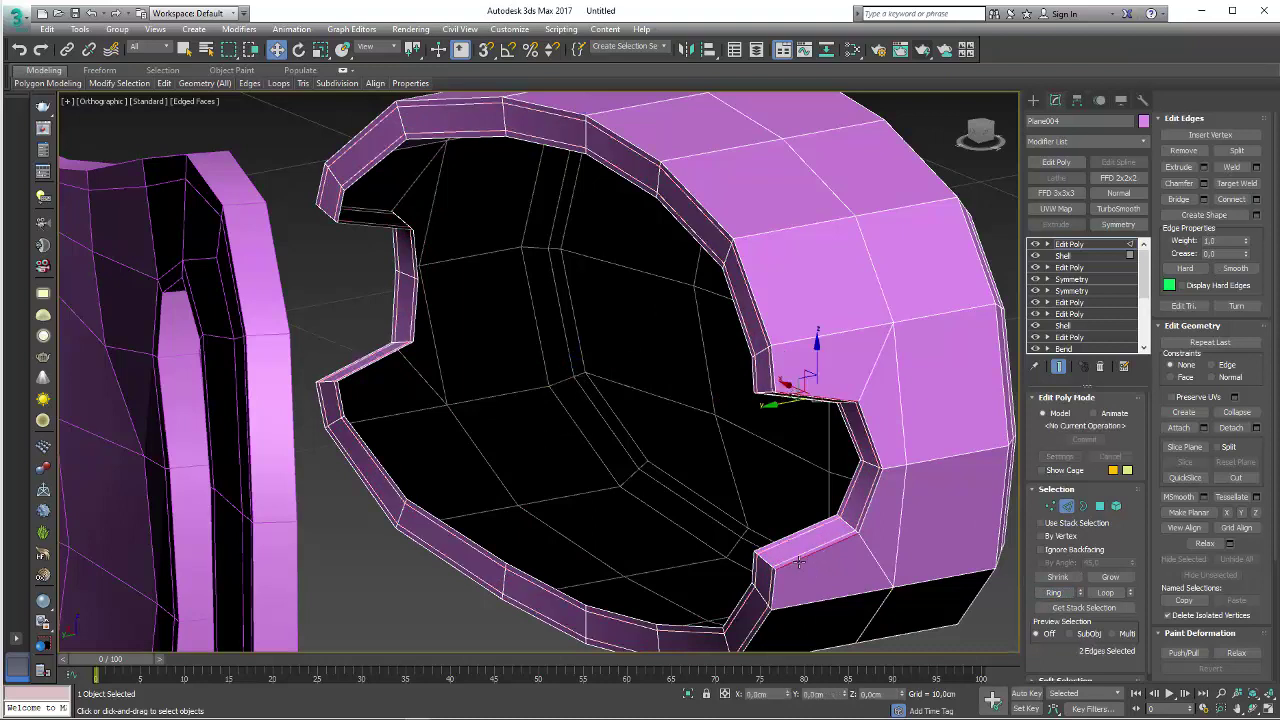
{"action": "left_click", "coordinate": [1060, 595]}
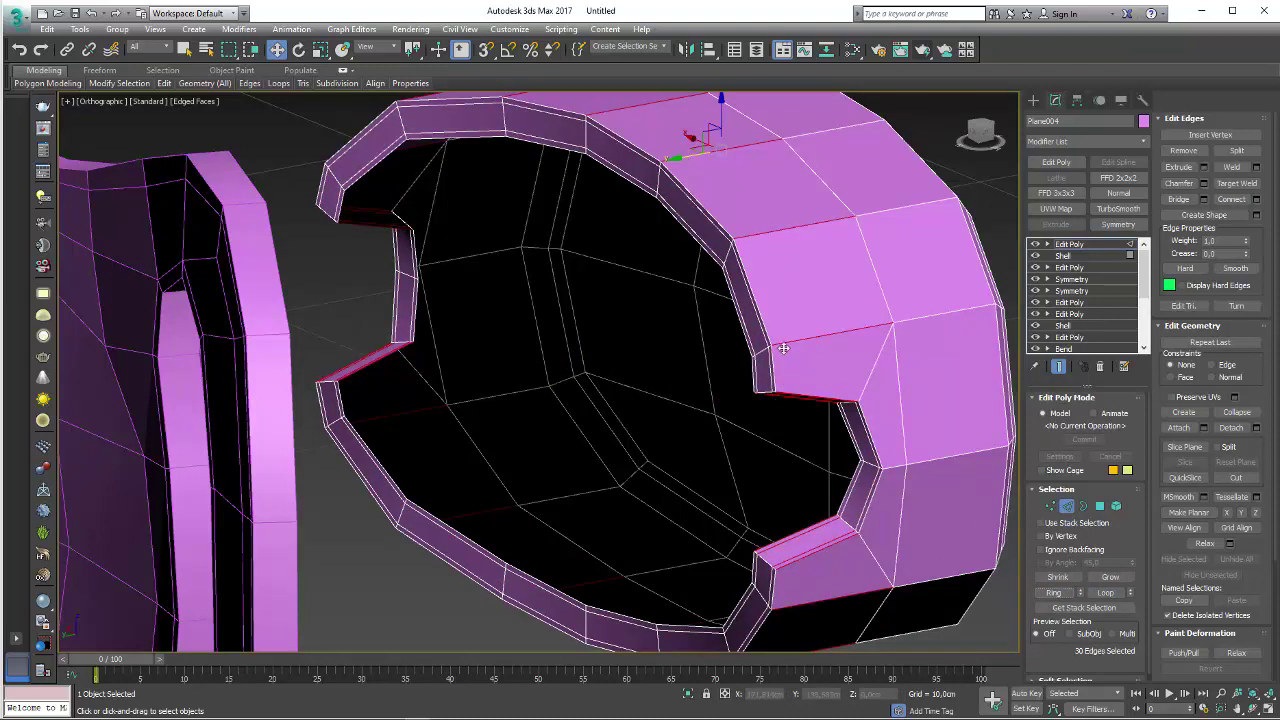
{"action": "mouse_move", "coordinate": [783, 347]}
{"action": "middle_mouse_down", "text": "alt"}
{"action": "mouse_move", "coordinate": [792, 366]}
{"action": "mouse_move", "coordinate": [768, 346]}
{"action": "middle_mouse_up", "text": "alt"}
{"action": "left_click", "coordinate": [251, 219]}
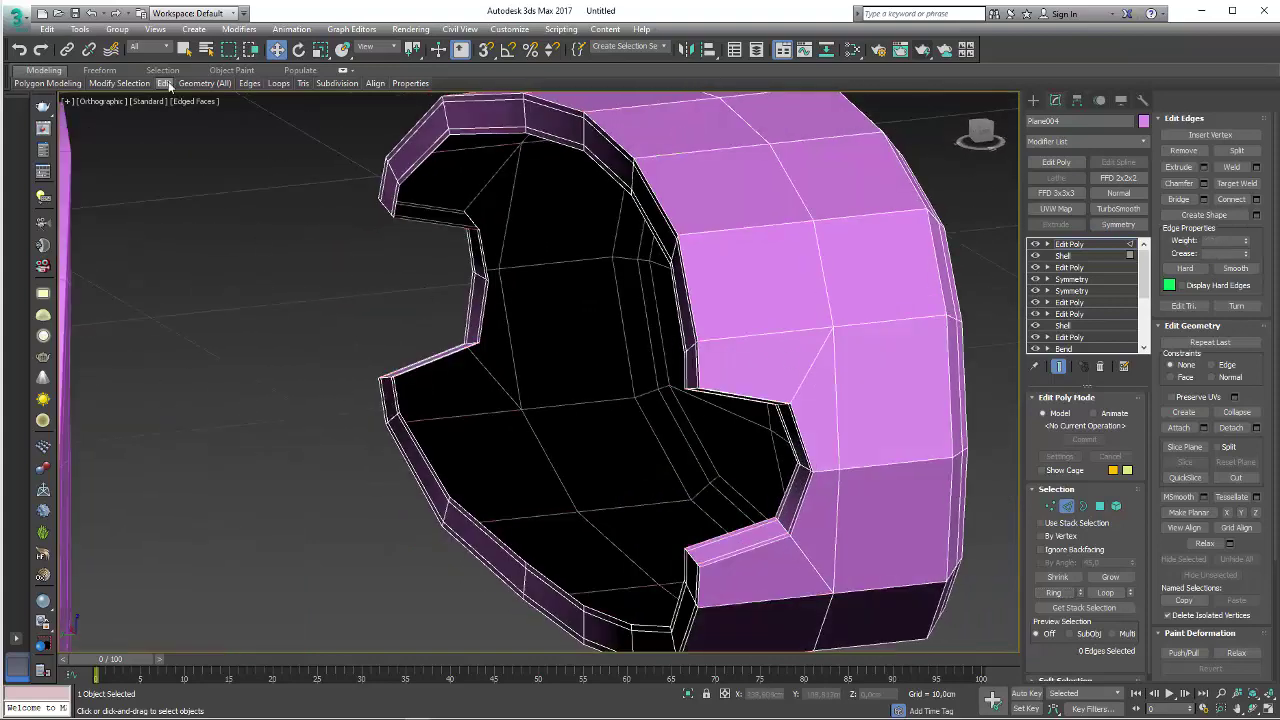
{"action": "left_click", "coordinate": [277, 118]}
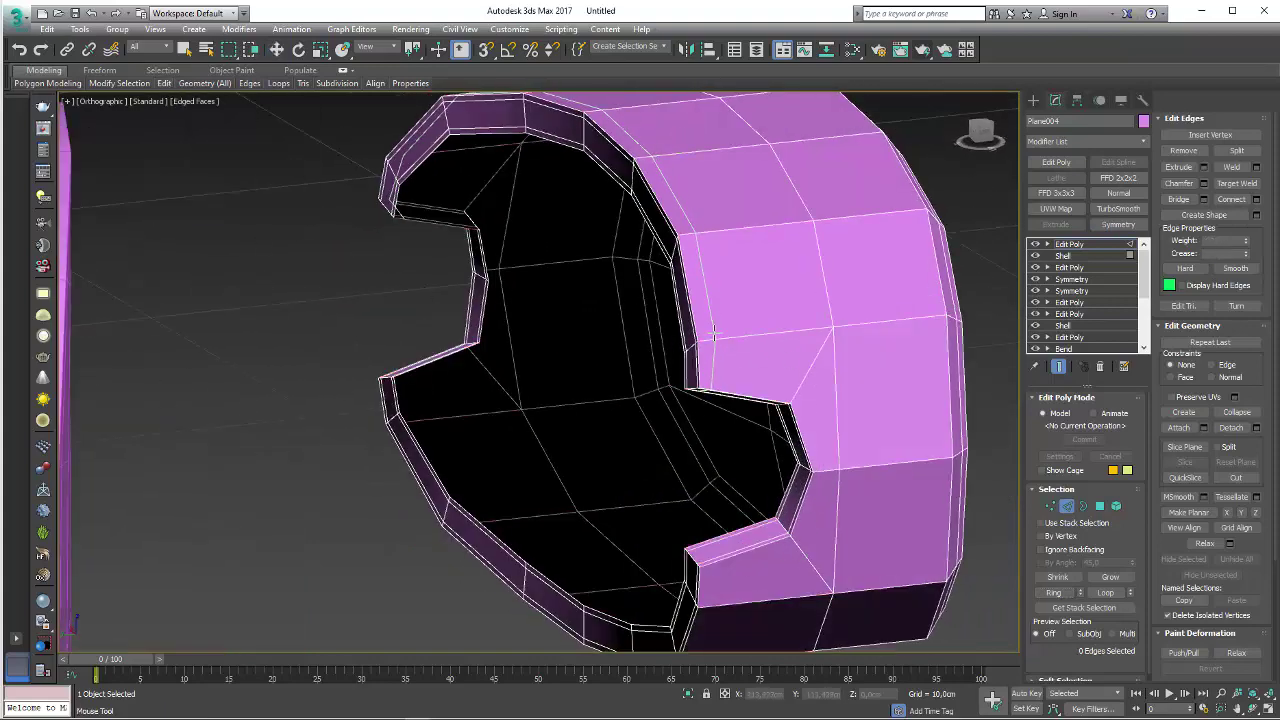
{"action": "double_click", "coordinate": [700, 335]}
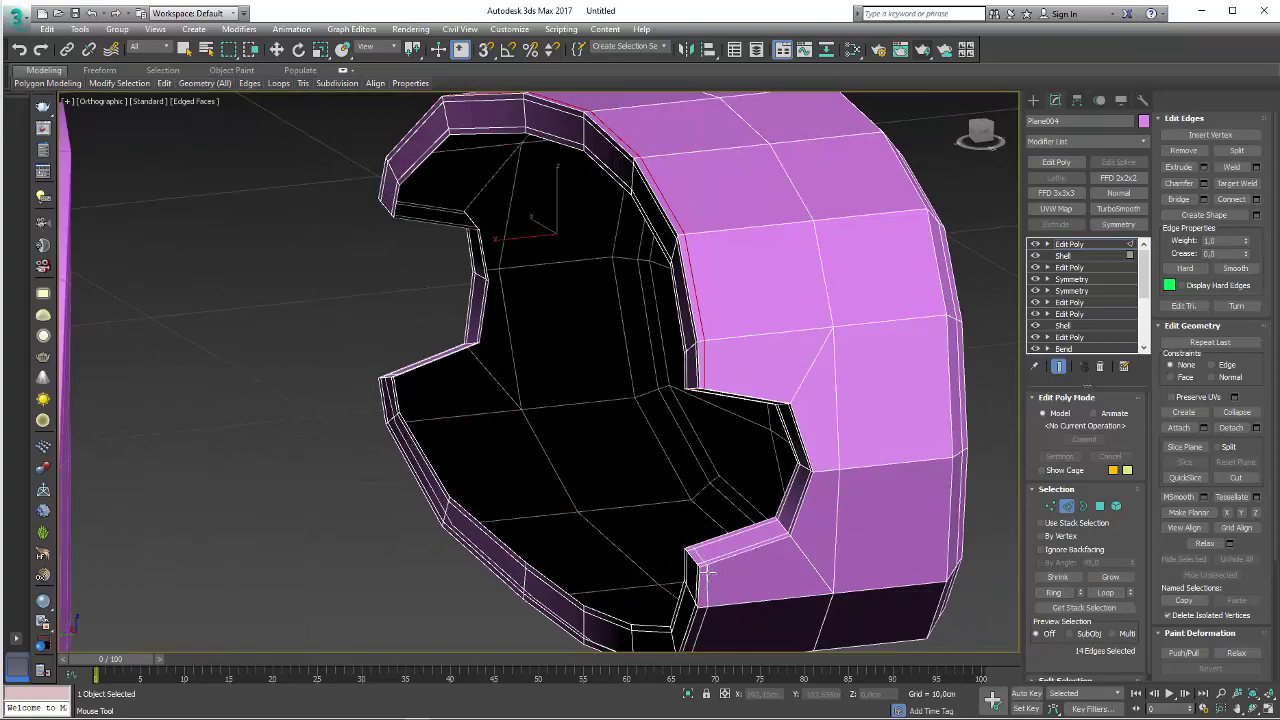
{"action": "left_click", "coordinate": [706, 570]}
{"action": "key", "text": "w"}
- Add TurboSmooth with Iterations 2 and Isoline Display to the nipple-base piece
{"action": "left_click", "coordinate": [1069, 245]}
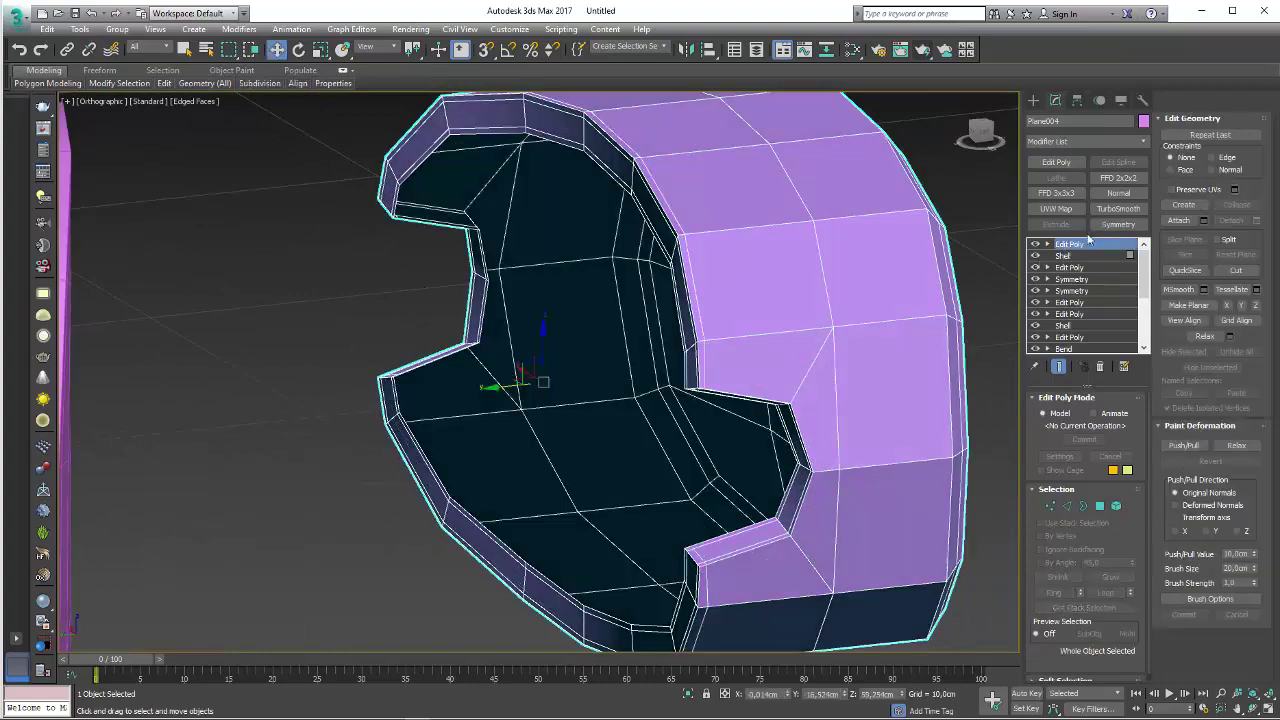
{"action": "left_click", "coordinate": [1118, 208]}
{"action": "mouse_move", "coordinate": [929, 327]}
{"action": "middle_mouse_down", "text": "alt"}
{"action": "mouse_move", "coordinate": [858, 332]}
{"action": "mouse_move", "coordinate": [1144, 418]}
{"action": "middle_mouse_up", "text": "alt"}
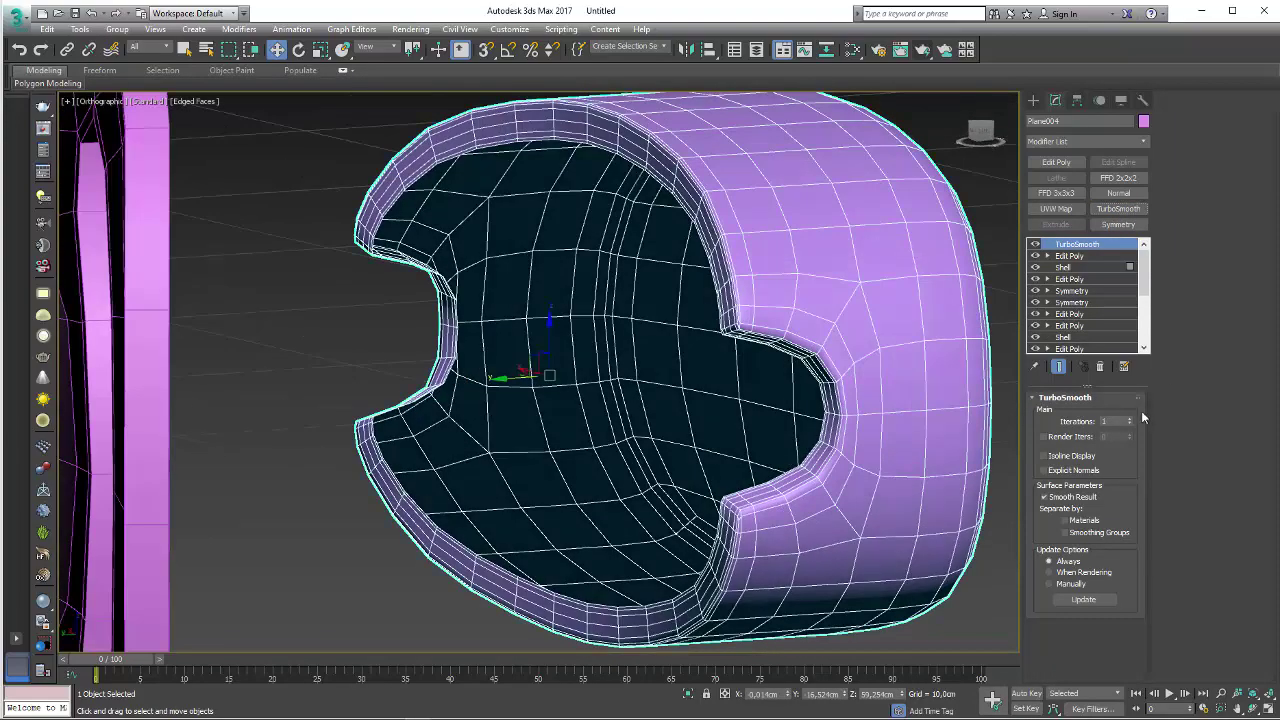
{"action": "left_click", "coordinate": [1130, 418]}
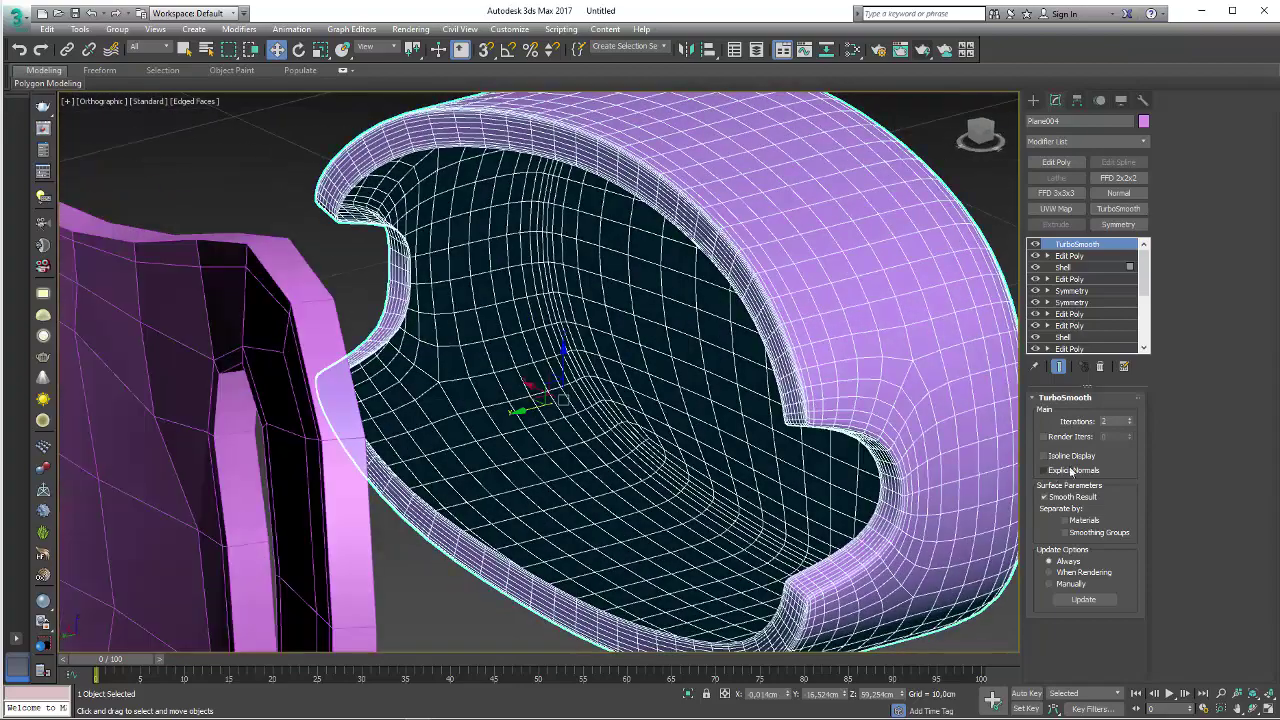
{"action": "left_click", "coordinate": [1043, 456]}
{"action": "scroll", "coordinate": [870, 425], "scroll_direction": "down", "scroll_amount": 5}
{"action": "scroll", "coordinate": [864, 419], "scroll_direction": "down", "scroll_amount": 5}
{"action": "middle_click_drag", "start_coordinate": [864, 419], "coordinate": [688, 411], "text": "alt"}
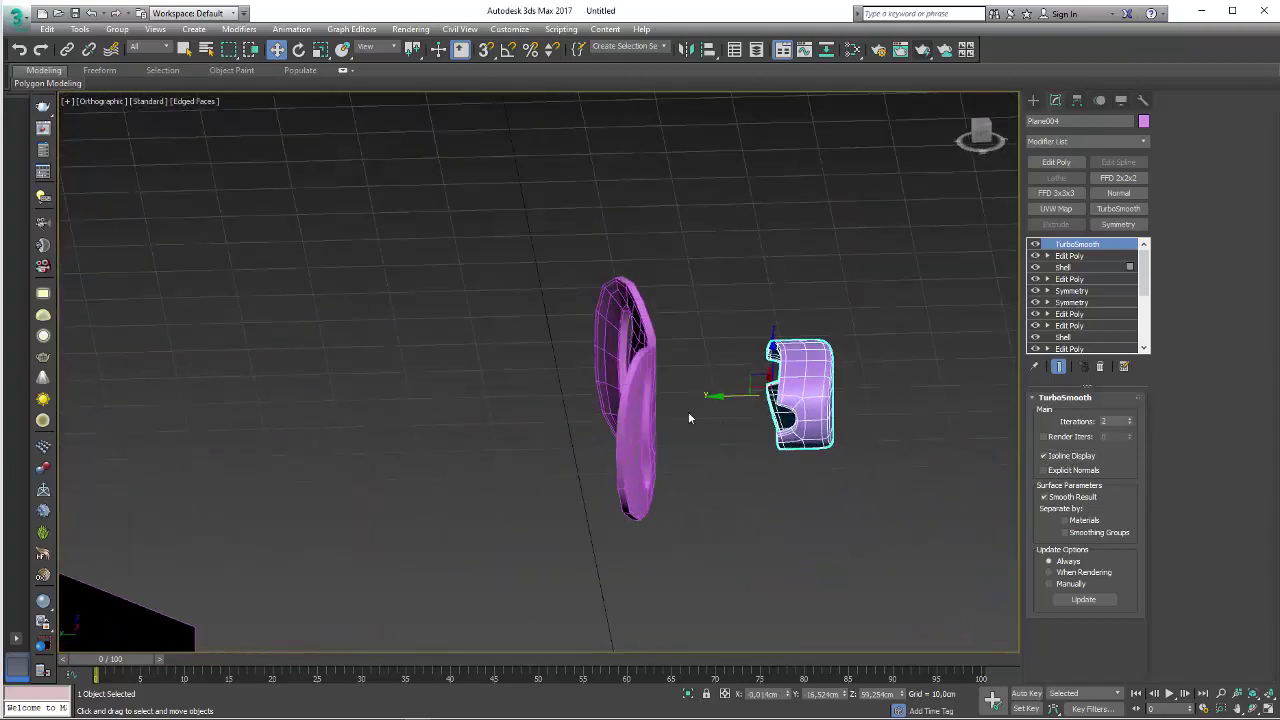
{"action": "middle_click_drag", "start_coordinate": [650, 365], "coordinate": [595, 390], "text": "alt"}
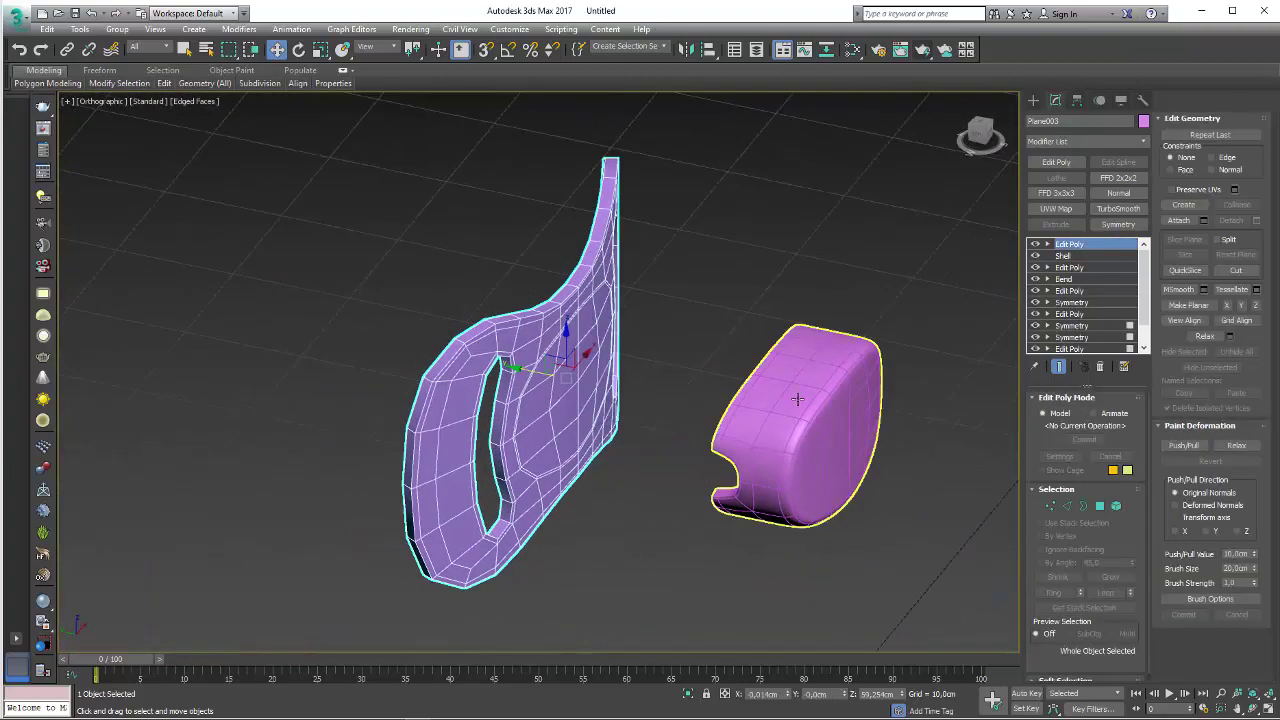
- Align the nipple-base piece to the shield's pivot point
{"action": "left_click", "coordinate": [595, 390]}
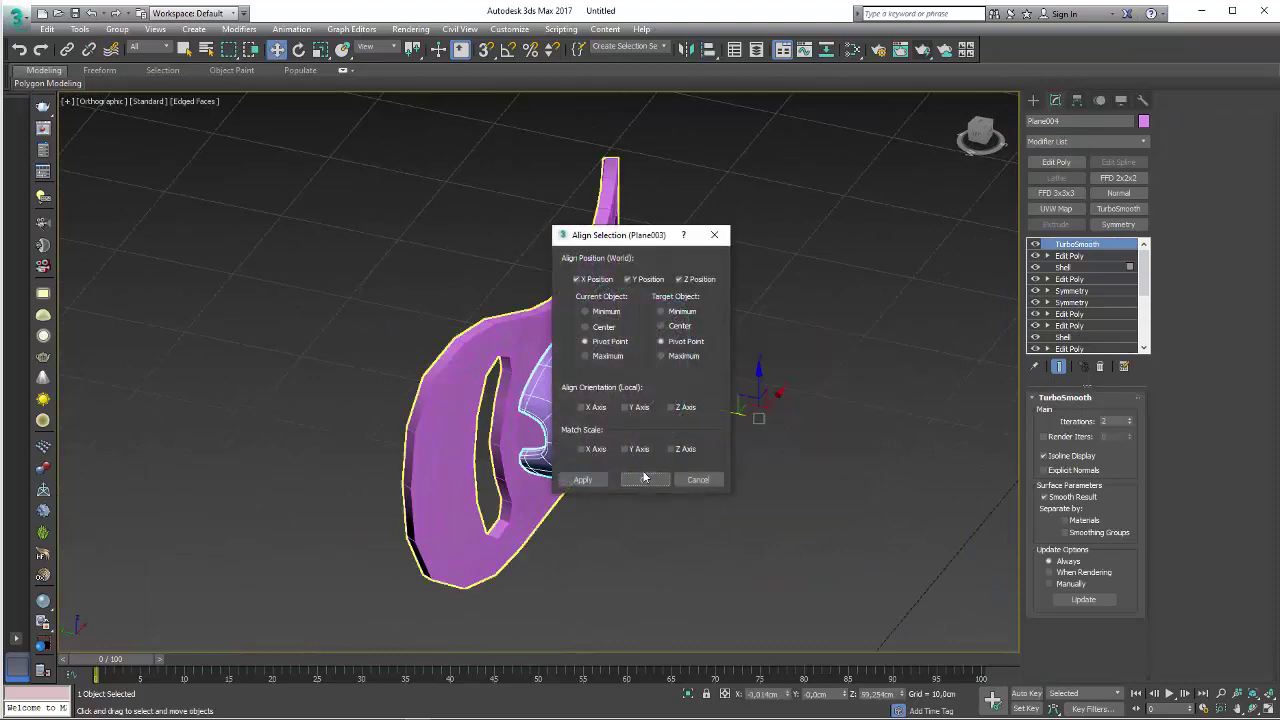
{"action": "left_click", "coordinate": [645, 480]}
{"action": "scroll", "coordinate": [520, 343], "scroll_direction": "up", "scroll_amount": 5}
- Add TurboSmooth to the shield and return to its Edit Poly edge level with the result hidden
{"action": "left_click", "coordinate": [520, 343]}
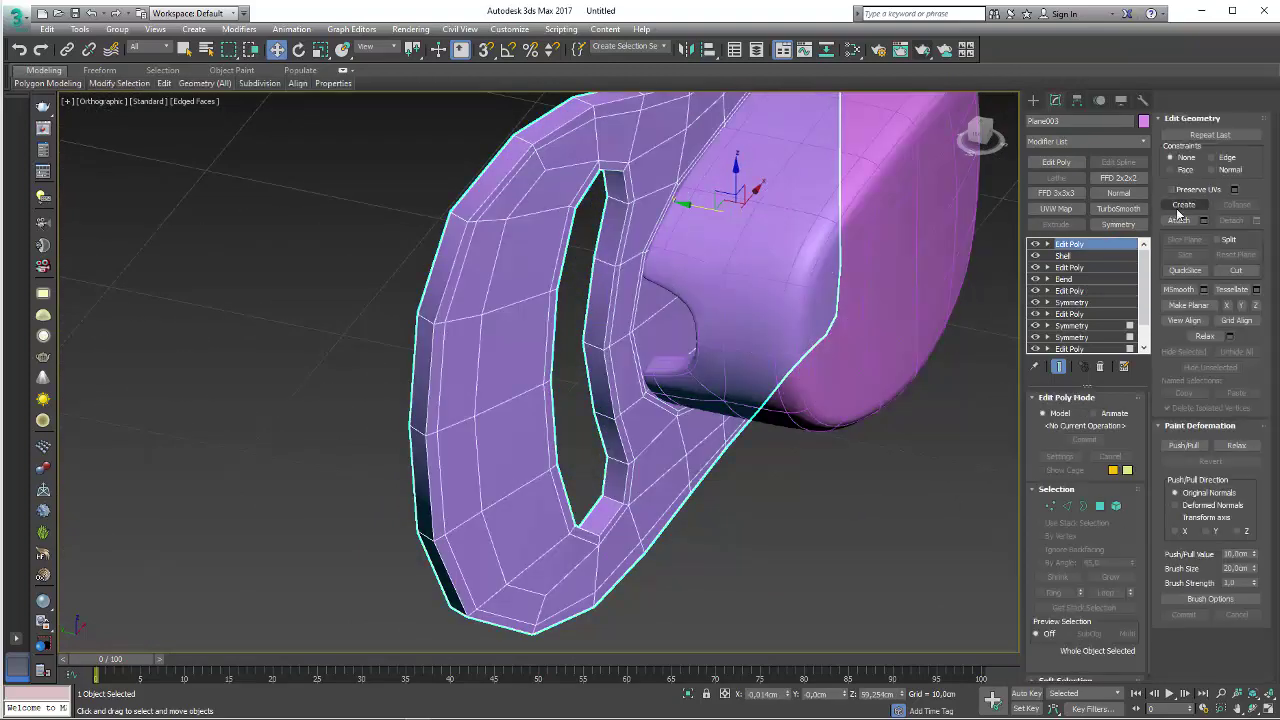
{"action": "left_click", "coordinate": [1118, 208]}
{"action": "mouse_move", "coordinate": [660, 360]}
{"action": "middle_mouse_down", "text": "alt"}
{"action": "mouse_move", "coordinate": [634, 366]}
{"action": "mouse_move", "coordinate": [598, 198]}
{"action": "middle_mouse_up", "text": "alt"}
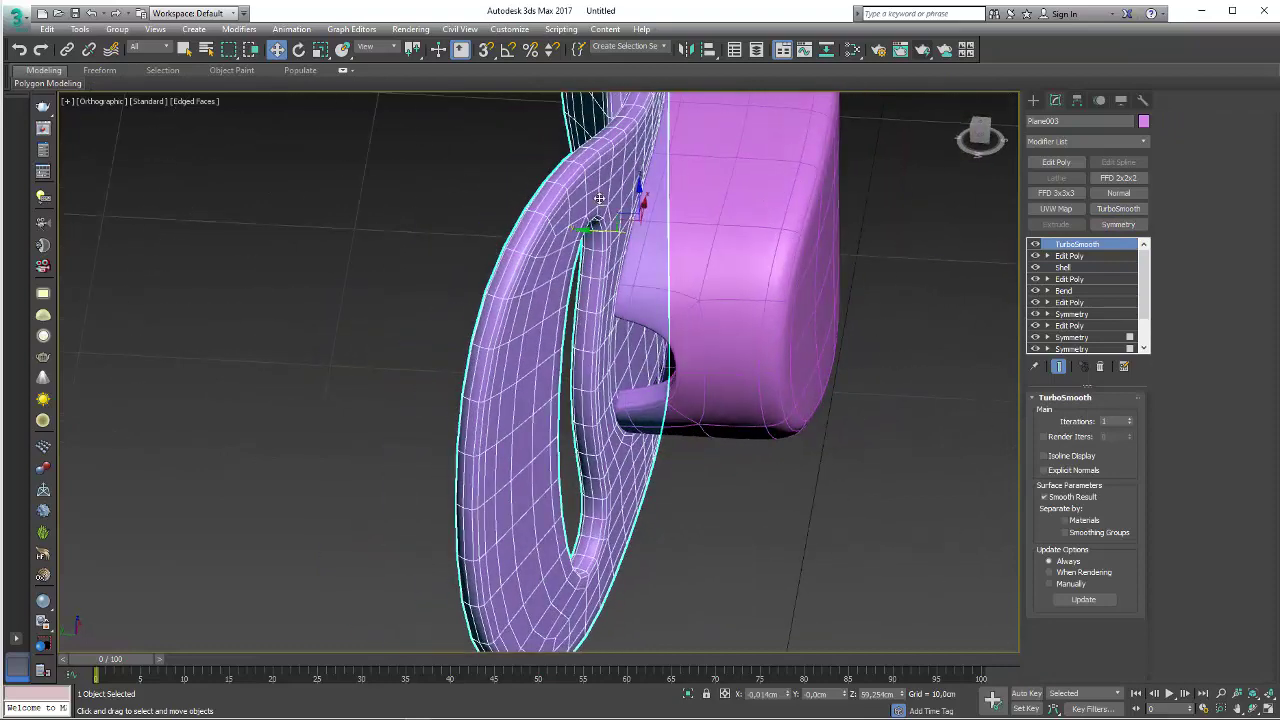
{"action": "left_click", "coordinate": [1073, 256]}
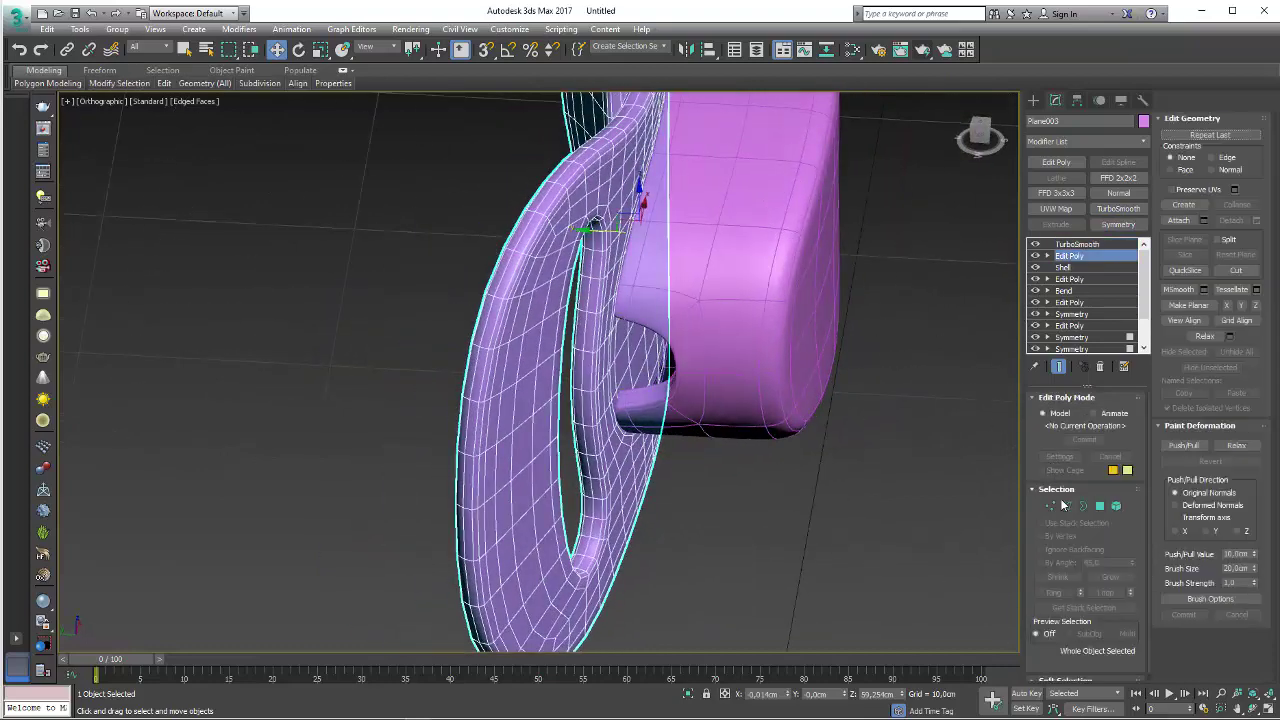
{"action": "key", "text": "2"}
{"action": "left_click", "coordinate": [1035, 244]}
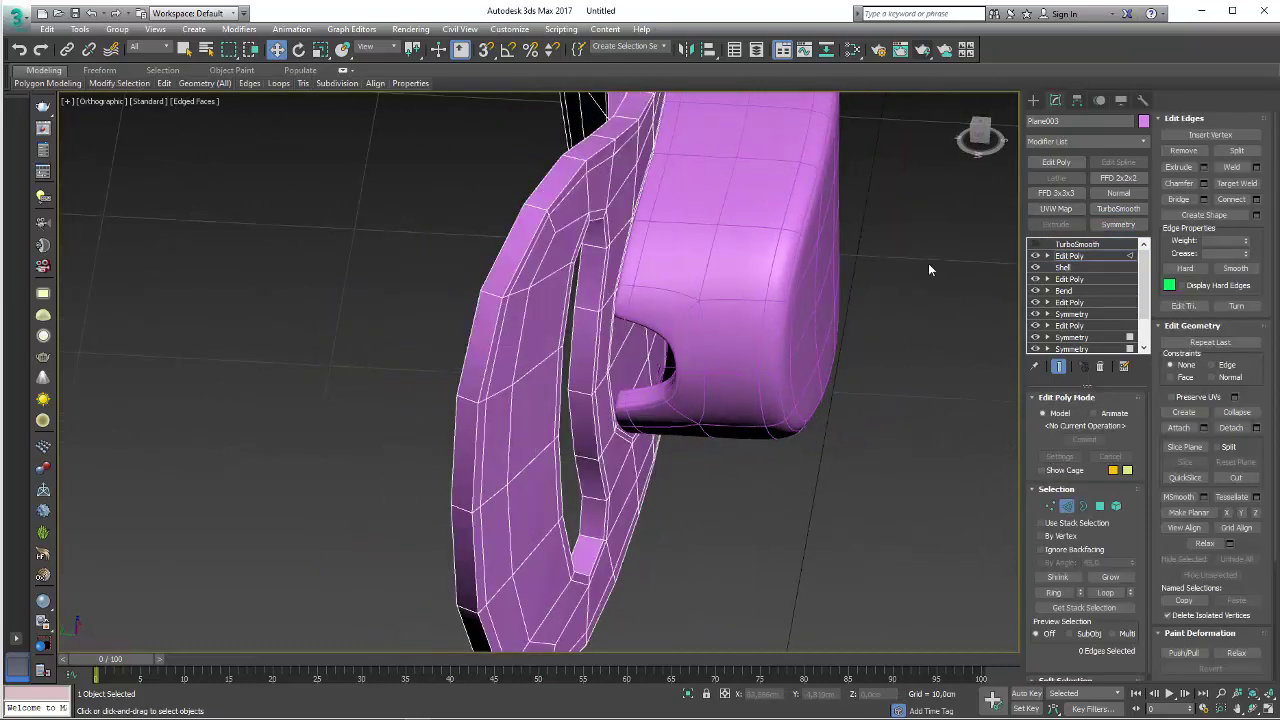
- Ring-select the shield's rim edges and Connect them with 2 pinched support edges
{"action": "left_click", "coordinate": [497, 297]}
{"action": "left_click", "coordinate": [588, 310], "text": "ctrl"}
{"action": "middle_click_drag", "start_coordinate": [588, 310], "coordinate": [482, 363], "text": "alt"}
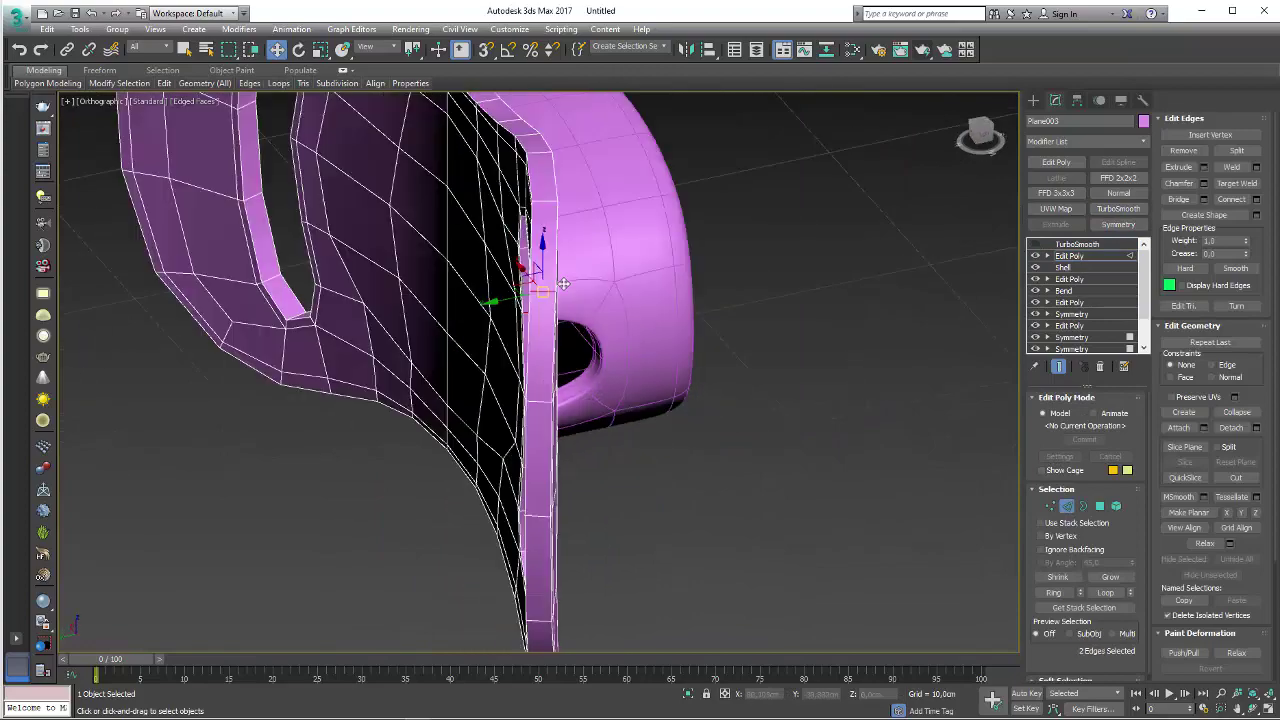
{"action": "mouse_move", "coordinate": [235, 202]}
{"action": "middle_mouse_down"}
{"action": "mouse_move", "coordinate": [740, 333]}
{"action": "mouse_move", "coordinate": [944, 522]}
{"action": "middle_mouse_up"}
{"action": "scroll", "coordinate": [742, 340], "scroll_direction": "down", "scroll_amount": 5}
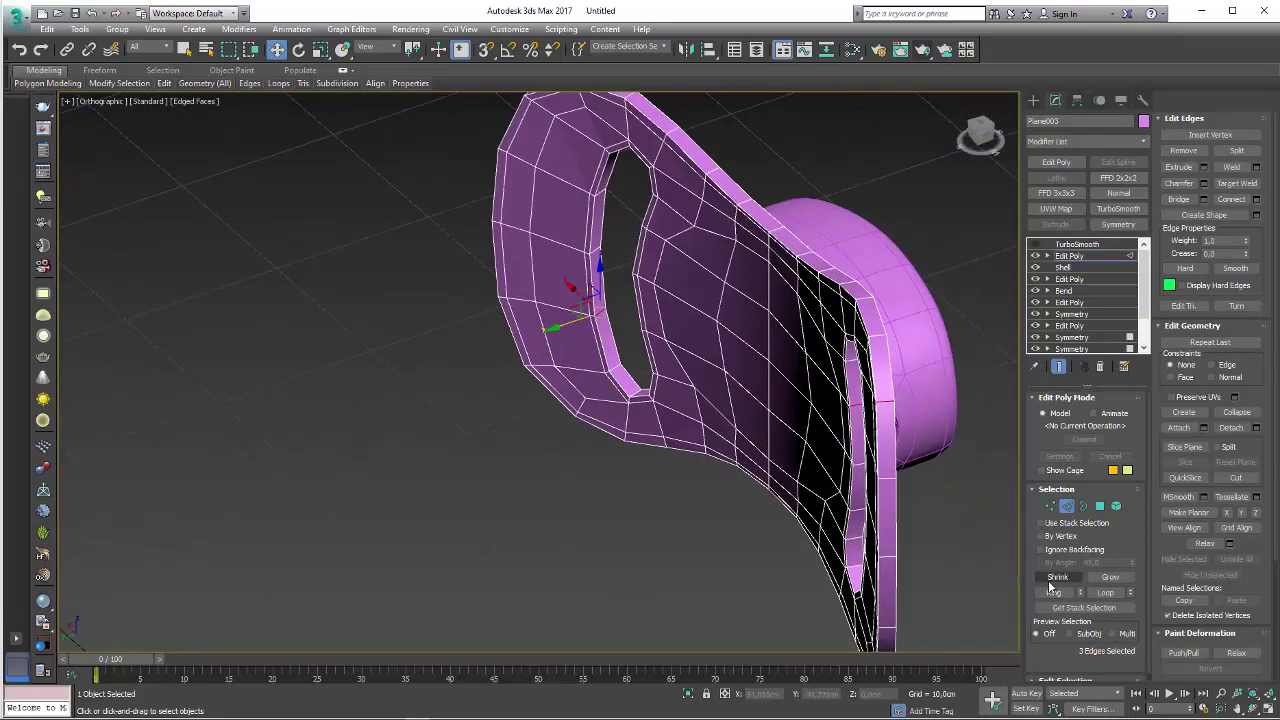
{"action": "key", "text": "alt+r"}
{"action": "scroll", "coordinate": [900, 480], "scroll_direction": "up", "scroll_amount": 3}
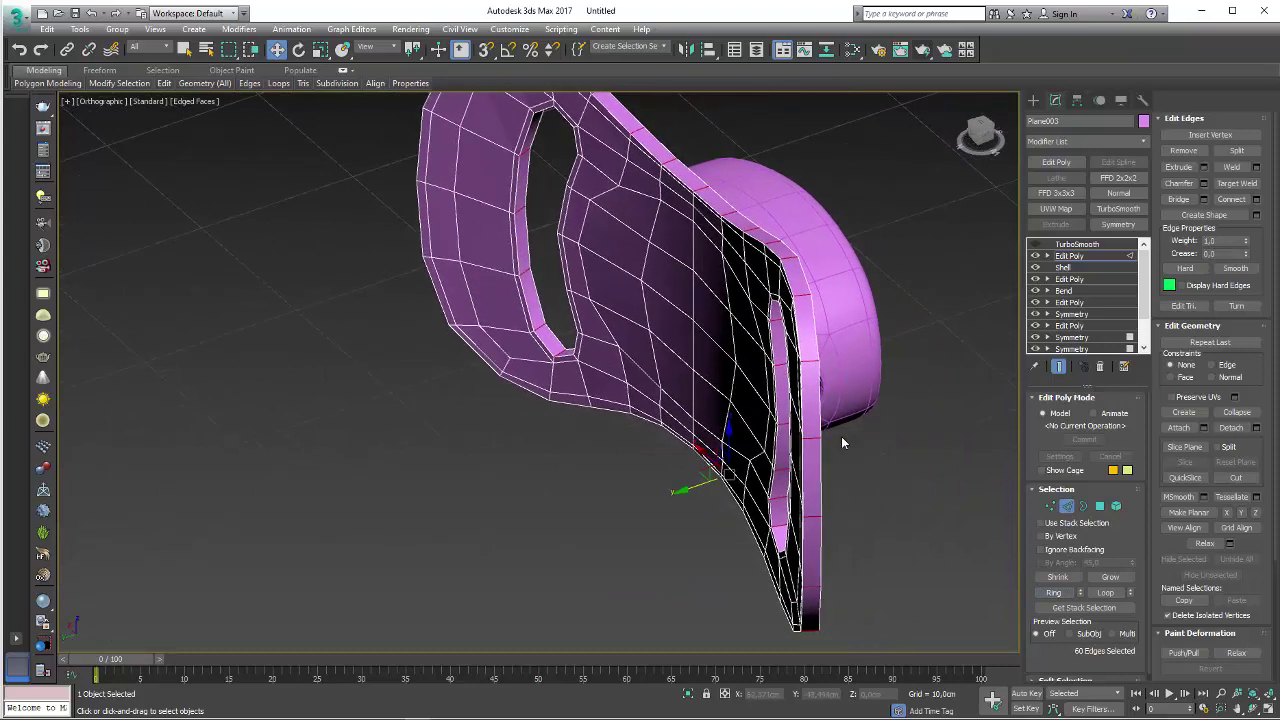
{"action": "left_click", "coordinate": [1256, 199]}
{"action": "left_click_drag", "start_coordinate": [547, 408], "coordinate": [546, 242]}
{"action": "left_click", "coordinate": [545, 440]}
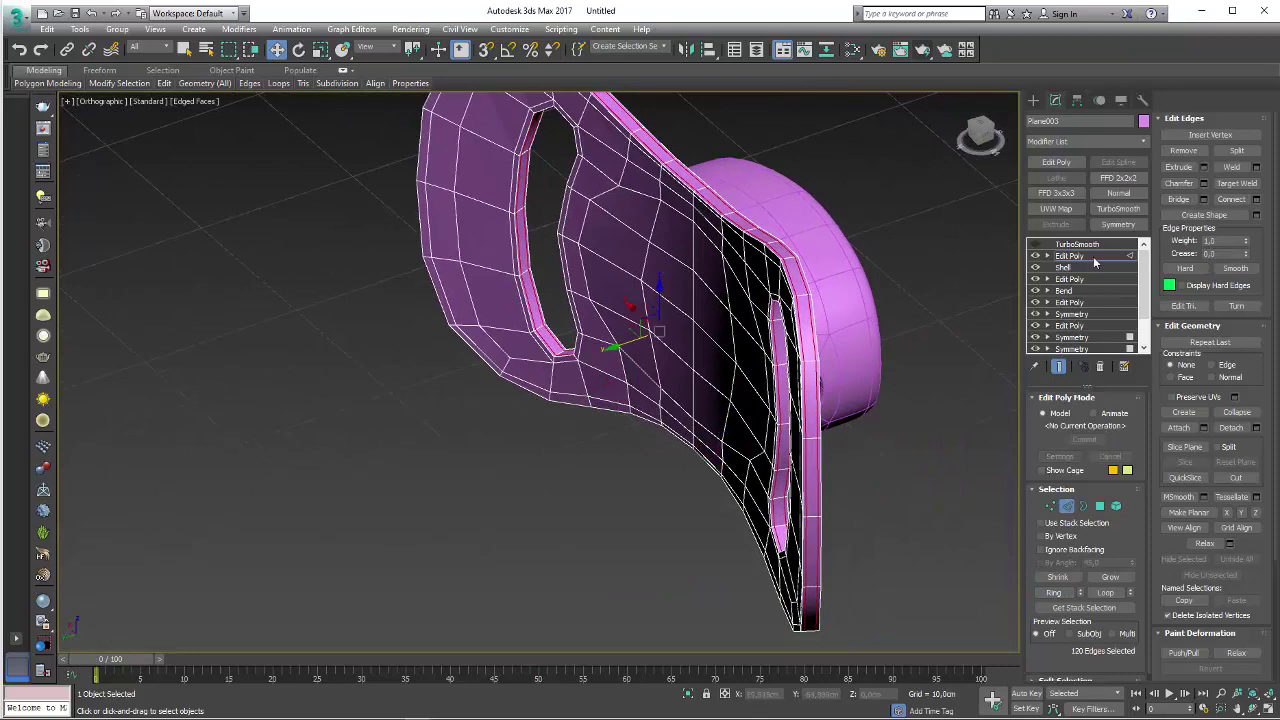
{"action": "left_click", "coordinate": [1035, 246]}
{"action": "scroll", "coordinate": [754, 404], "scroll_direction": "down", "scroll_amount": 3}
- Turn on Isoline Display for the shield's TurboSmooth
{"action": "middle_click_drag", "start_coordinate": [754, 404], "coordinate": [883, 380], "text": "alt"}
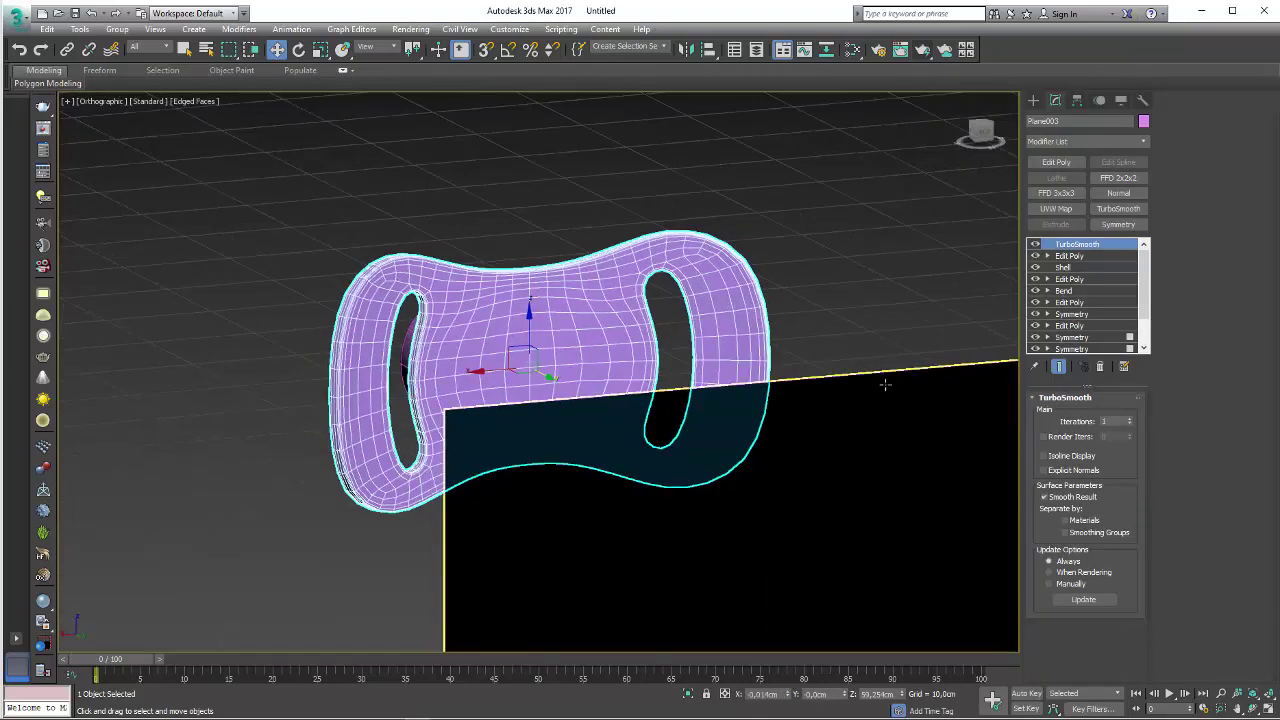
{"action": "left_click", "coordinate": [1058, 458]}
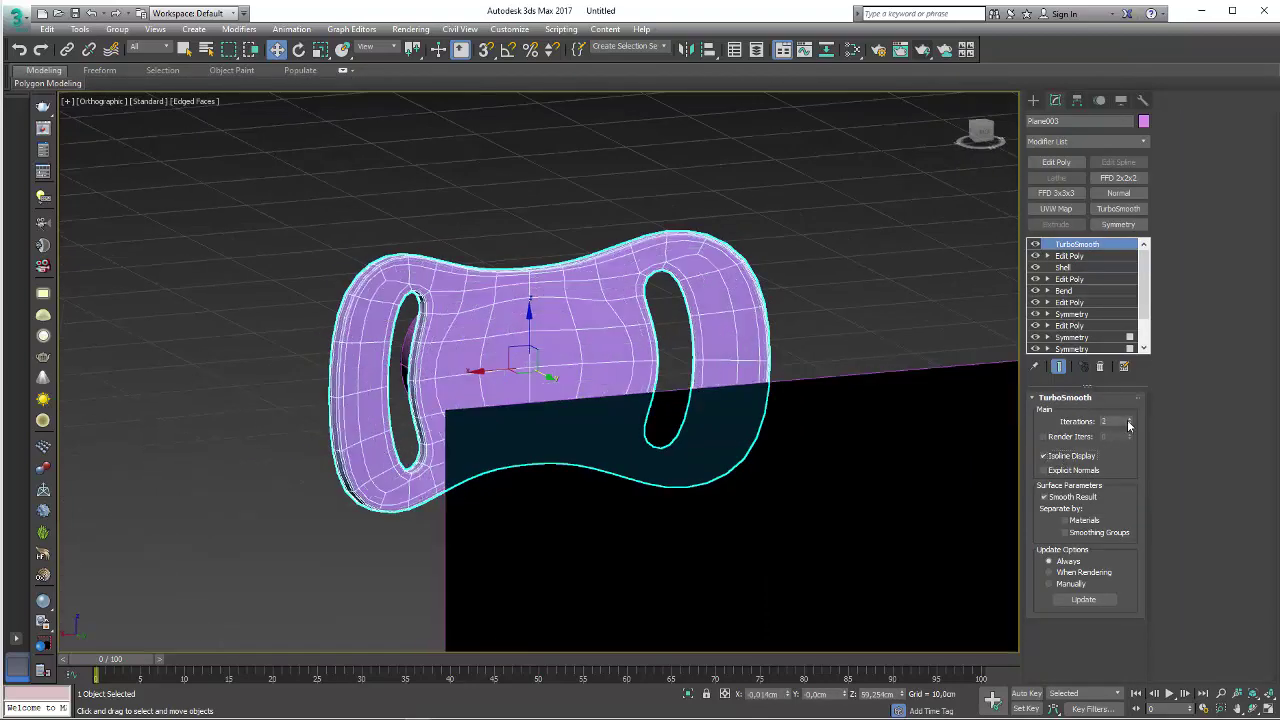
{"action": "mouse_move", "coordinate": [682, 300]}
{"action": "middle_mouse_down", "text": "alt"}
{"action": "mouse_move", "coordinate": [715, 411]}
{"action": "mouse_move", "coordinate": [690, 390]}
{"action": "middle_mouse_up", "text": "alt"}
{"action": "scroll", "coordinate": [715, 411], "scroll_direction": "up", "scroll_amount": 3}
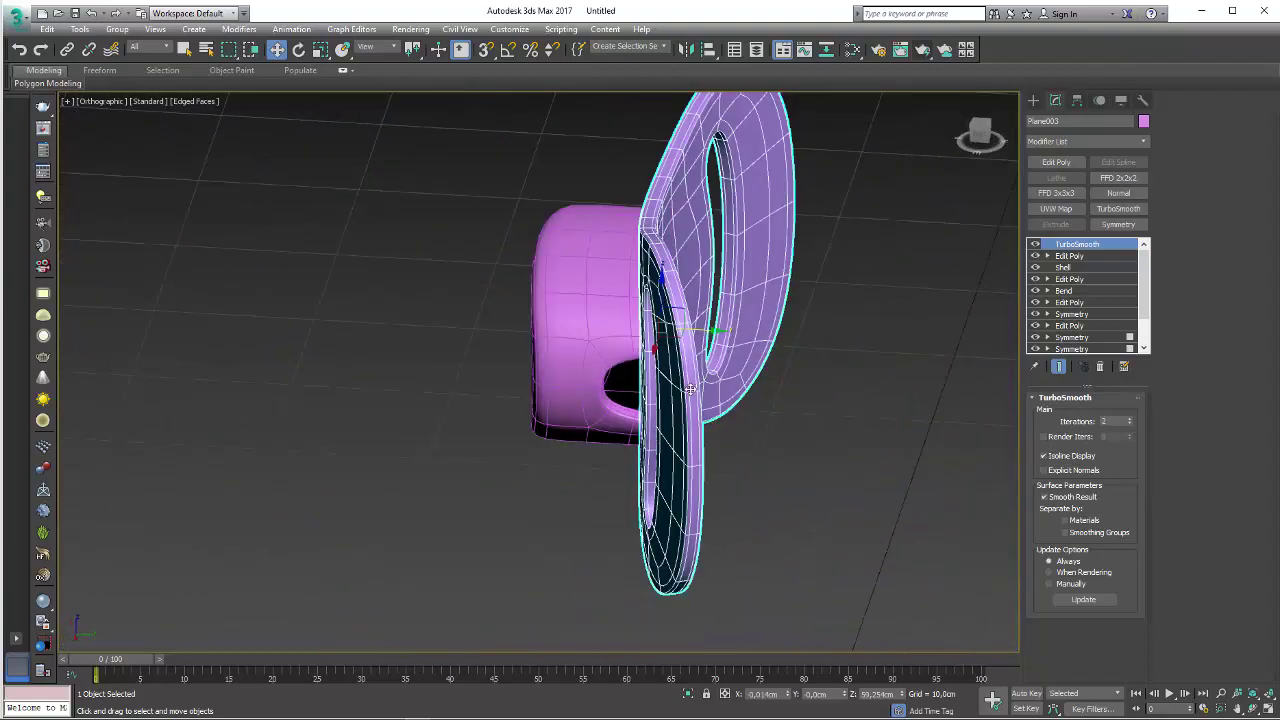
- Undo views back to the Front viewport over the reference and show the Standard Primitives list
{"action": "key", "text": "shift+z"}
{"action": "key", "text": "shift+z"}
{"action": "key", "text": "shift+z"}
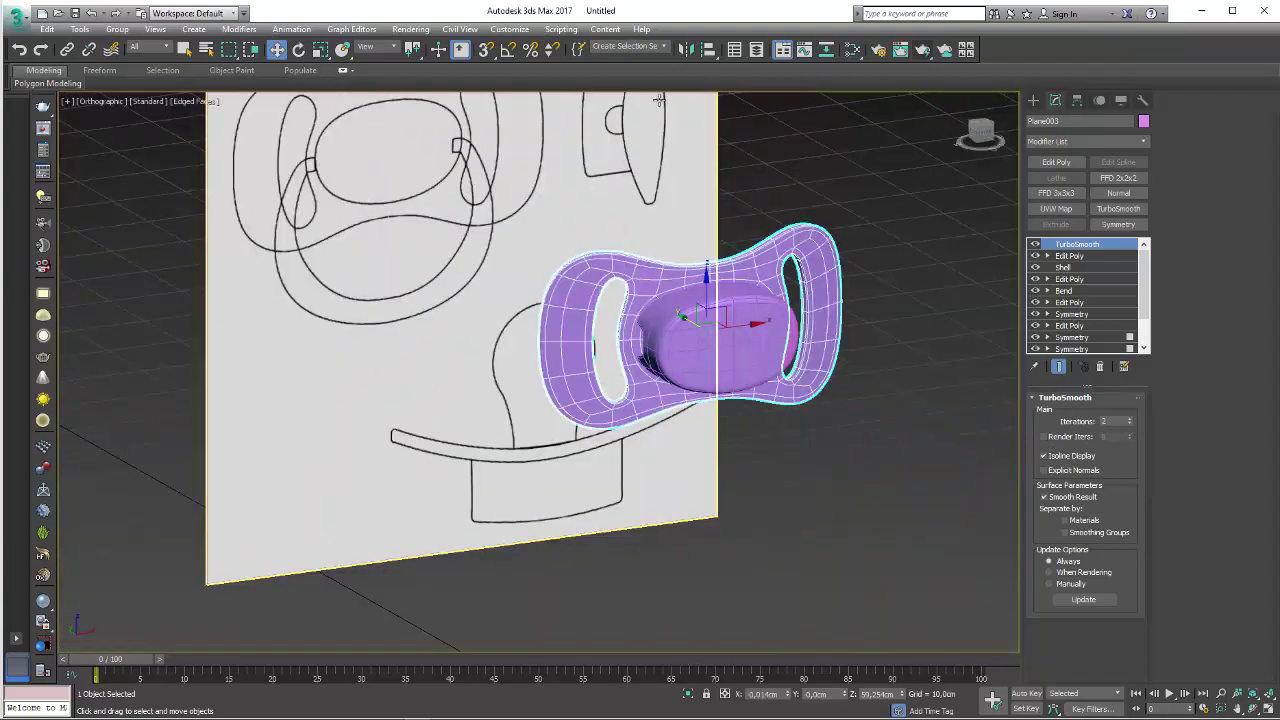
{"action": "key", "text": "shift+z"}
{"action": "key", "text": "shift+z"}
{"action": "key", "text": "shift+z"}
{"action": "key", "text": "shift+z"}
{"action": "key", "text": "shift+z"}
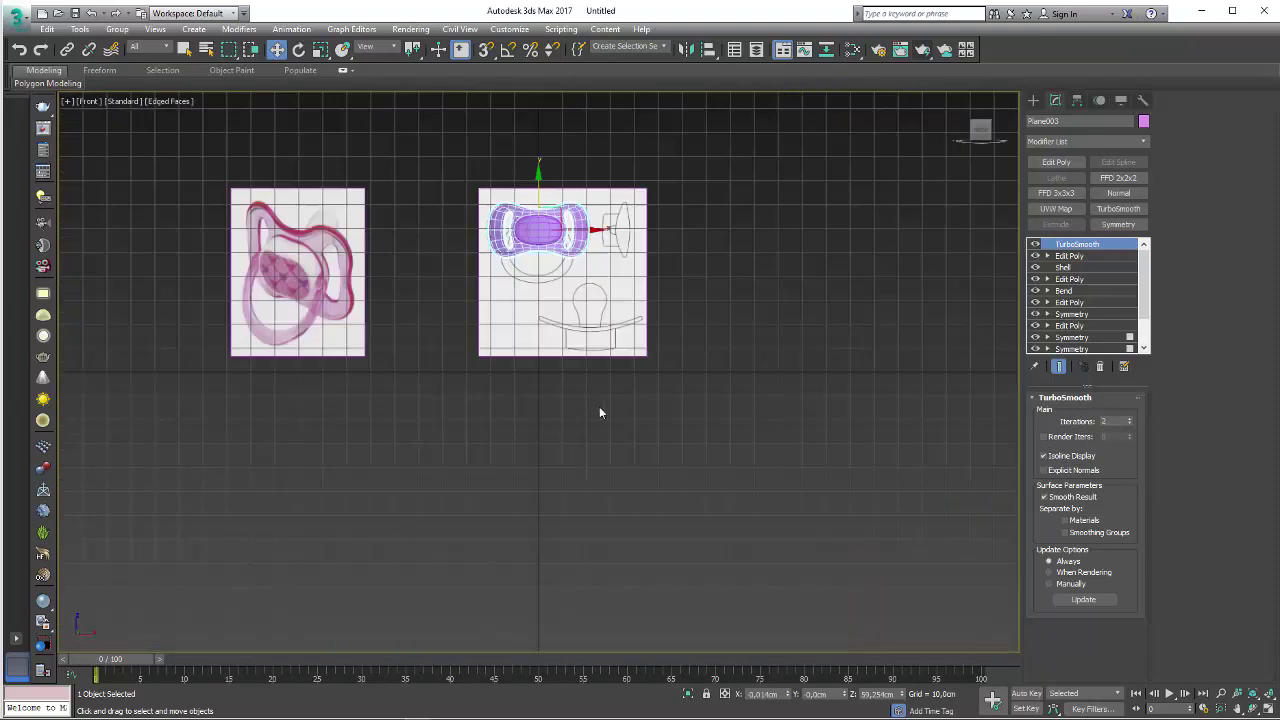
{"action": "key", "text": "shift+z"}
{"action": "key", "text": "shift+z"}
{"action": "key", "text": "shift+z"}
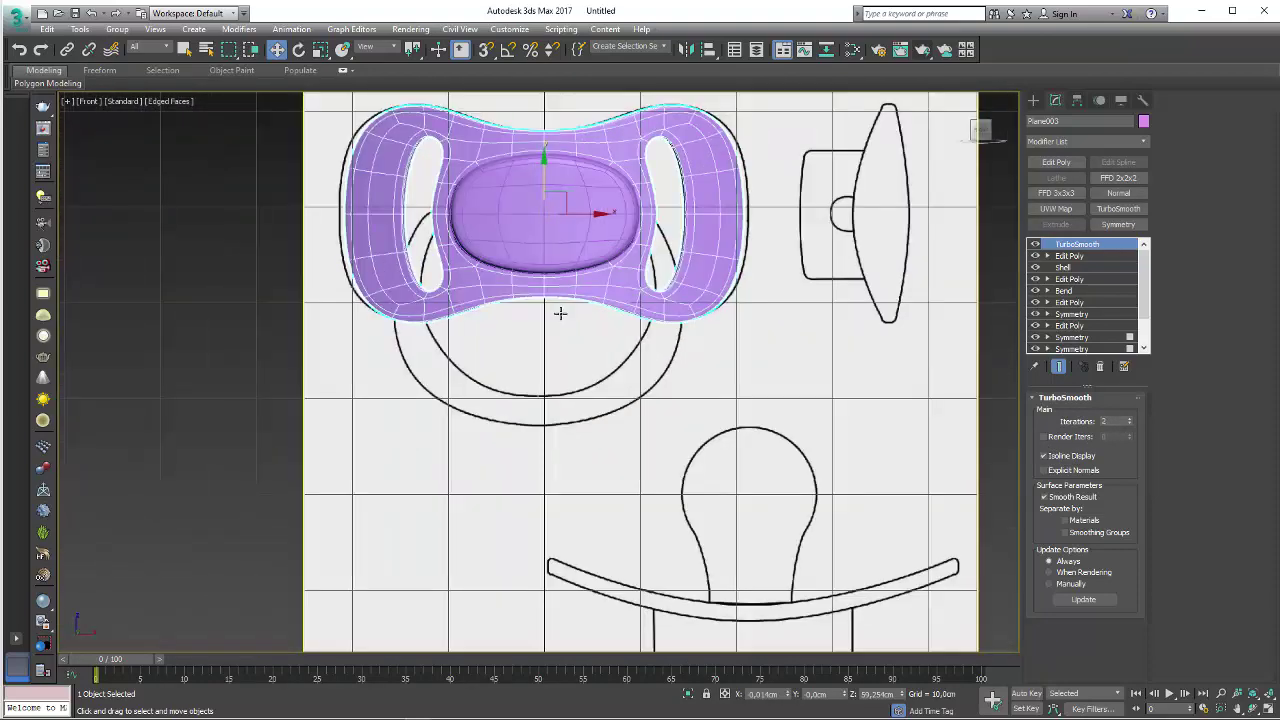
{"action": "key", "text": "shift+z"}
{"action": "left_click", "coordinate": [1034, 101]}
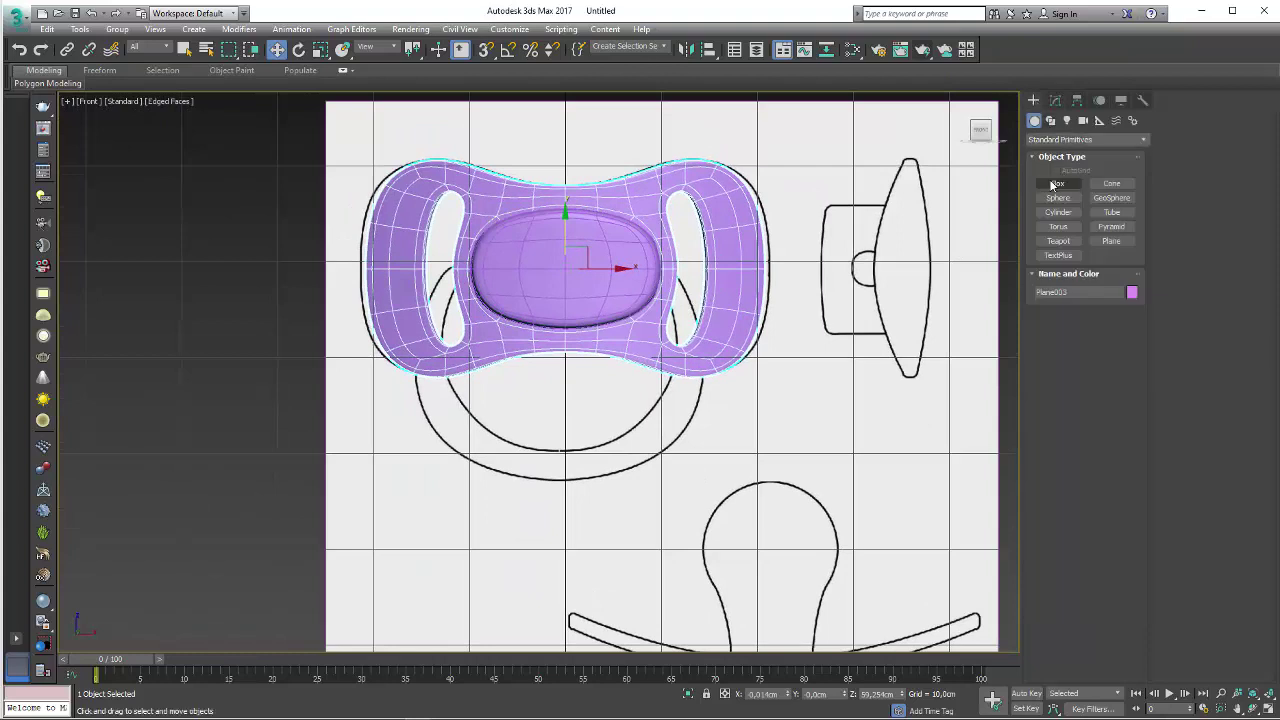
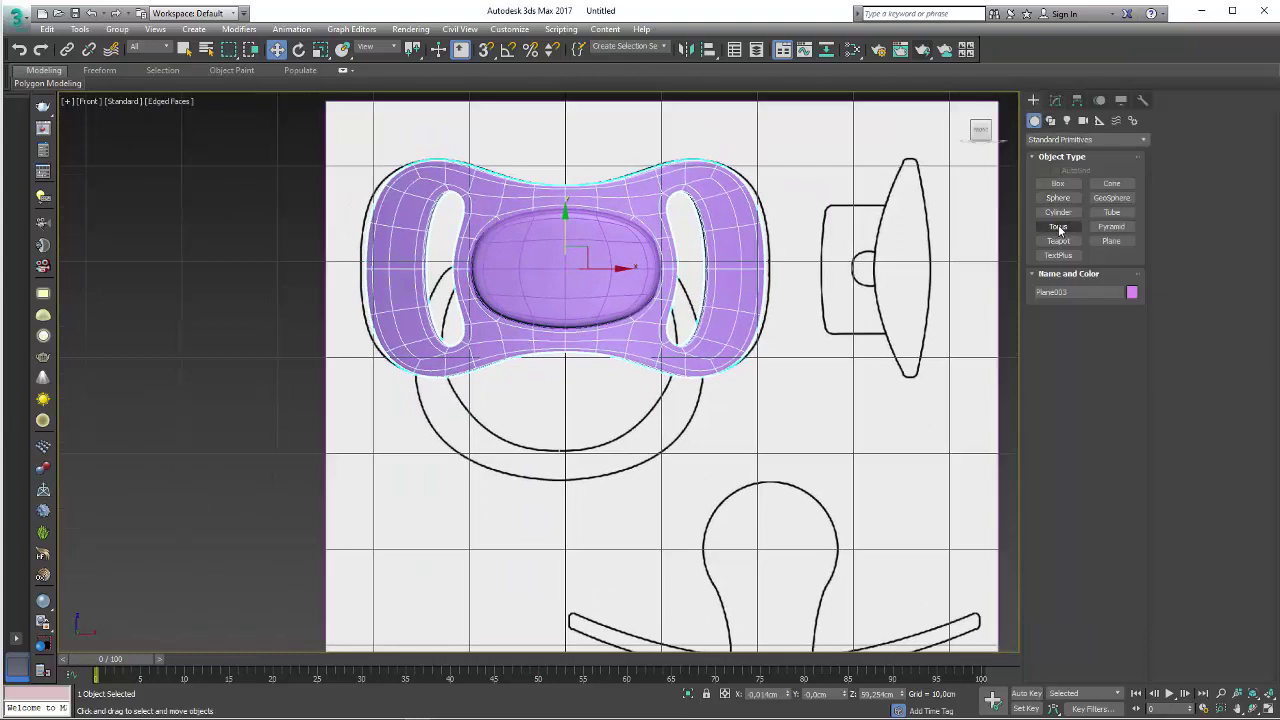
- Draw a torus centred on the pacifier shield in the Front viewport
{"action": "left_click", "coordinate": [1059, 228]}
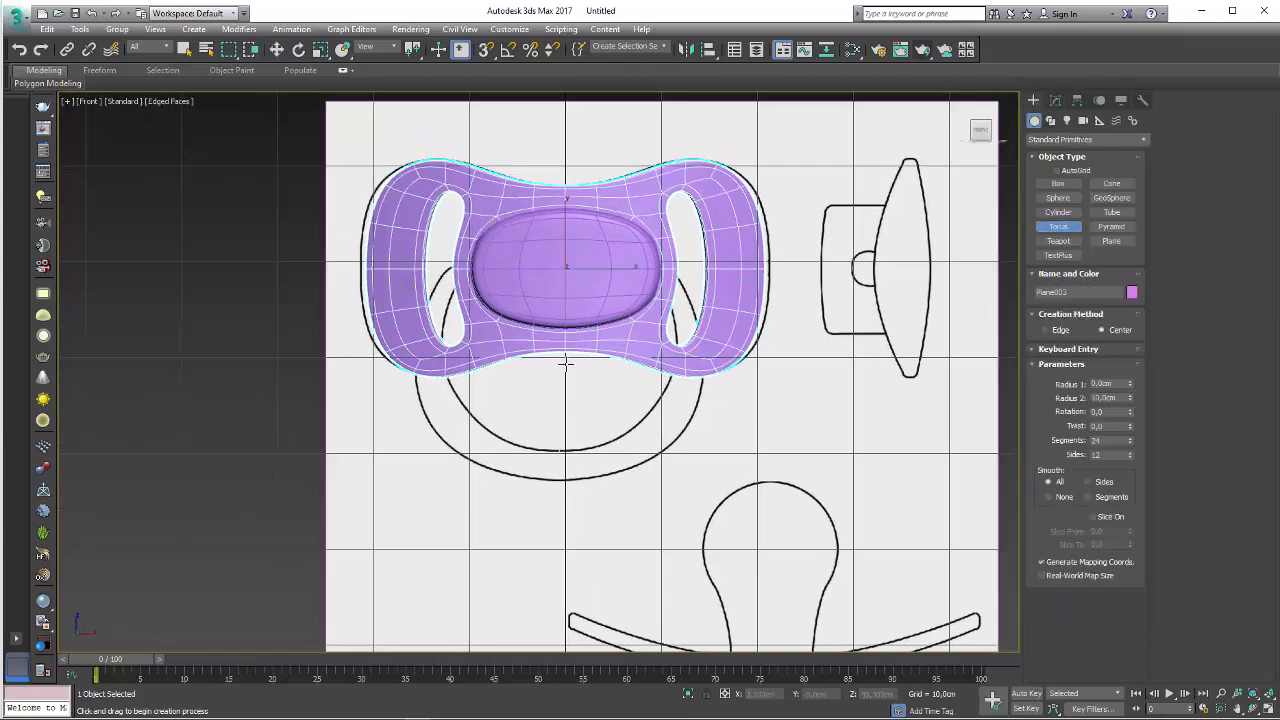
{"action": "left_click_drag", "start_coordinate": [566, 362], "coordinate": [698, 458]}
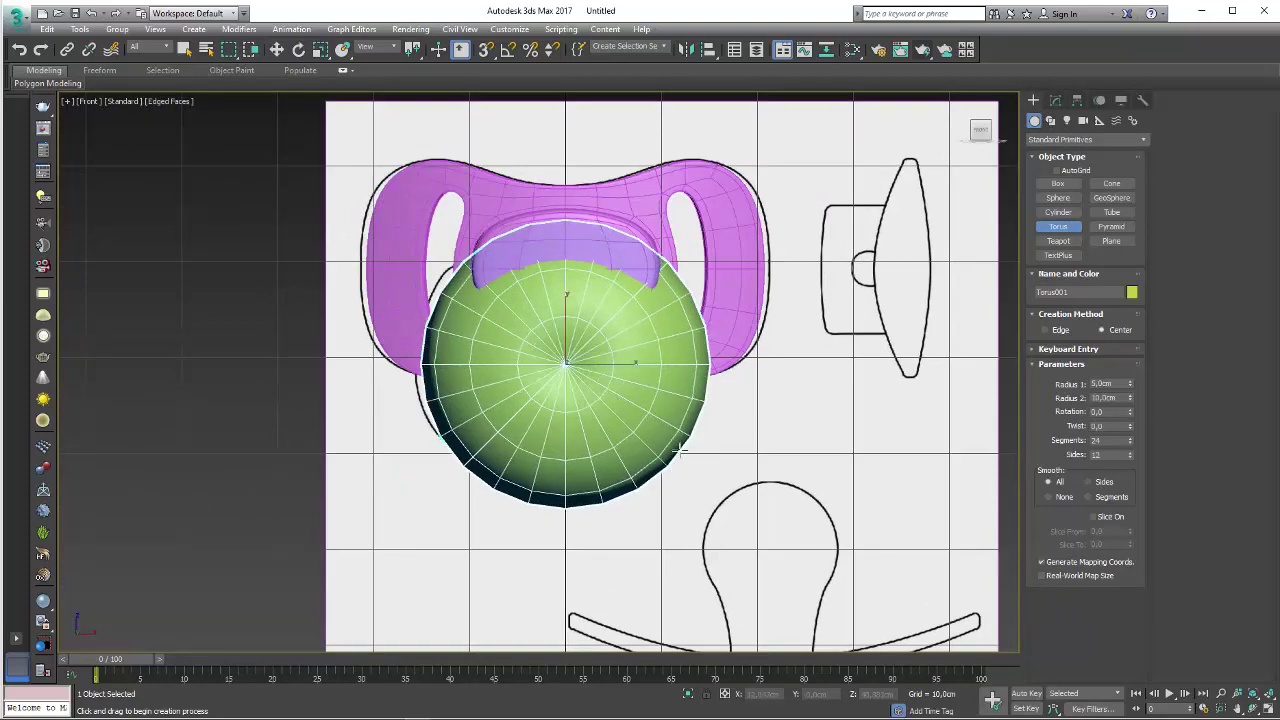
{"action": "left_click", "coordinate": [676, 432]}
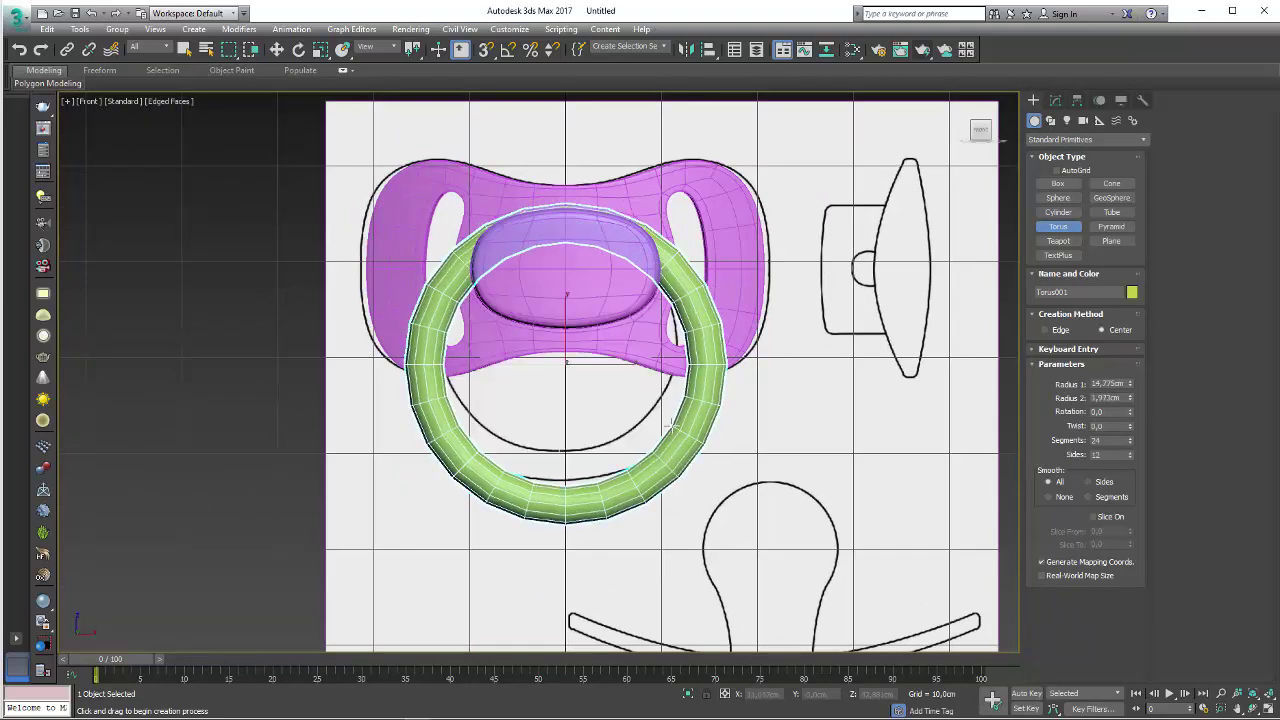
{"action": "key", "text": "w"}
- Set the torus Radius 1 to about 13.6cm and Radius 2 to 1.477cm
{"action": "left_click", "coordinate": [1055, 100]}
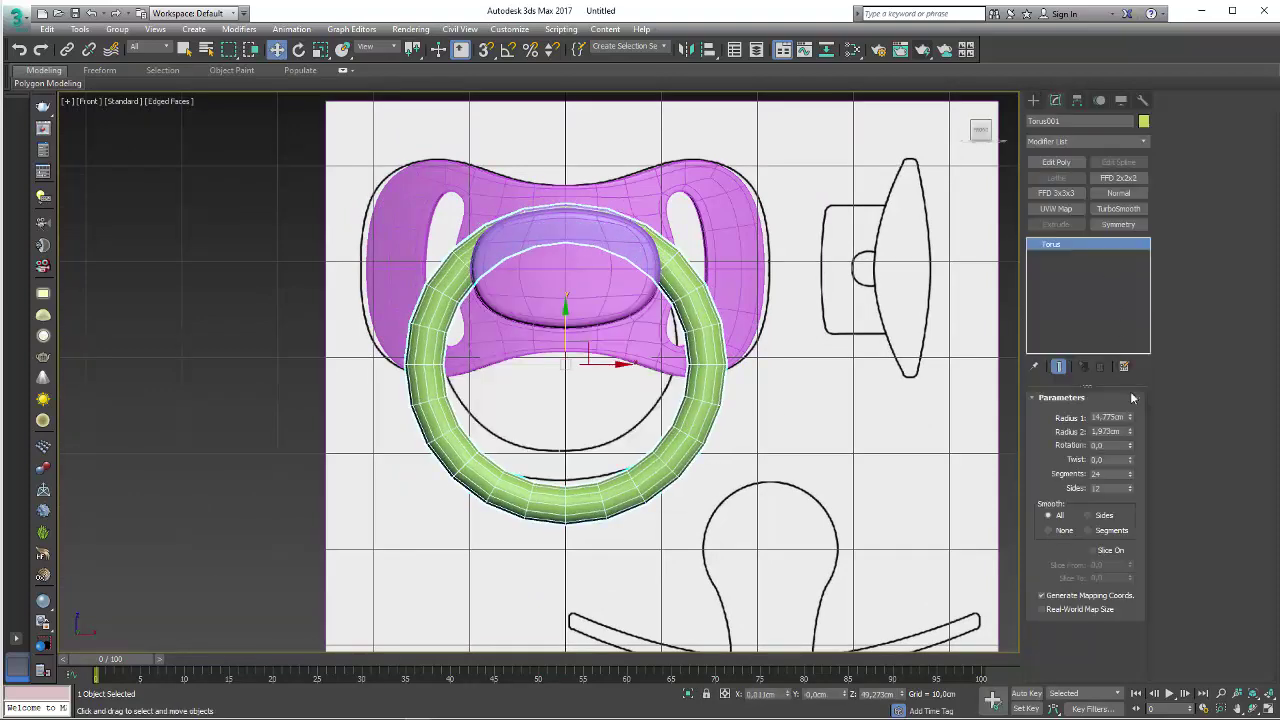
{"action": "left_click_drag", "start_coordinate": [1131, 418], "coordinate": [1131, 446]}
{"action": "left_click_drag", "start_coordinate": [565, 321], "coordinate": [565, 299]}
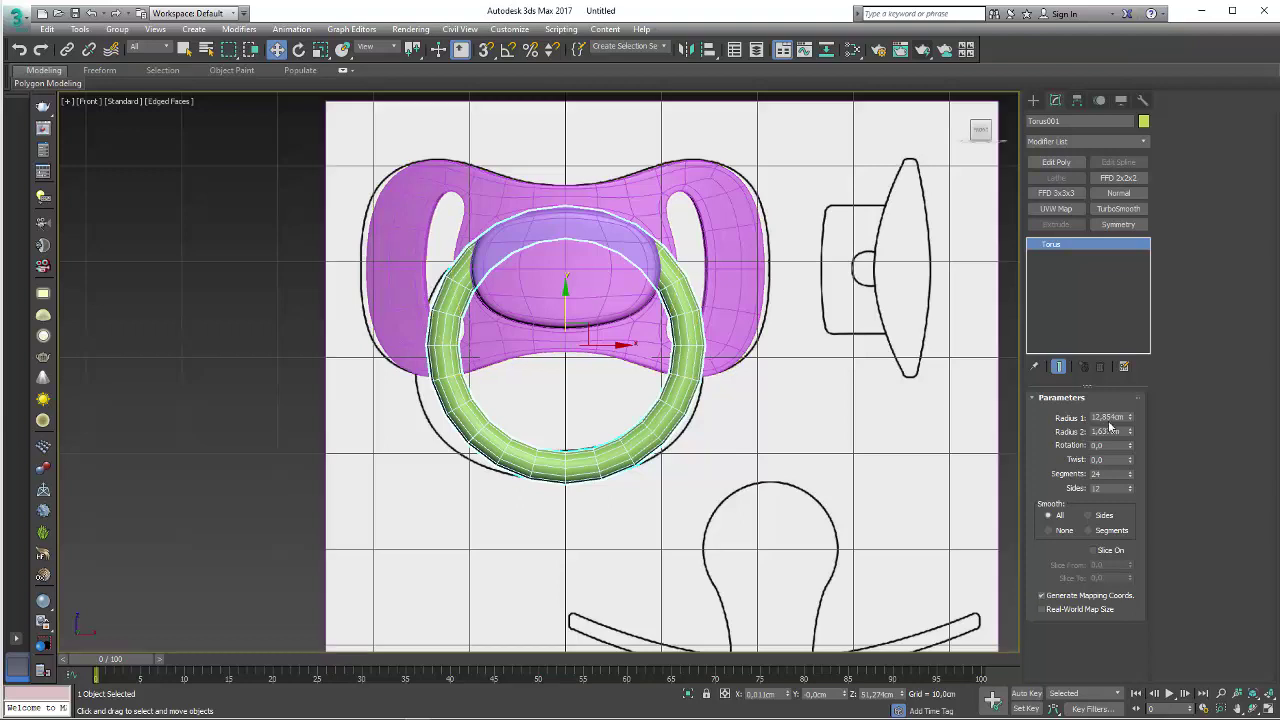
{"action": "mouse_move", "coordinate": [1131, 425]}
{"action": "left_mouse_down"}
{"action": "mouse_move", "coordinate": [1136, 411]}
{"action": "mouse_move", "coordinate": [1130, 428]}
{"action": "left_mouse_up"}
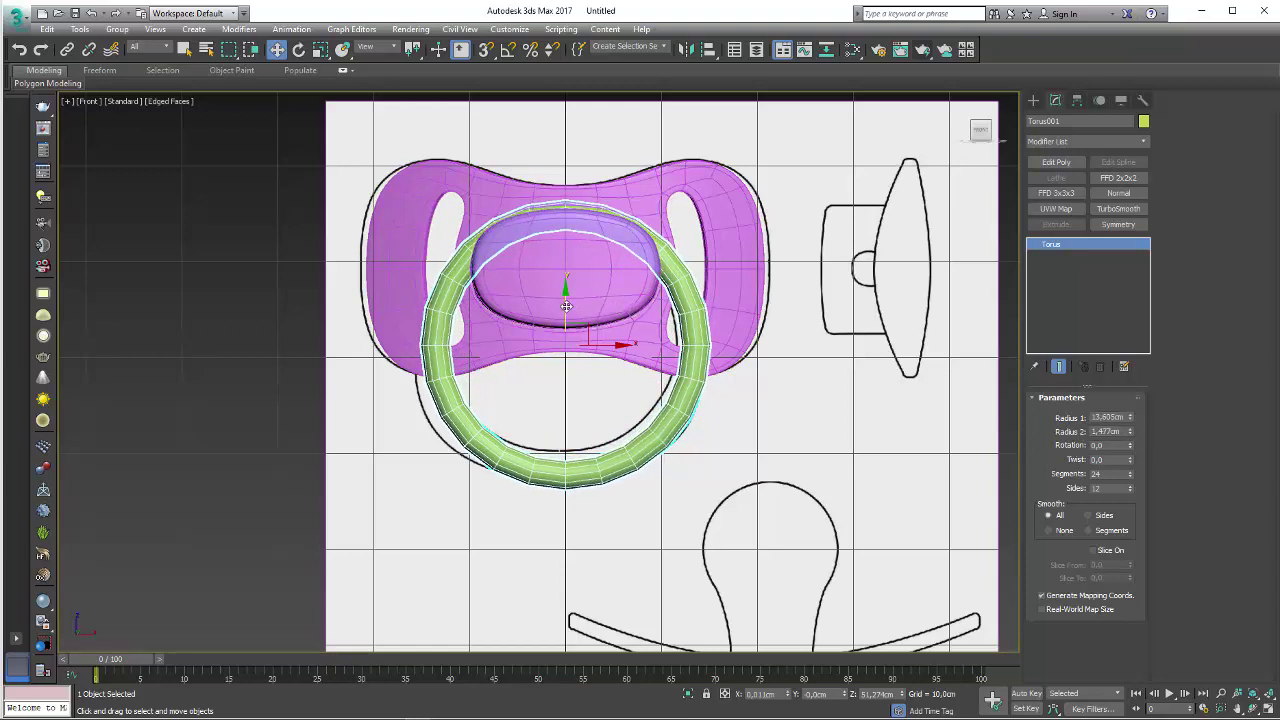
{"action": "left_click_drag", "start_coordinate": [568, 308], "coordinate": [566, 300]}
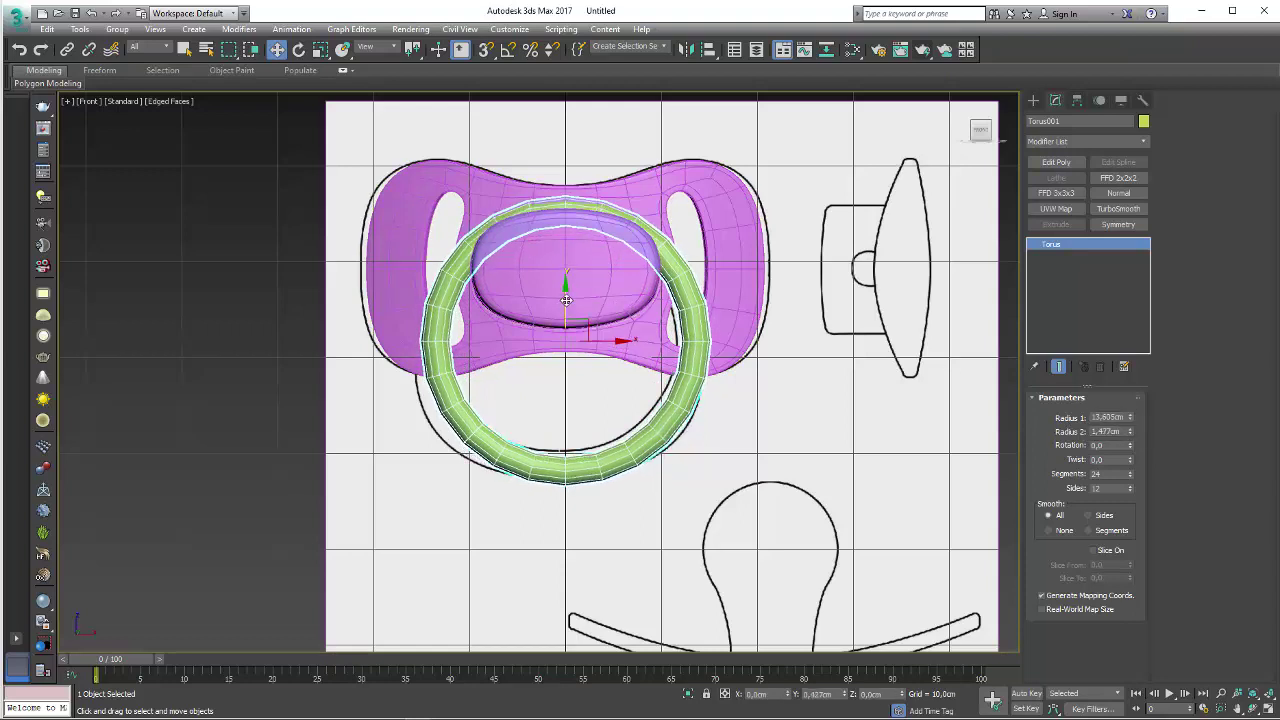
- Add Edit Poly to the ring and delete its upper-left polygons
{"action": "left_click", "coordinate": [1050, 162]}
{"action": "key", "text": "4"}
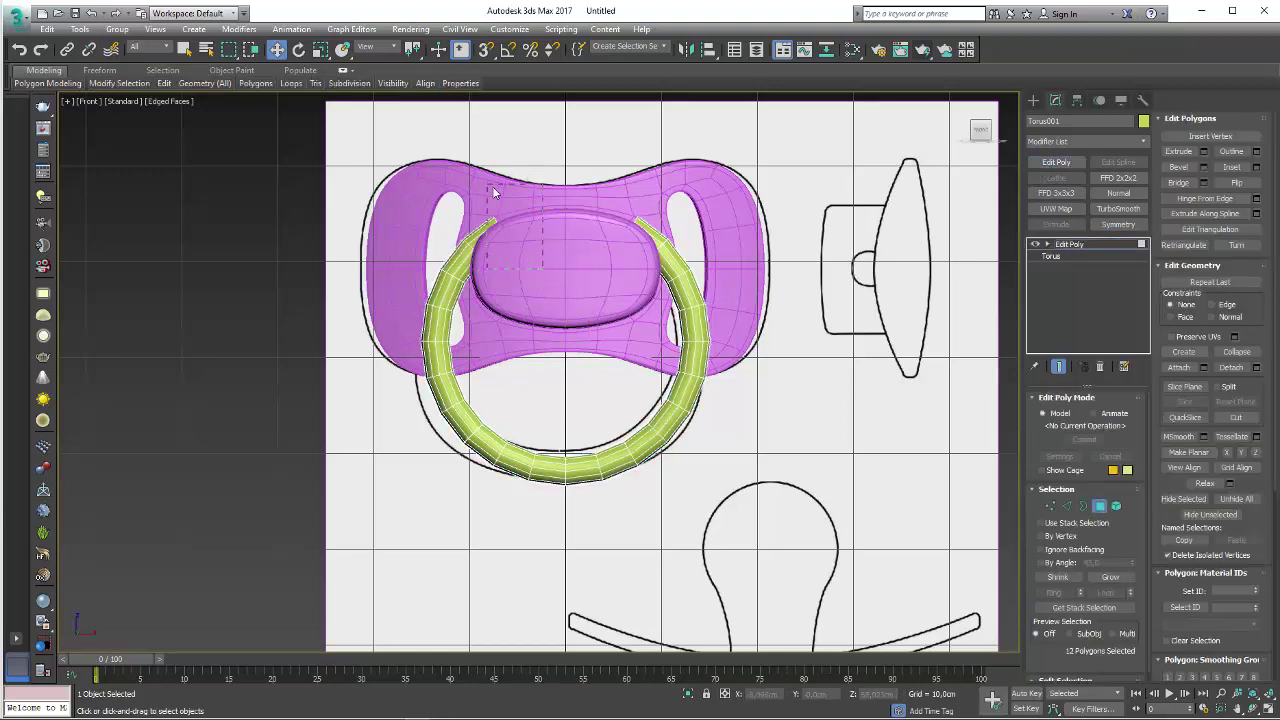
{"action": "left_click", "coordinate": [478, 238]}
{"action": "key", "text": "Delete"}
{"action": "left_click", "coordinate": [465, 260]}
{"action": "key", "text": "Delete"}
{"action": "left_click", "coordinate": [457, 268]}
{"action": "key", "text": "Delete"}
{"action": "scroll", "coordinate": [478, 287], "scroll_direction": "up", "scroll_amount": 5}
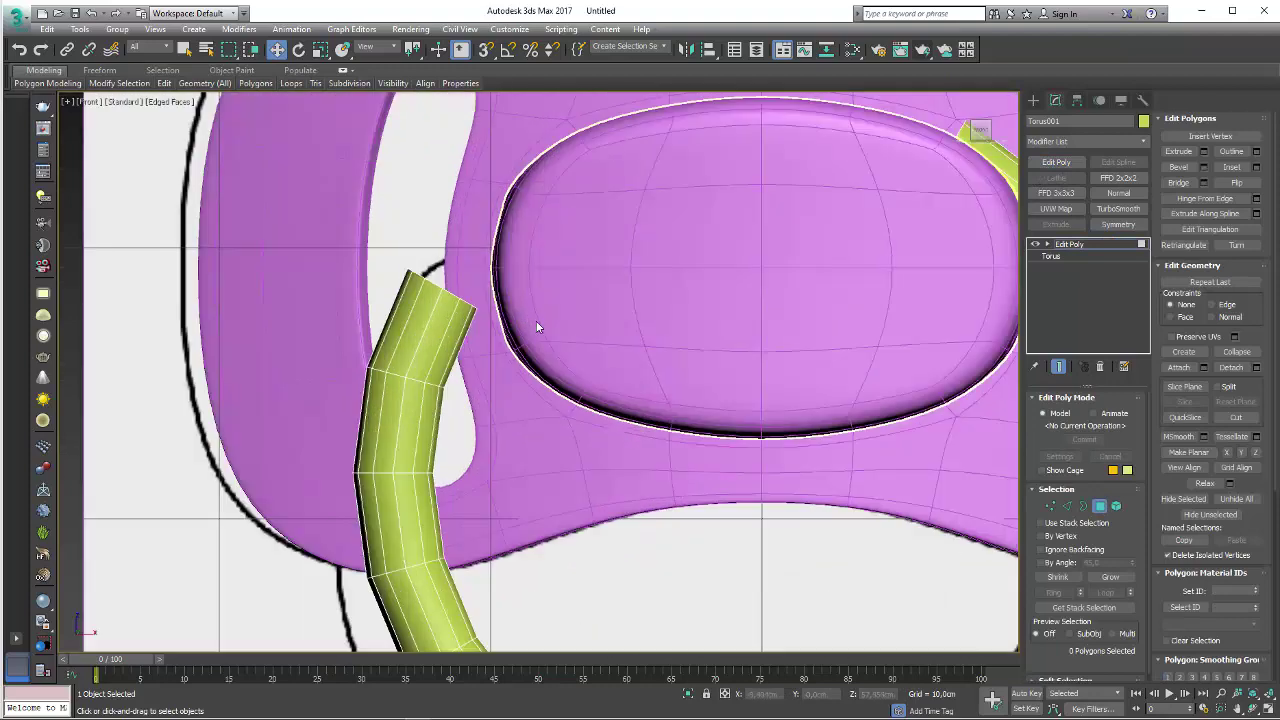
{"action": "scroll", "coordinate": [534, 329], "scroll_direction": "down", "scroll_amount": 2}
- Select the open border at the ring's cut end
{"action": "key", "text": "3"}
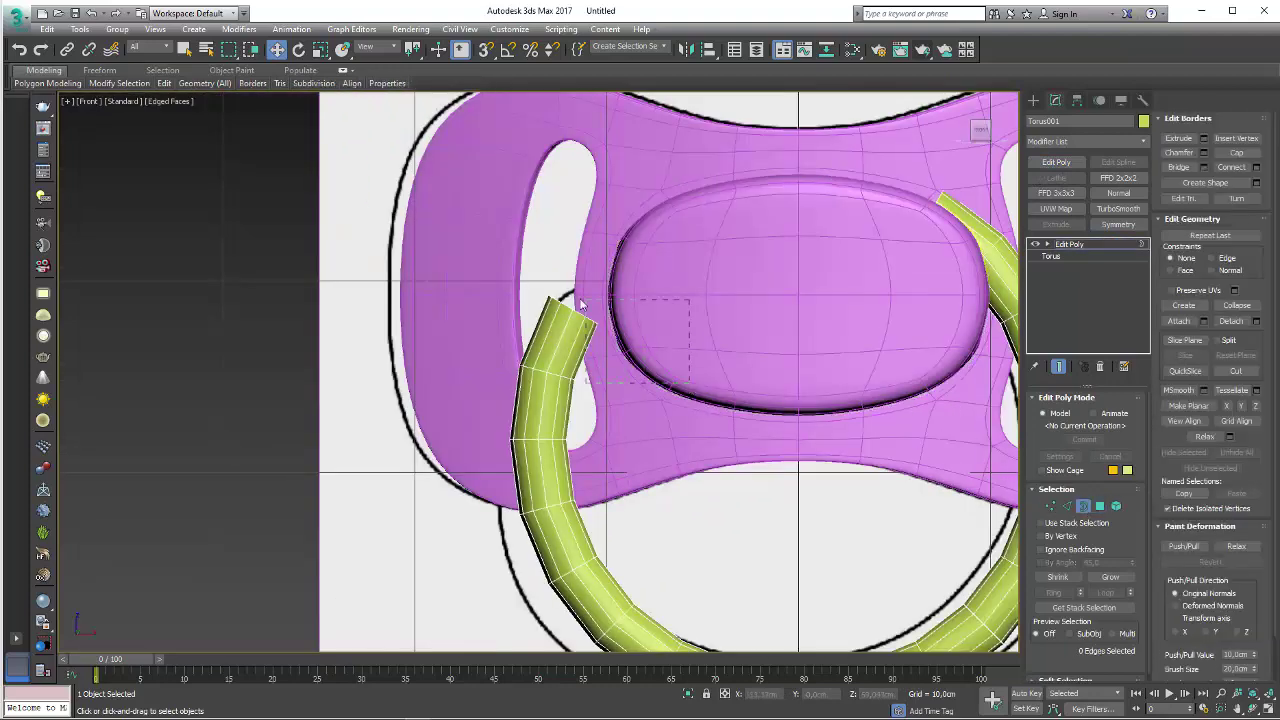
{"action": "left_click", "coordinate": [590, 317]}
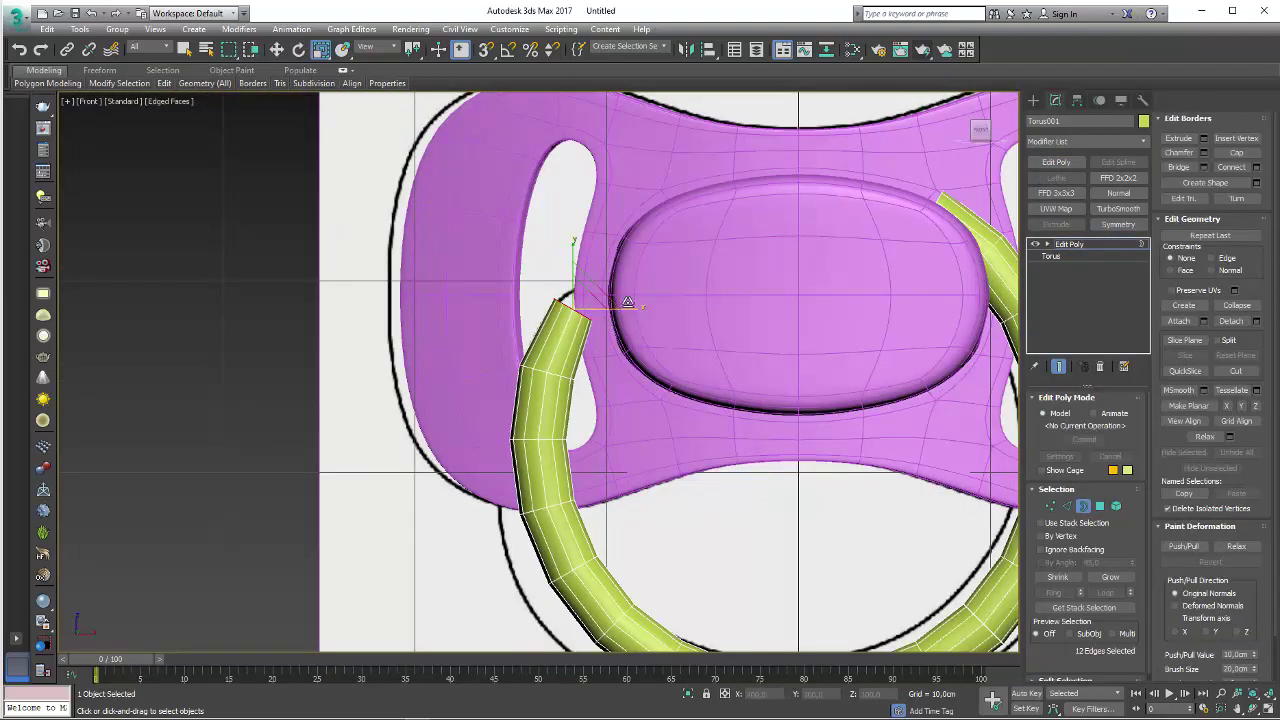
{"action": "middle_click_drag", "start_coordinate": [600, 310], "coordinate": [610, 370], "text": "alt"}
{"action": "middle_click_drag", "start_coordinate": [706, 444], "coordinate": [996, 532], "text": "alt"}
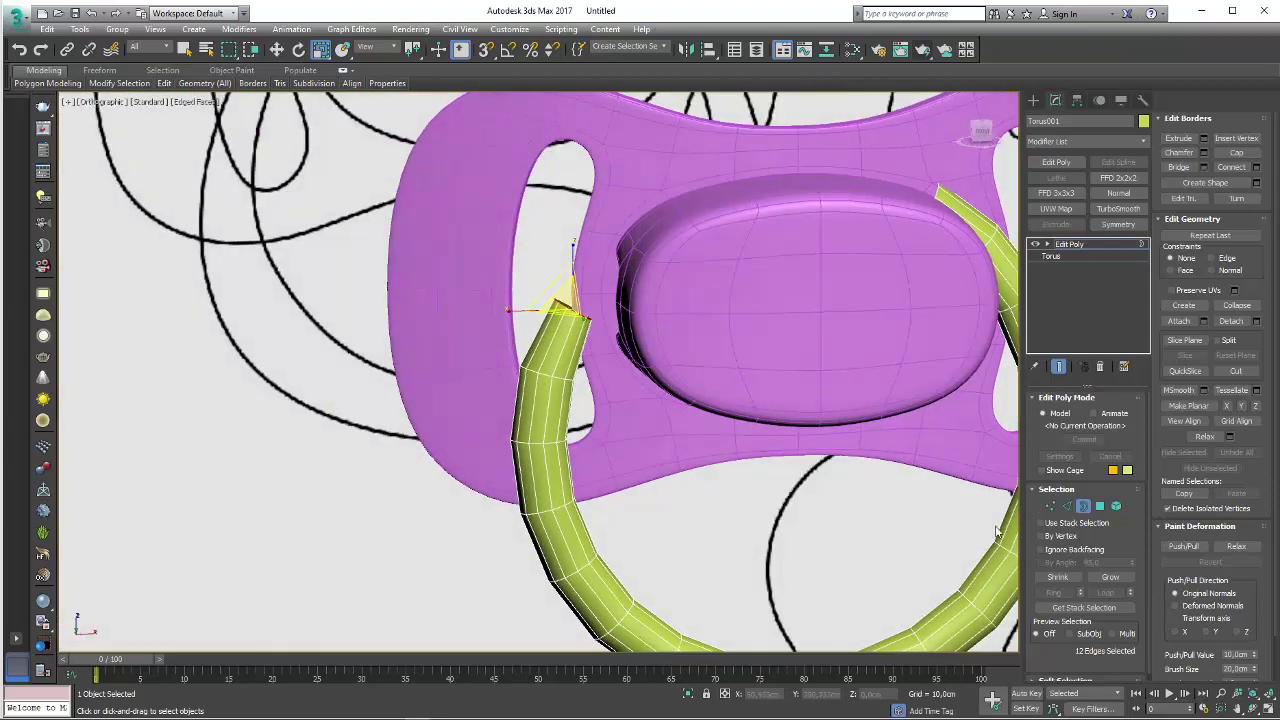
{"action": "left_click", "coordinate": [1068, 506]}
{"action": "double_click", "coordinate": [560, 376]}
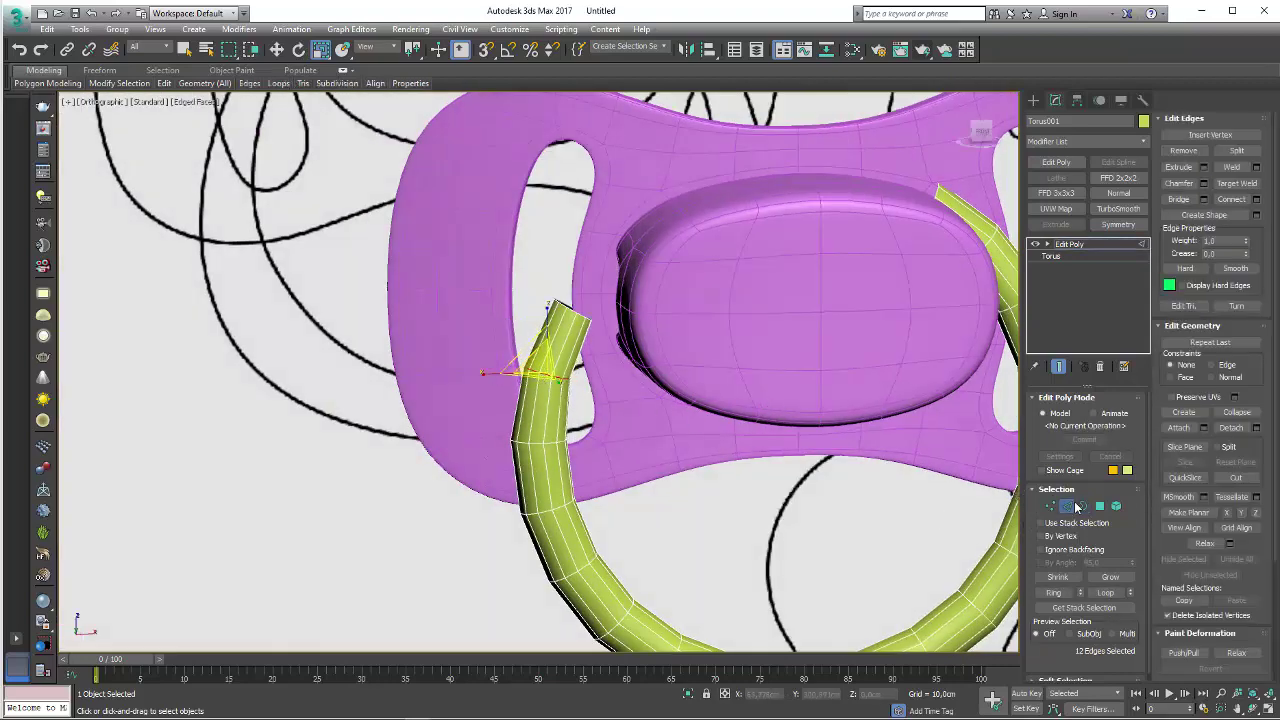
{"action": "left_click", "coordinate": [1081, 506]}
{"action": "scroll", "coordinate": [543, 296], "scroll_direction": "up", "scroll_amount": 3}
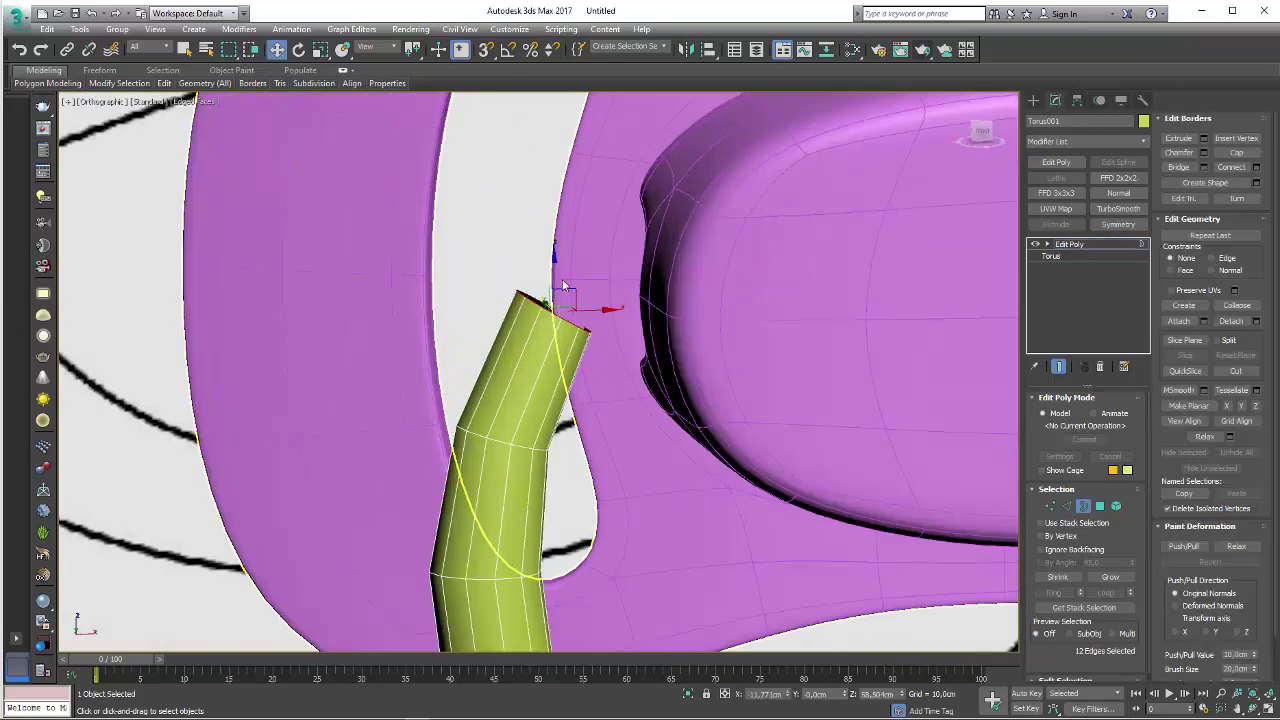
- Move and rotate the open ring end inward against the shield, then exit sub-object mode
{"action": "mouse_move", "coordinate": [570, 289]}
{"action": "left_mouse_down"}
{"action": "mouse_move", "coordinate": [598, 263]}
{"action": "mouse_move", "coordinate": [579, 231]}
{"action": "left_mouse_up"}
{"action": "key", "text": "e"}
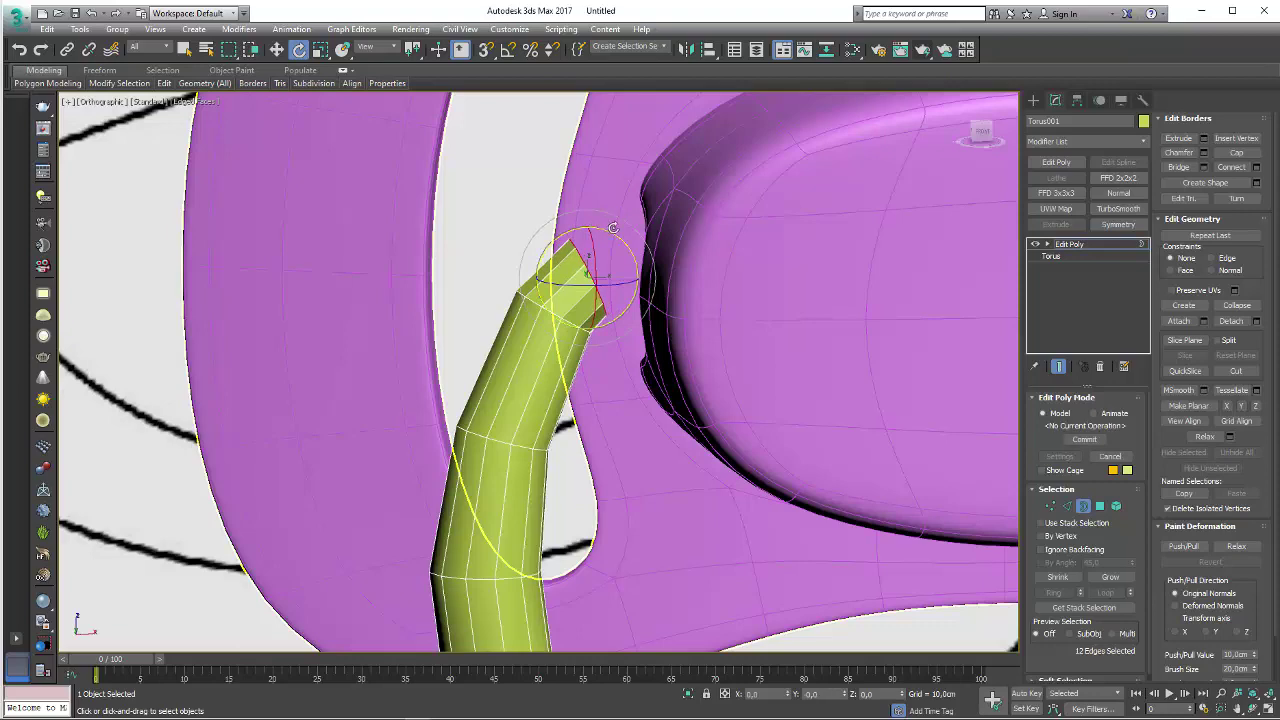
{"action": "middle_click_drag", "start_coordinate": [613, 228], "coordinate": [628, 262], "text": "alt"}
{"action": "key", "text": "w"}
{"action": "left_click_drag", "start_coordinate": [630, 268], "coordinate": [660, 261]}
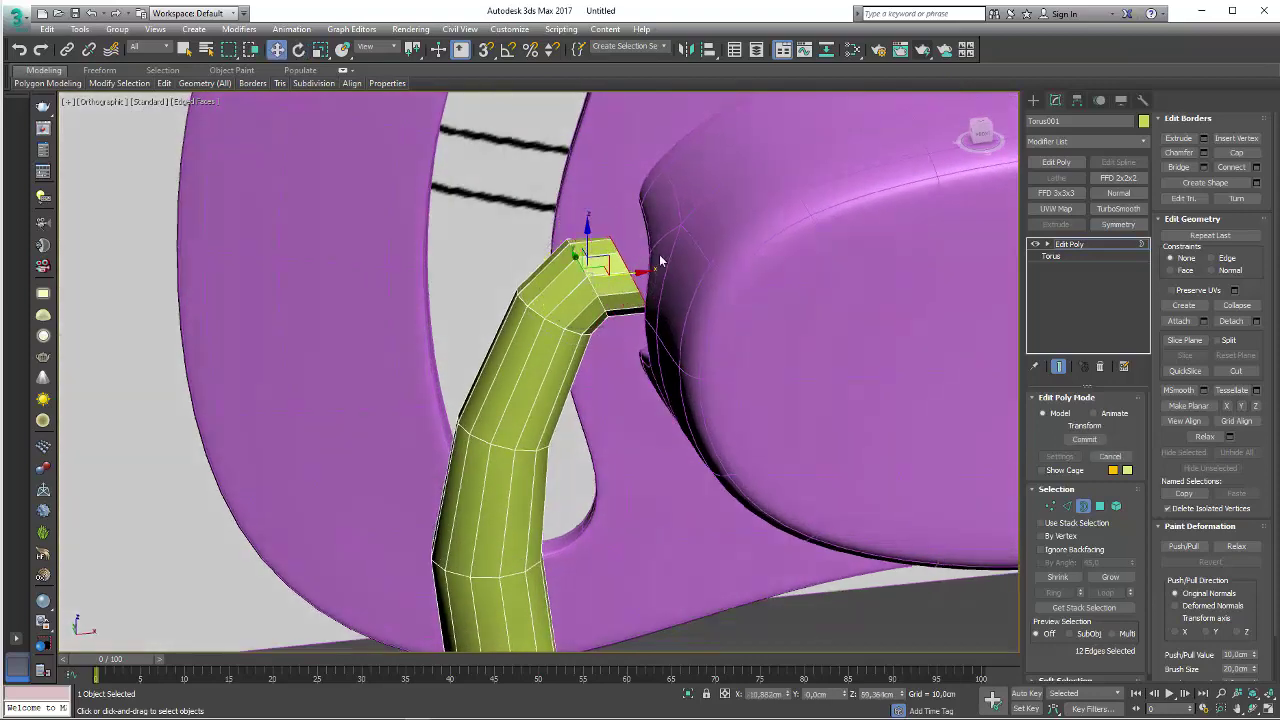
{"action": "key", "text": "e"}
{"action": "key", "text": "r"}
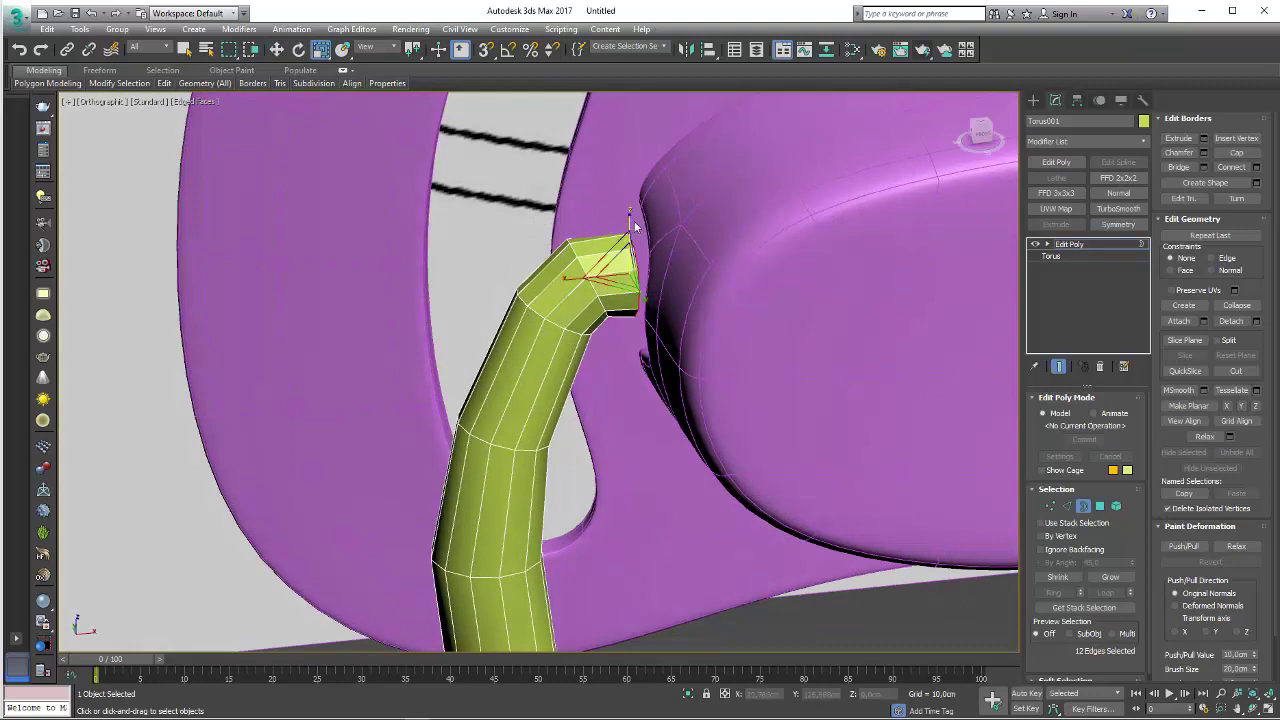
{"action": "key", "text": "w"}
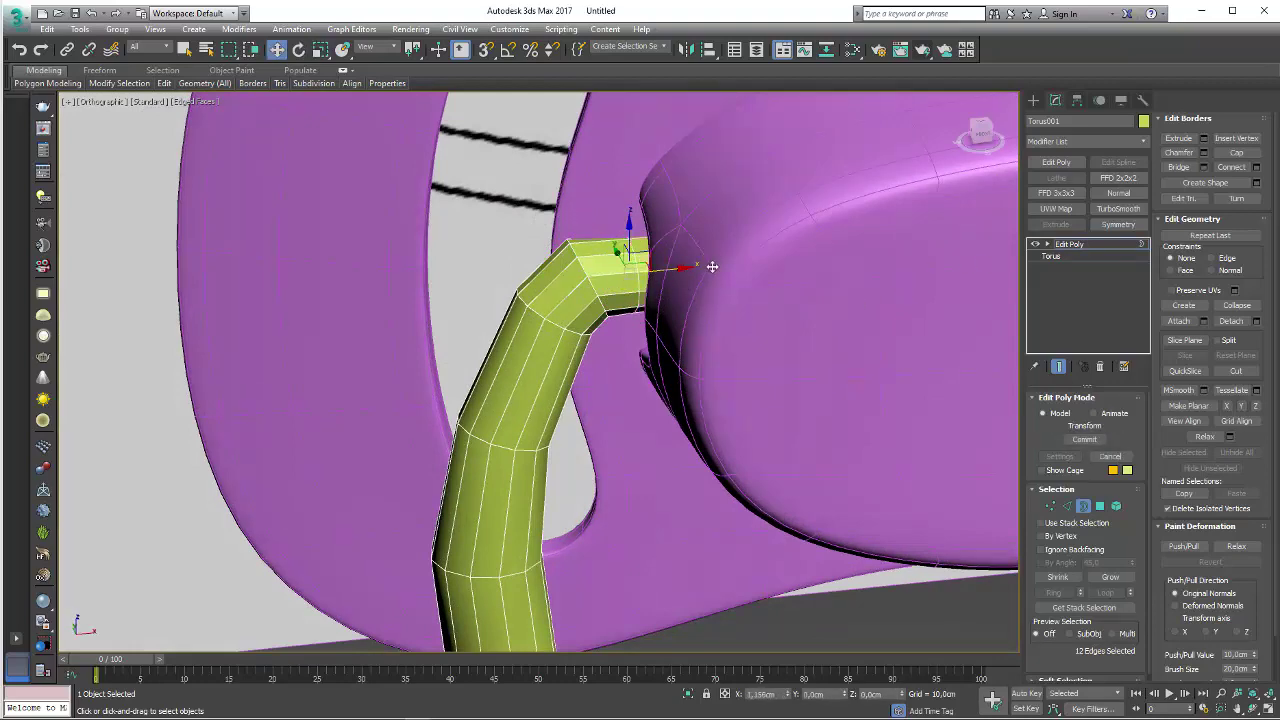
{"action": "middle_click_drag", "start_coordinate": [705, 266], "coordinate": [706, 366], "text": "alt"}
{"action": "left_click", "coordinate": [1068, 244]}
{"action": "scroll", "coordinate": [677, 337], "scroll_direction": "down", "scroll_amount": 5}
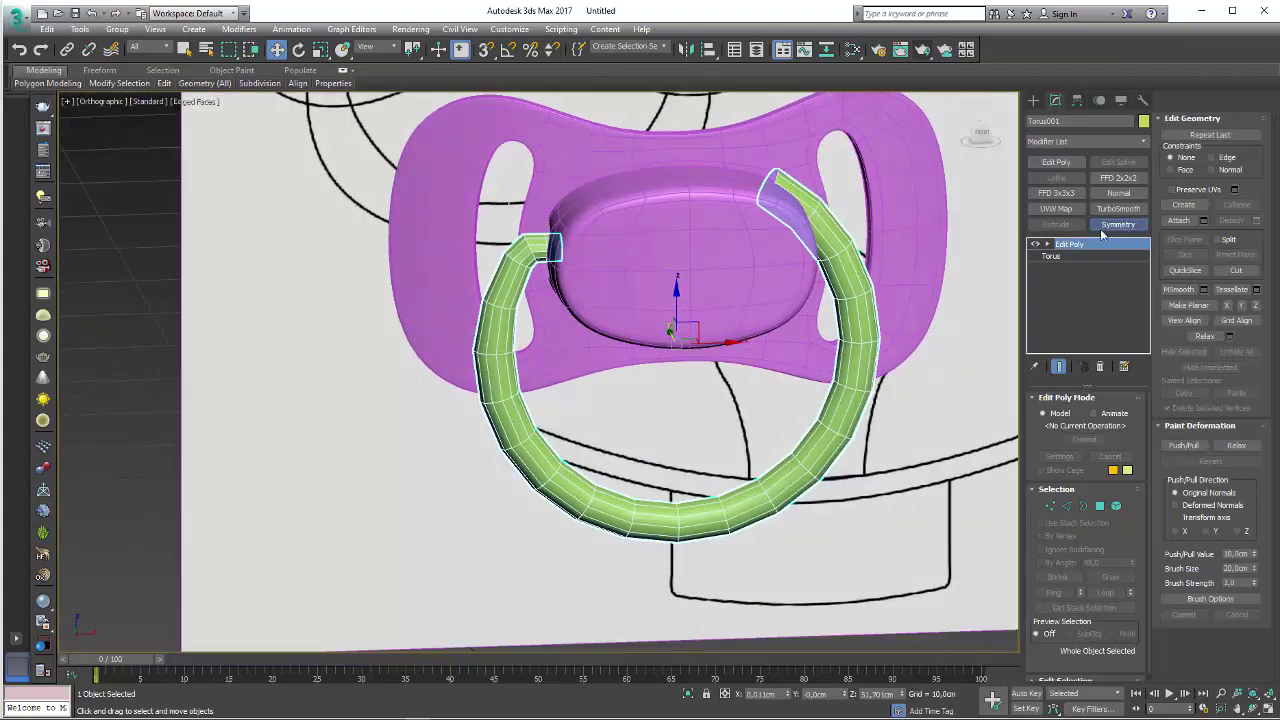
- Add a mirror modifier to the ring and flip its mirrored half
{"action": "left_click", "coordinate": [1102, 228]}
{"action": "left_click", "coordinate": [1068, 440]}
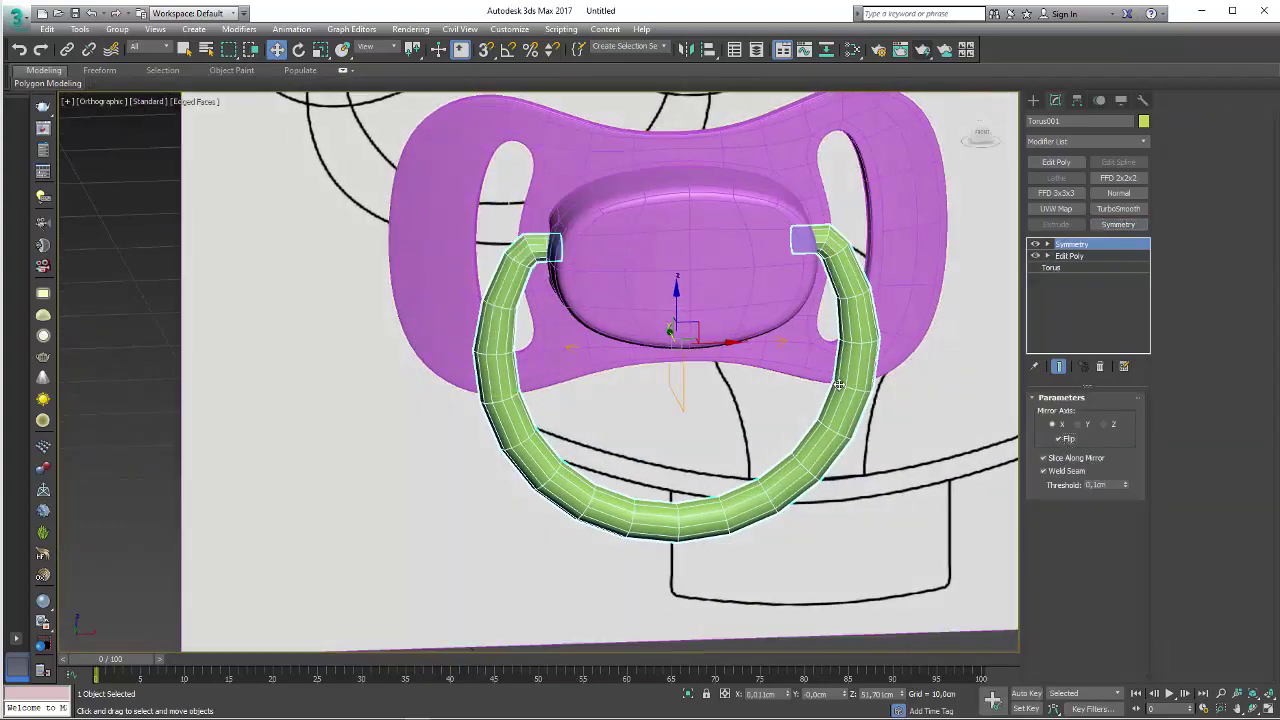
{"action": "middle_click_drag", "start_coordinate": [790, 380], "coordinate": [805, 392], "text": "alt"}
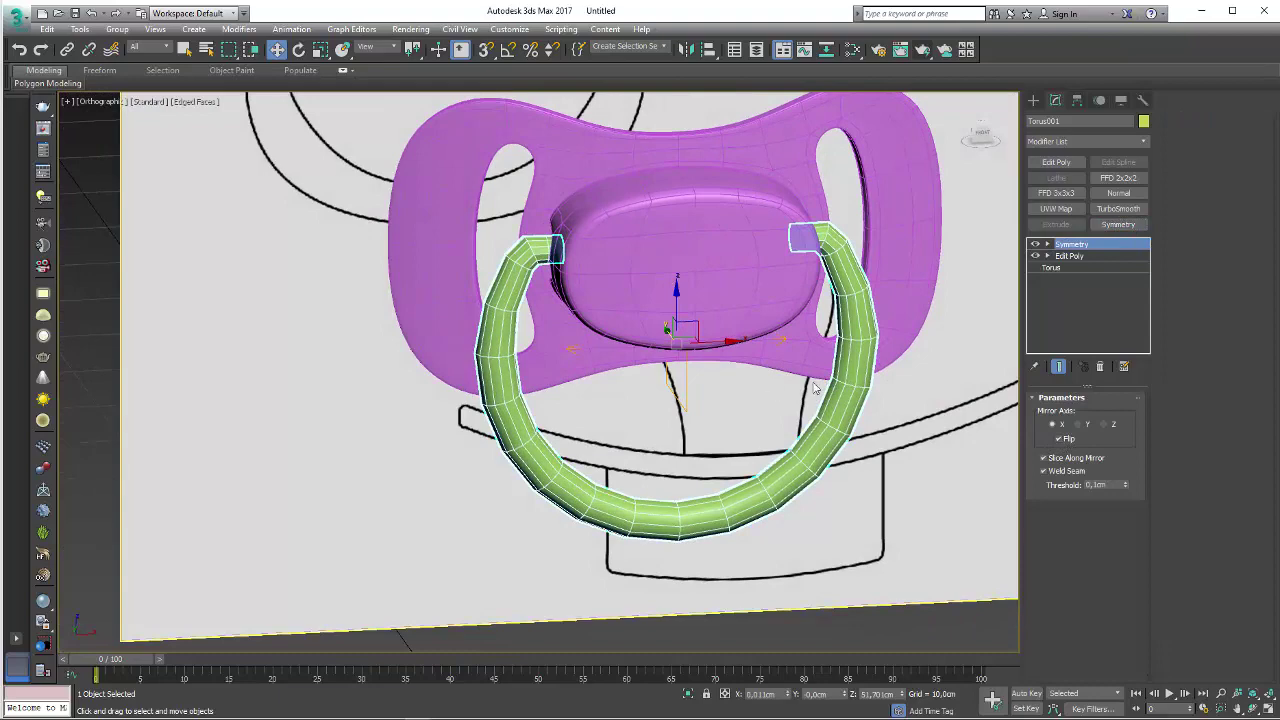
{"action": "key", "text": "l"}
{"action": "scroll", "coordinate": [583, 270], "scroll_direction": "up", "scroll_amount": 3}
{"action": "scroll", "coordinate": [583, 270], "scroll_direction": "up", "scroll_amount": 4}
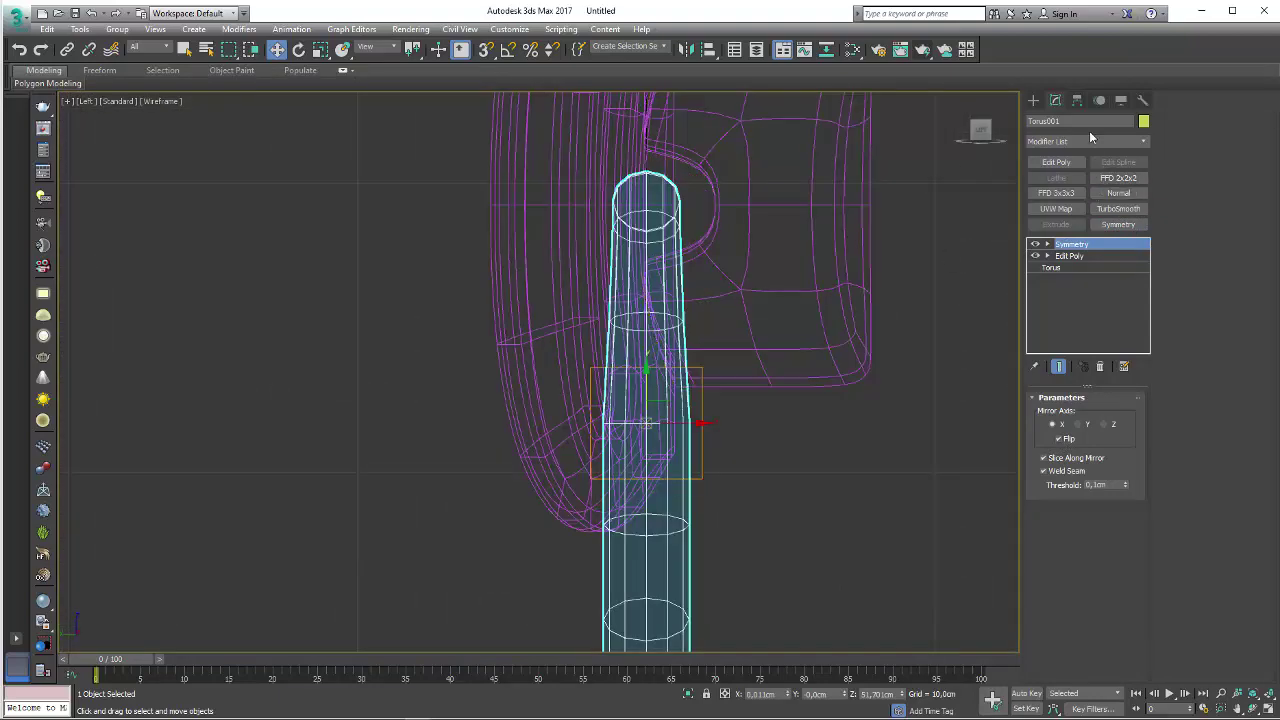
- Add another Edit Poly, move the ring's pivot to the tube top, and shift the ring toward the shield
{"action": "left_click", "coordinate": [1057, 162]}
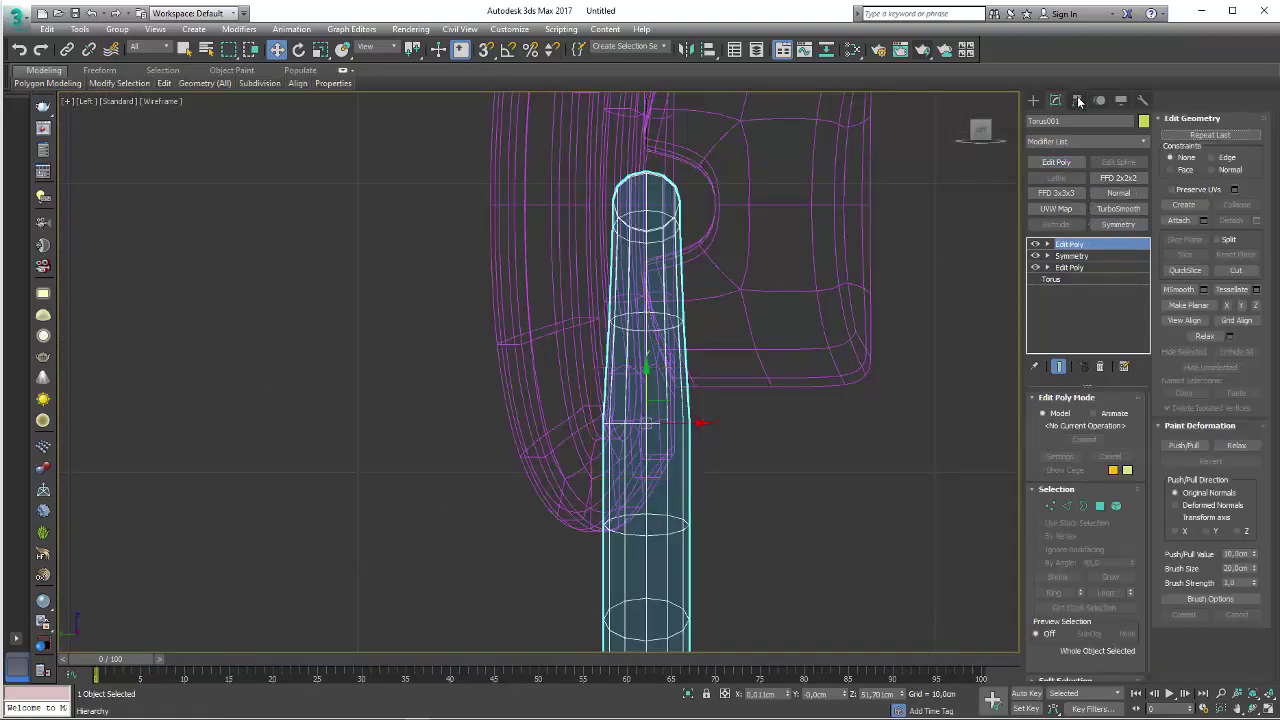
{"action": "left_click", "coordinate": [1076, 102]}
{"action": "left_click", "coordinate": [1086, 194]}
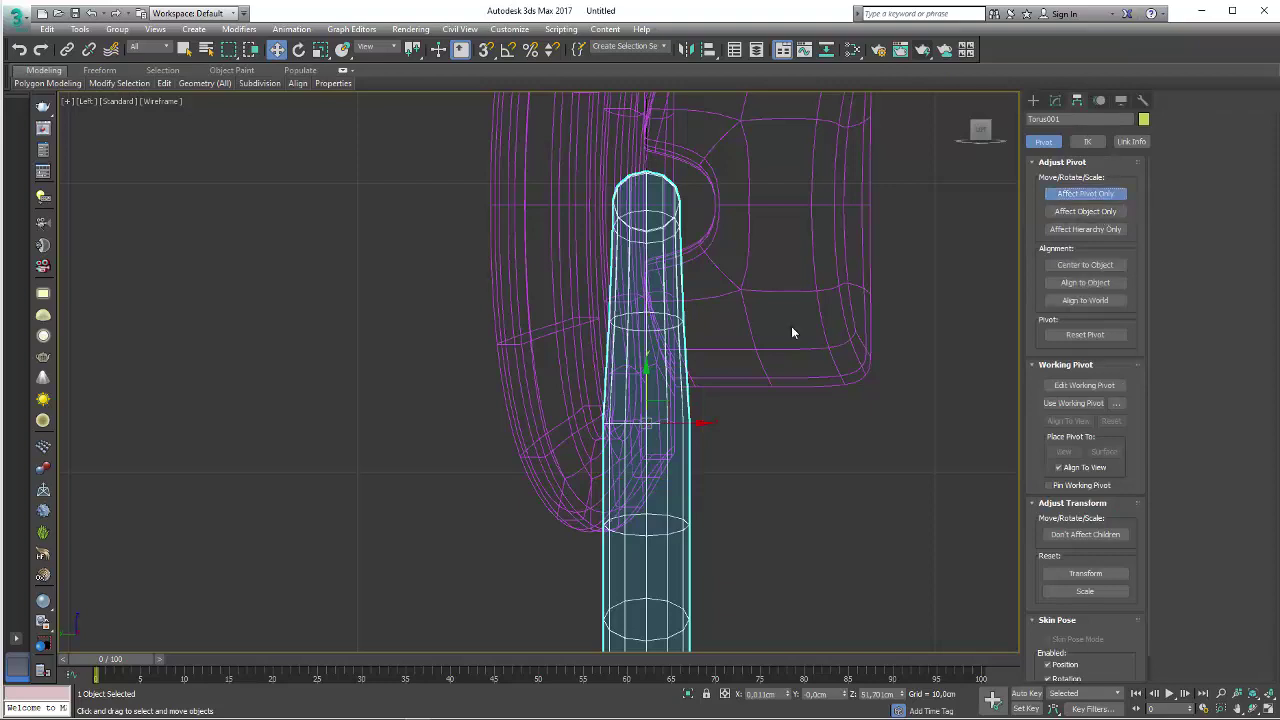
{"action": "left_click_drag", "start_coordinate": [646, 372], "coordinate": [646, 177]}
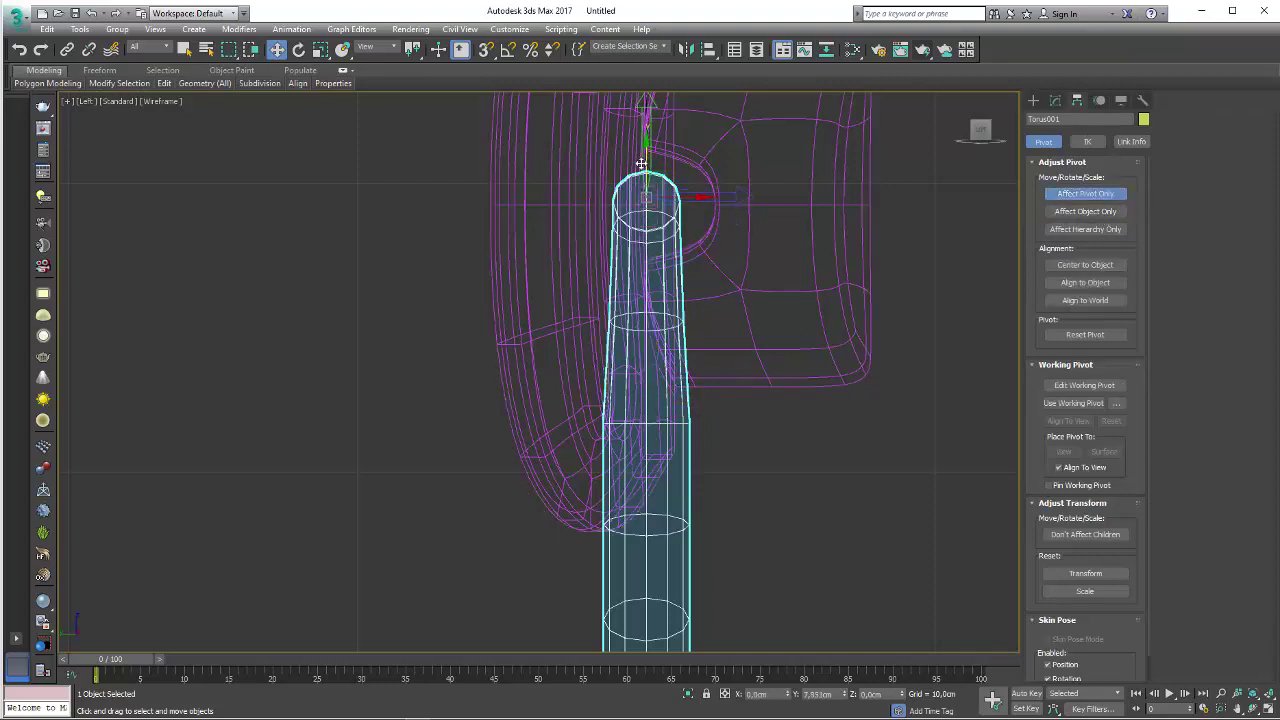
{"action": "left_click", "coordinate": [1088, 198]}
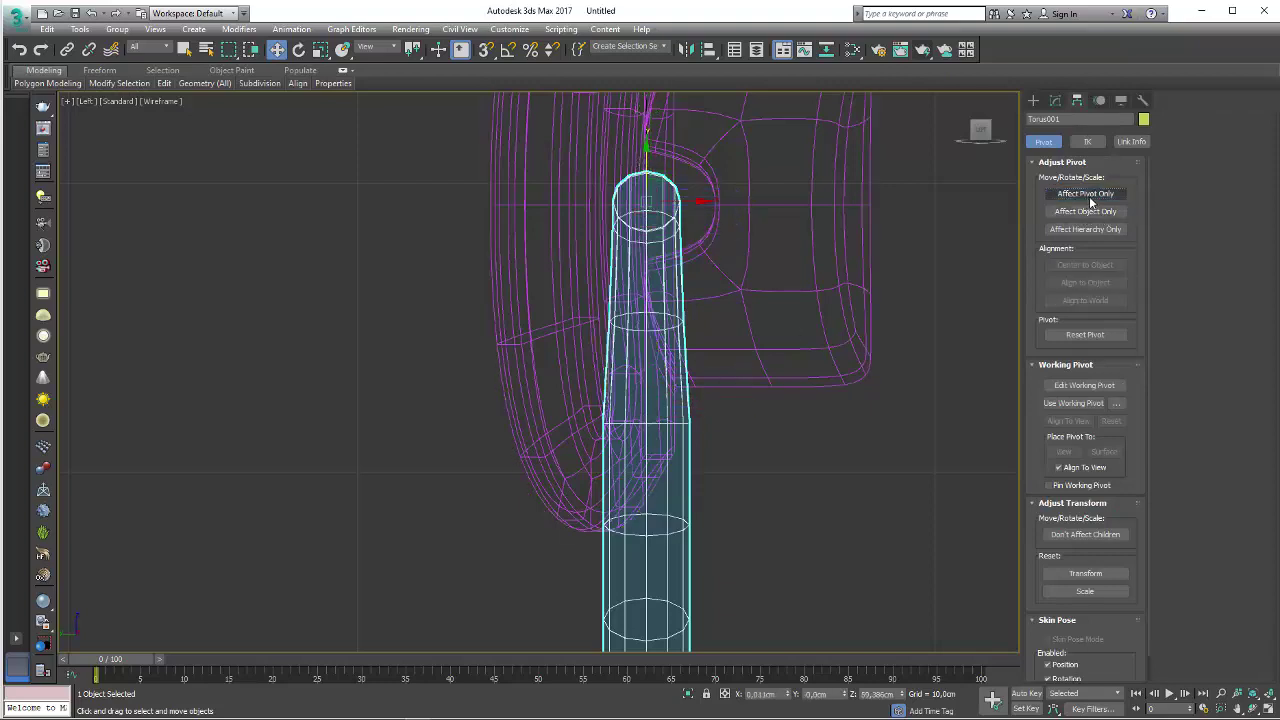
{"action": "left_click_drag", "start_coordinate": [674, 213], "coordinate": [704, 213]}
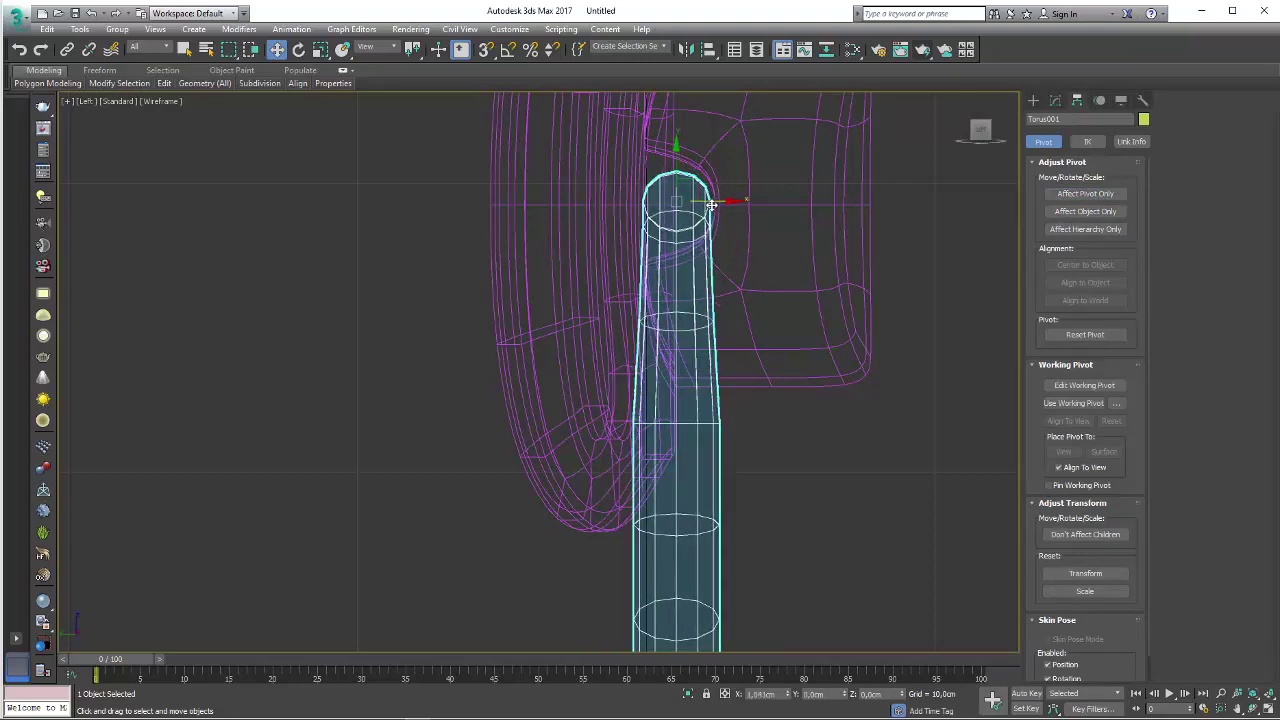
{"action": "scroll", "coordinate": [884, 322], "scroll_direction": "down", "scroll_amount": 4}
- In shaded view, rotate the ring to hang down from the shield front, then select the shield
{"action": "middle_click_drag", "start_coordinate": [884, 322], "coordinate": [753, 367], "text": "alt"}
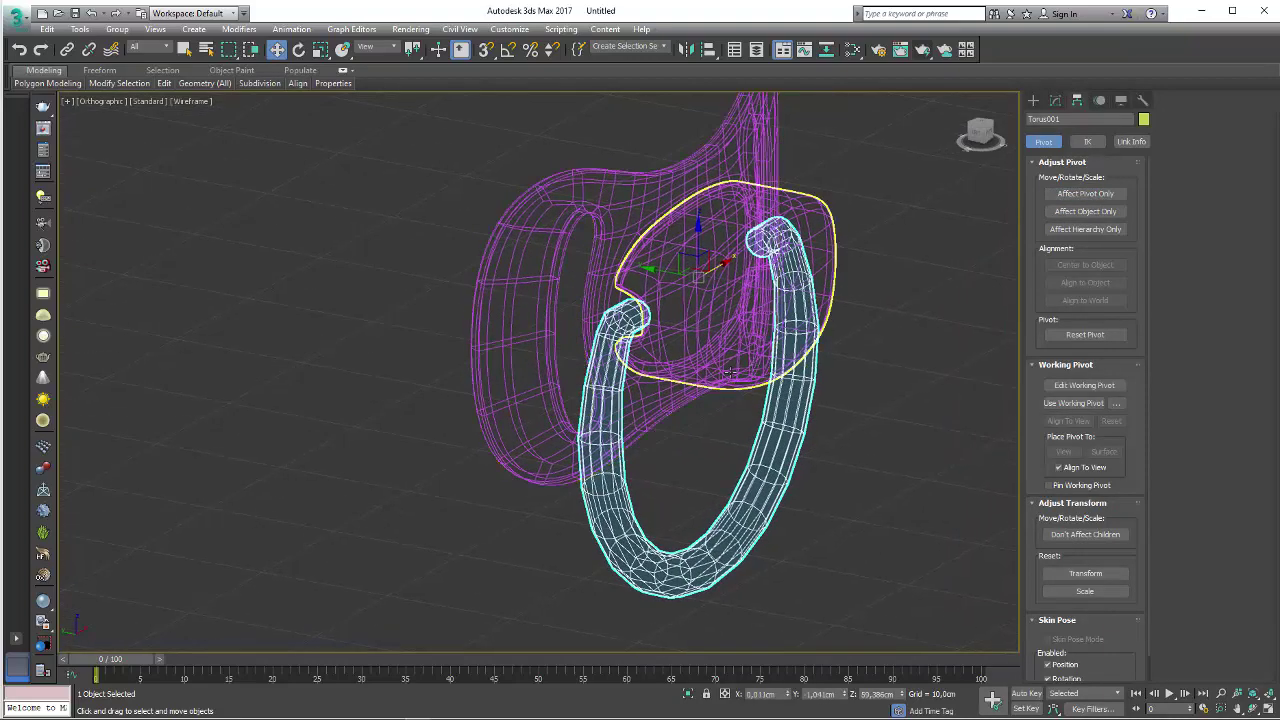
{"action": "key", "text": "F3"}
{"action": "key", "text": "e"}
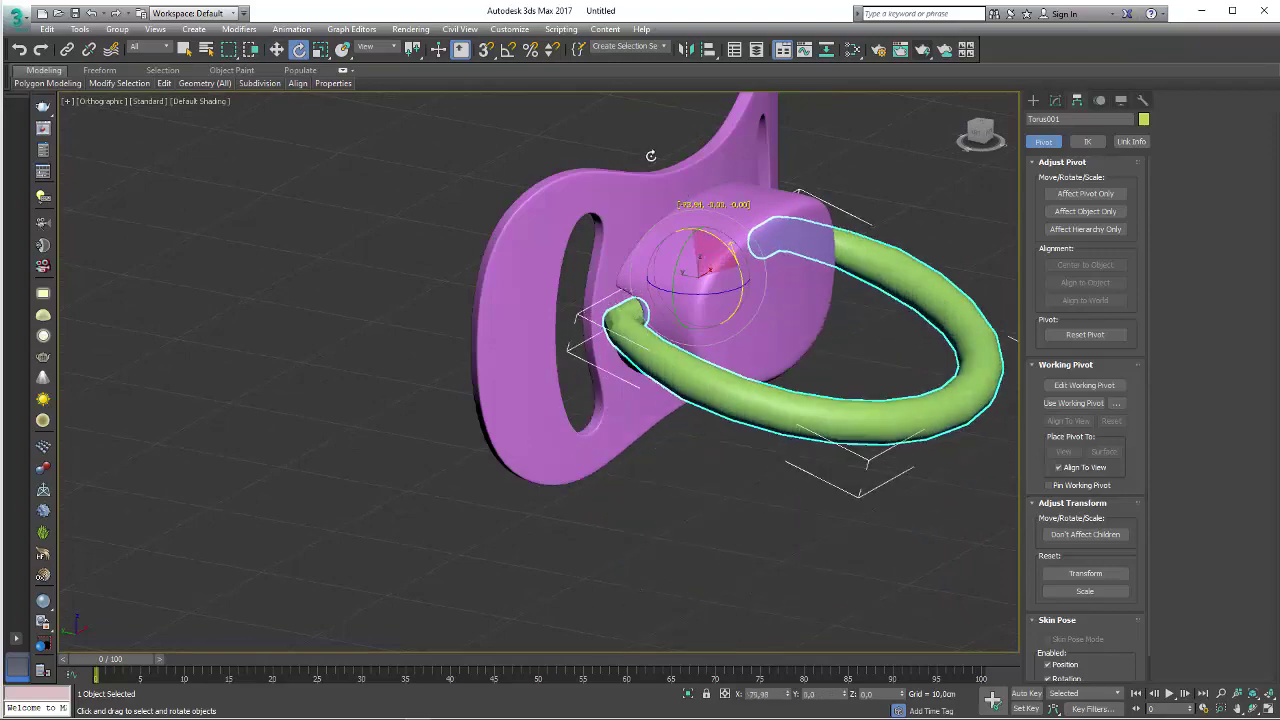
{"action": "left_click_drag", "start_coordinate": [737, 262], "coordinate": [726, 282]}
{"action": "mouse_move", "coordinate": [726, 282]}
{"action": "middle_mouse_down", "text": "alt"}
{"action": "mouse_move", "coordinate": [766, 309]}
{"action": "mouse_move", "coordinate": [605, 384]}
{"action": "mouse_move", "coordinate": [415, 380]}
{"action": "mouse_move", "coordinate": [662, 271]}
{"action": "mouse_move", "coordinate": [543, 329]}
{"action": "mouse_move", "coordinate": [665, 314]}
{"action": "middle_mouse_up", "text": "alt"}
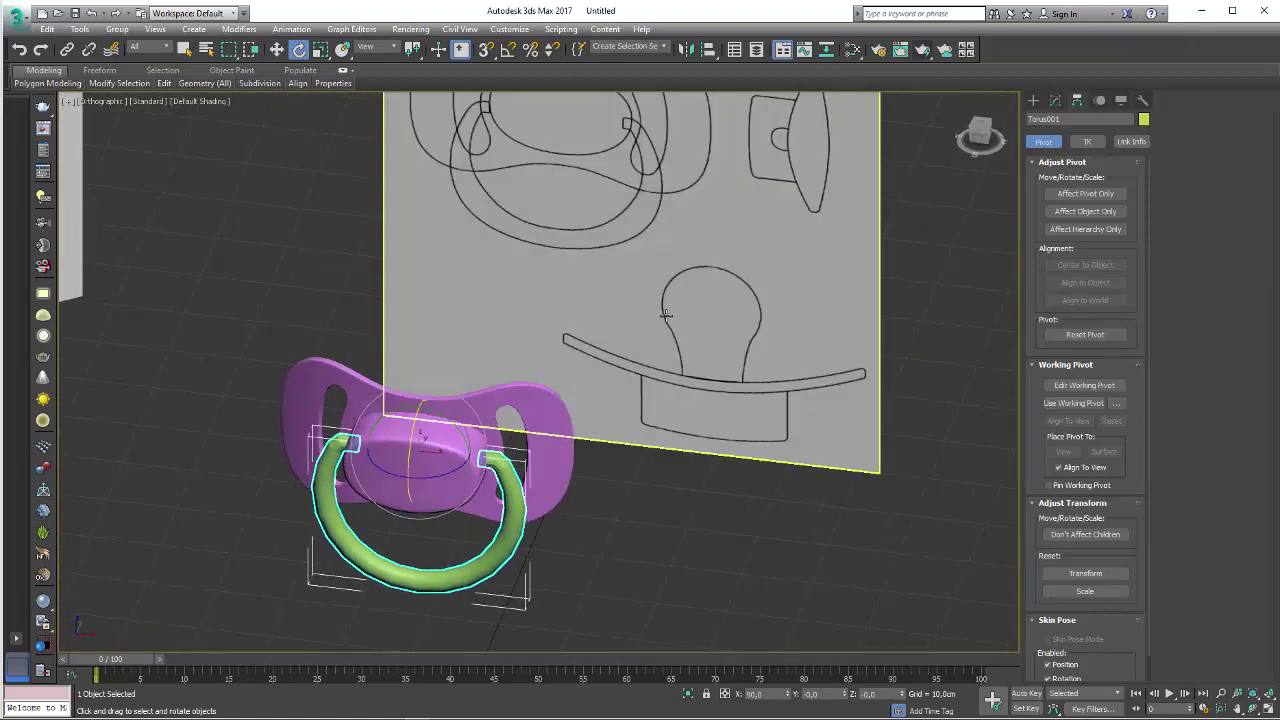
{"action": "mouse_move", "coordinate": [793, 364]}
{"action": "middle_mouse_down", "text": "alt"}
{"action": "mouse_move", "coordinate": [461, 404]}
{"action": "mouse_move", "coordinate": [560, 290]}
{"action": "middle_mouse_up", "text": "alt"}
{"action": "left_click", "coordinate": [575, 300]}
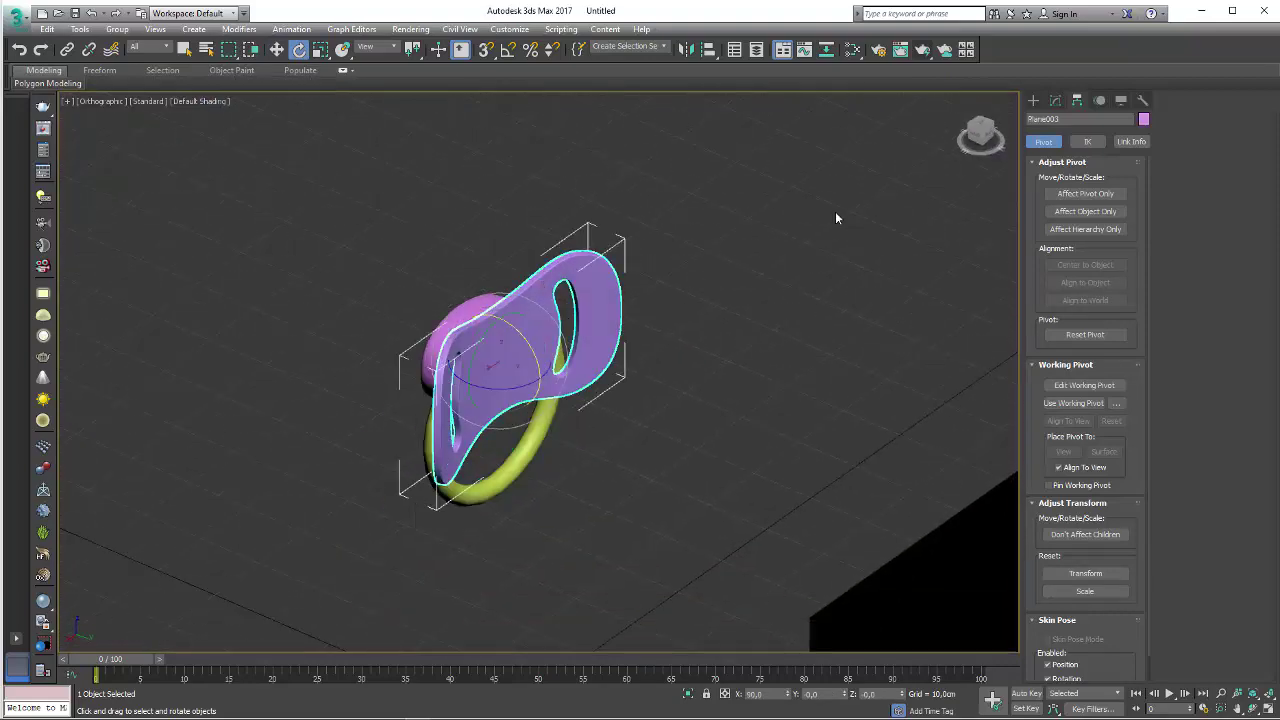
- Turn off the shield's TurboSmooth preview and show edged faces over the shaded model
{"action": "left_click", "coordinate": [1055, 100]}
{"action": "middle_click_drag", "start_coordinate": [661, 323], "coordinate": [861, 272]}
{"action": "scroll", "coordinate": [861, 272], "scroll_direction": "up", "scroll_amount": 2}
{"action": "left_click", "coordinate": [1035, 244]}
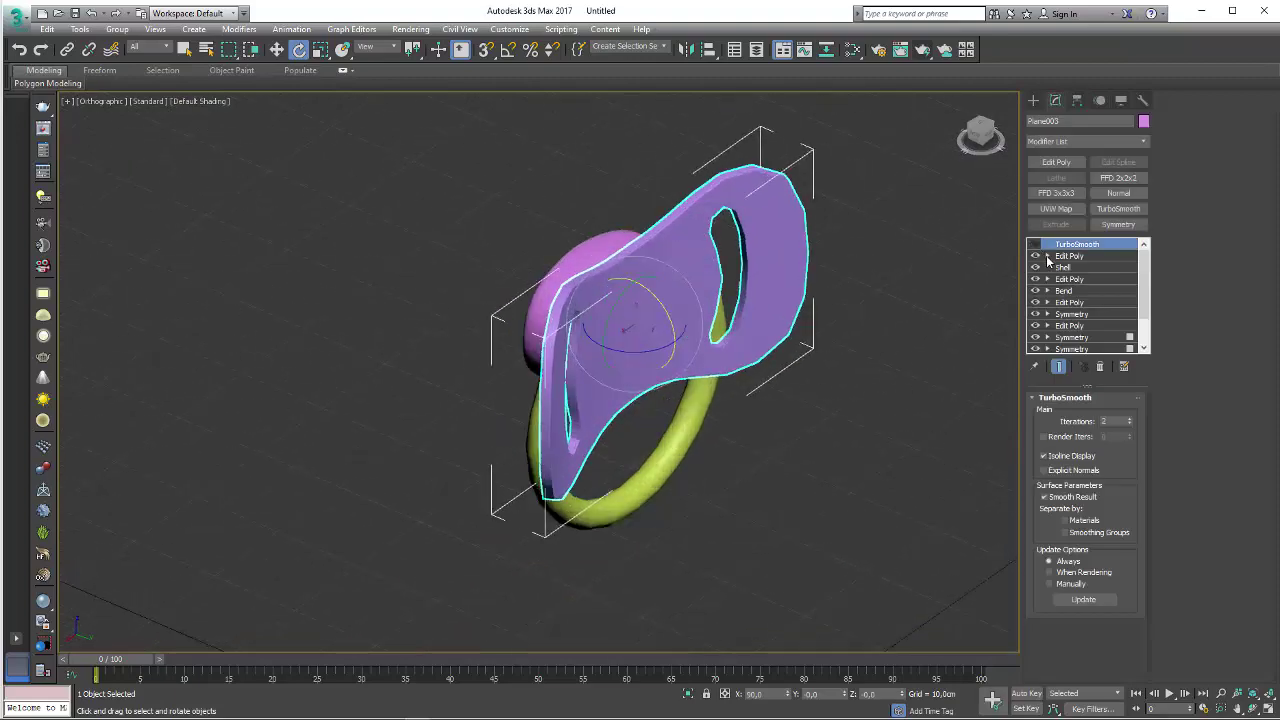
{"action": "left_click", "coordinate": [1047, 256]}
{"action": "left_click", "coordinate": [1070, 279]}
{"action": "key", "text": "F4"}
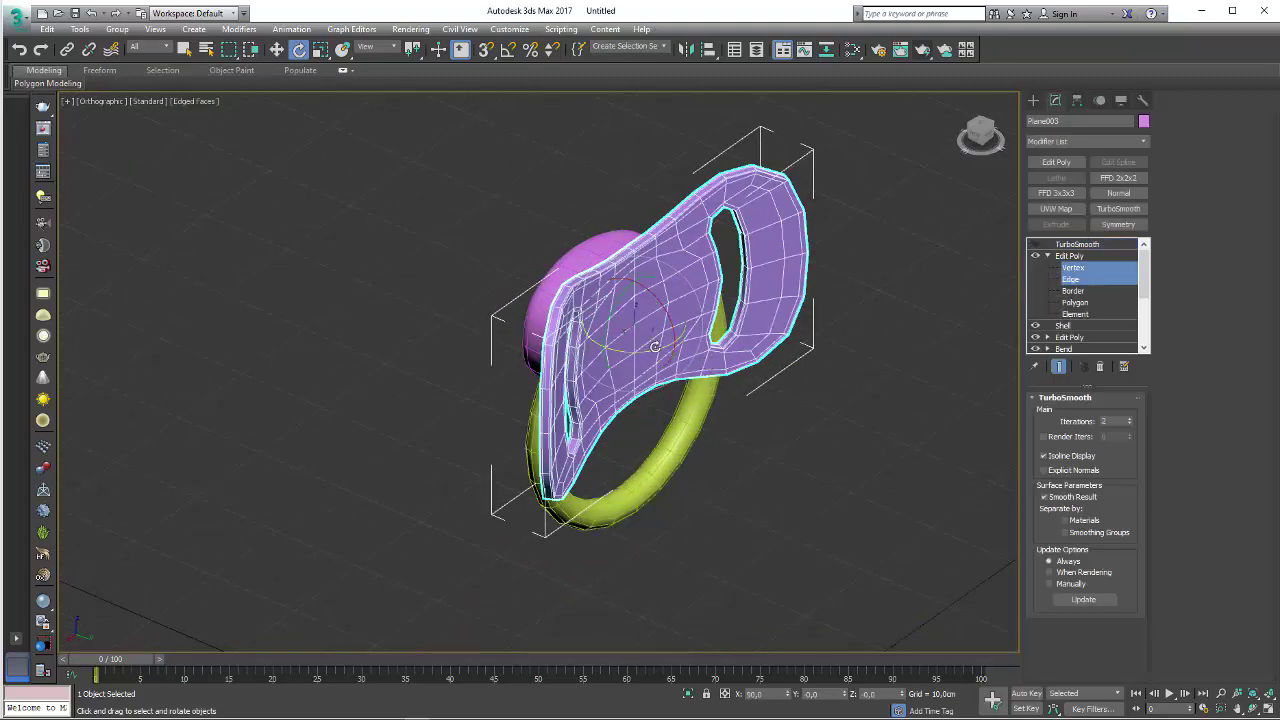
{"action": "middle_click_drag", "start_coordinate": [748, 365], "coordinate": [705, 330], "text": "alt"}
{"action": "middle_click_drag", "start_coordinate": [661, 351], "coordinate": [636, 352], "text": "alt"}
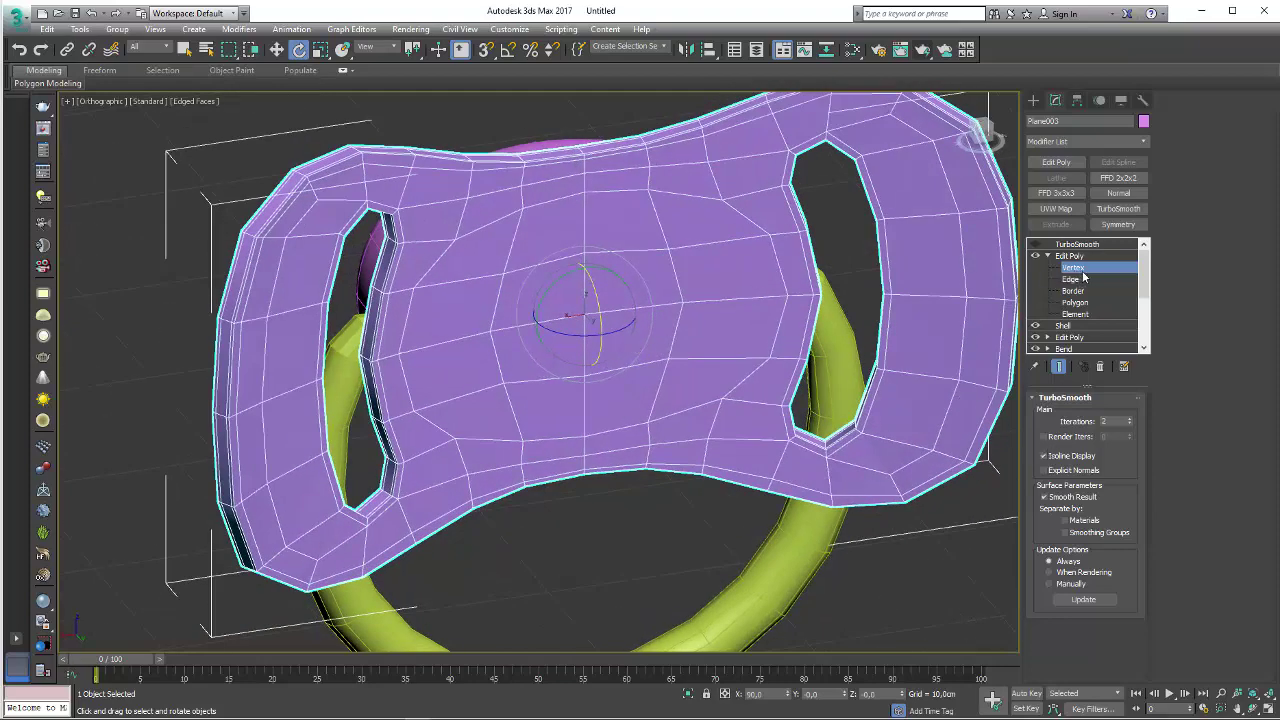
{"action": "left_click", "coordinate": [1069, 256]}
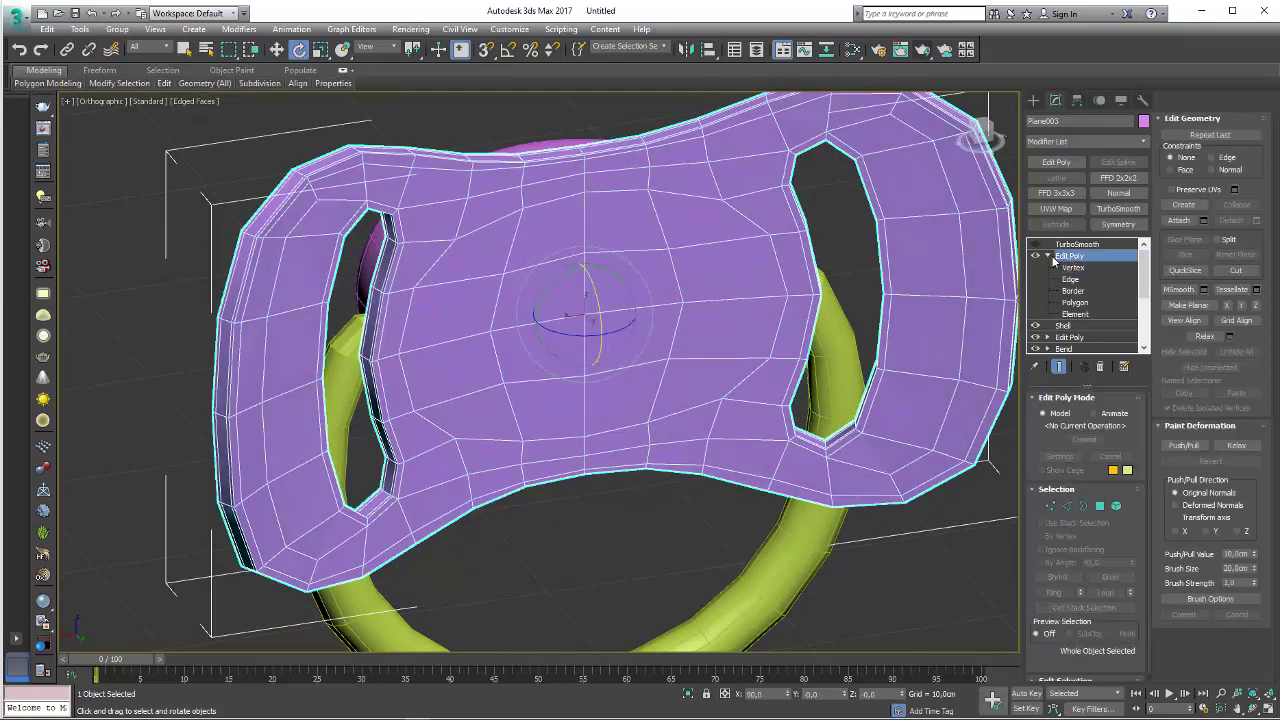
{"action": "left_click", "coordinate": [1046, 256]}
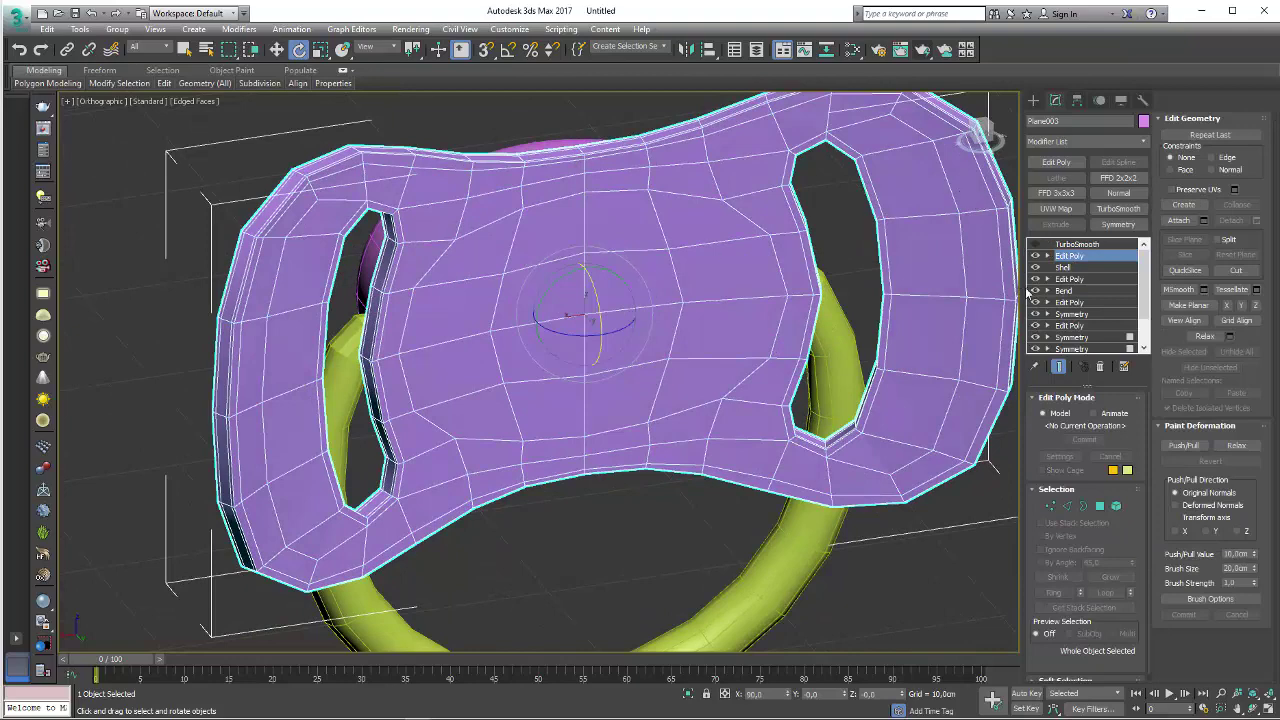
- Scale two central shield vertices apart, then select the four centre faces
{"action": "left_click", "coordinate": [1047, 256]}
{"action": "left_click", "coordinate": [1072, 267]}
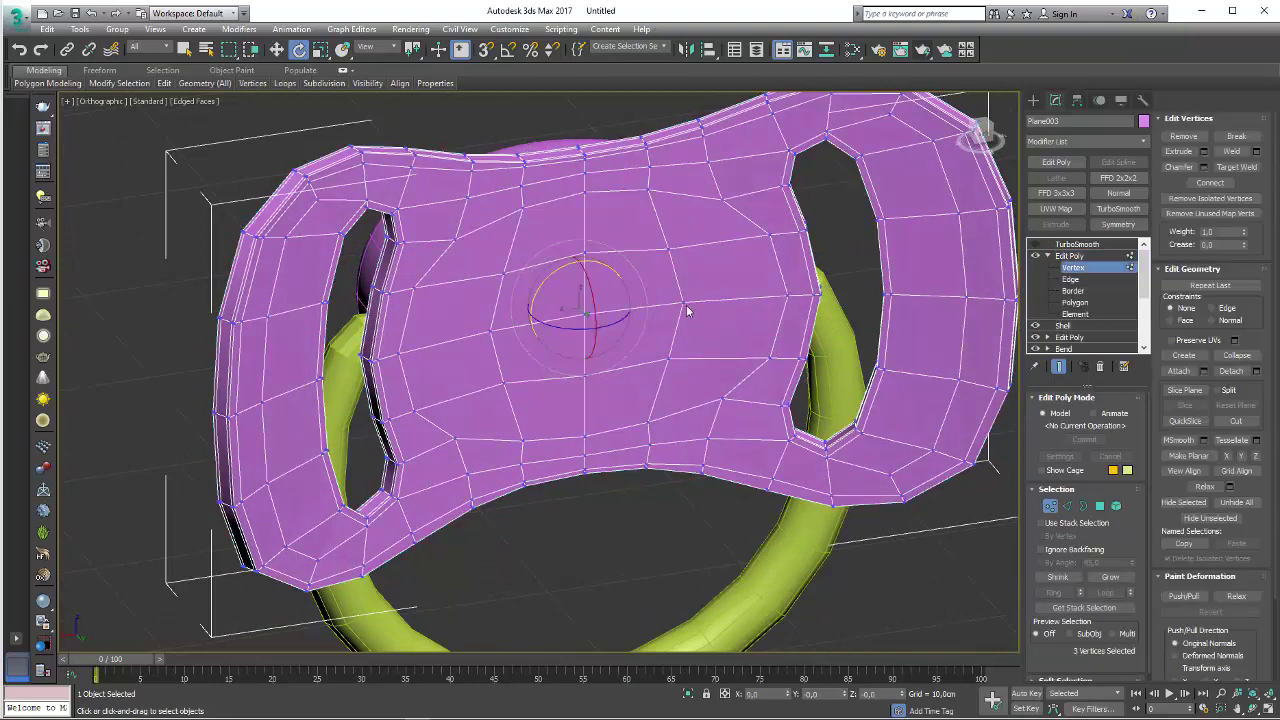
{"action": "left_click", "coordinate": [684, 306]}
{"action": "left_click", "coordinate": [491, 333], "text": "ctrl"}
{"action": "key", "text": "r"}
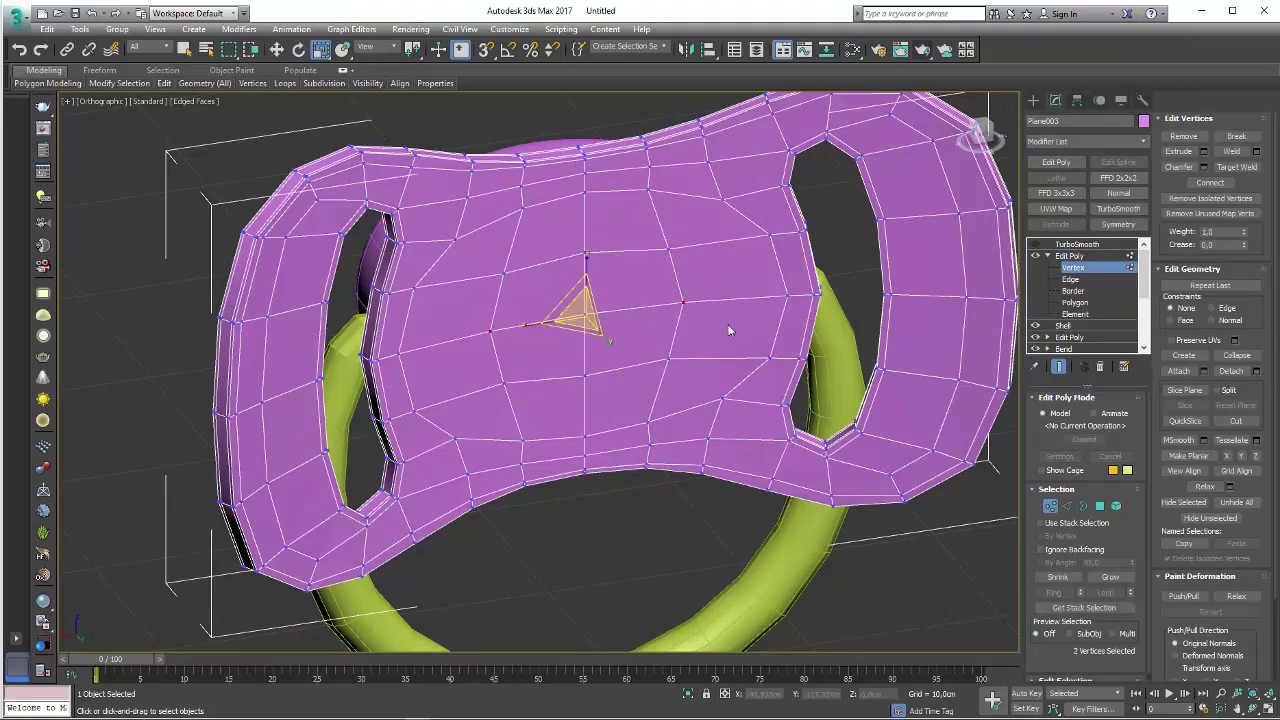
{"action": "scroll", "coordinate": [697, 371], "scroll_direction": "up", "scroll_amount": 2}
{"action": "scroll", "coordinate": [697, 371], "scroll_direction": "up", "scroll_amount": 3}
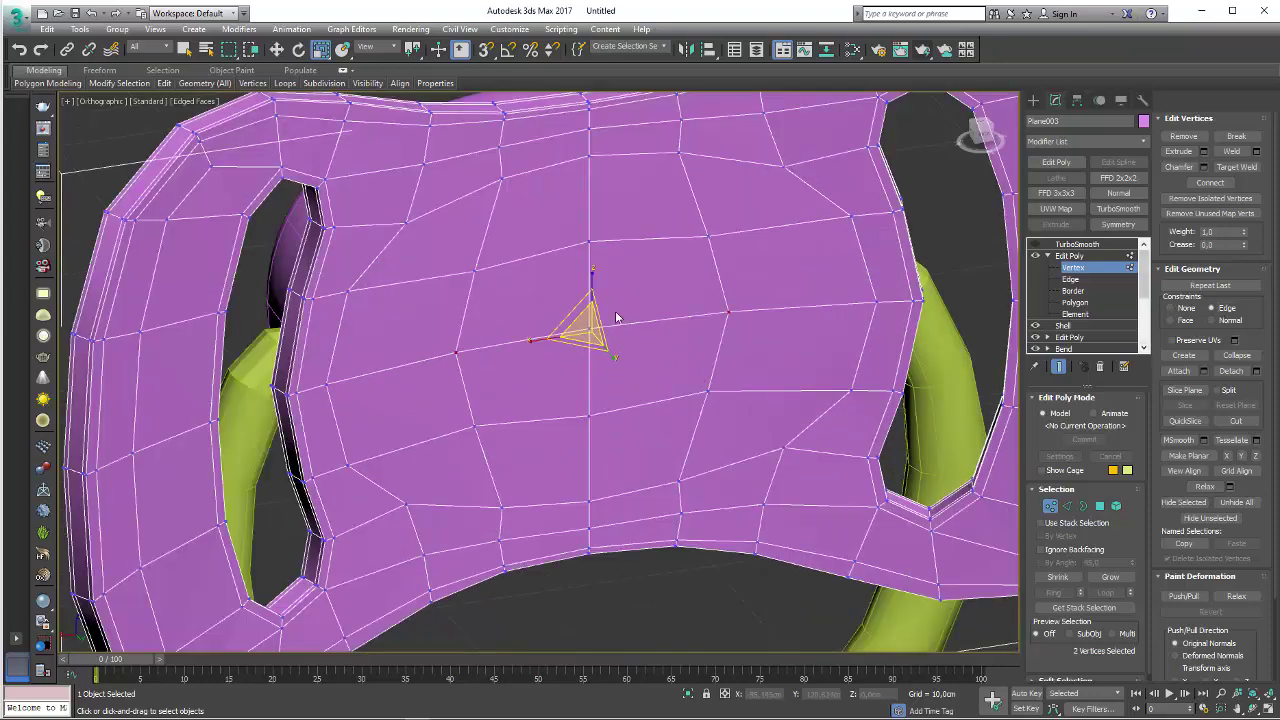
{"action": "left_click_drag", "start_coordinate": [532, 339], "coordinate": [524, 343]}
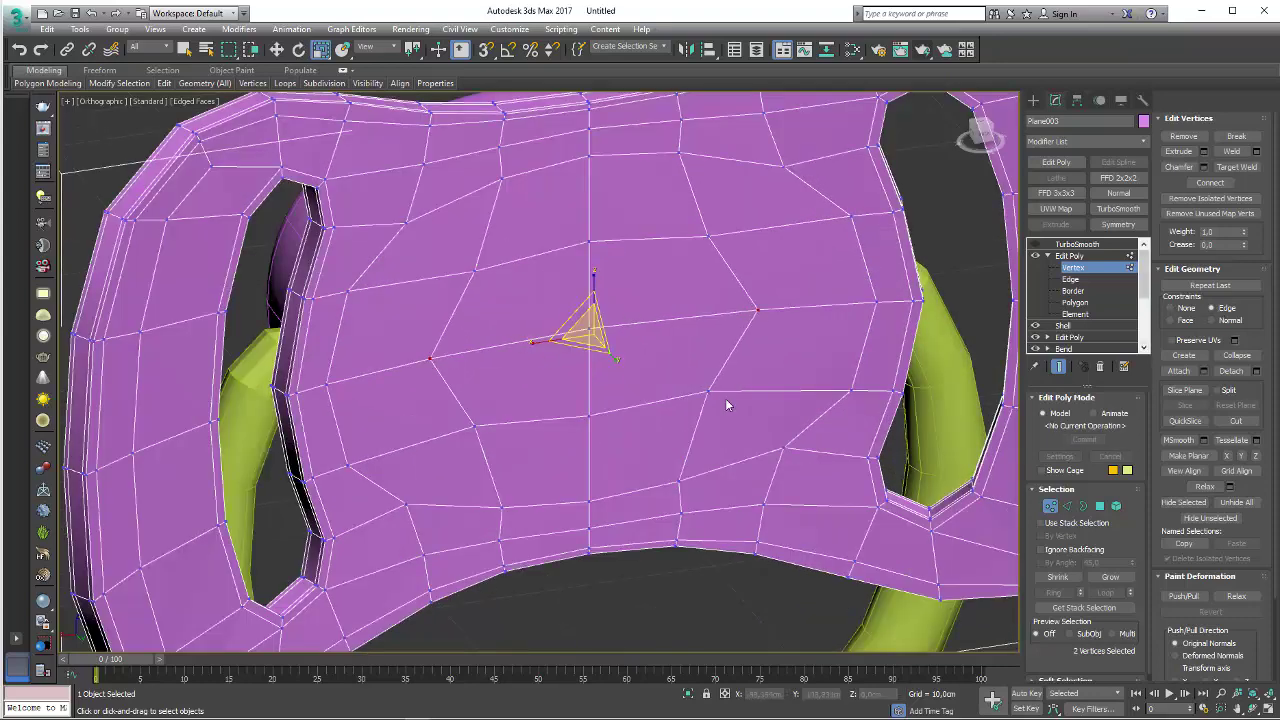
{"action": "left_click", "coordinate": [591, 331]}
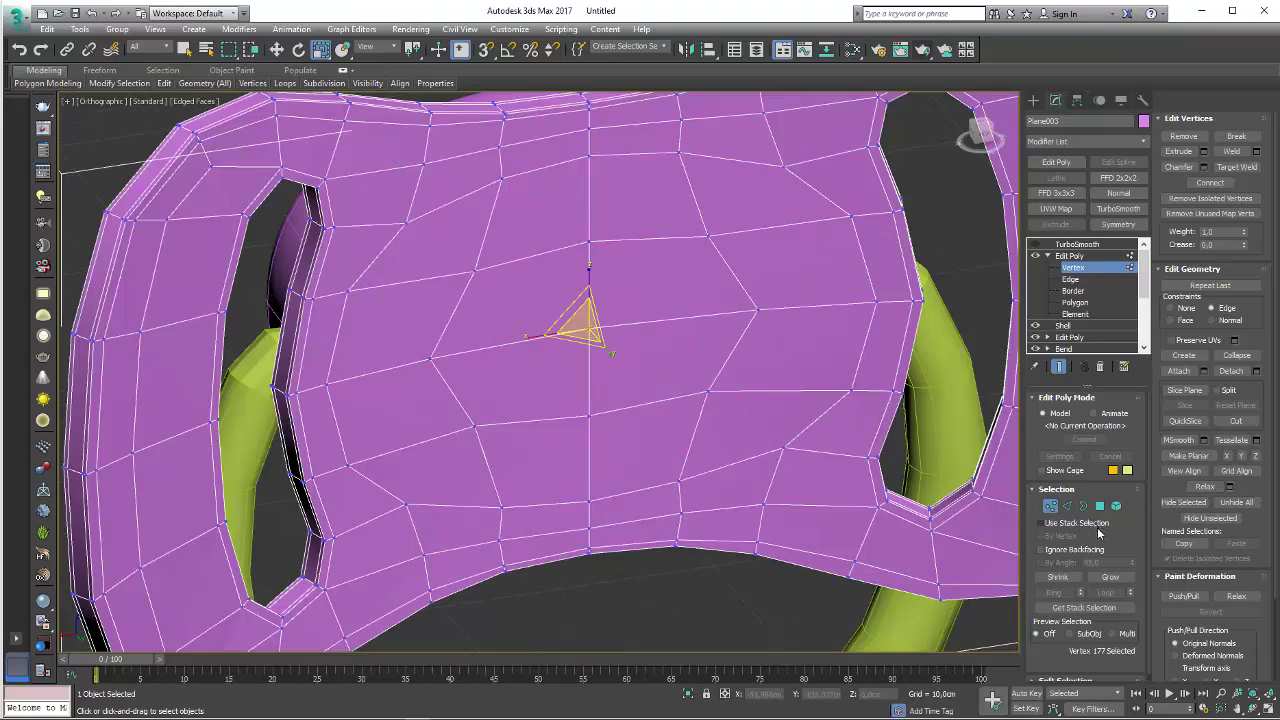
{"action": "left_click", "coordinate": [1075, 302], "text": "ctrl"}
{"action": "middle_click_drag", "start_coordinate": [757, 423], "coordinate": [700, 400], "text": "alt"}
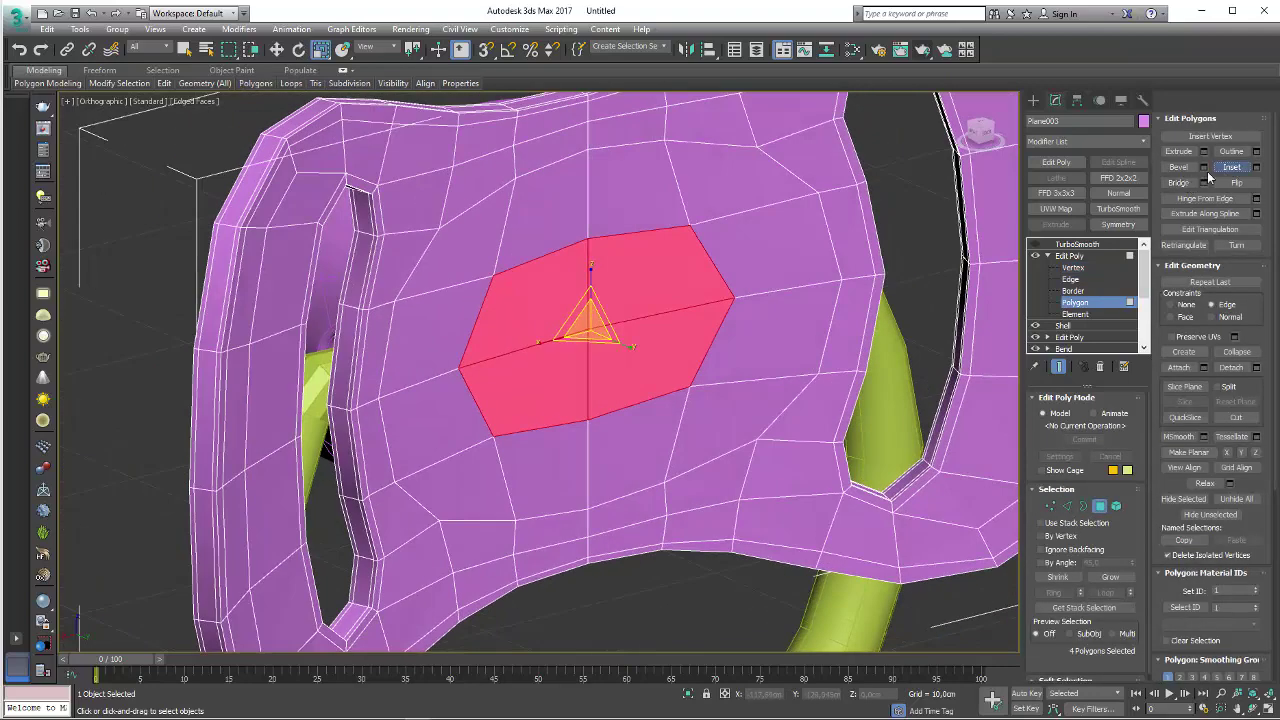
- Inset the four centre faces into a smaller hexagon
{"action": "left_click", "coordinate": [1222, 167]}
{"action": "left_click_drag", "start_coordinate": [686, 329], "coordinate": [673, 323]}
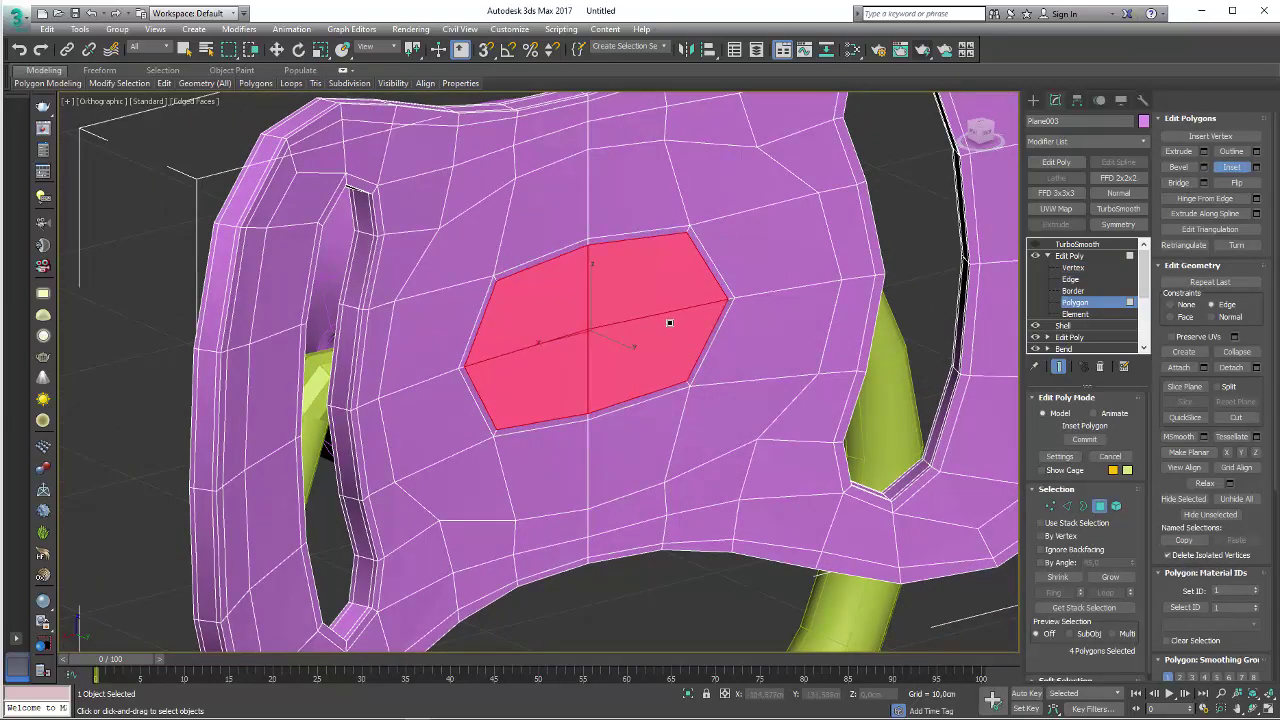
{"action": "scroll", "coordinate": [640, 347], "scroll_direction": "down", "scroll_amount": 3}
{"action": "scroll", "coordinate": [603, 337], "scroll_direction": "down", "scroll_amount": 3}
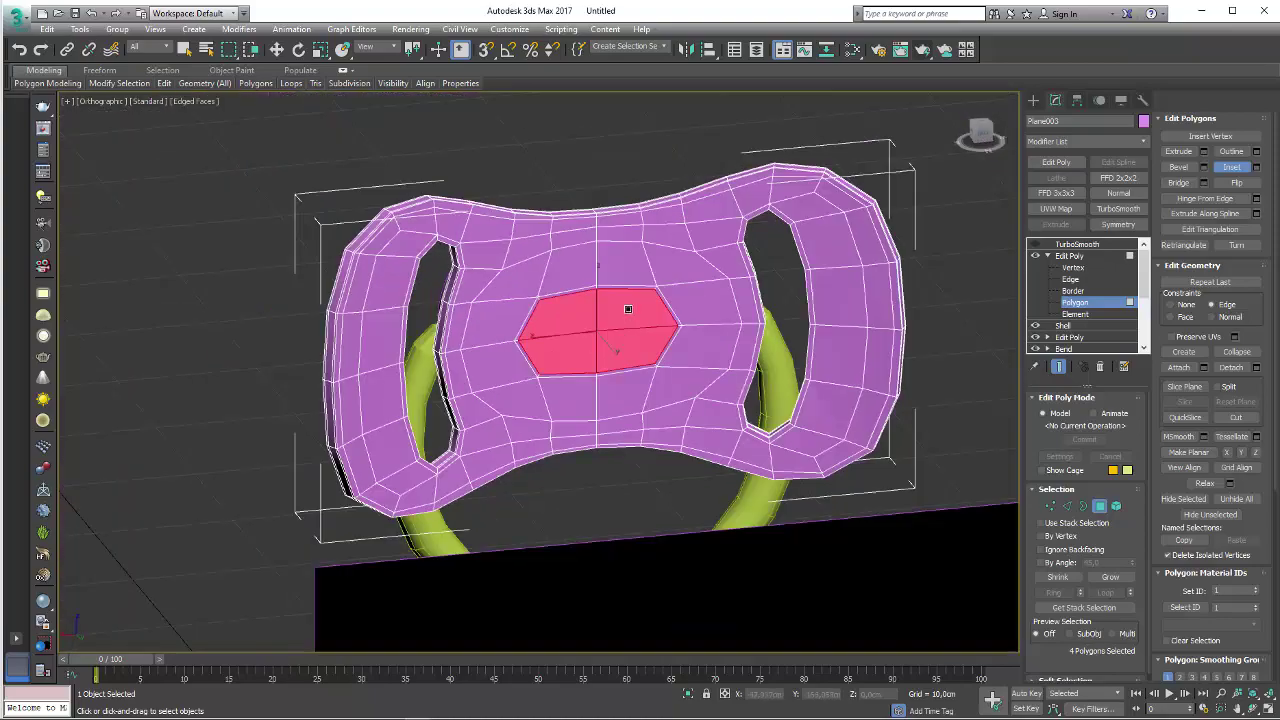
{"action": "mouse_move", "coordinate": [626, 306]}
{"action": "middle_mouse_down", "text": "alt"}
{"action": "mouse_move", "coordinate": [651, 337]}
{"action": "mouse_move", "coordinate": [617, 326]}
{"action": "middle_mouse_up", "text": "alt"}
{"action": "scroll", "coordinate": [617, 326], "scroll_direction": "up", "scroll_amount": 4}
{"action": "scroll", "coordinate": [617, 326], "scroll_direction": "up", "scroll_amount": 2}
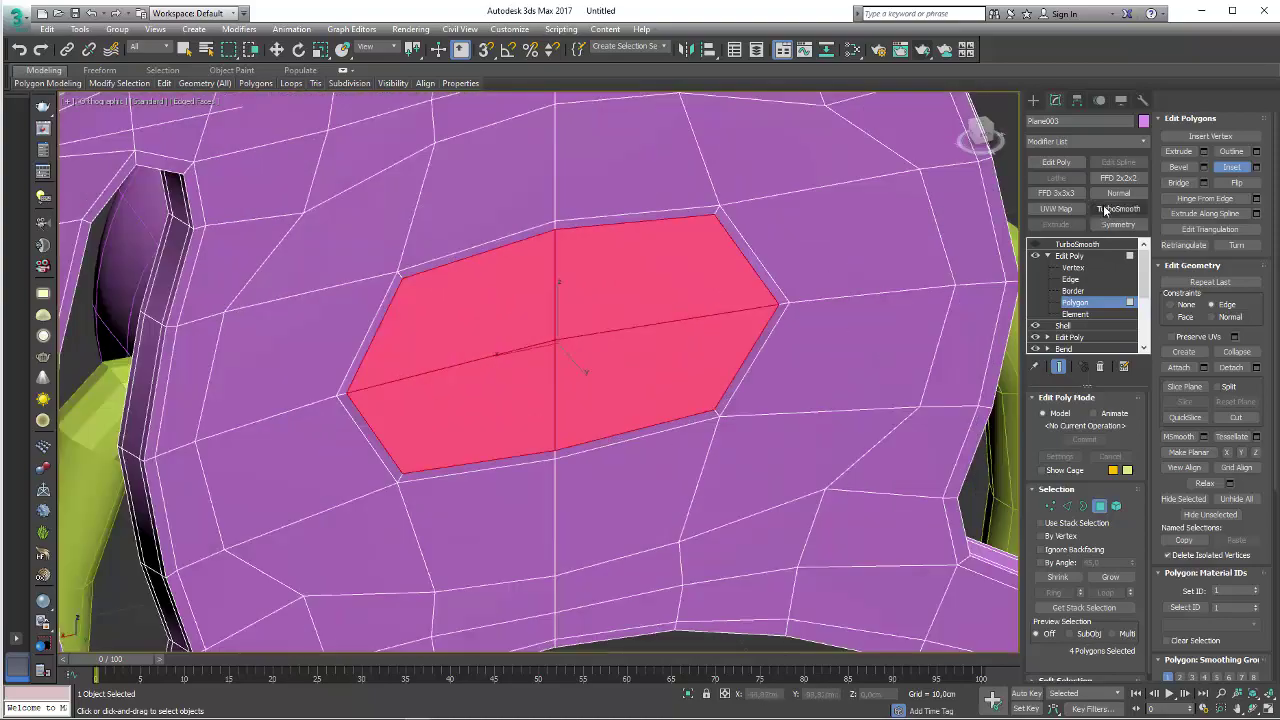
- Extrude the inset faces slightly inward into the shield
{"action": "left_click", "coordinate": [1178, 152]}
{"action": "middle_click_drag", "start_coordinate": [726, 320], "coordinate": [636, 252], "text": "alt"}
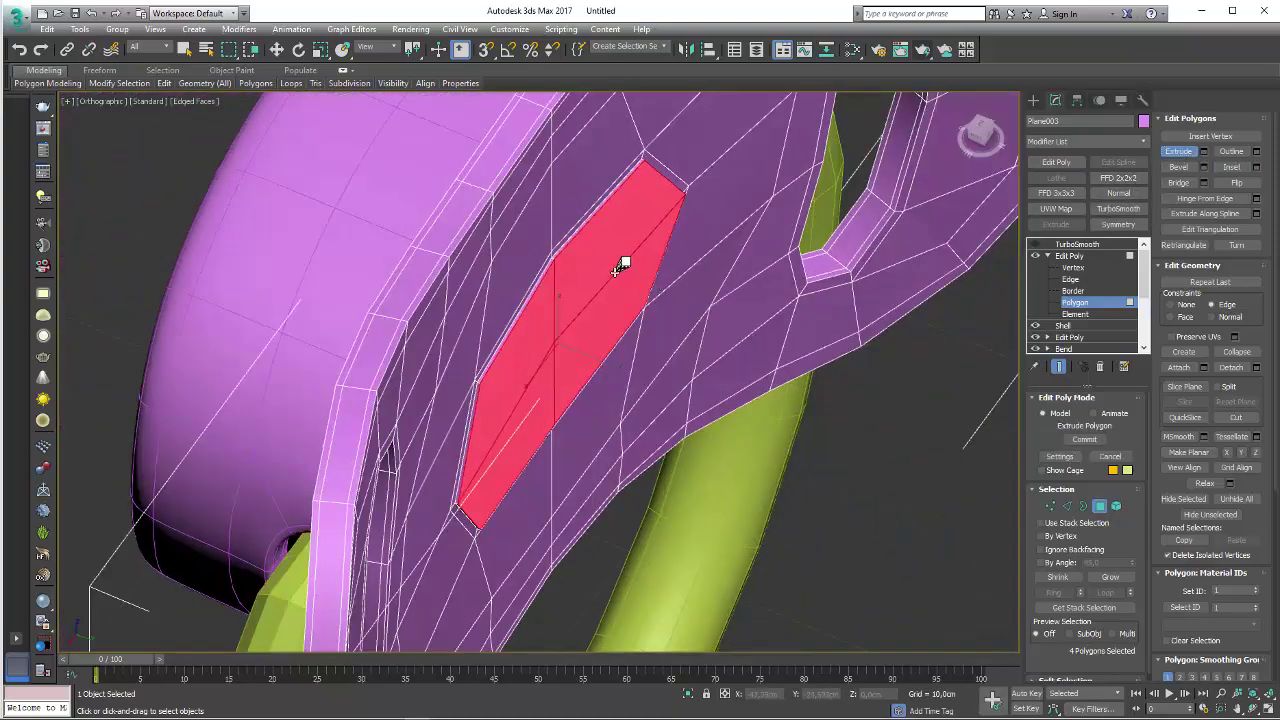
{"action": "left_click_drag", "start_coordinate": [632, 268], "coordinate": [632, 277]}
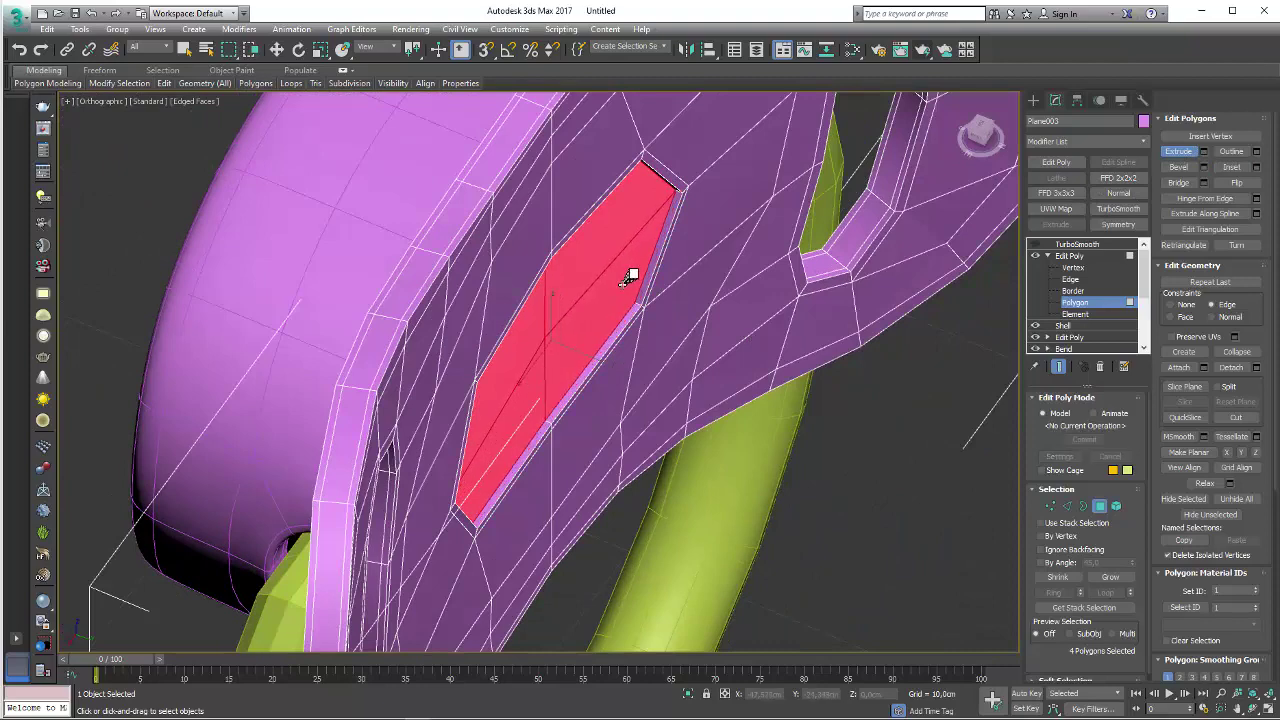
{"action": "key", "text": "r"}
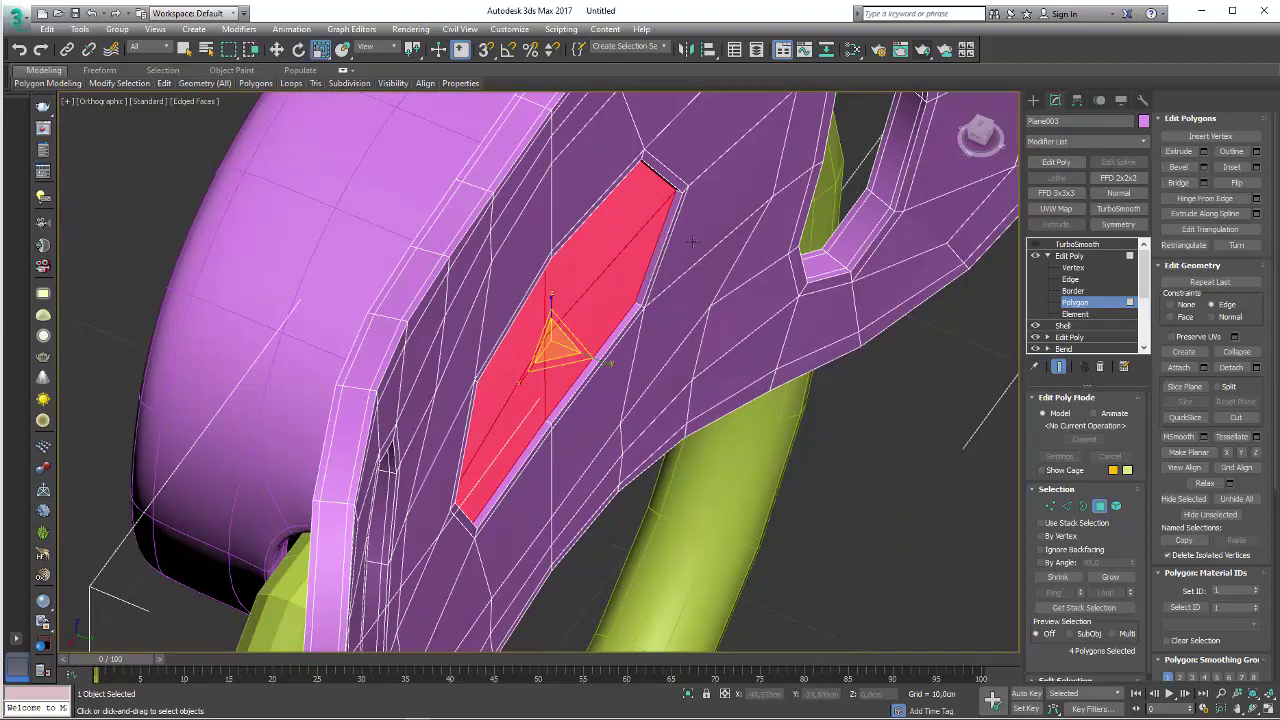
{"action": "middle_click_drag", "start_coordinate": [649, 270], "coordinate": [713, 245], "text": "alt"}
- Select the recess floor faces and scale them toward the centre
{"action": "left_click", "coordinate": [1070, 507]}
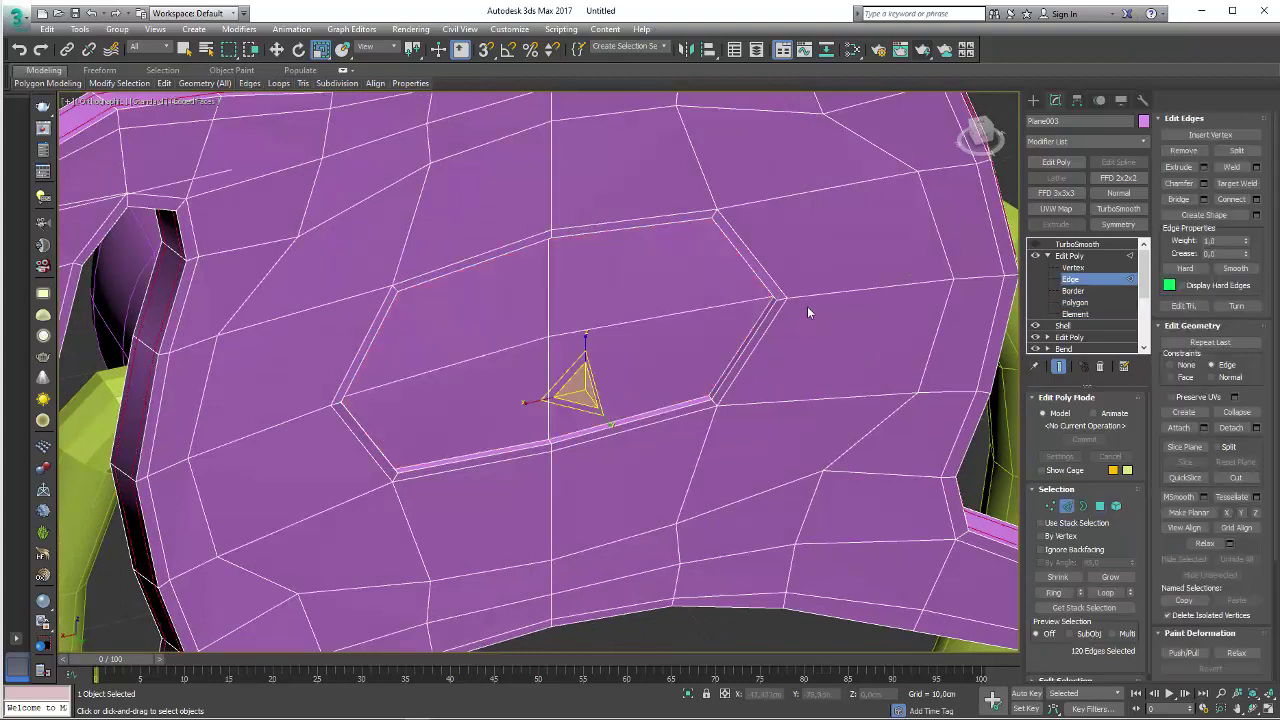
{"action": "left_click", "coordinate": [781, 298]}
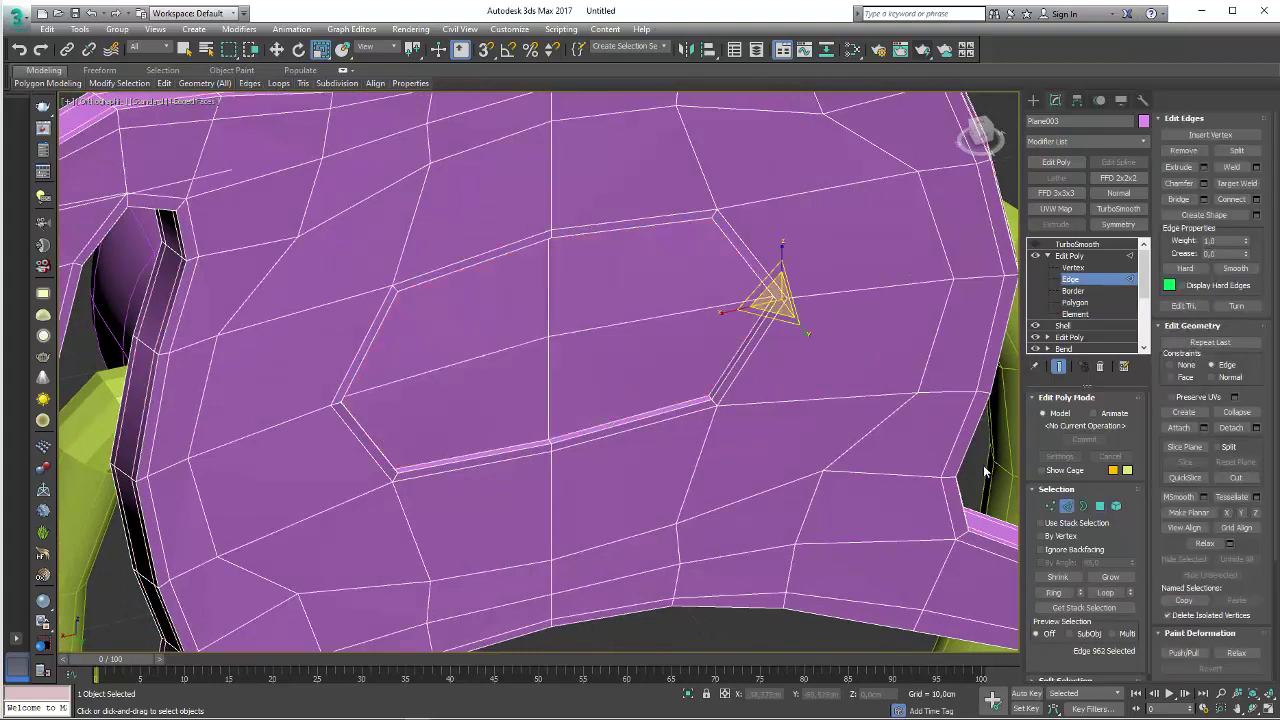
{"action": "left_click", "coordinate": [1053, 593]}
{"action": "left_click", "coordinate": [1100, 507], "text": "ctrl"}
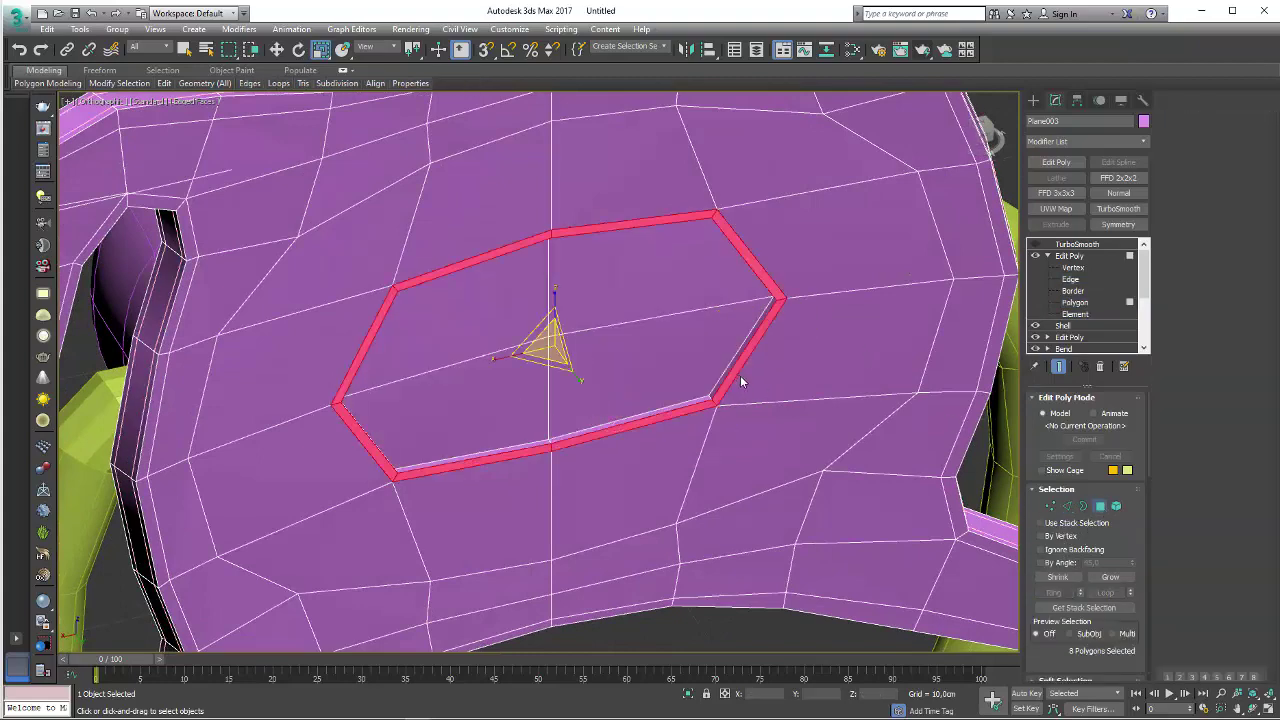
{"action": "middle_click_drag", "start_coordinate": [737, 380], "coordinate": [614, 381], "text": "alt"}
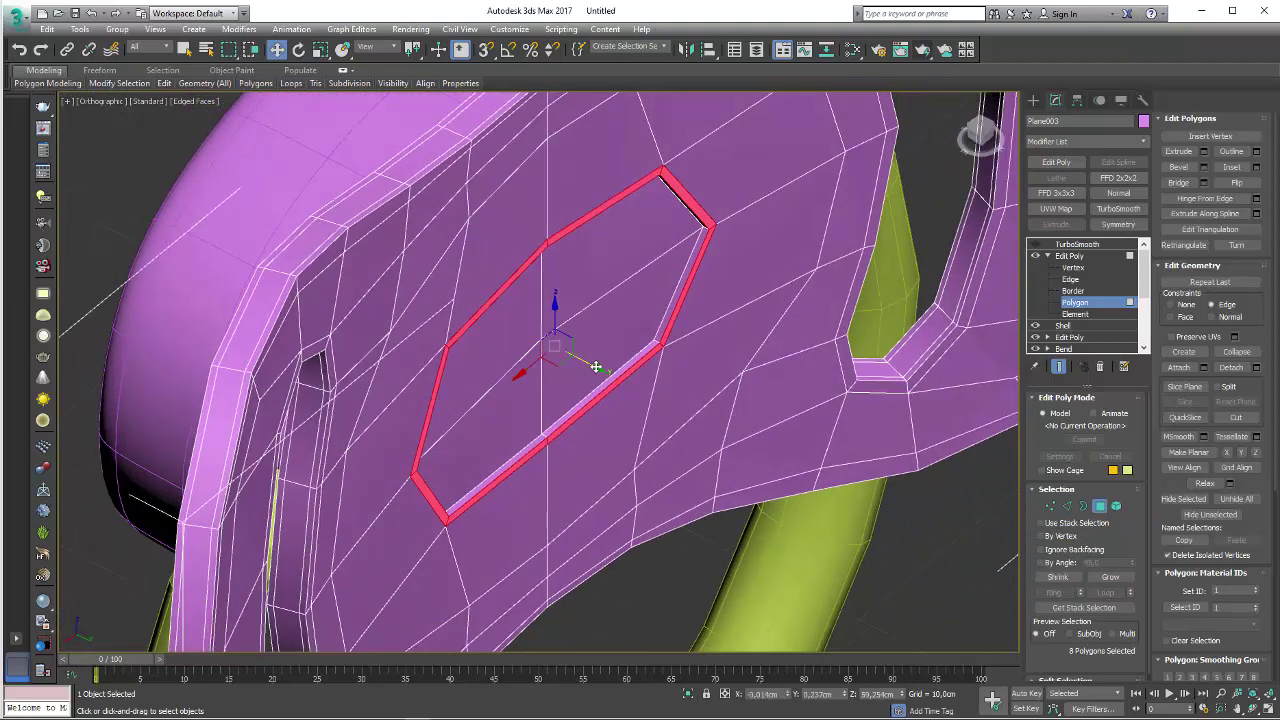
{"action": "mouse_move", "coordinate": [595, 367]}
{"action": "left_mouse_down"}
{"action": "mouse_move", "coordinate": [611, 366]}
{"action": "mouse_move", "coordinate": [592, 367]}
{"action": "left_mouse_up"}
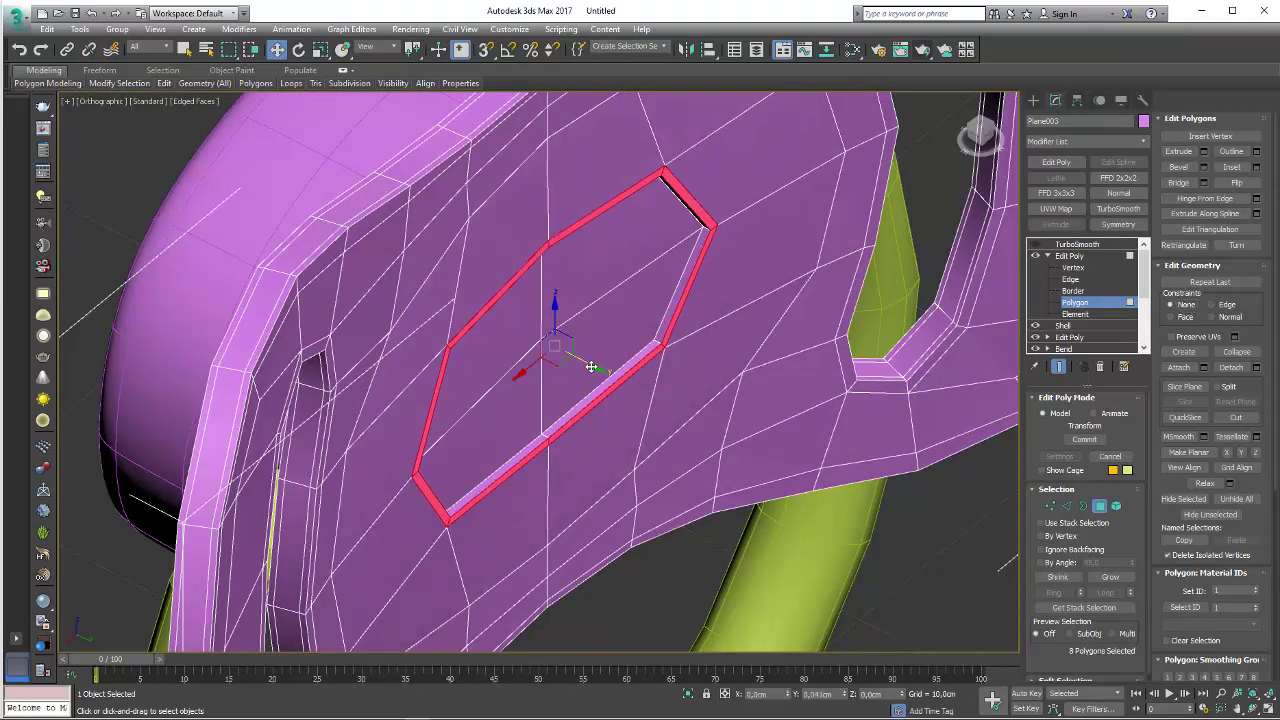
{"action": "mouse_move", "coordinate": [611, 359]}
{"action": "middle_mouse_down", "text": "alt"}
{"action": "mouse_move", "coordinate": [682, 353]}
{"action": "mouse_move", "coordinate": [560, 360]}
{"action": "middle_mouse_up", "text": "alt"}
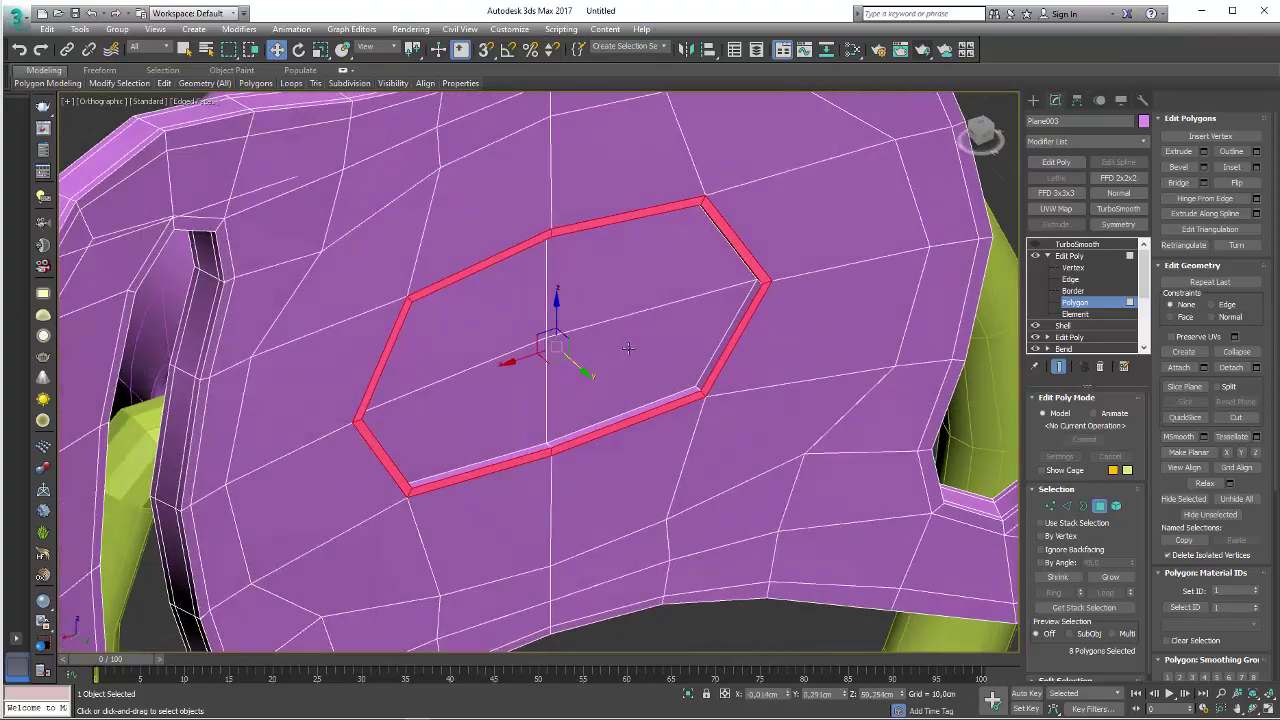
{"action": "left_click", "coordinate": [560, 340]}
{"action": "scroll", "coordinate": [517, 374], "scroll_direction": "up", "scroll_amount": 3}
{"action": "scroll", "coordinate": [517, 374], "scroll_direction": "up", "scroll_amount": 2}
{"action": "key", "text": "r"}
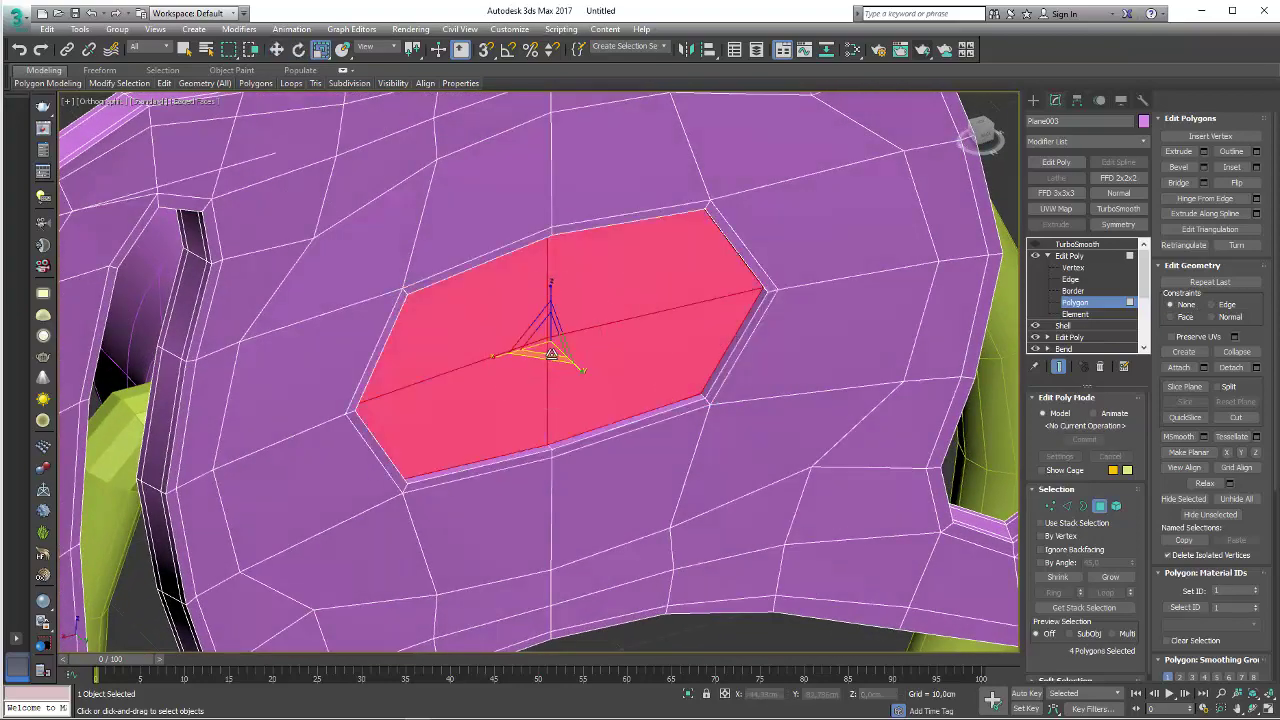
{"action": "left_click_drag", "start_coordinate": [549, 342], "coordinate": [563, 356]}
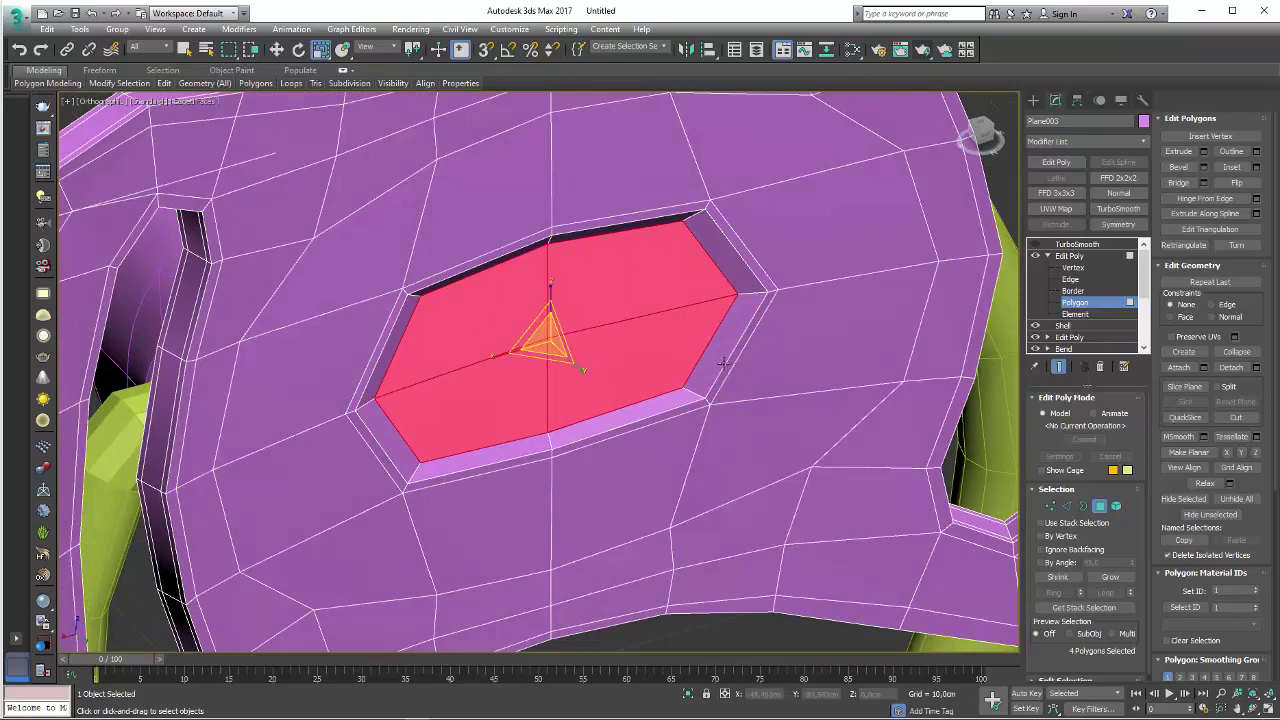
- Shift-move the hole edges to create new inner walls
{"action": "left_click", "coordinate": [1066, 506]}
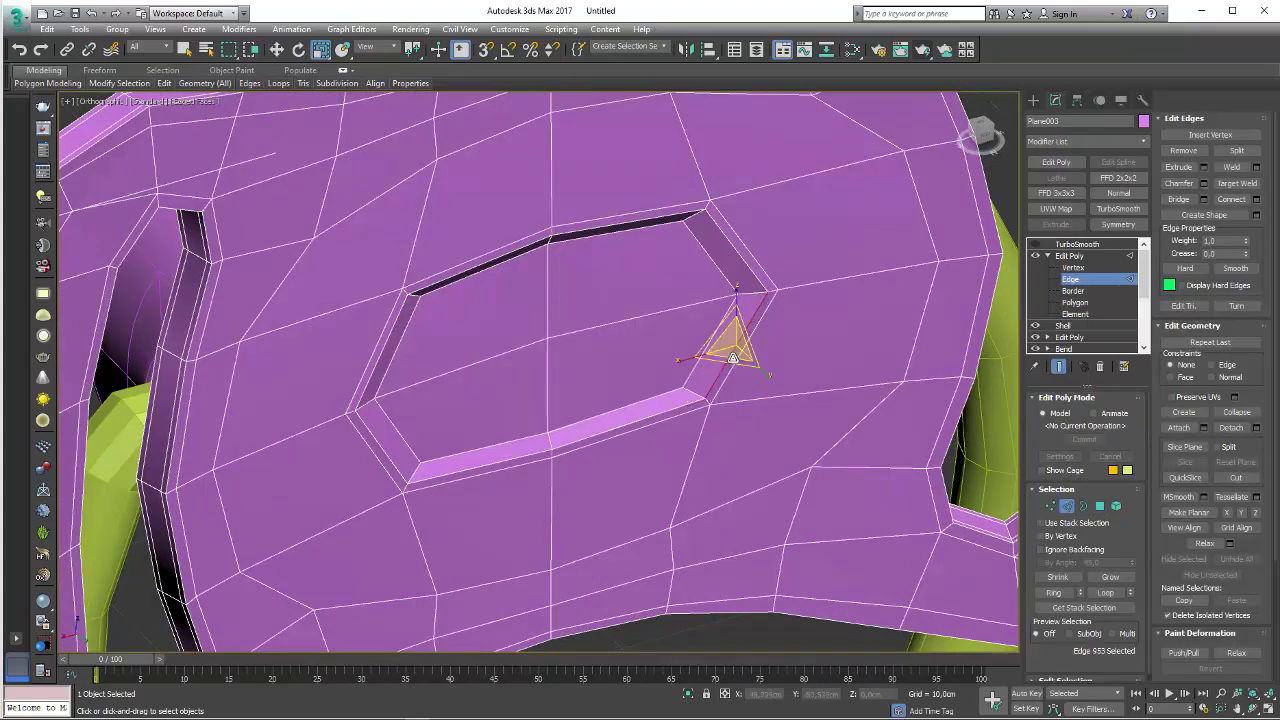
{"action": "middle_click_drag", "start_coordinate": [720, 360], "coordinate": [560, 340], "text": "alt"}
{"action": "key", "text": "w"}
{"action": "left_click_drag", "start_coordinate": [602, 363], "coordinate": [625, 373], "text": "shift"}
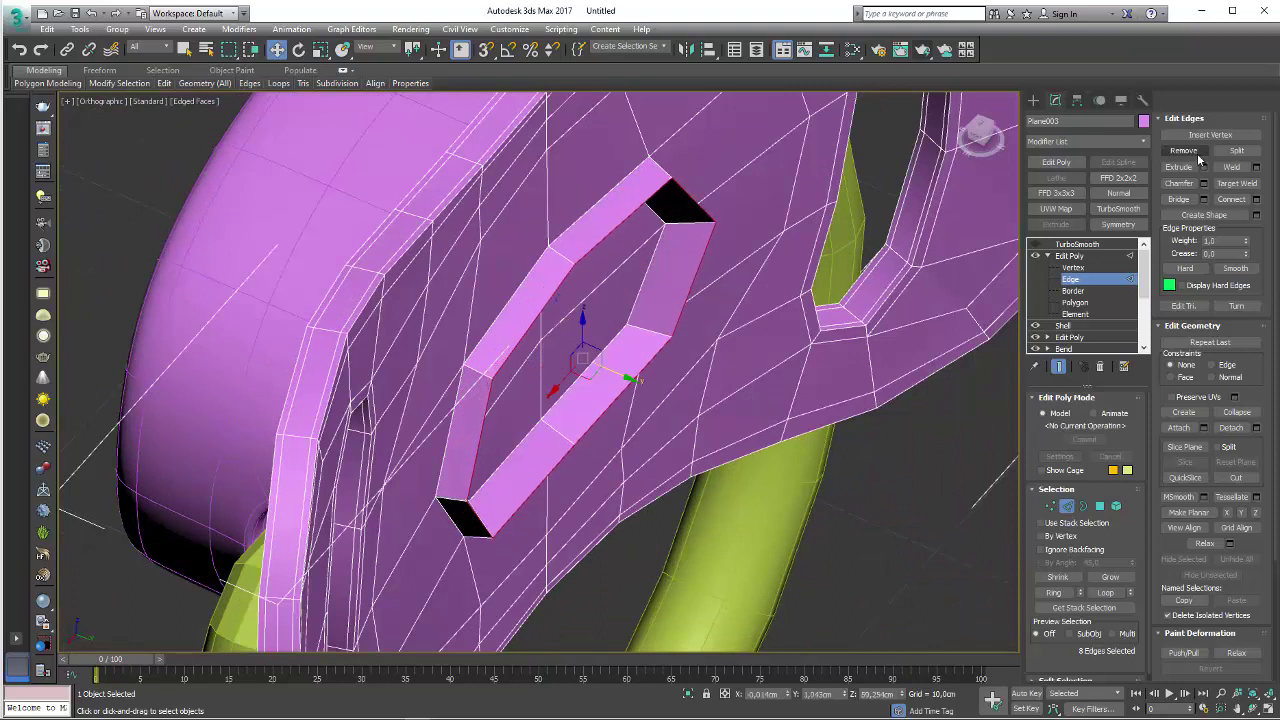
- Chamfer the opening's rim edges by 0.168cm and select the cap polygons
{"action": "left_click", "coordinate": [1204, 184]}
{"action": "left_click_drag", "start_coordinate": [564, 399], "coordinate": [561, 390]}
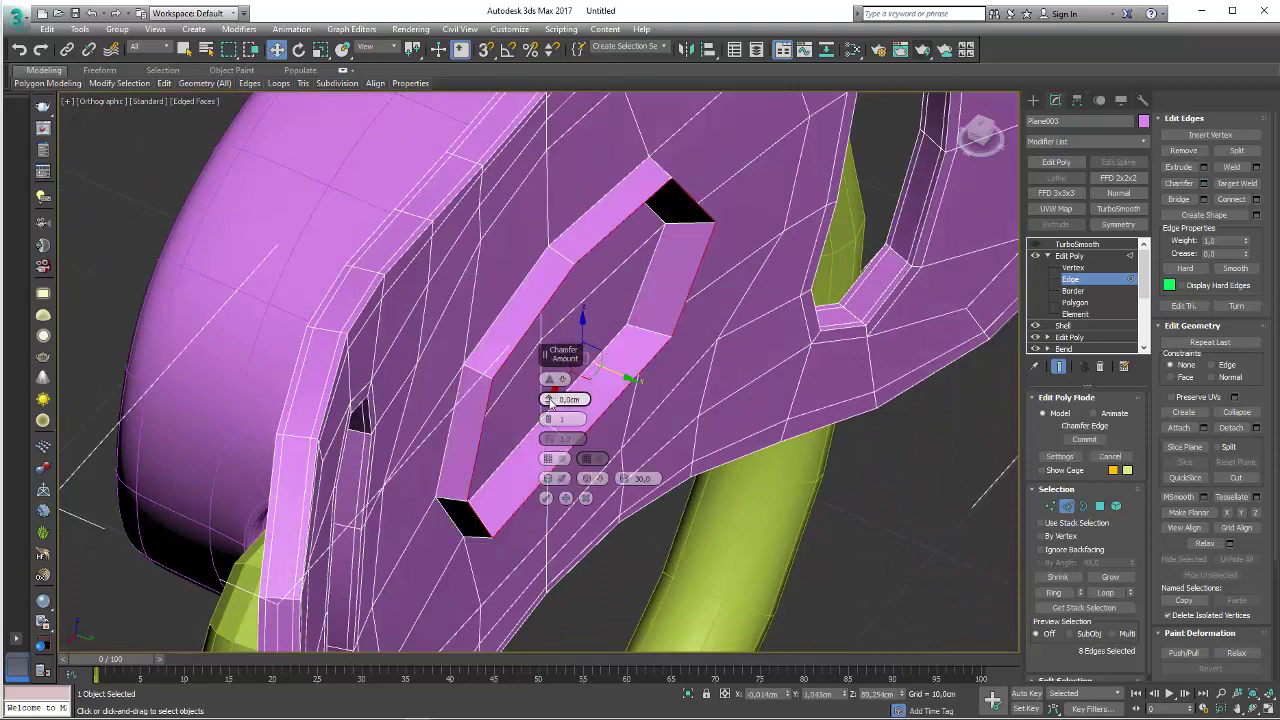
{"action": "left_click", "coordinate": [565, 498]}
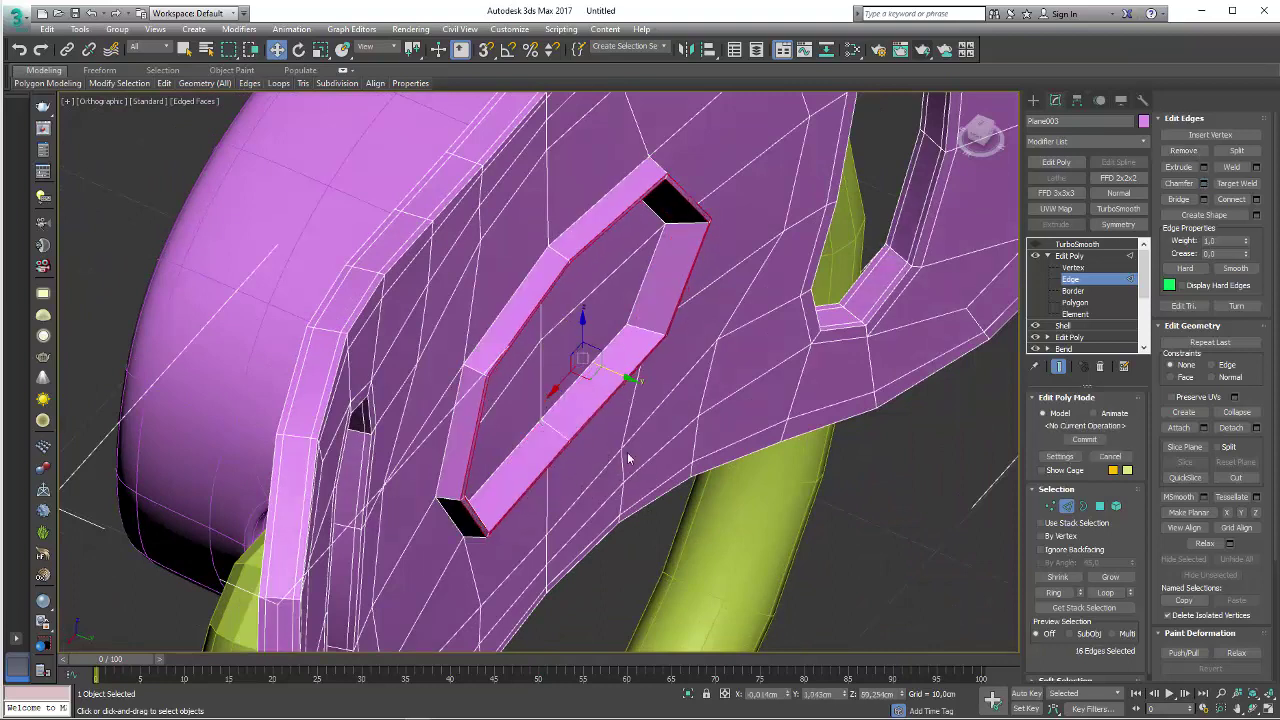
{"action": "middle_click_drag", "start_coordinate": [623, 451], "coordinate": [640, 380], "text": "alt"}
{"action": "key", "text": "1"}
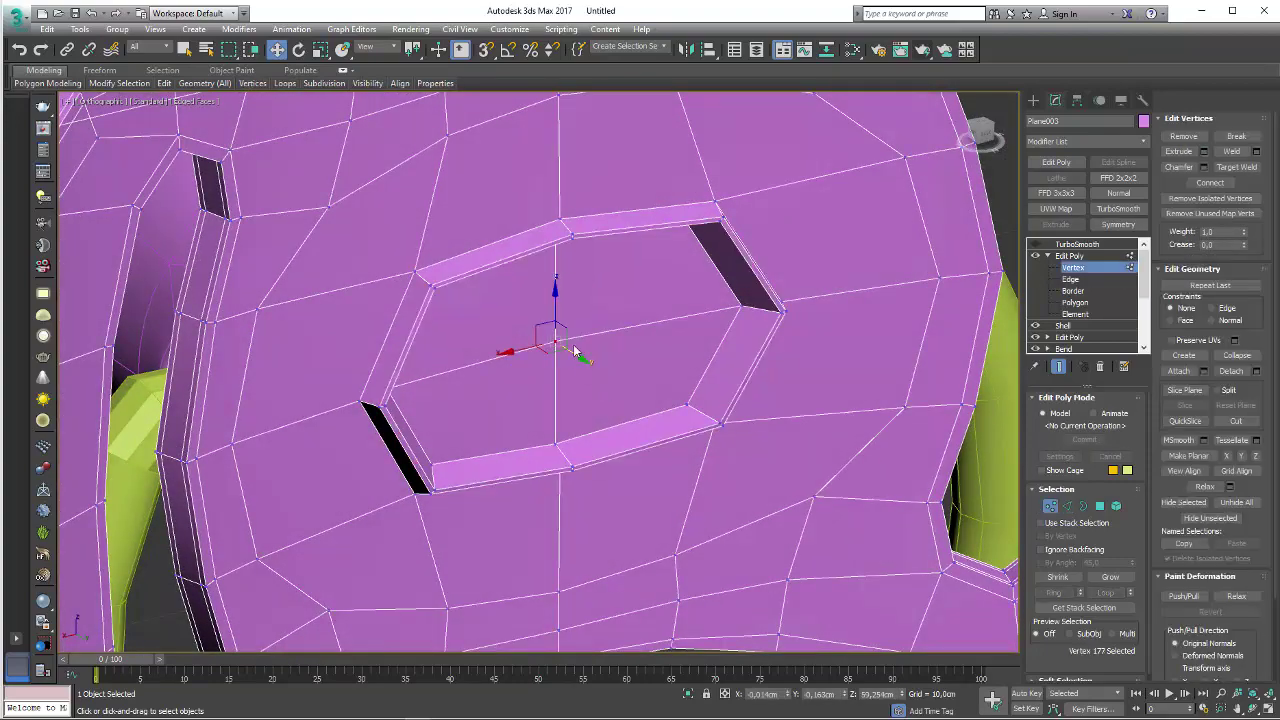
{"action": "middle_click_drag", "start_coordinate": [590, 382], "coordinate": [986, 510], "text": "alt"}
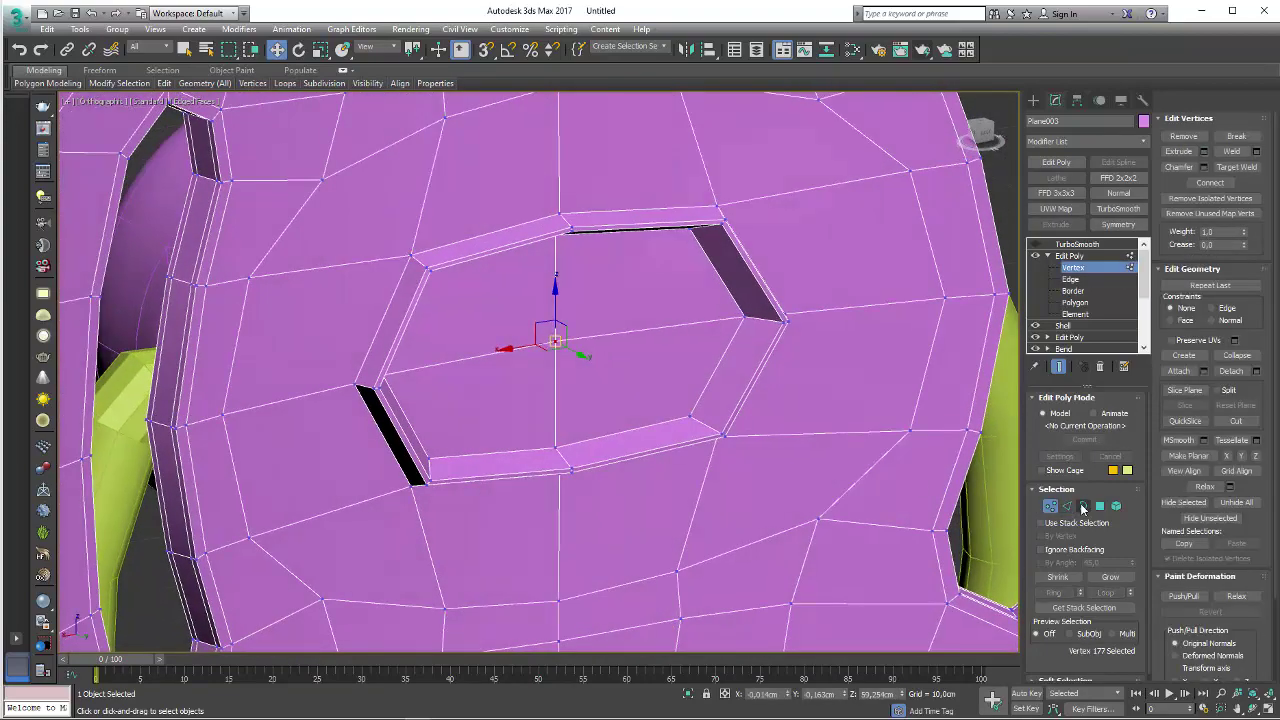
{"action": "key", "text": "4"}
{"action": "middle_click_drag", "start_coordinate": [900, 480], "coordinate": [1037, 411], "text": "alt"}
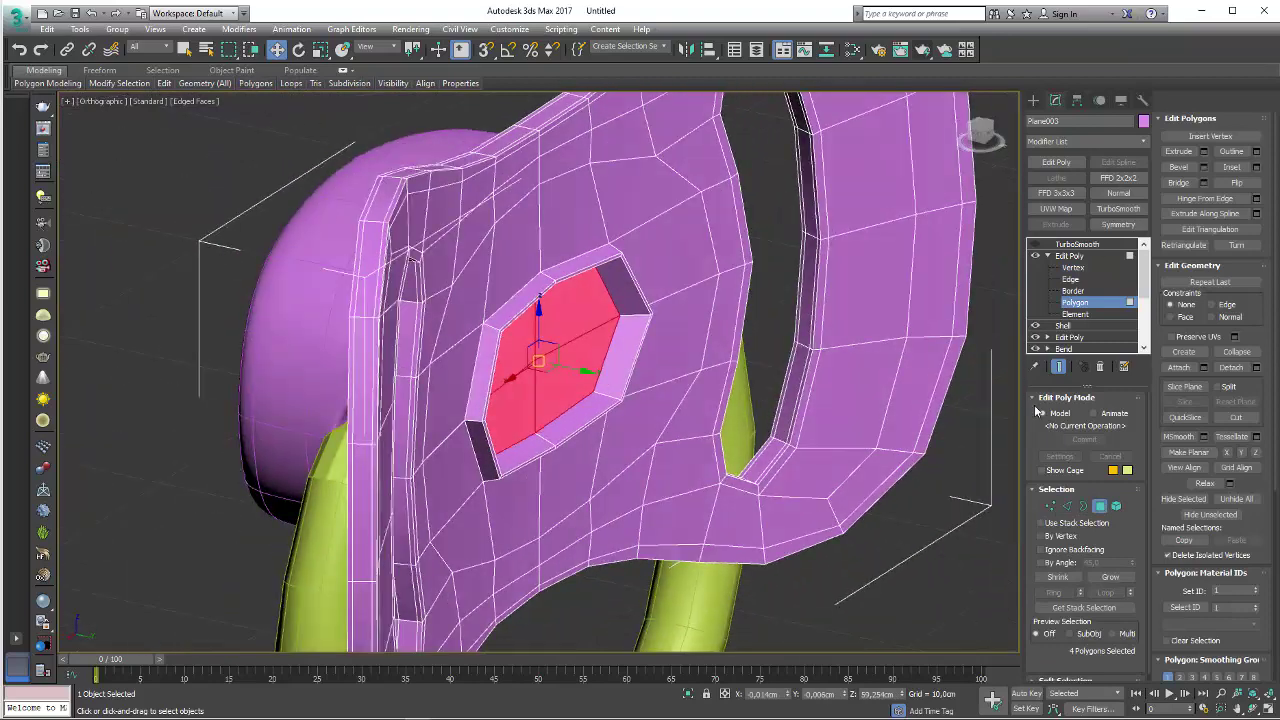
- Pull out the cap polygons and Detach As Clone to Object001, restoring the shield's smoothing
{"action": "left_click", "coordinate": [1256, 369]}
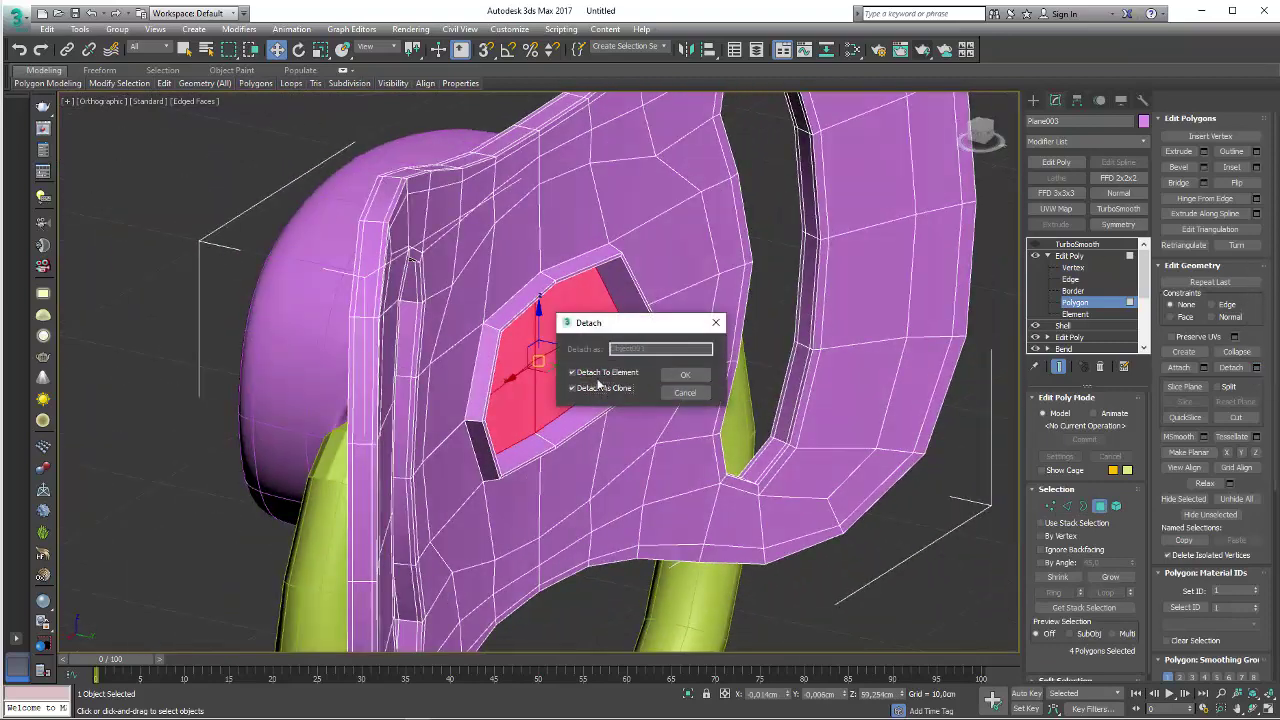
{"action": "left_click", "coordinate": [686, 378]}
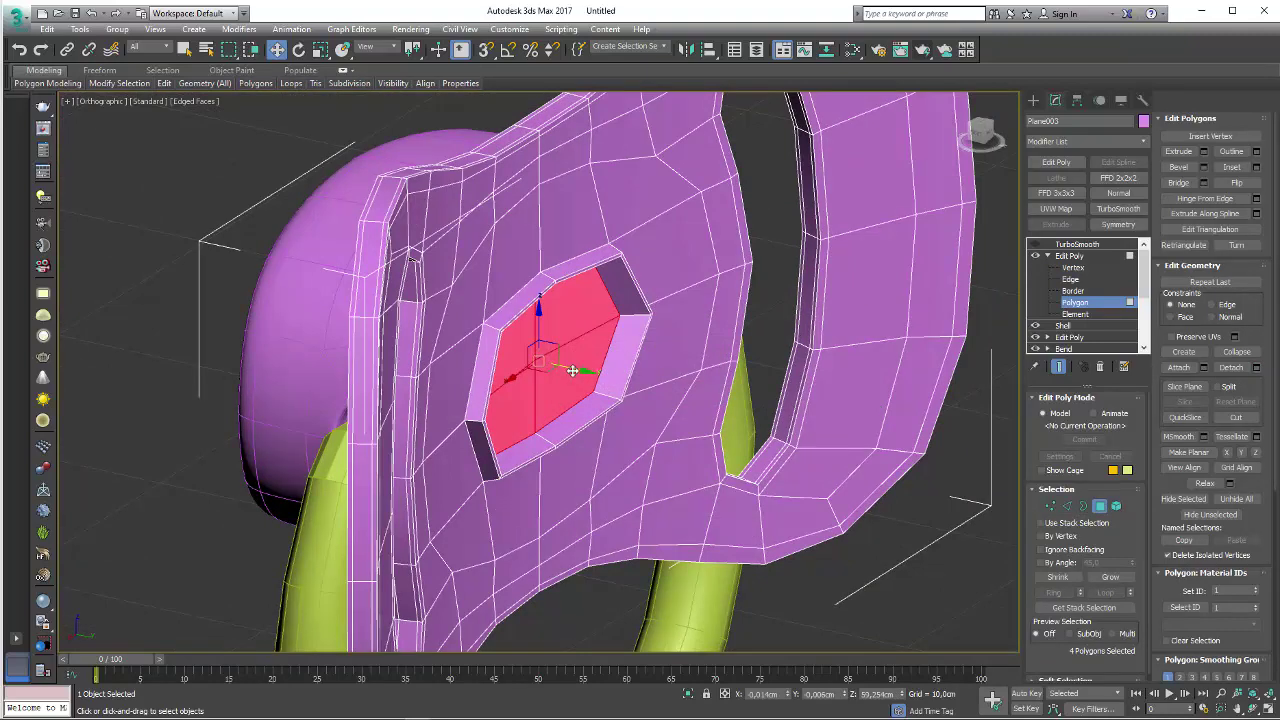
{"action": "mouse_move", "coordinate": [571, 371]}
{"action": "left_mouse_down"}
{"action": "mouse_move", "coordinate": [794, 357]}
{"action": "mouse_move", "coordinate": [663, 417]}
{"action": "left_mouse_up"}
{"action": "mouse_move", "coordinate": [663, 417]}
{"action": "middle_mouse_down", "text": "alt"}
{"action": "mouse_move", "coordinate": [693, 389]}
{"action": "mouse_move", "coordinate": [757, 414]}
{"action": "mouse_move", "coordinate": [766, 434]}
{"action": "mouse_move", "coordinate": [1004, 511]}
{"action": "middle_mouse_up", "text": "alt"}
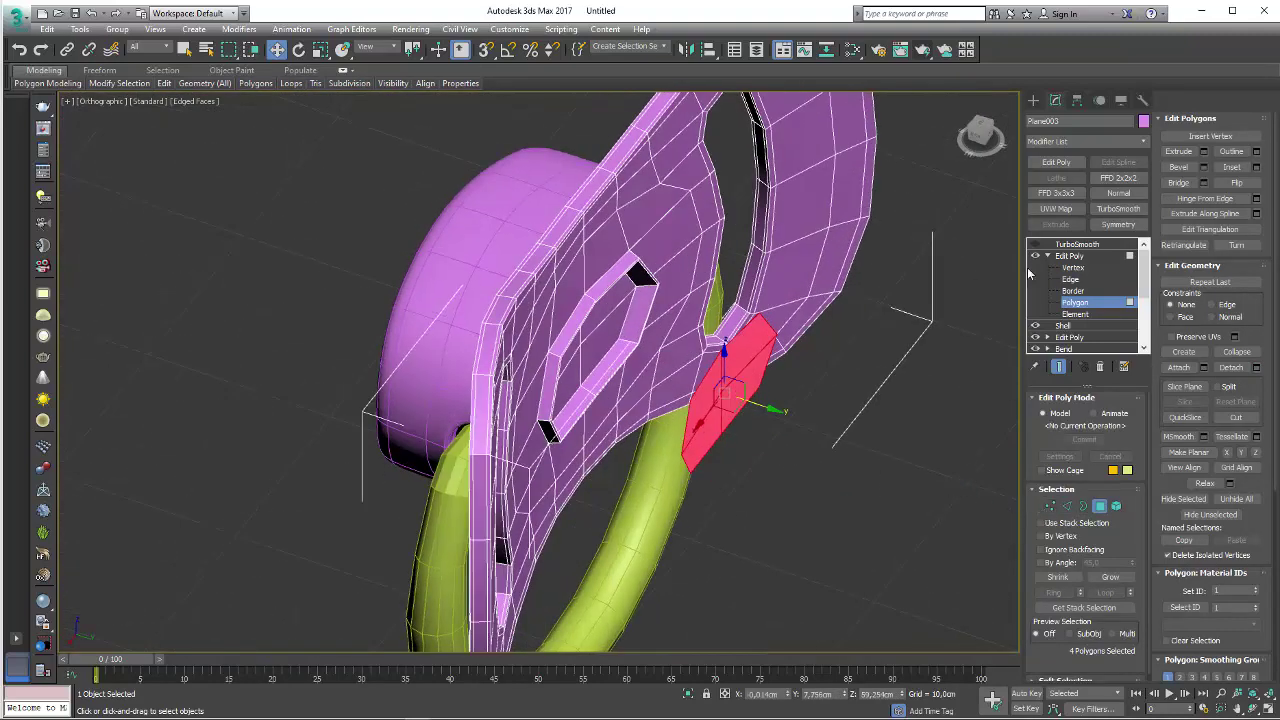
{"action": "left_click", "coordinate": [1256, 369]}
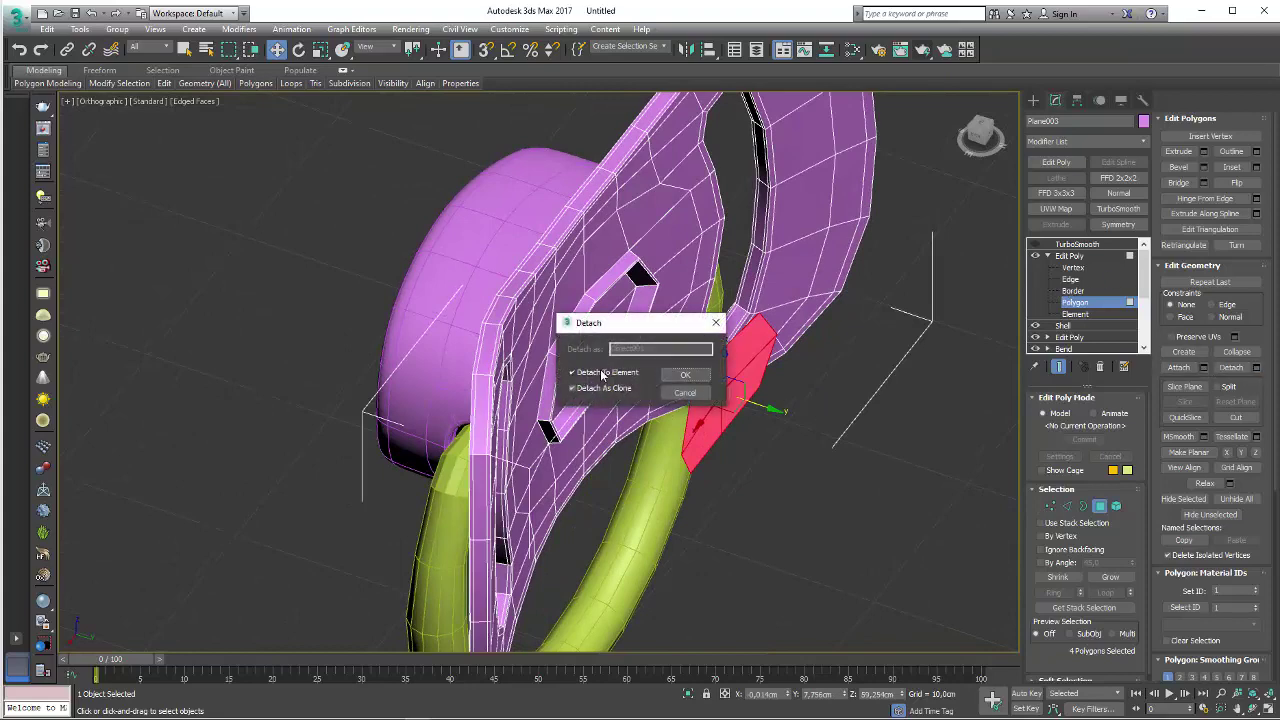
{"action": "left_click", "coordinate": [685, 377]}
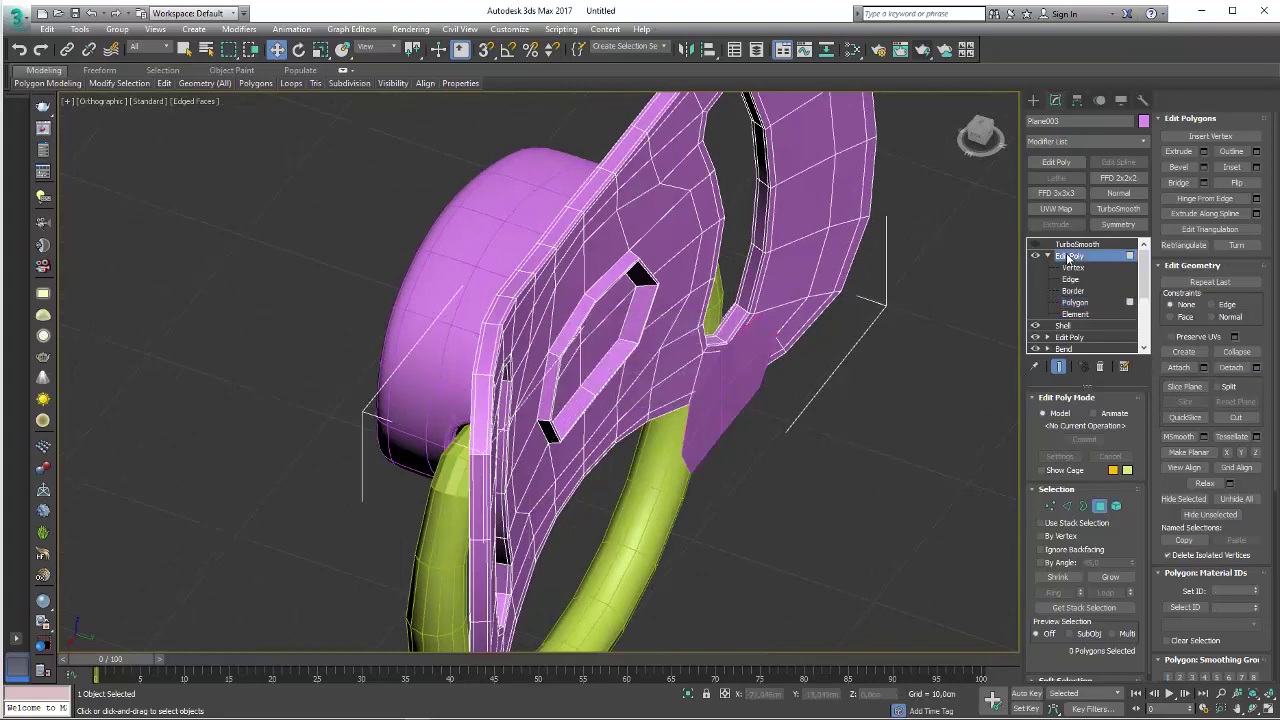
{"action": "left_click", "coordinate": [1068, 258]}
{"action": "left_click", "coordinate": [1077, 244]}
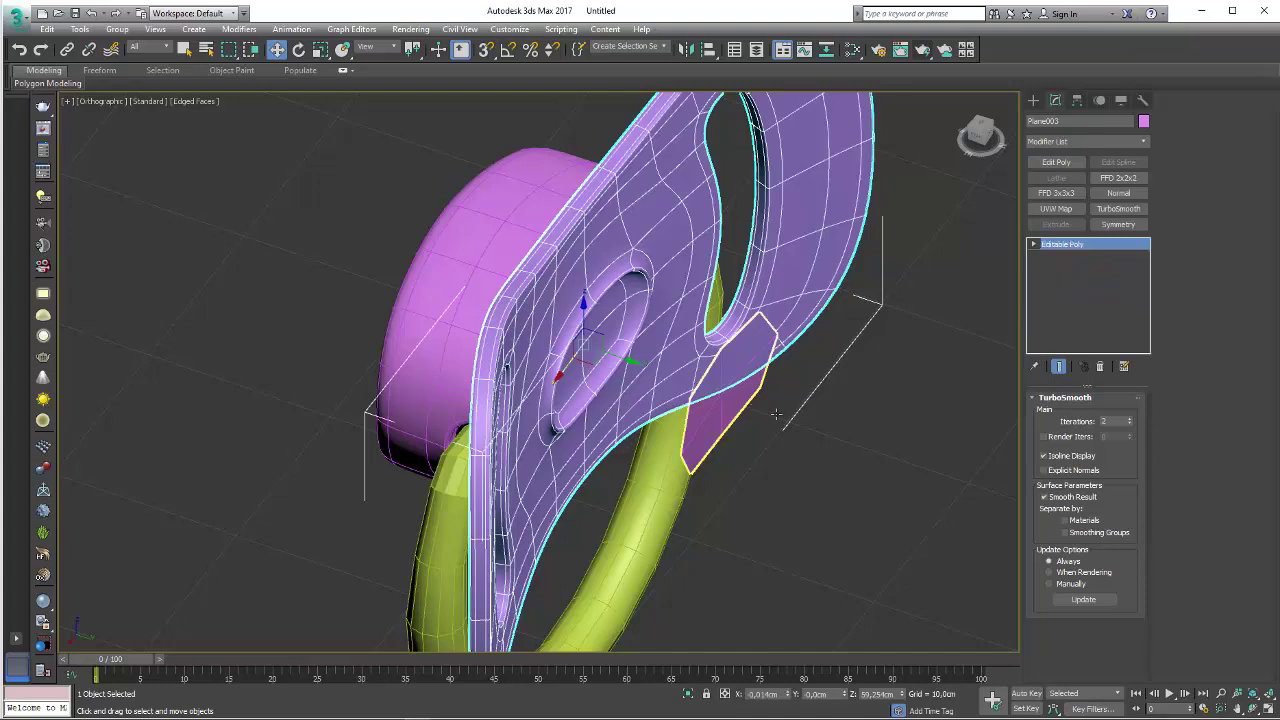
- Select the detached hexagon piece's faces and scale them
{"action": "left_click", "coordinate": [740, 395]}
{"action": "middle_click_drag", "start_coordinate": [740, 395], "coordinate": [694, 431], "text": "alt"}
{"action": "left_click", "coordinate": [1083, 415]}
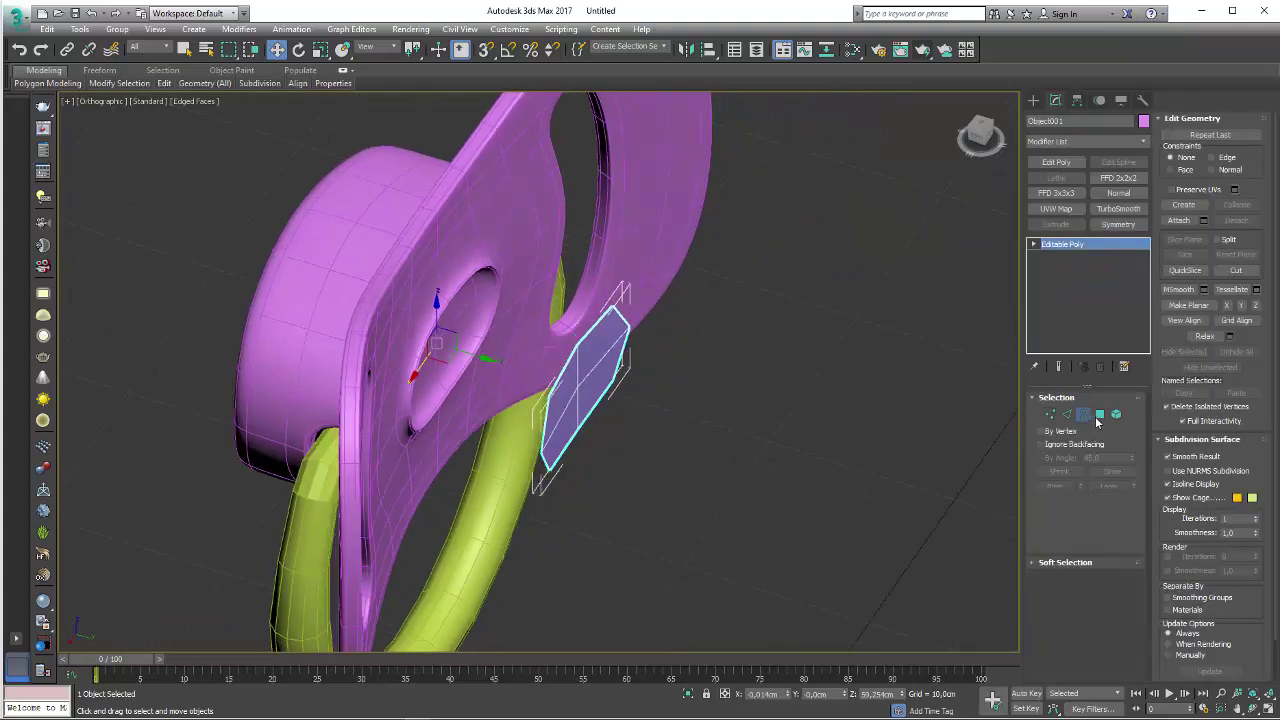
{"action": "left_click", "coordinate": [626, 345]}
{"action": "left_click", "coordinate": [1099, 414], "text": "ctrl"}
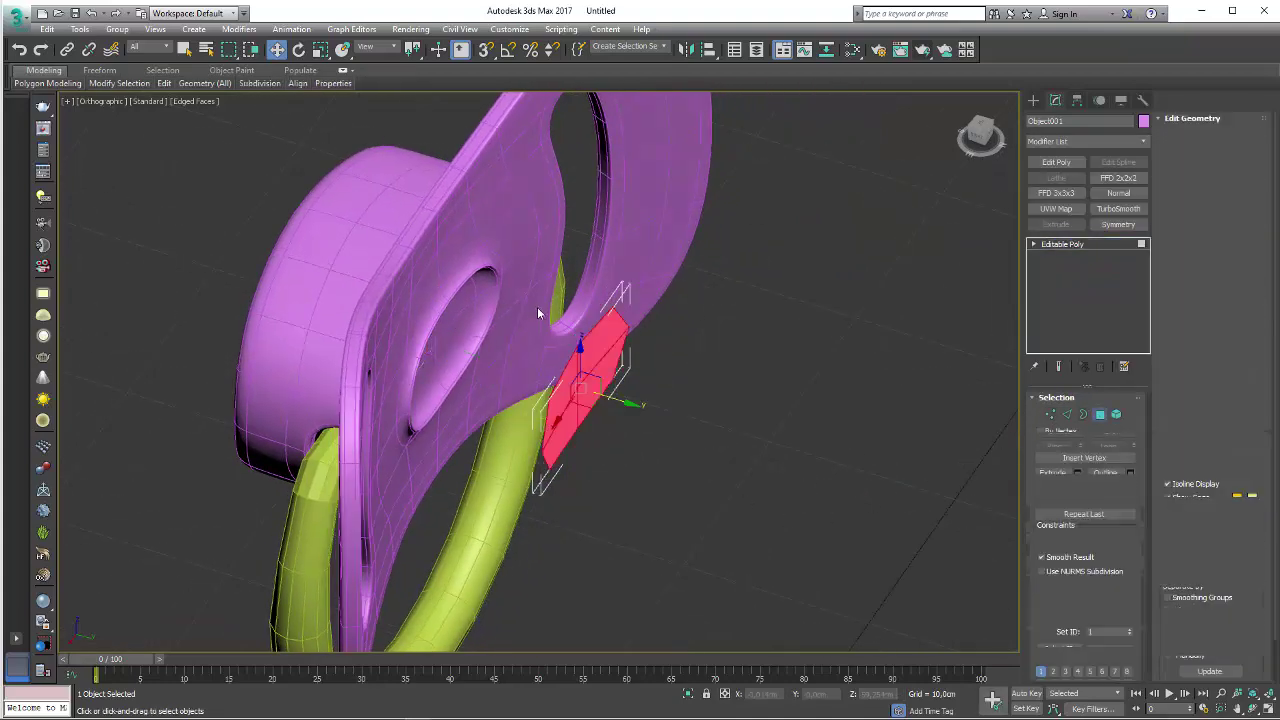
{"action": "key", "text": "e"}
{"action": "key", "text": "r"}
{"action": "left_click_drag", "start_coordinate": [645, 413], "coordinate": [284, 343]}
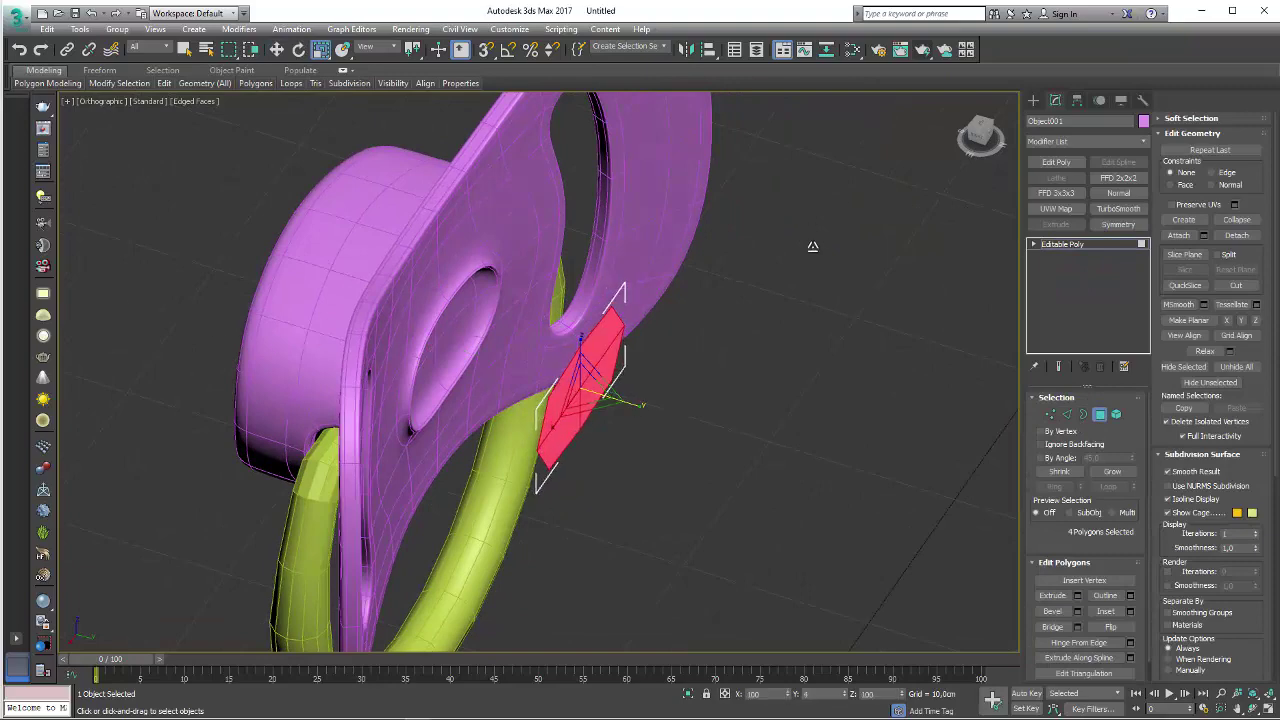
- Extrude the hexagon faces into a box-shaped block
{"action": "left_click", "coordinate": [1062, 601]}
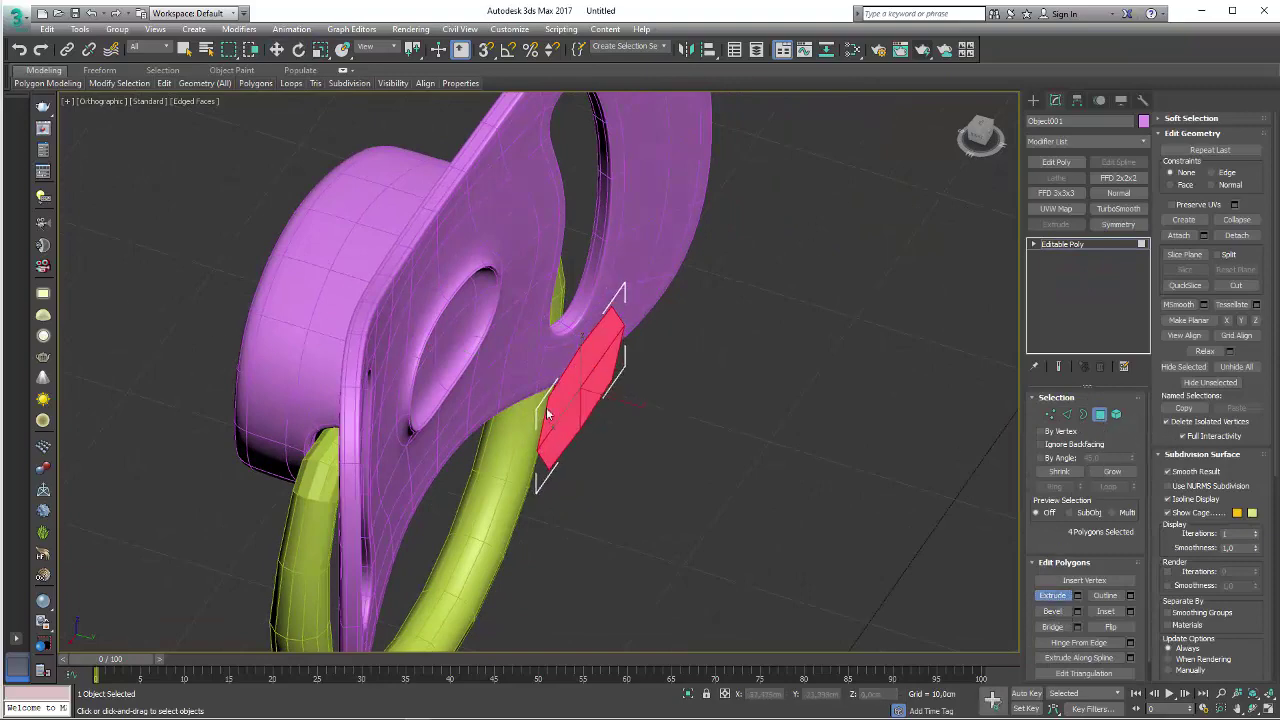
{"action": "left_click_drag", "start_coordinate": [572, 398], "coordinate": [580, 254]}
{"action": "right_click", "coordinate": [667, 314]}
{"action": "middle_click_drag", "start_coordinate": [667, 314], "coordinate": [730, 370], "text": "alt"}
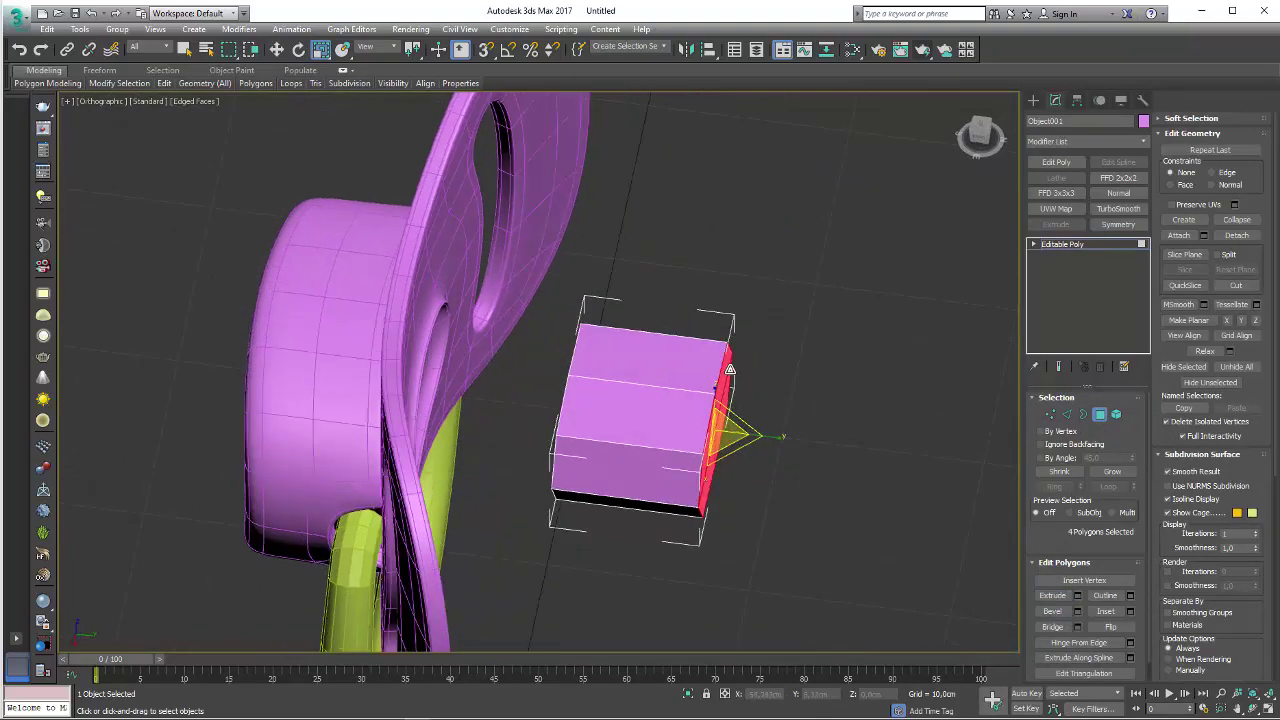
{"action": "middle_click_drag", "start_coordinate": [898, 440], "coordinate": [1065, 414], "text": "alt"}
- Move three end vertices outward to shape the block's end into a point
{"action": "key", "text": "1"}
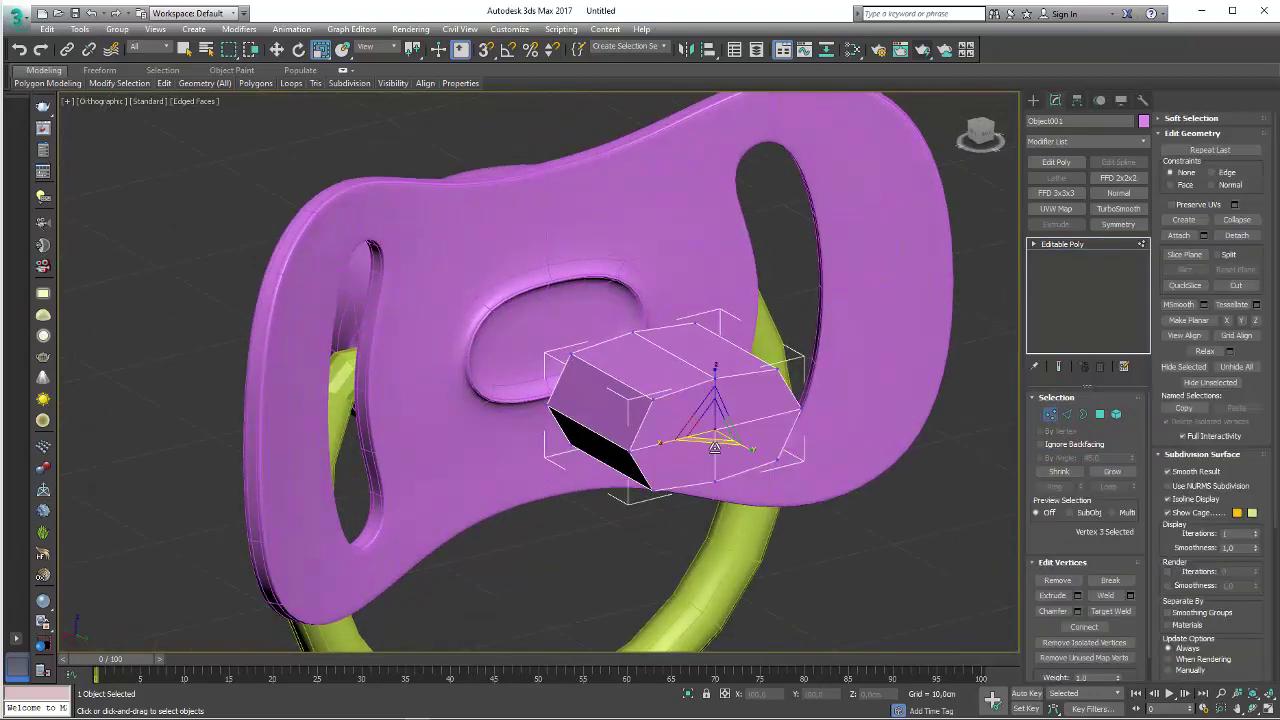
{"action": "left_click", "coordinate": [714, 434]}
{"action": "middle_click_drag", "start_coordinate": [714, 434], "coordinate": [757, 509], "text": "alt"}
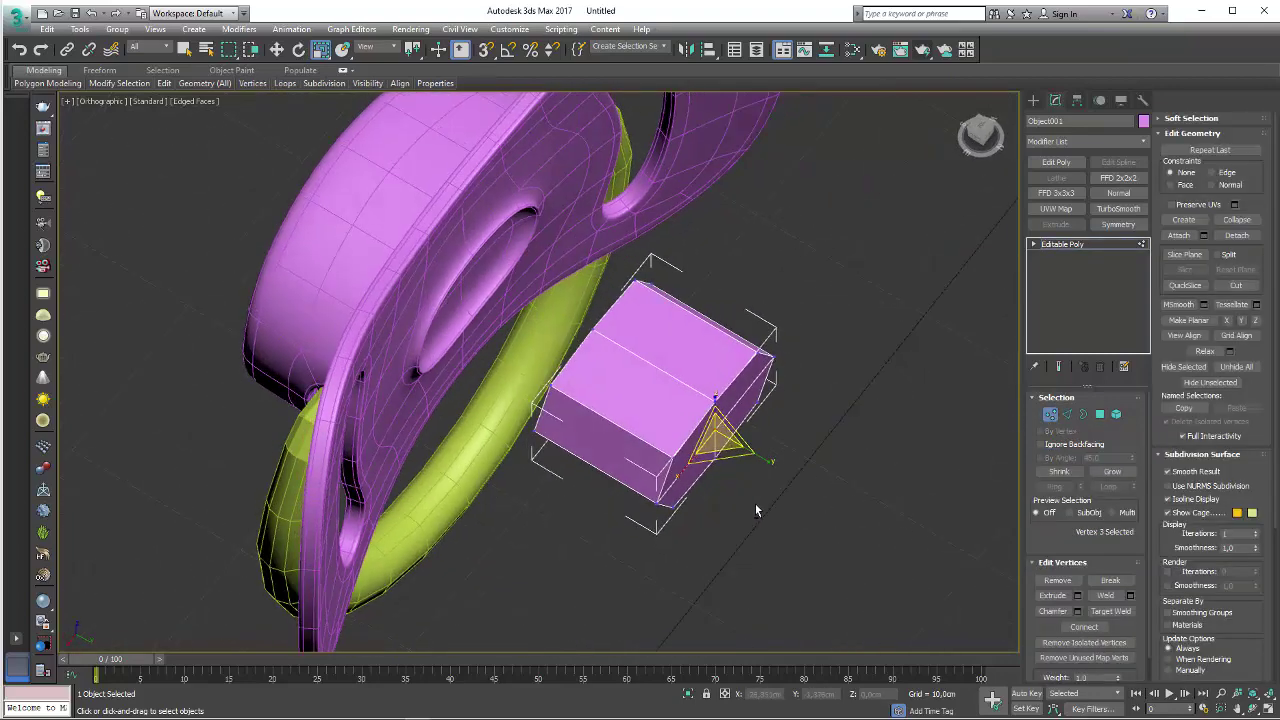
{"action": "key", "text": "w"}
{"action": "middle_click_drag", "start_coordinate": [766, 449], "coordinate": [765, 470], "text": "alt"}
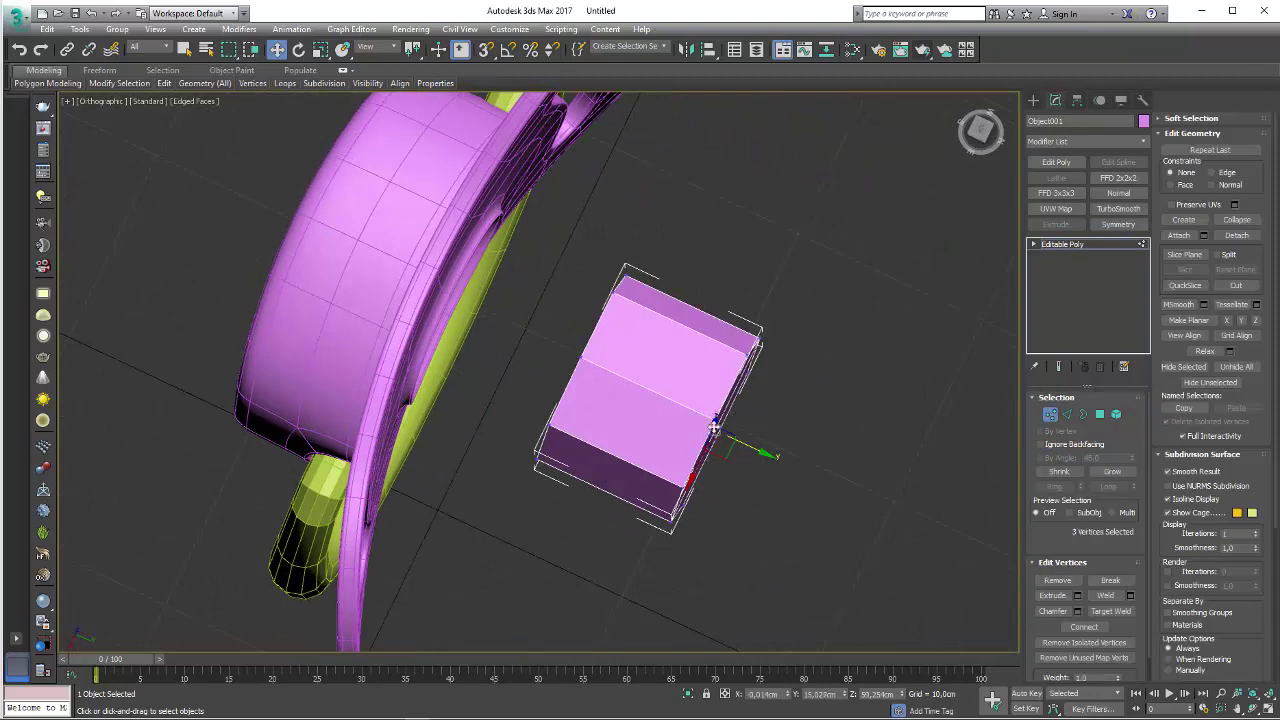
{"action": "mouse_move", "coordinate": [714, 428]}
{"action": "left_mouse_down"}
{"action": "mouse_move", "coordinate": [789, 466]}
{"action": "mouse_move", "coordinate": [818, 431]}
{"action": "left_mouse_up"}
{"action": "middle_click_drag", "start_coordinate": [818, 431], "coordinate": [815, 402], "text": "alt"}
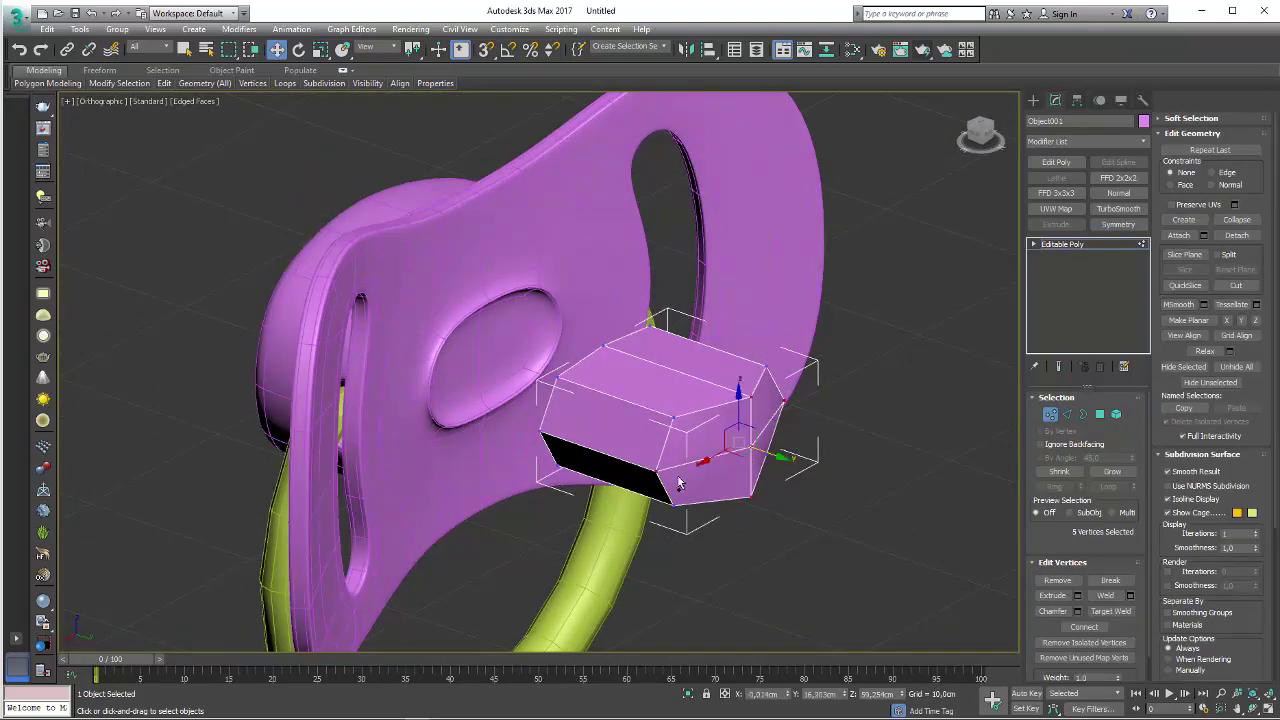
{"action": "left_click_drag", "start_coordinate": [777, 456], "coordinate": [789, 472]}
{"action": "middle_click_drag", "start_coordinate": [779, 472], "coordinate": [766, 525], "text": "alt"}
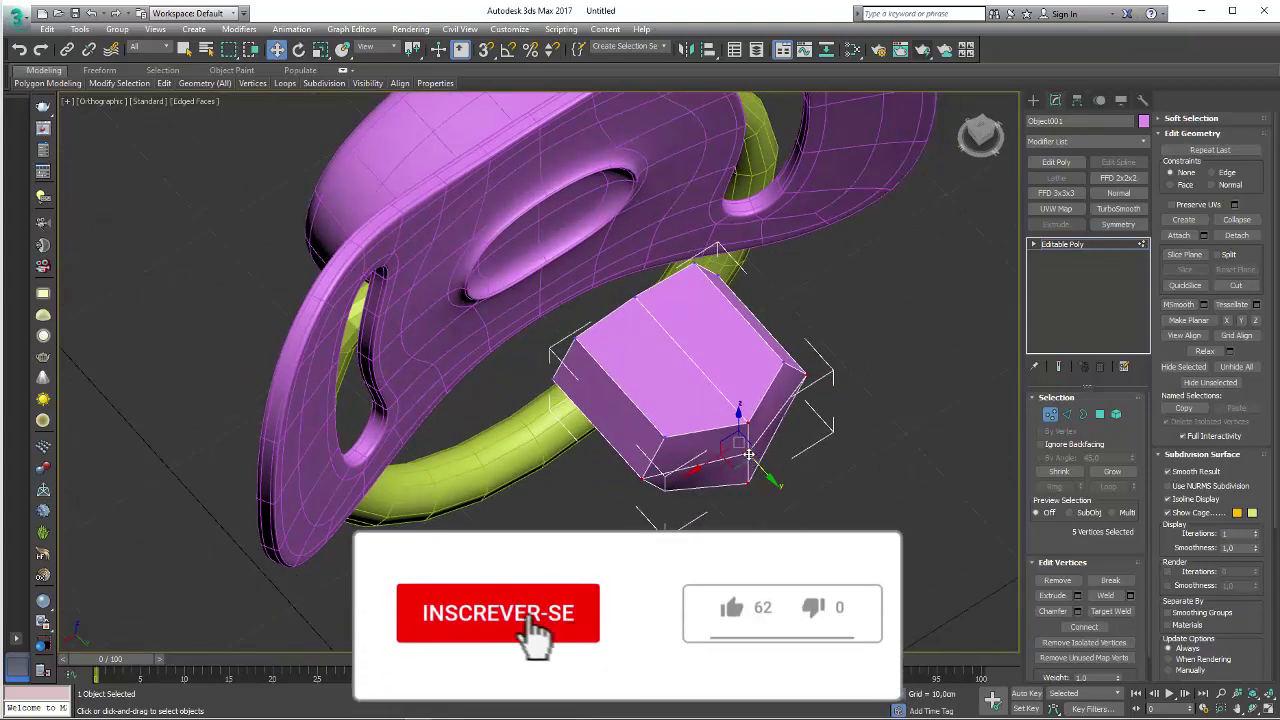
{"action": "mouse_move", "coordinate": [770, 477]}
{"action": "middle_mouse_down", "text": "alt"}
{"action": "mouse_move", "coordinate": [856, 481]}
{"action": "mouse_move", "coordinate": [677, 517]}
{"action": "middle_mouse_up", "text": "alt"}
- Shift-move the block's open back border to lengthen it toward the shield
{"action": "key", "text": "3"}
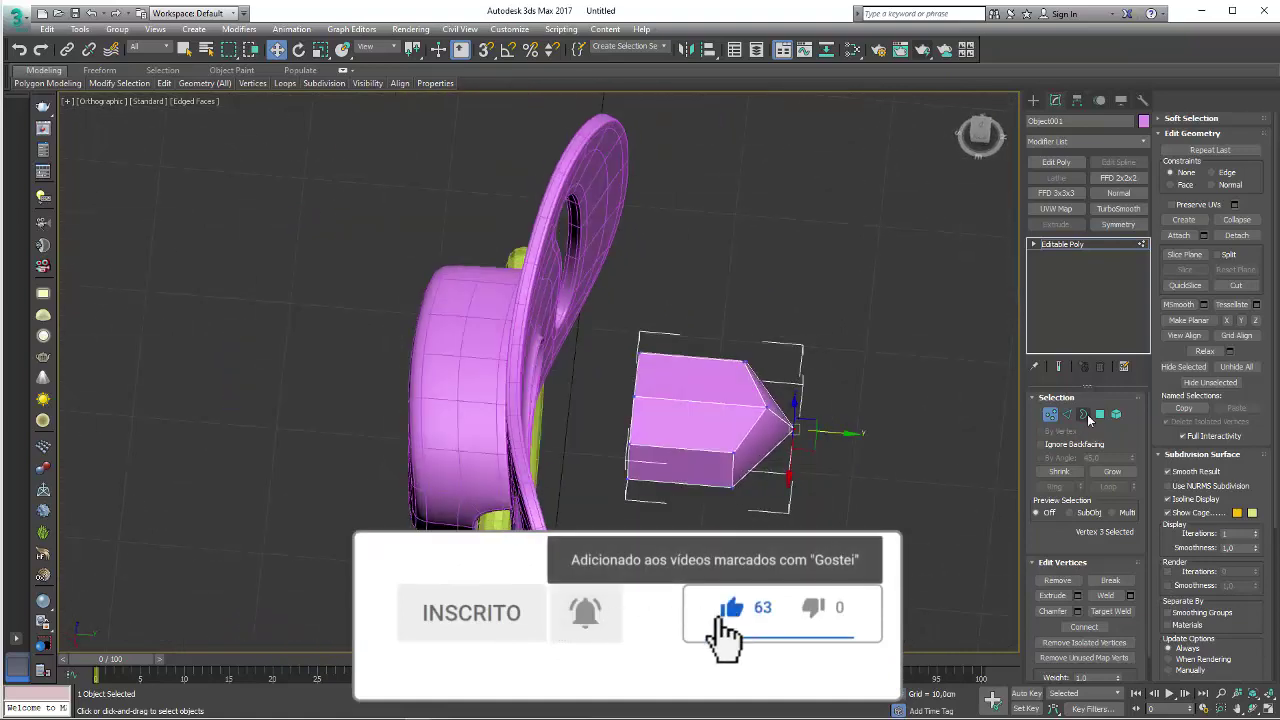
{"action": "left_click", "coordinate": [634, 420]}
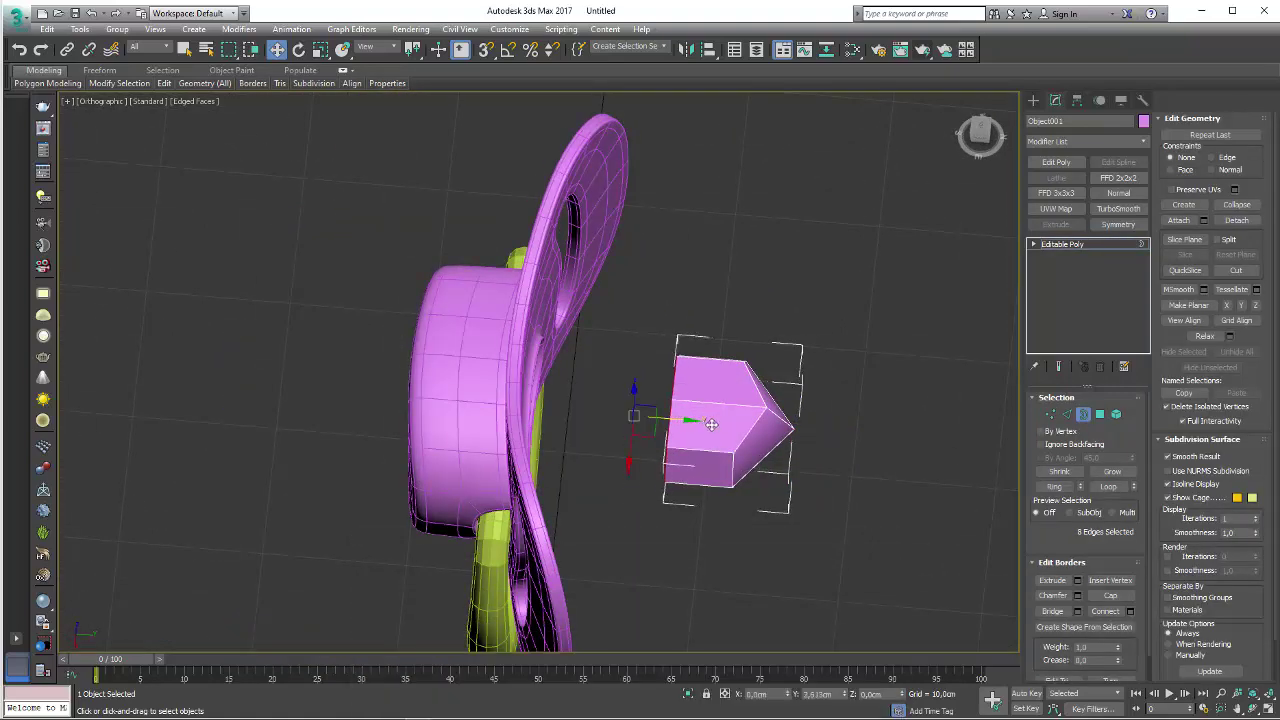
{"action": "left_click_drag", "start_coordinate": [735, 428], "coordinate": [690, 428], "text": "shift"}
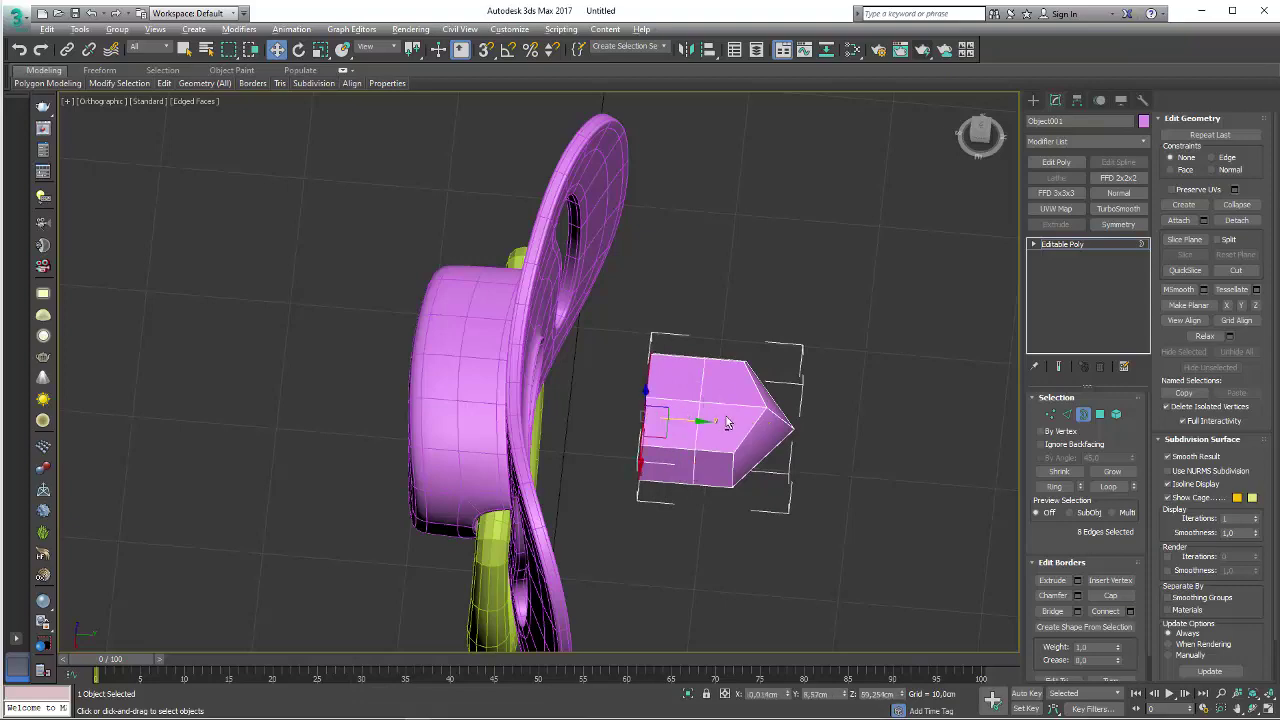
{"action": "middle_click_drag", "start_coordinate": [690, 440], "coordinate": [655, 475], "text": "alt"}
{"action": "key", "text": "r"}
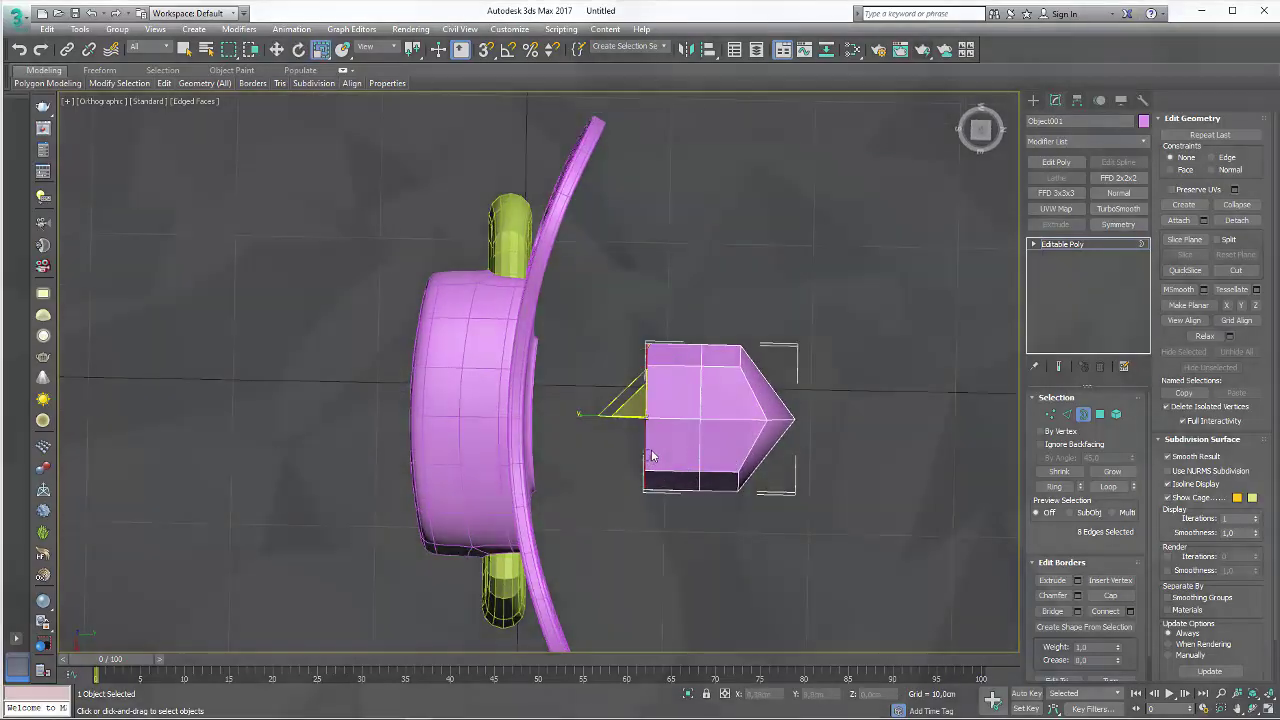